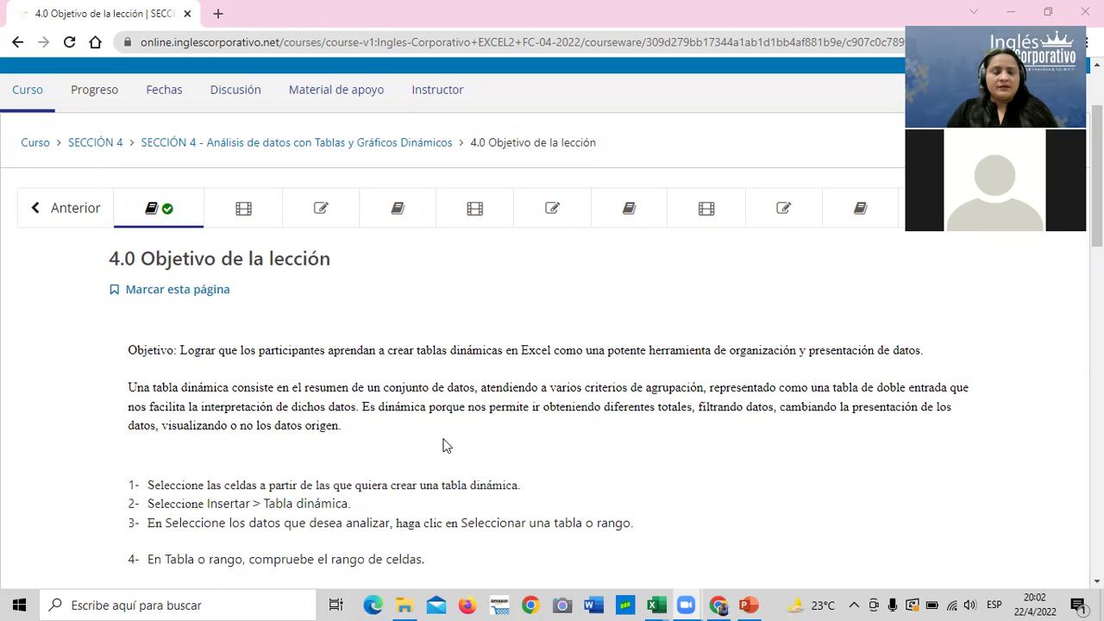
# Scroll lesson 4.0 to the Crear tabla dinámica dialog image below the six steps
pyautogui.scroll(-1, 528, 378)
pyautogui.scroll(-3, 529, 379)
pyautogui.scroll(-3, 529, 379)
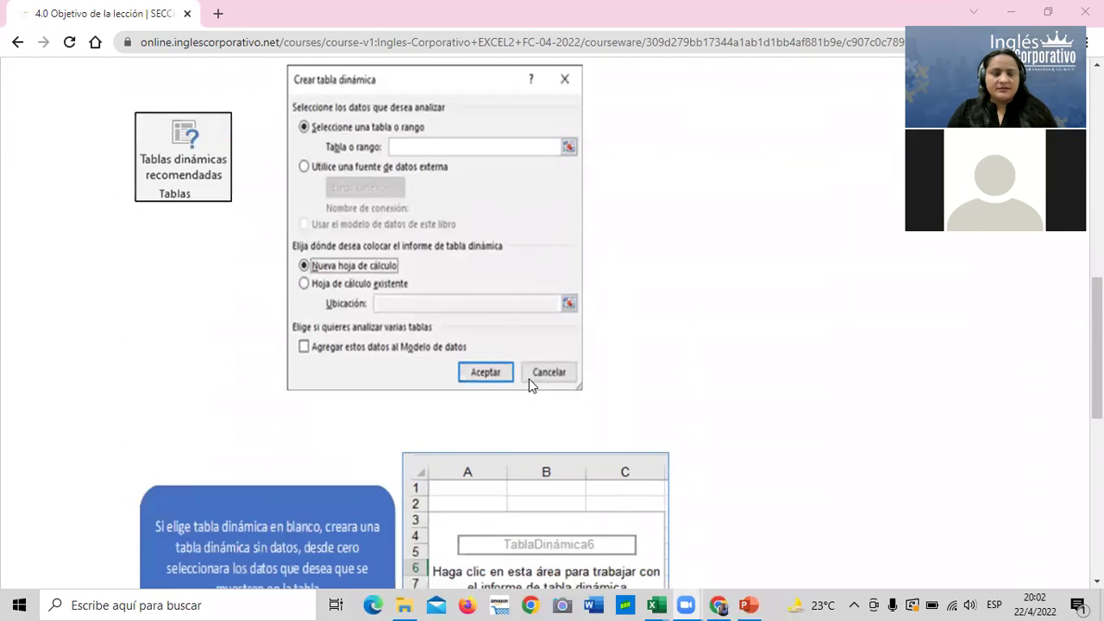
pyautogui.scroll(-2, 529, 379)
pyautogui.scroll(-1, 529, 379)
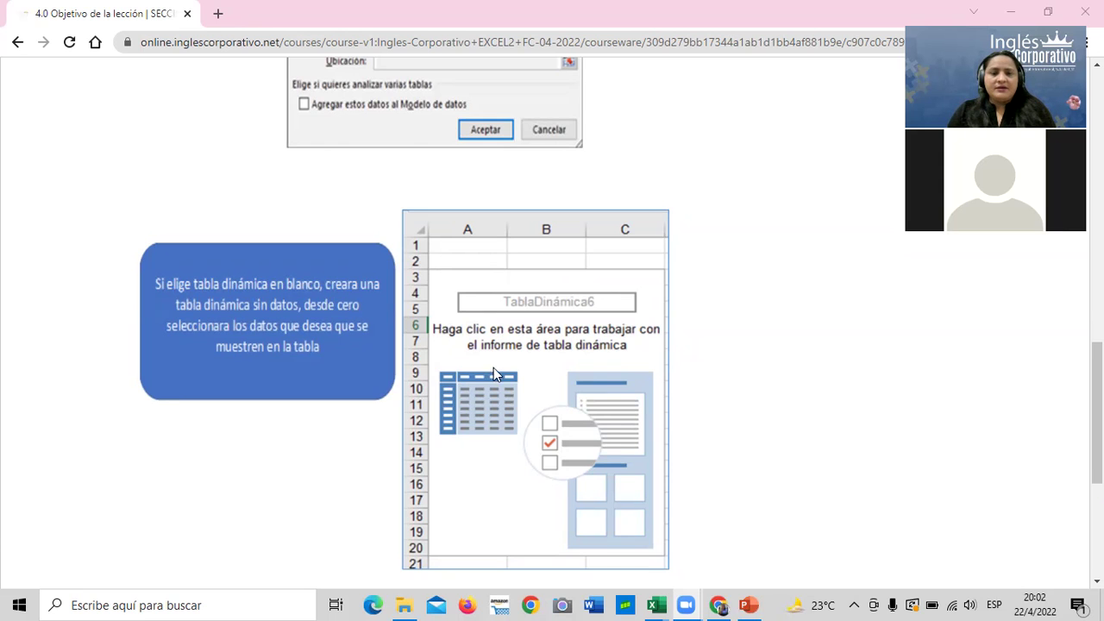
pyautogui.scroll(3, 362, 277)
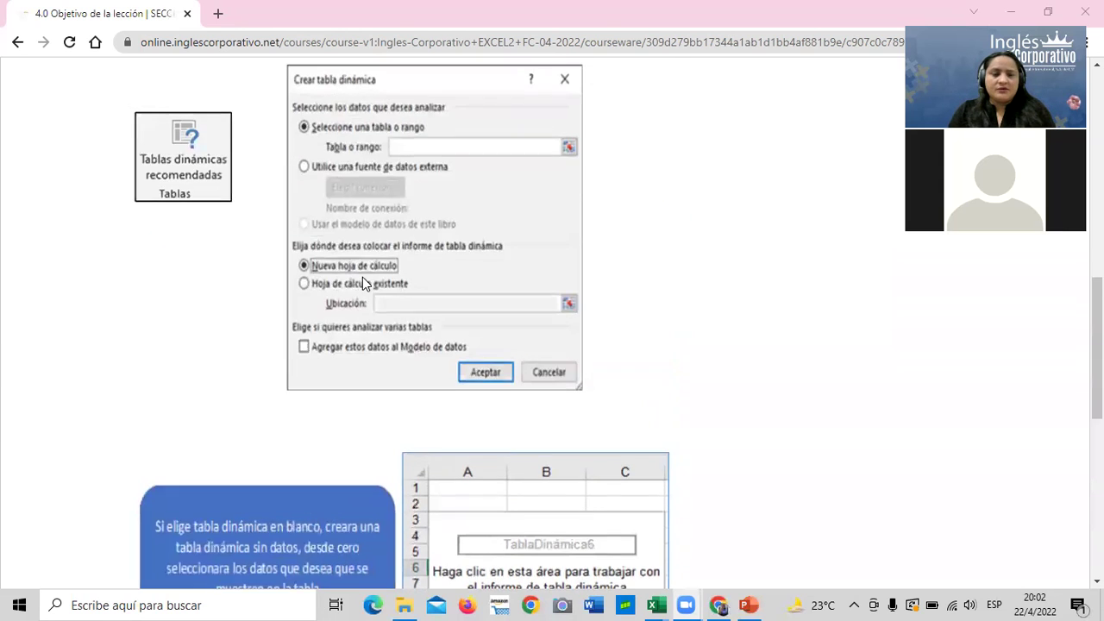
pyautogui.scroll(3, 362, 277)
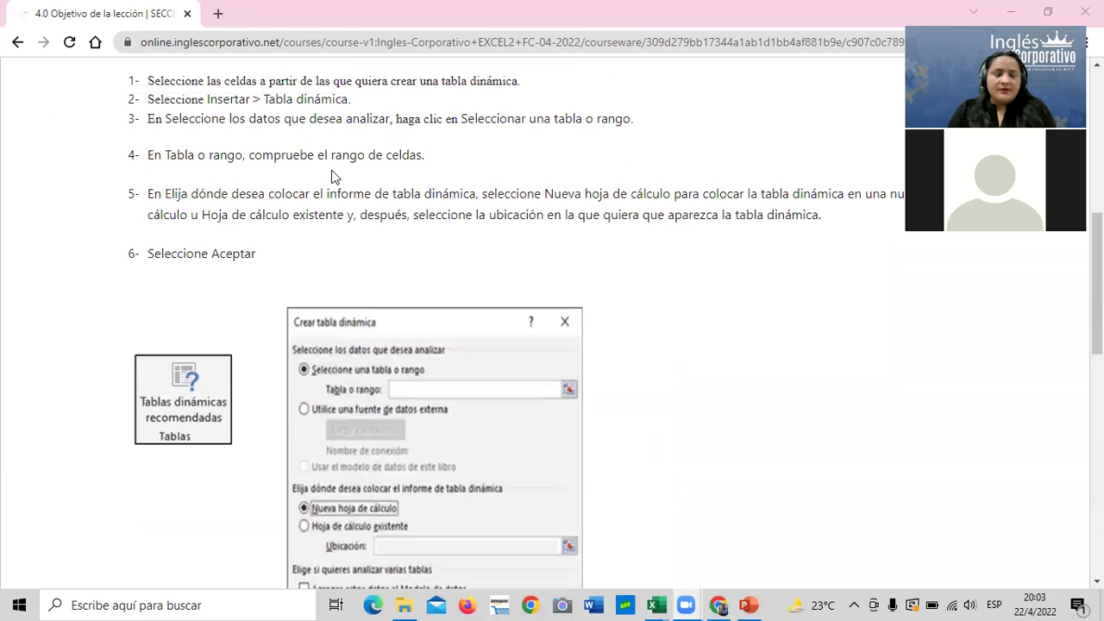
pyautogui.scroll(1, 414, 261)
pyautogui.scroll(3, 409, 215)
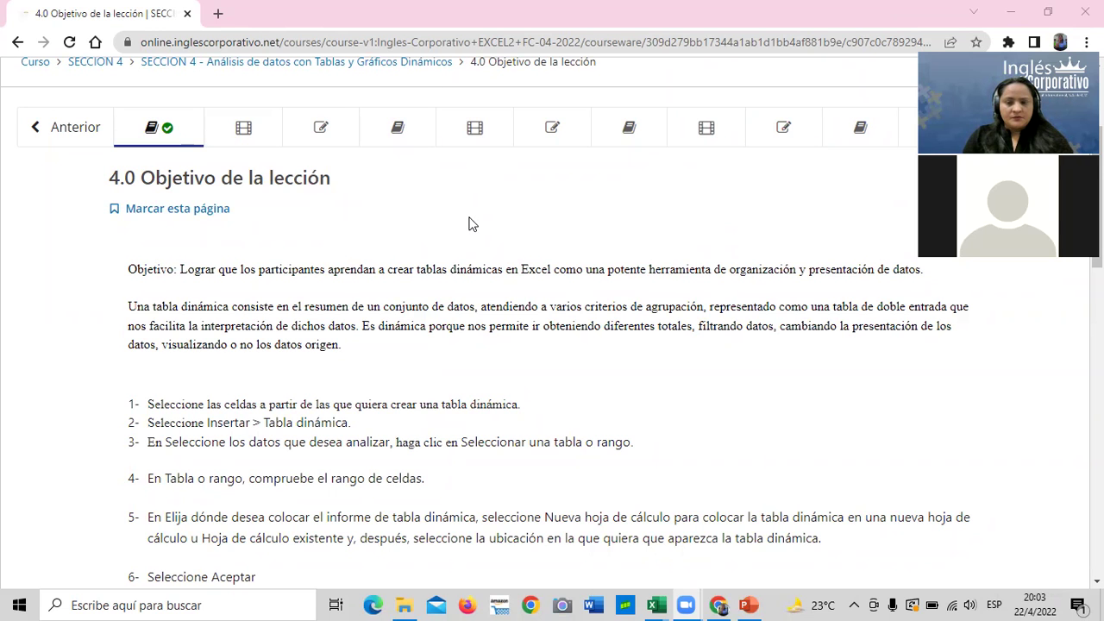
pyautogui.scroll(-2, 473, 224)
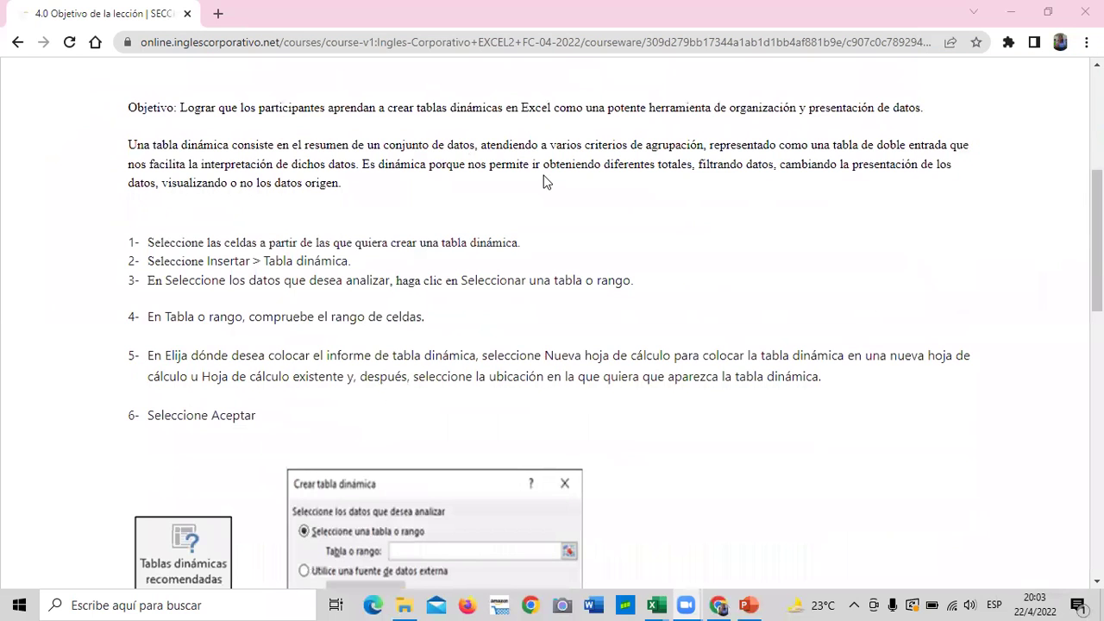
pyautogui.scroll(3, 549, 261)
pyautogui.scroll(1, 548, 261)
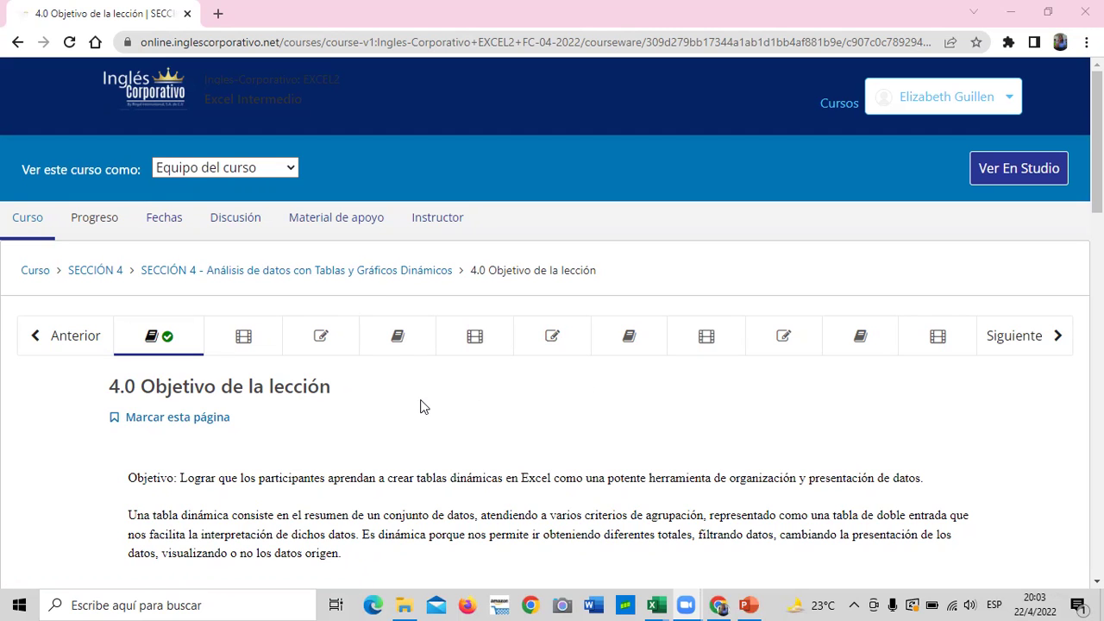
pyautogui.scroll(-1, 429, 432)
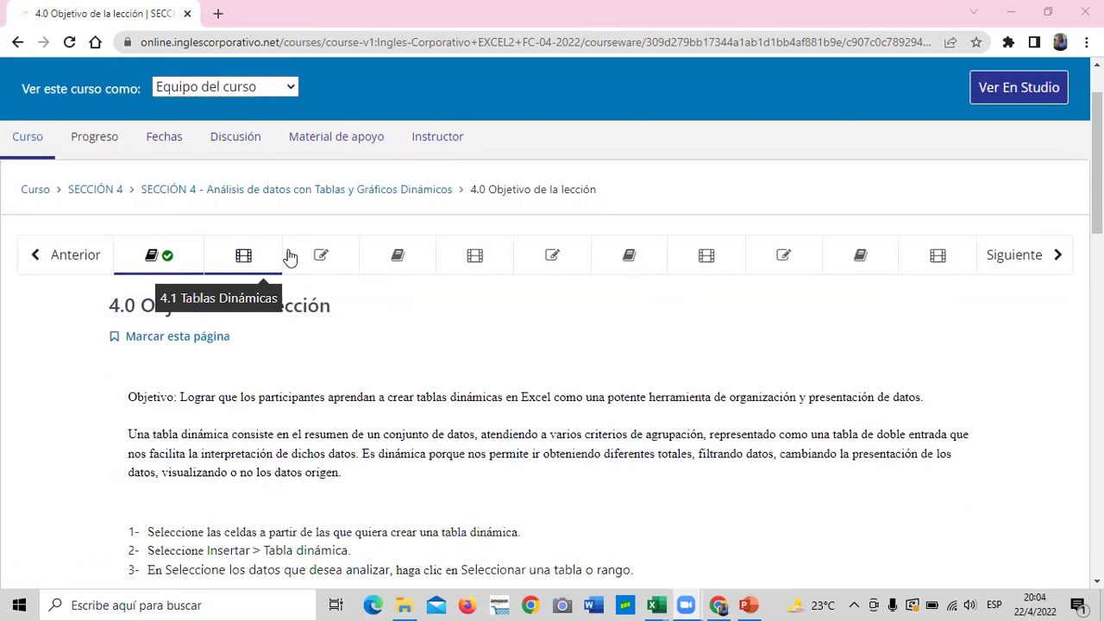
pyautogui.scroll(-2, 454, 336)
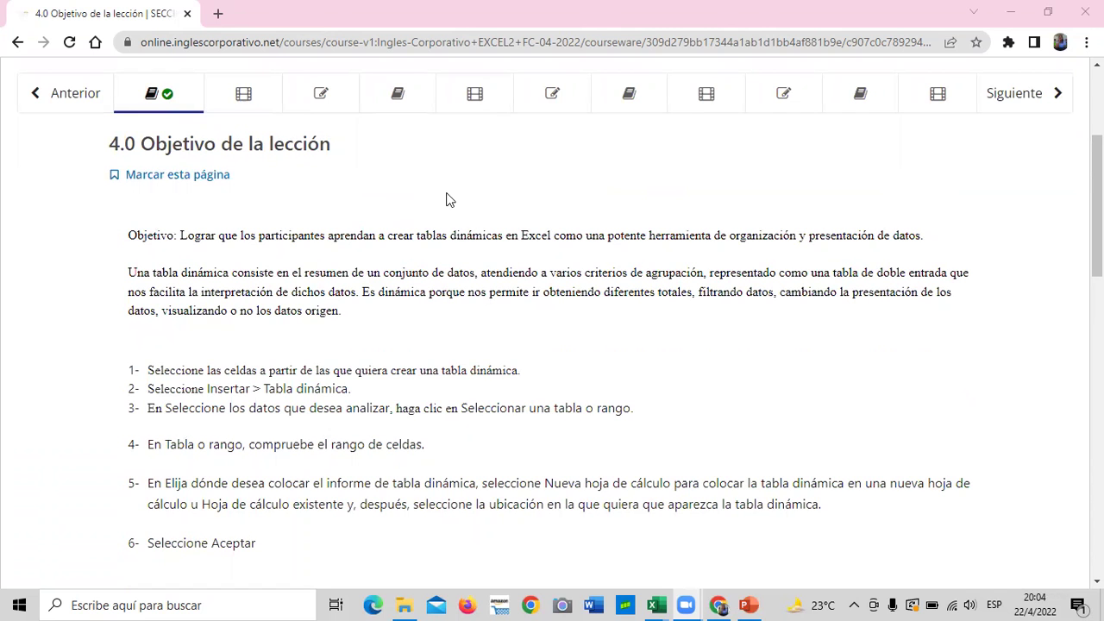
pyautogui.scroll(-2, 486, 313)
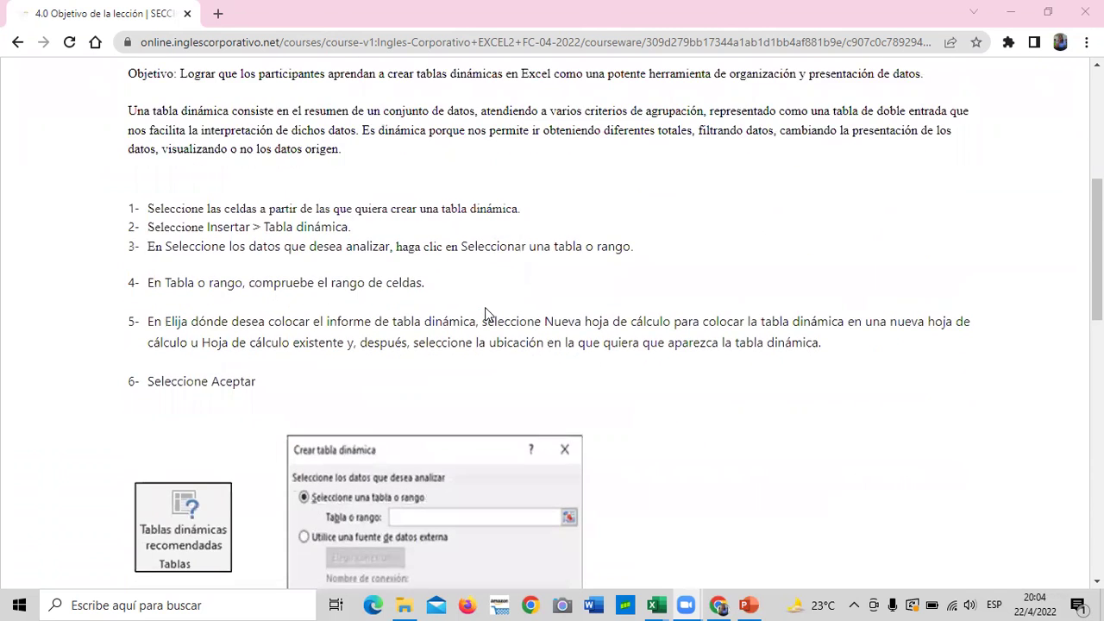
pyautogui.scroll(-1, 485, 362)
pyautogui.scroll(-2, 483, 375)
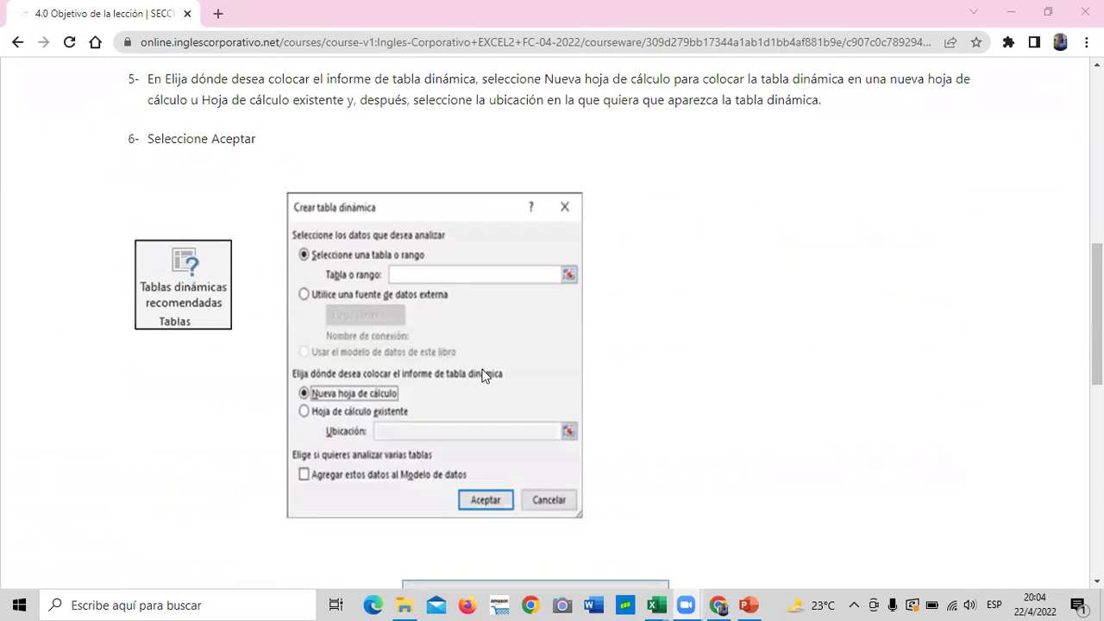
# Bring up the Tablas dinámicas presentation and move from the title slide to slide 2
pyautogui.click(749, 605)
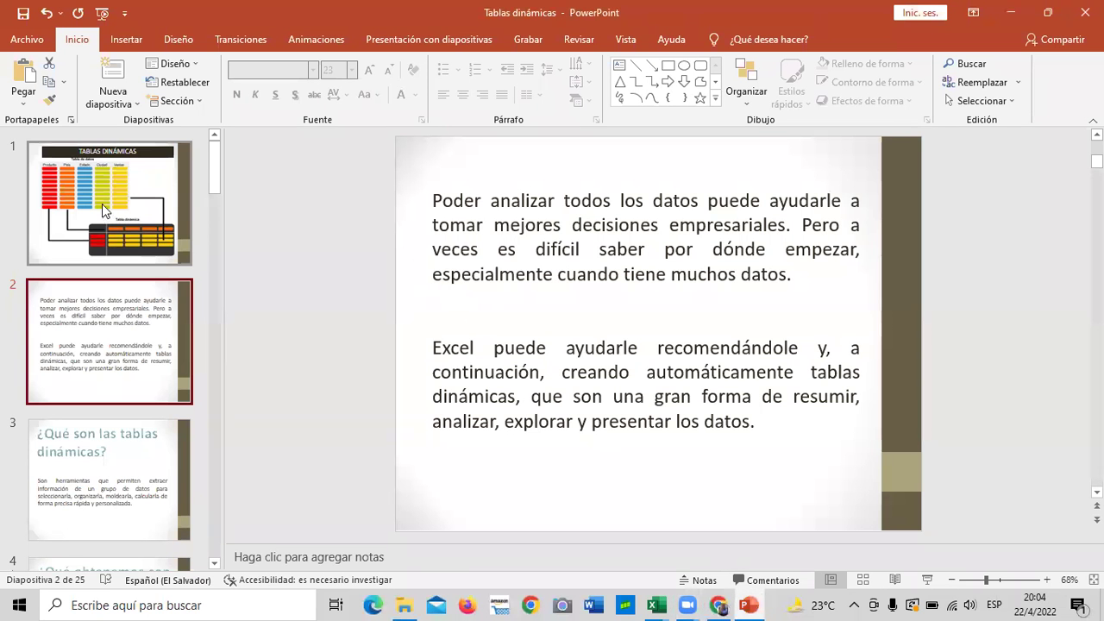
pyautogui.click(115, 185)
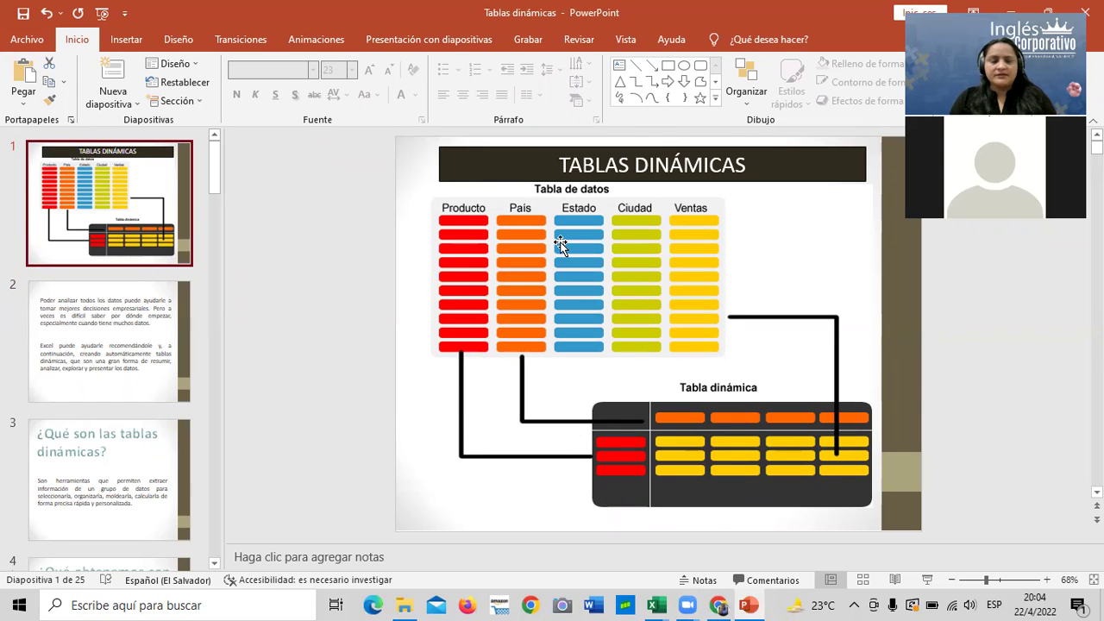
pyautogui.click(124, 345)
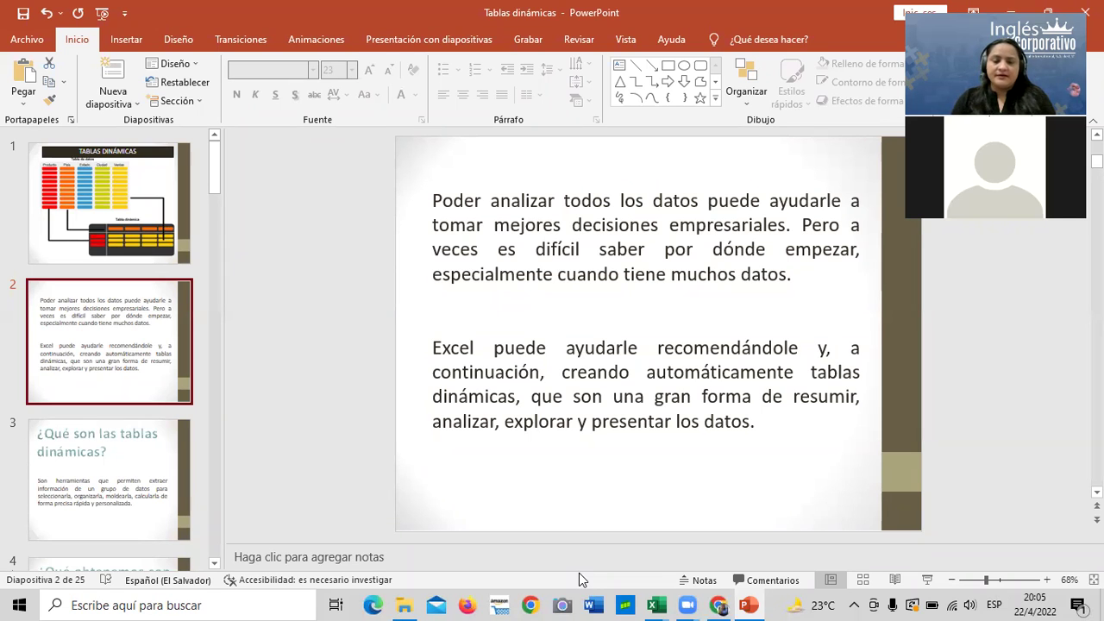
# Step through slides 3 and 4 to slide 5, on what a pivot table needs
pyautogui.click(115, 535)
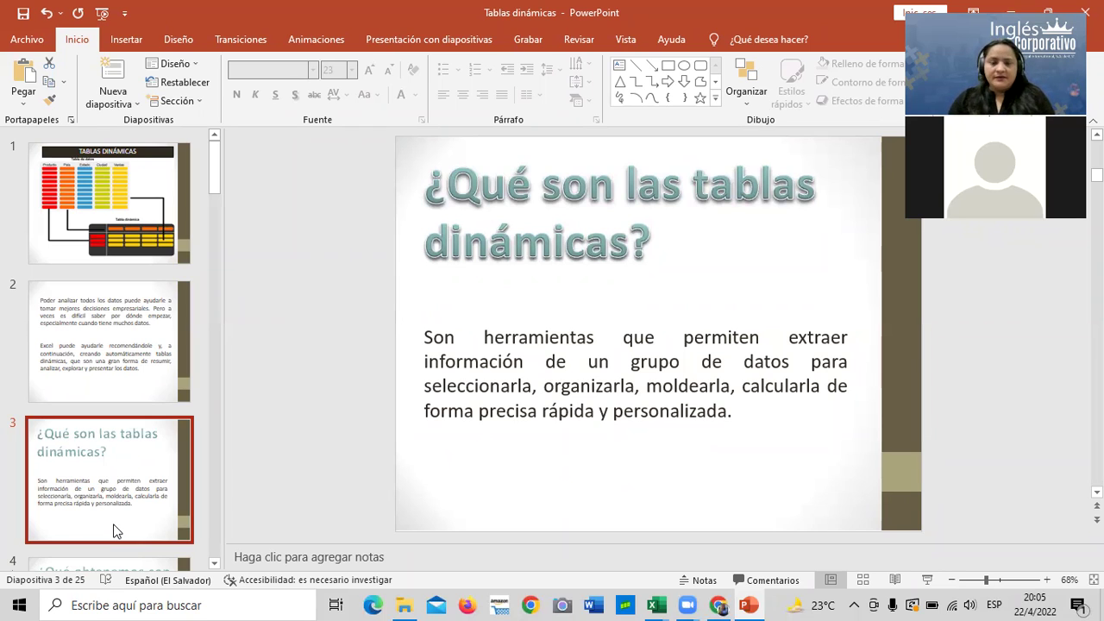
pyautogui.scroll(-3, 103, 388)
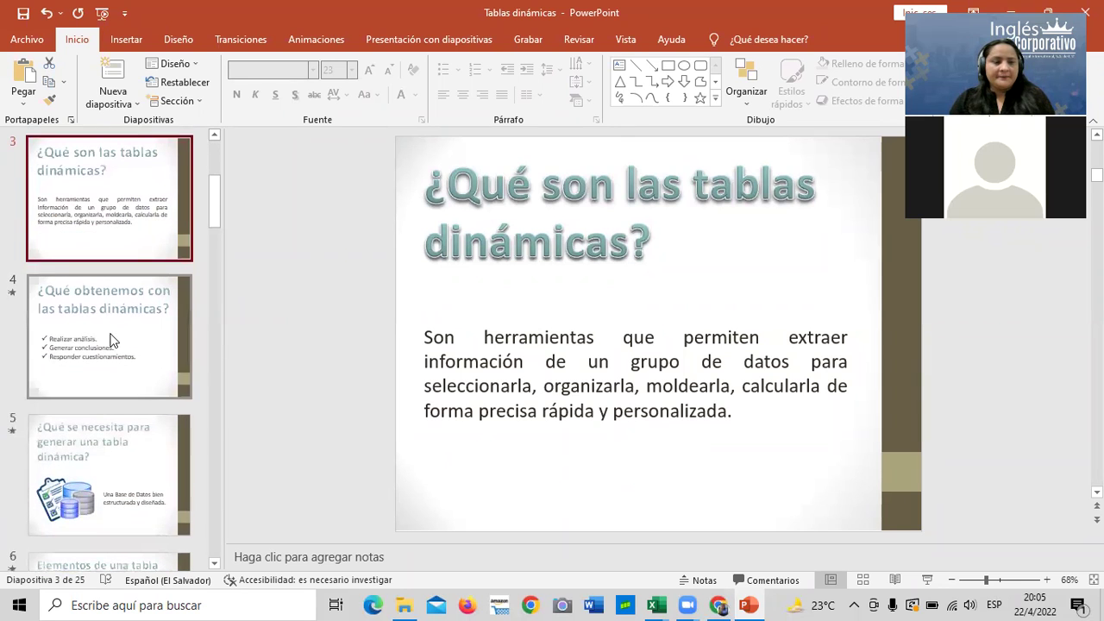
pyautogui.click(109, 341)
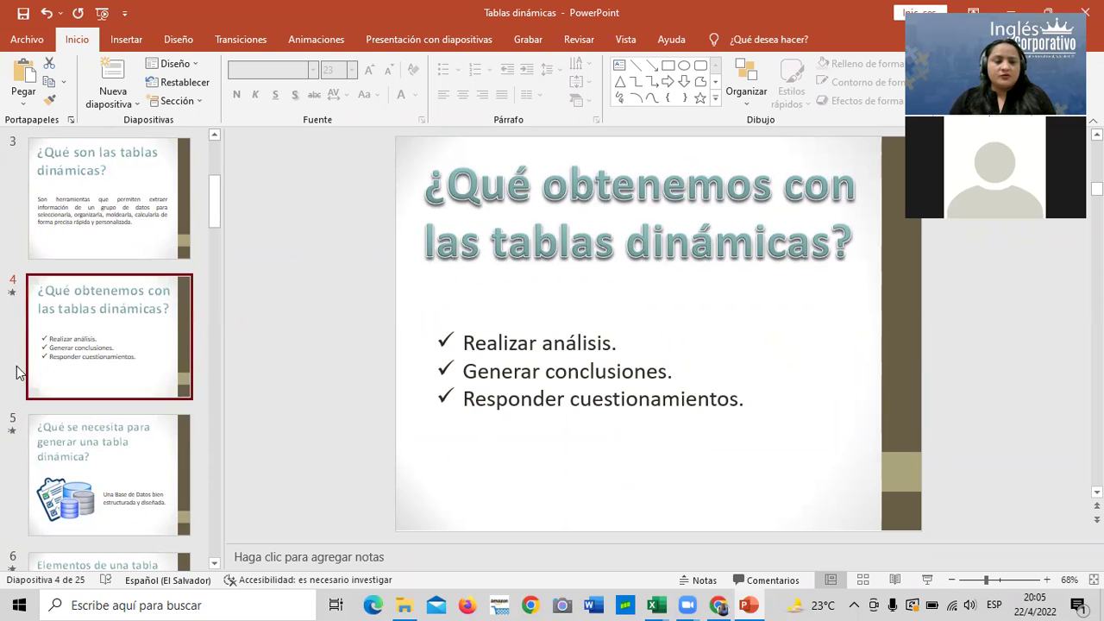
pyautogui.click(109, 481)
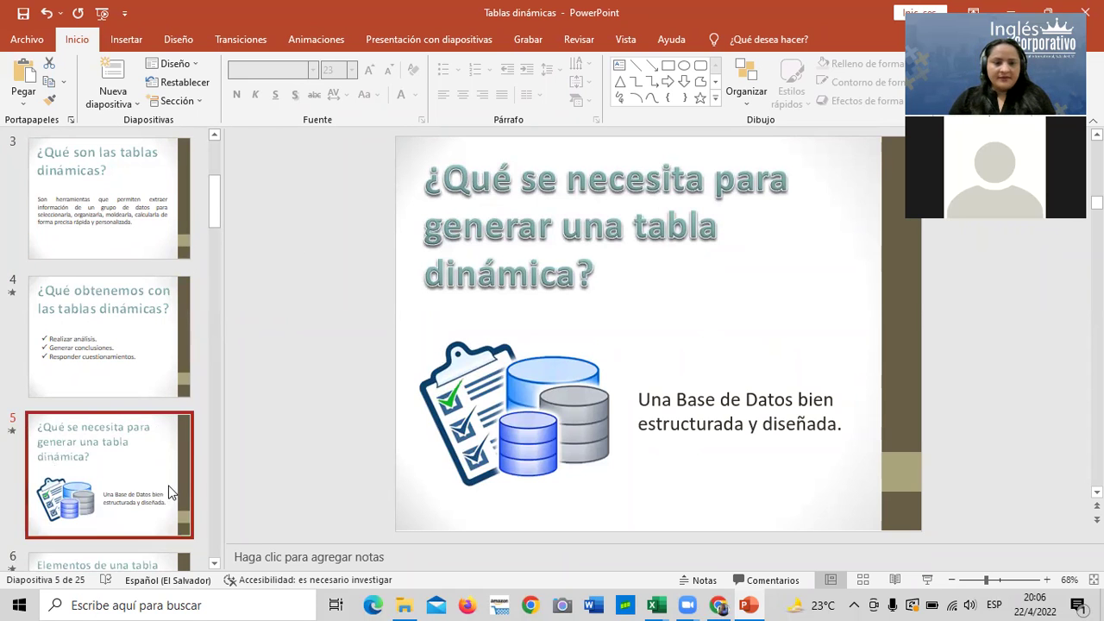
pyautogui.scroll(-3, 168, 471)
# Review slides 6 and 7 on pivot-table elements, then show slide 8, 'Tomar en cuenta:'
pyautogui.click(127, 399)
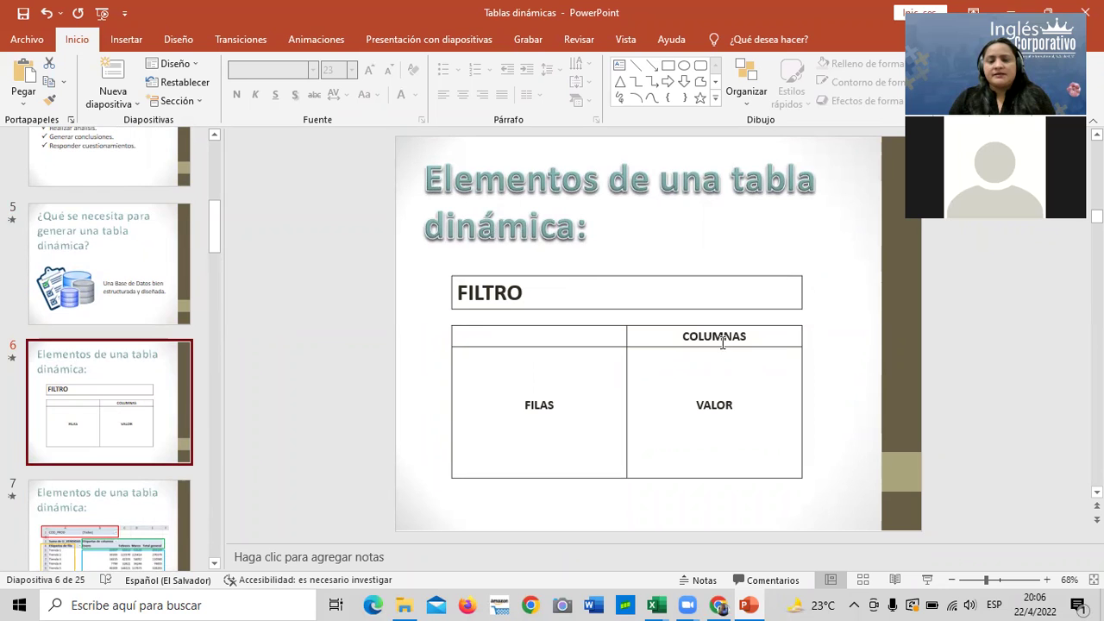
pyautogui.press('pagedown')
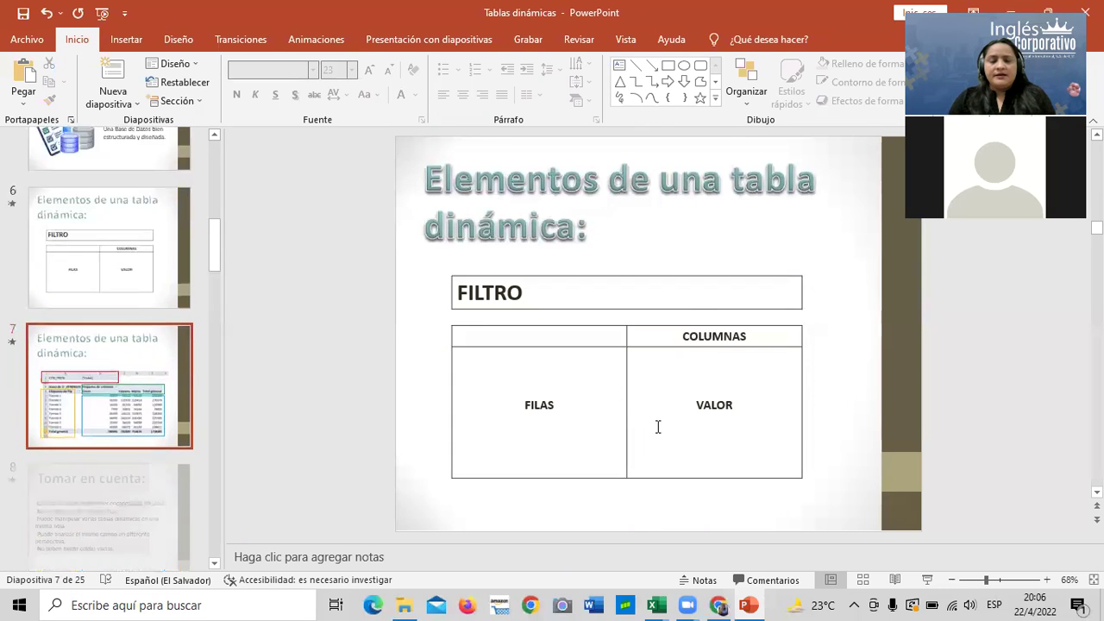
pyautogui.click(120, 207)
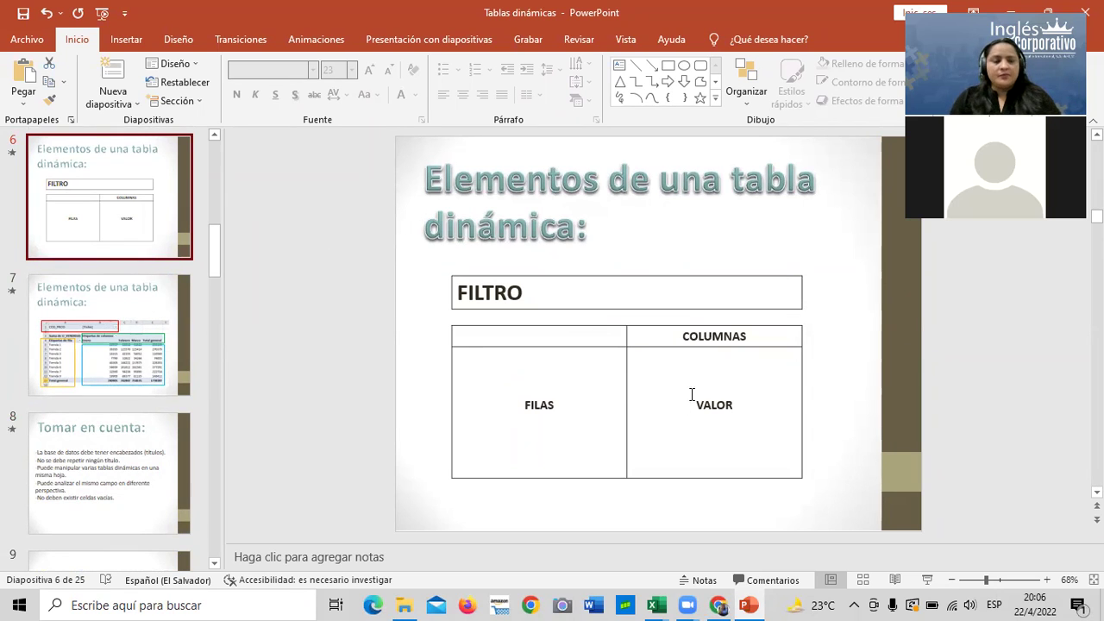
pyautogui.click(109, 485)
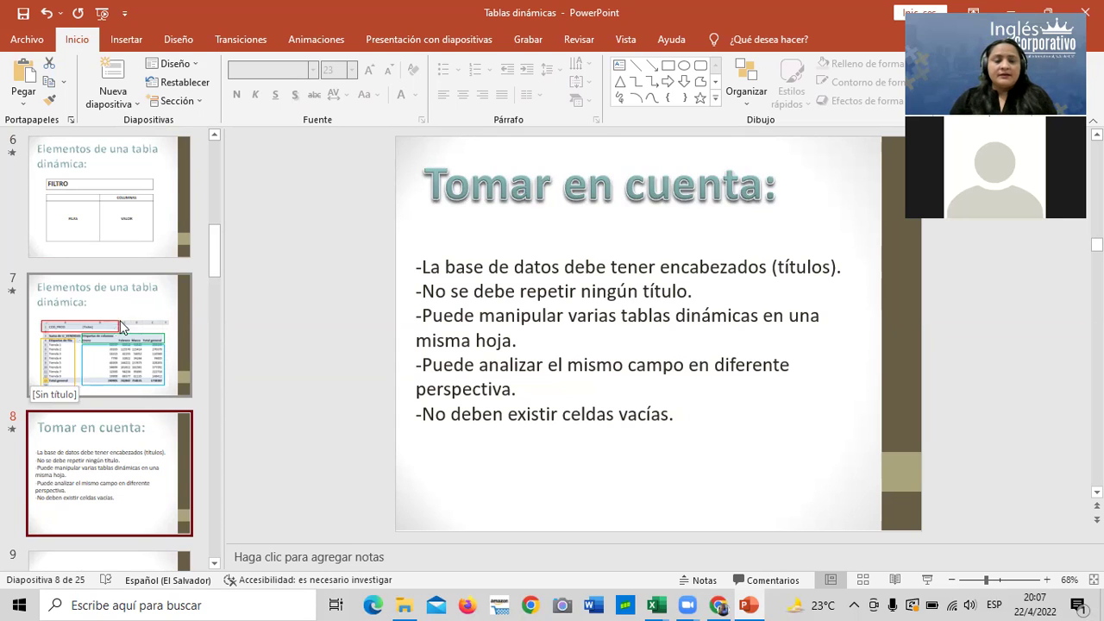
pyautogui.click(132, 214)
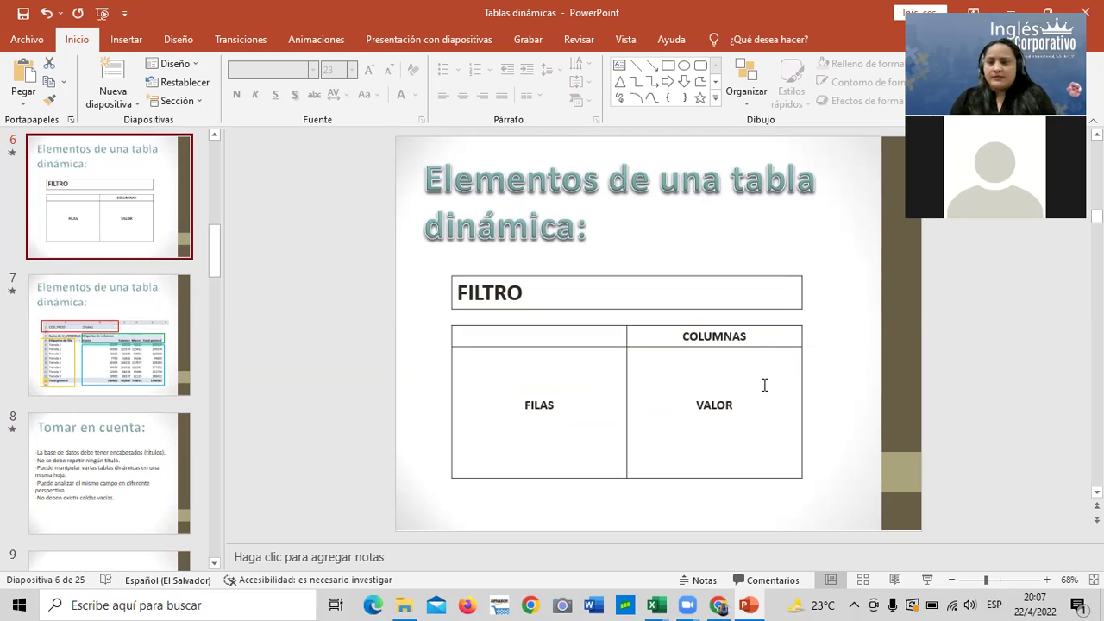
pyautogui.click(121, 460)
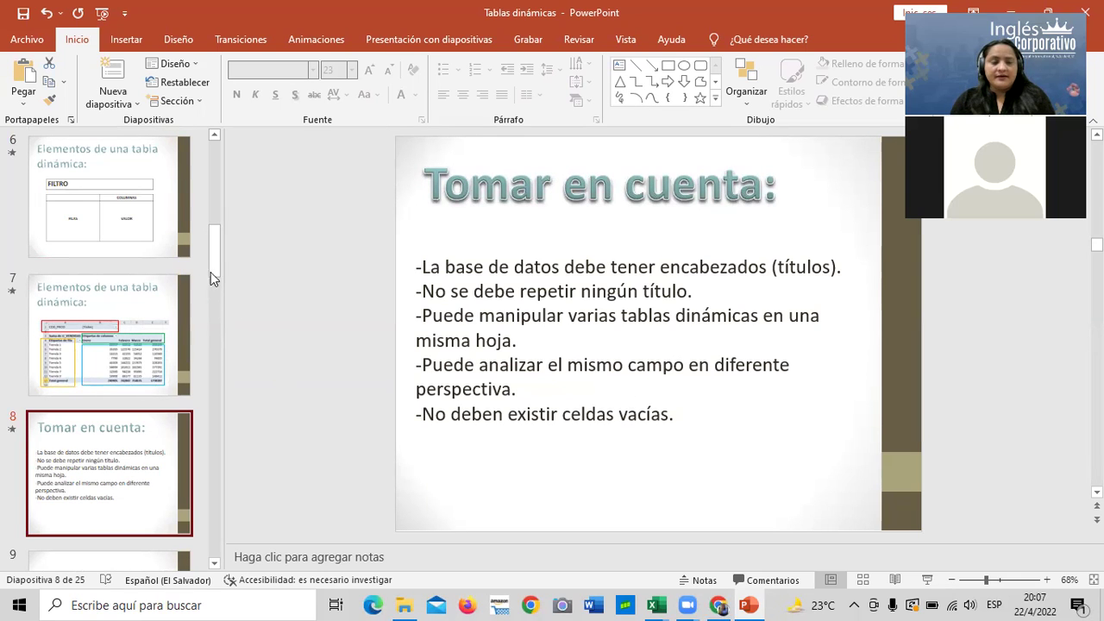
pyautogui.moveTo(215, 264); pyautogui.dragTo(212, 295)
pyautogui.click(109, 322)
pyautogui.scroll(-2, 303, 380)
pyautogui.scroll(-1, 194, 431)
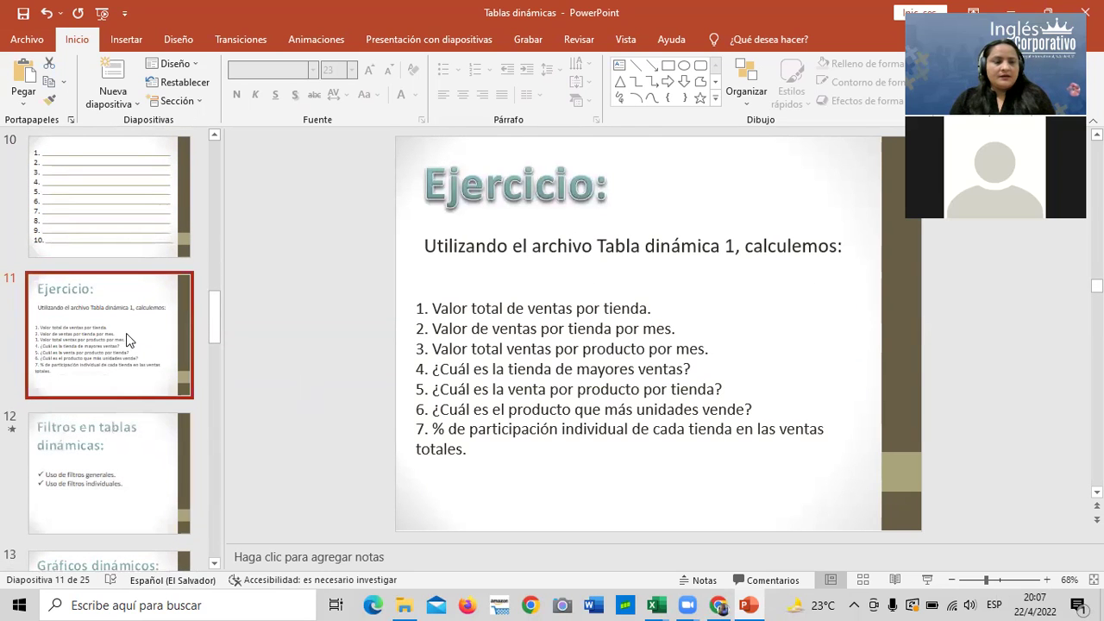
pyautogui.click(121, 483)
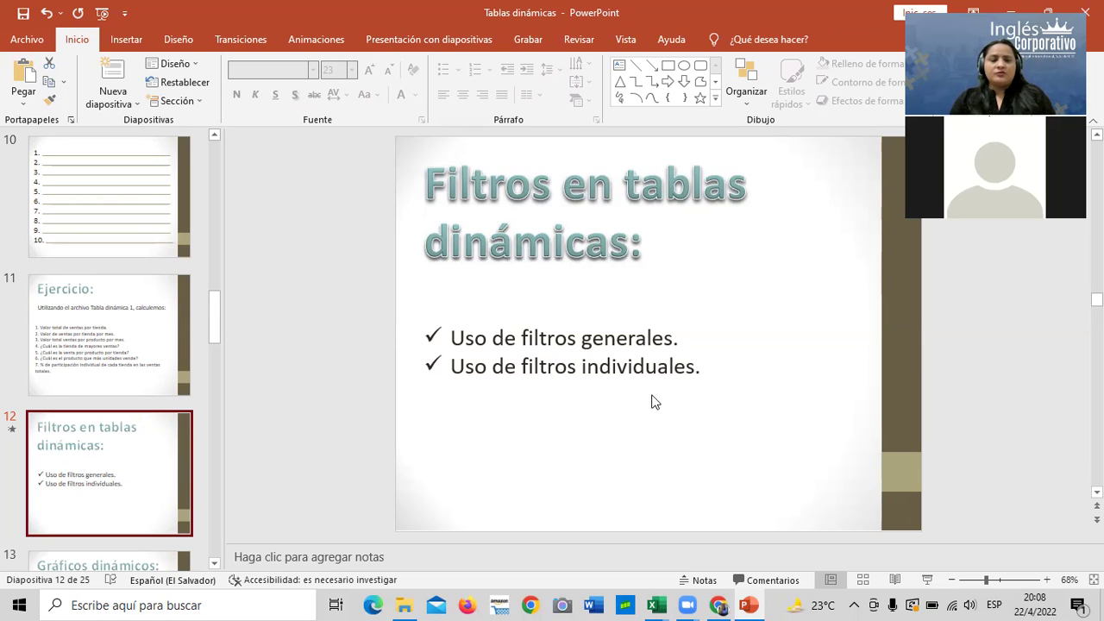
pyautogui.click(146, 341)
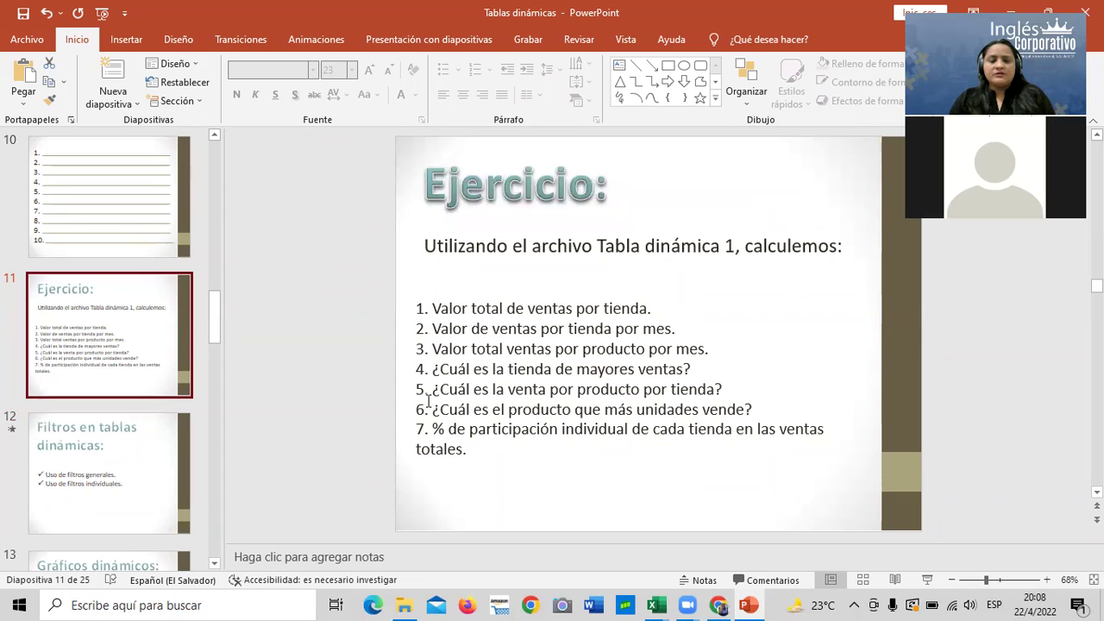
pyautogui.click(489, 454)
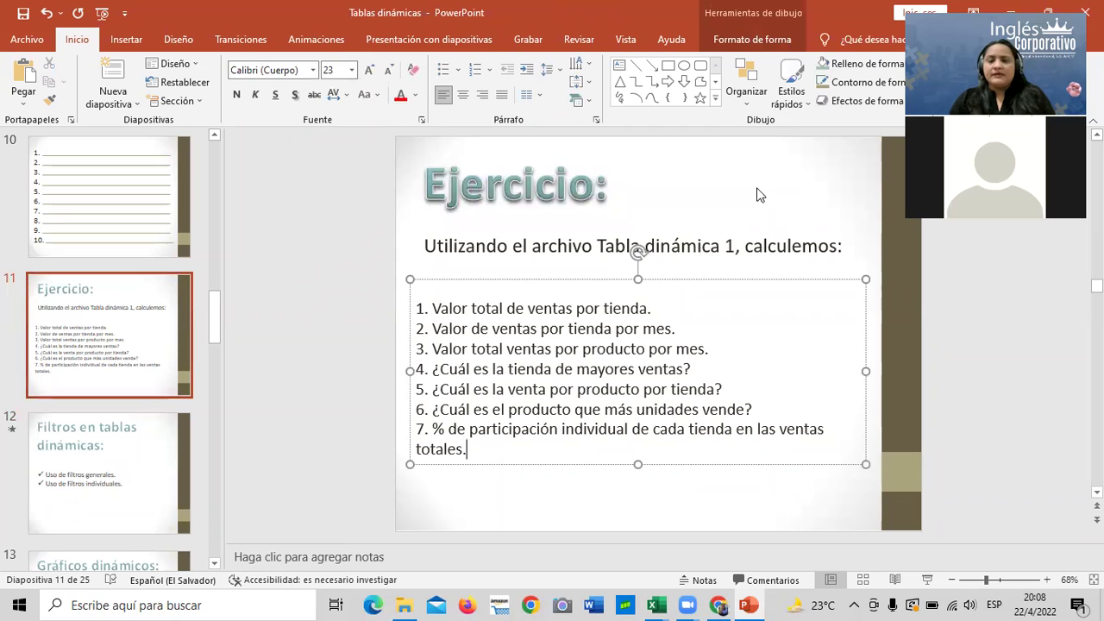
pyautogui.click(757, 195)
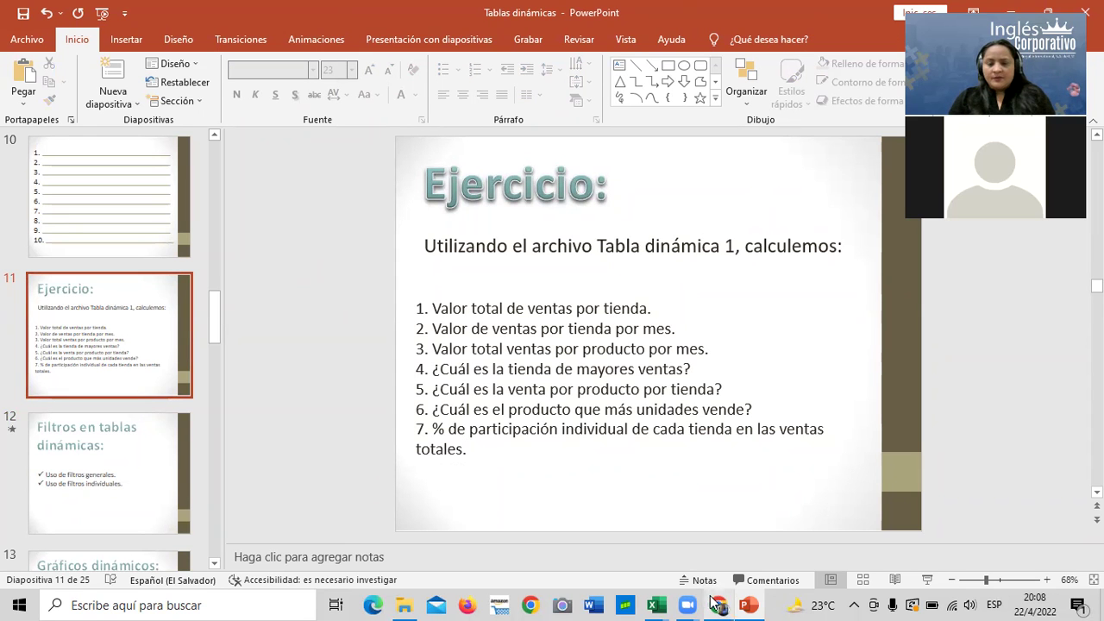
# Return to the course in Chrome and scroll lesson 4.0 to the Crear tabla dinámica illustration
pyautogui.moveTo(718, 605)
pyautogui.click(690, 544)
pyautogui.scroll(4, 633, 453)
pyautogui.scroll(-4, 613, 450)
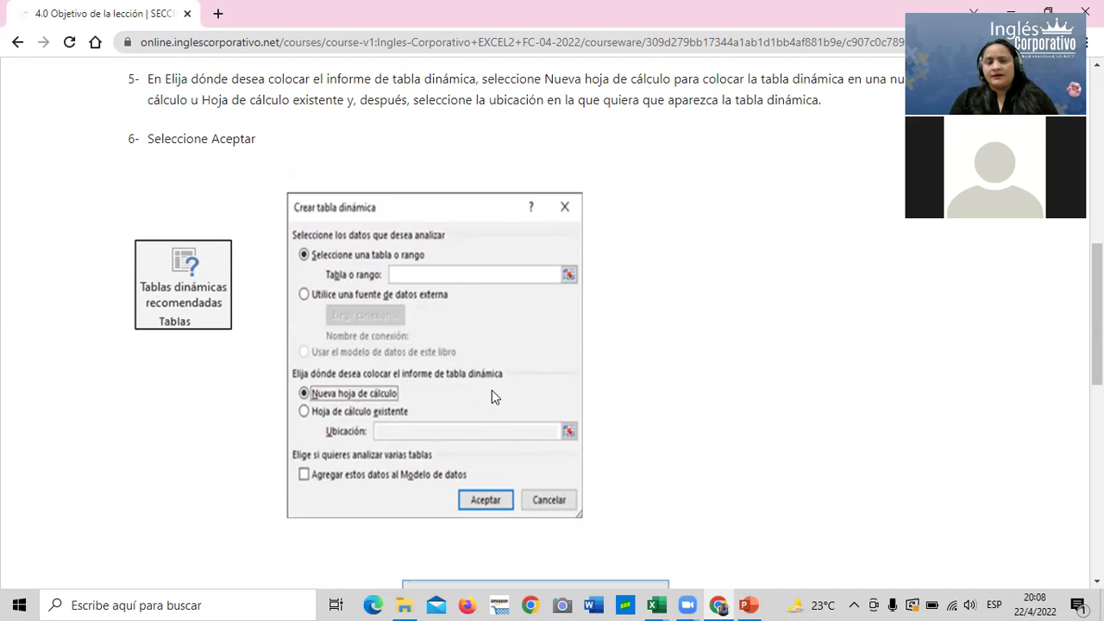
pyautogui.scroll(3, 492, 390)
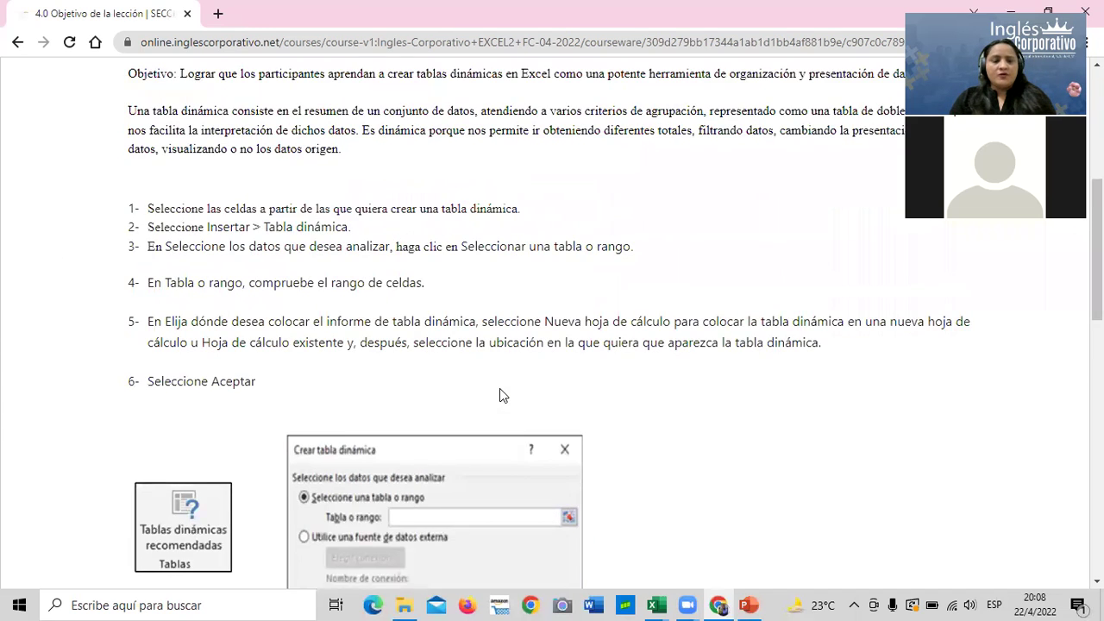
pyautogui.scroll(-3, 499, 388)
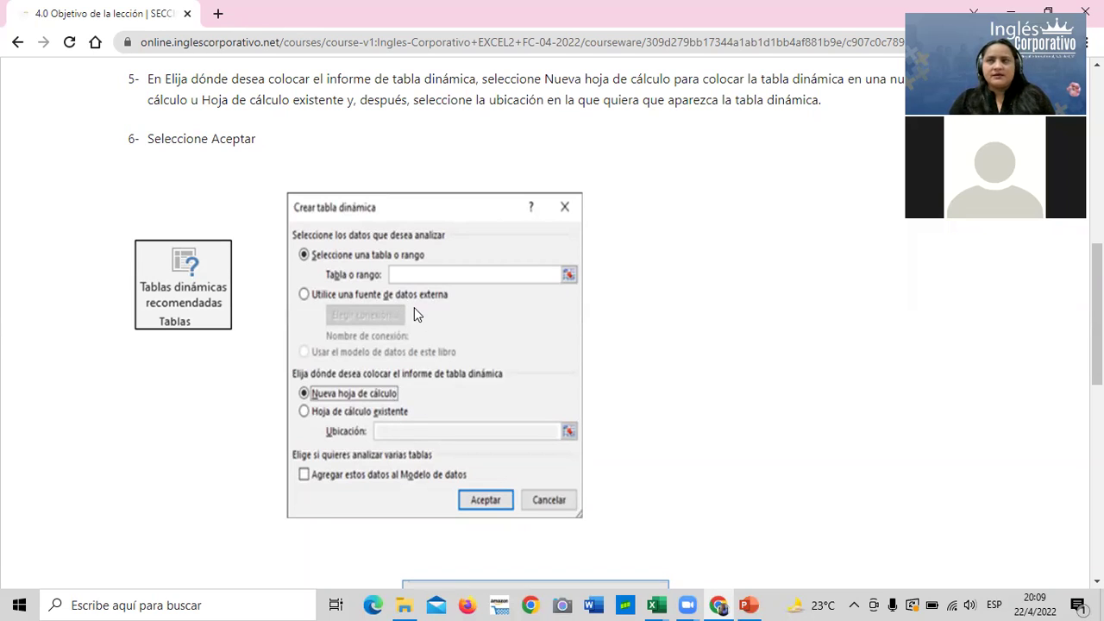
pyautogui.scroll(1, 428, 310)
pyautogui.scroll(2, 429, 311)
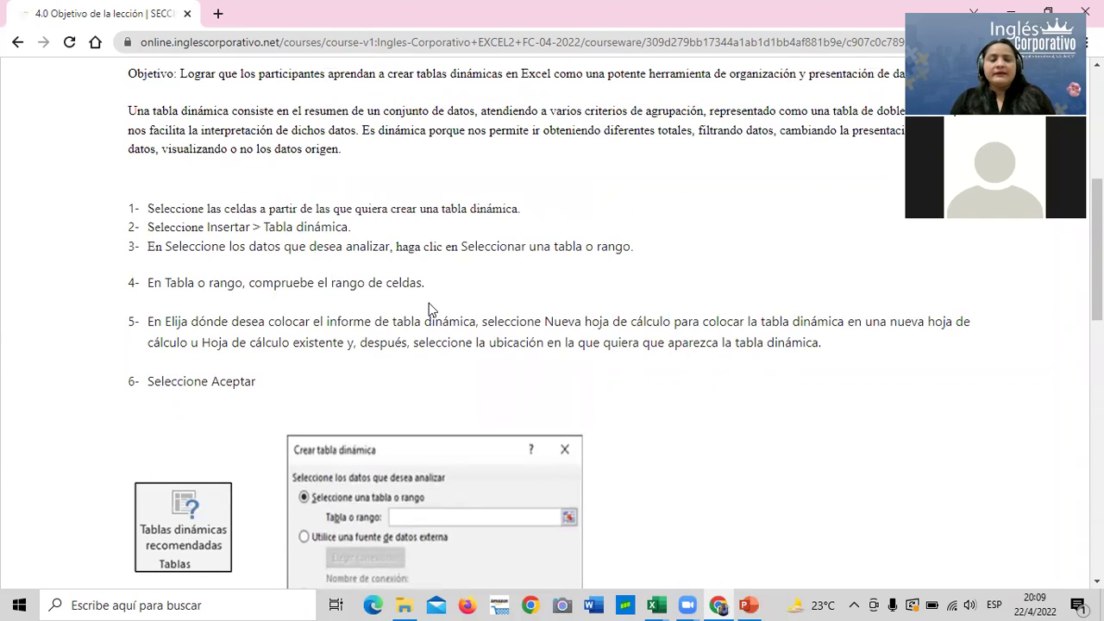
pyautogui.scroll(1, 428, 309)
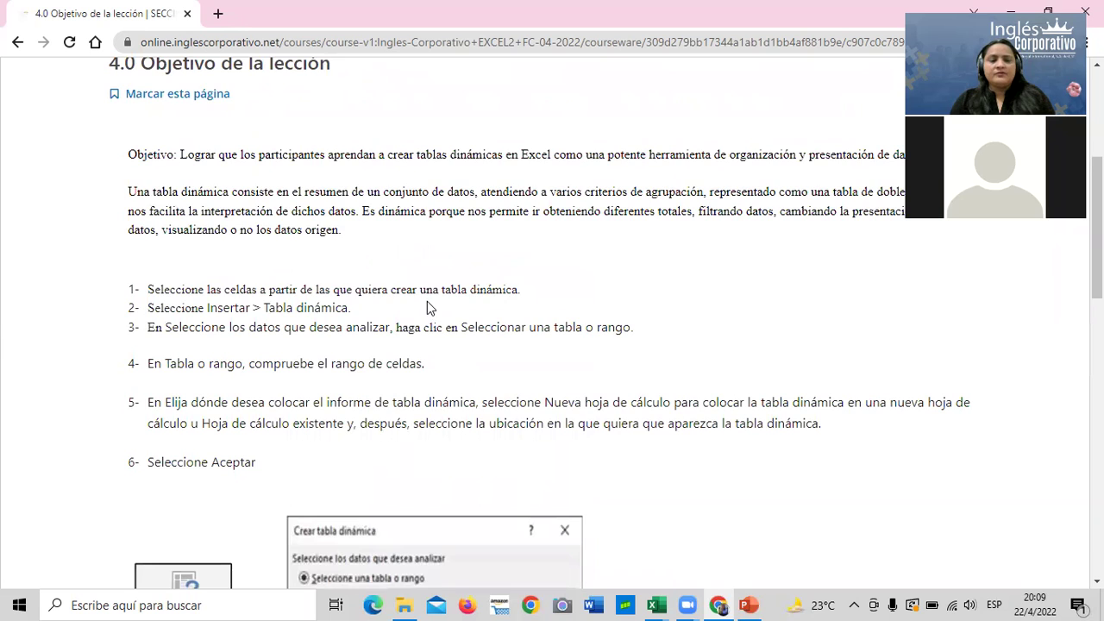
pyautogui.scroll(2, 429, 307)
pyautogui.scroll(-1, 429, 307)
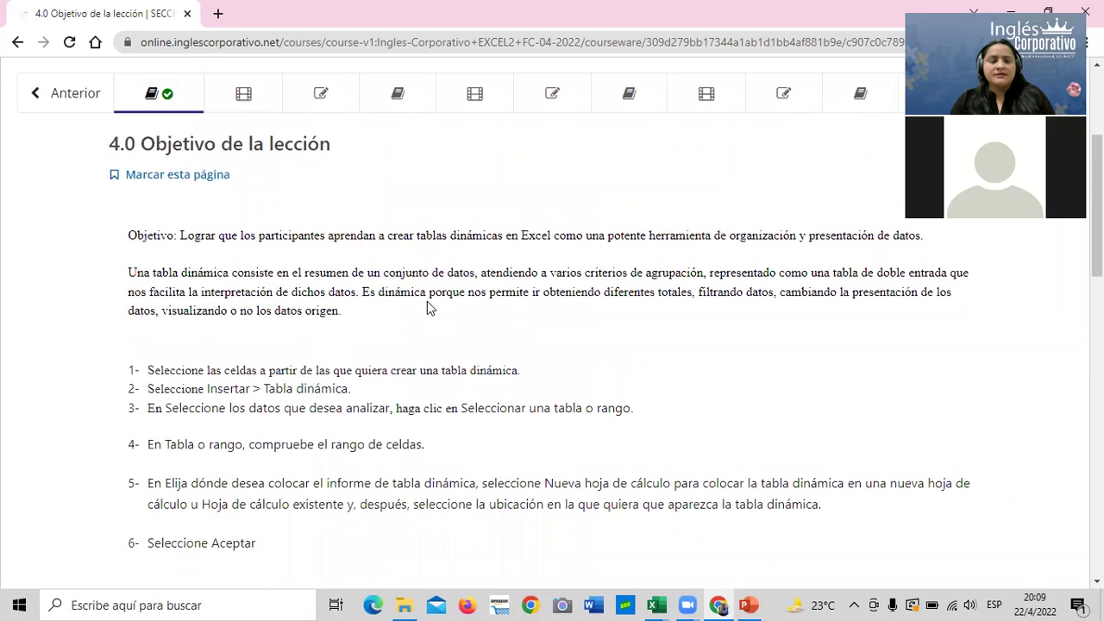
pyautogui.scroll(-2, 427, 303)
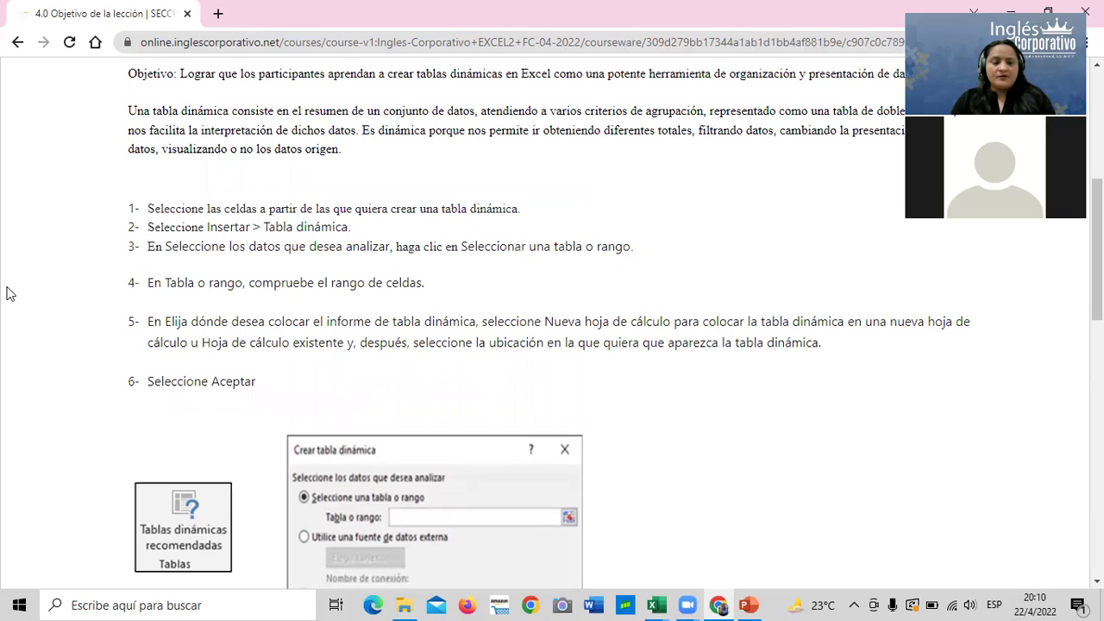
pyautogui.scroll(-2, 266, 387)
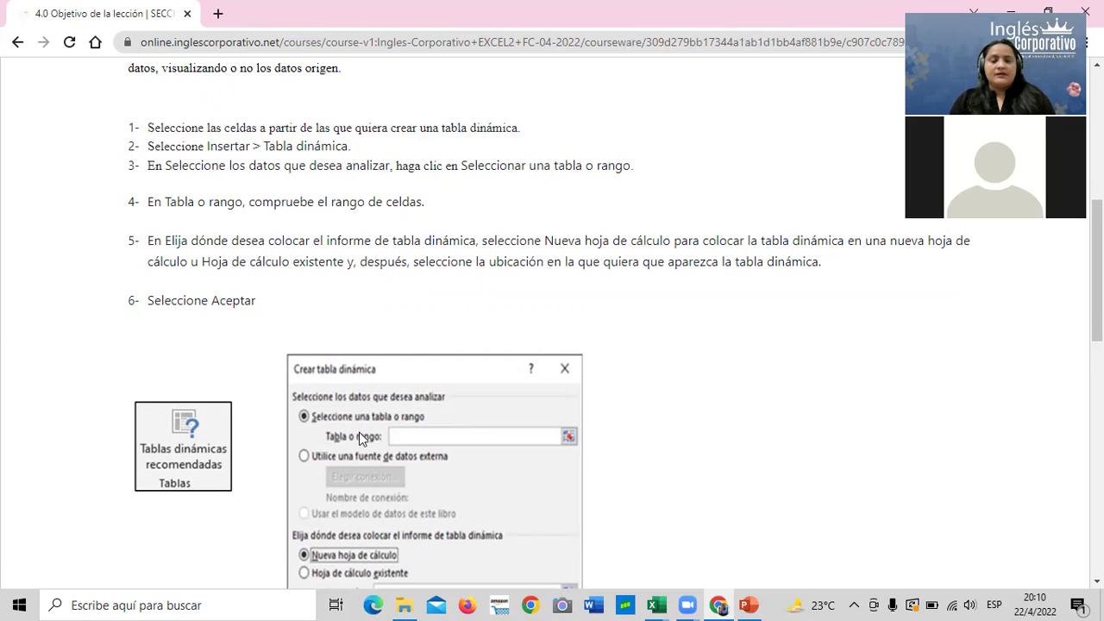
pyautogui.scroll(-2, 471, 470)
pyautogui.scroll(-2, 471, 469)
pyautogui.scroll(-1, 464, 434)
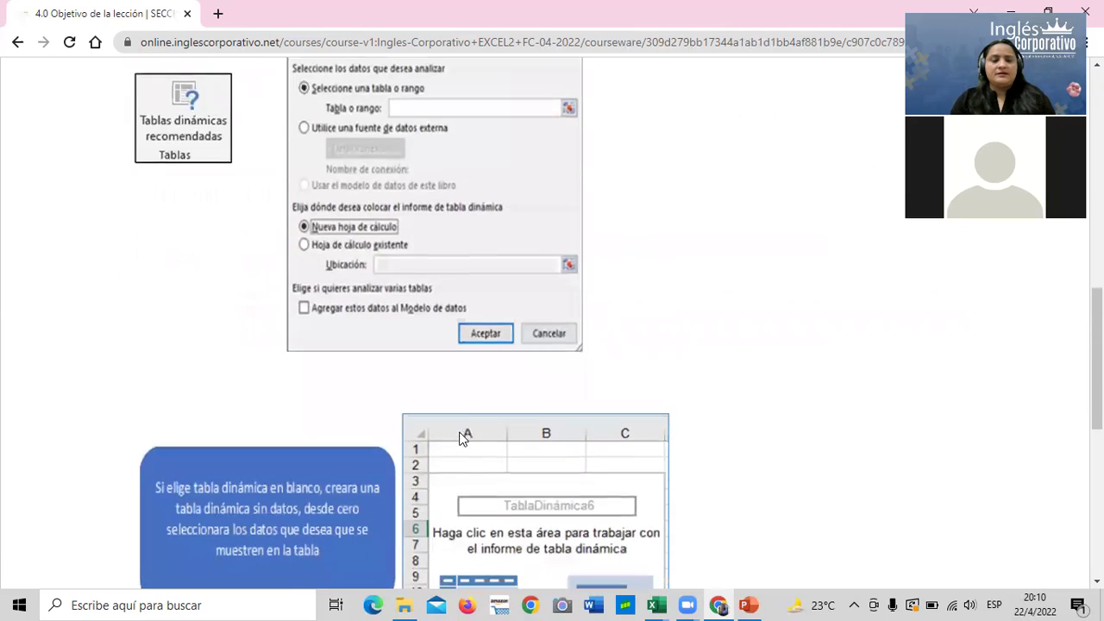
pyautogui.scroll(-4, 463, 434)
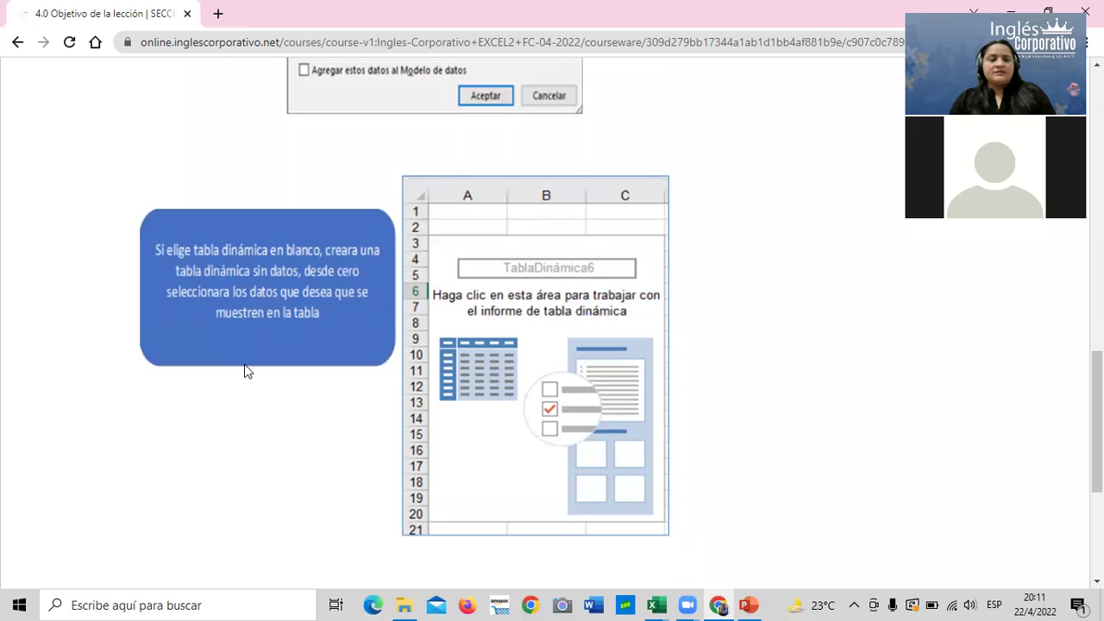
pyautogui.scroll(-3, 480, 388)
pyautogui.scroll(-3, 480, 388)
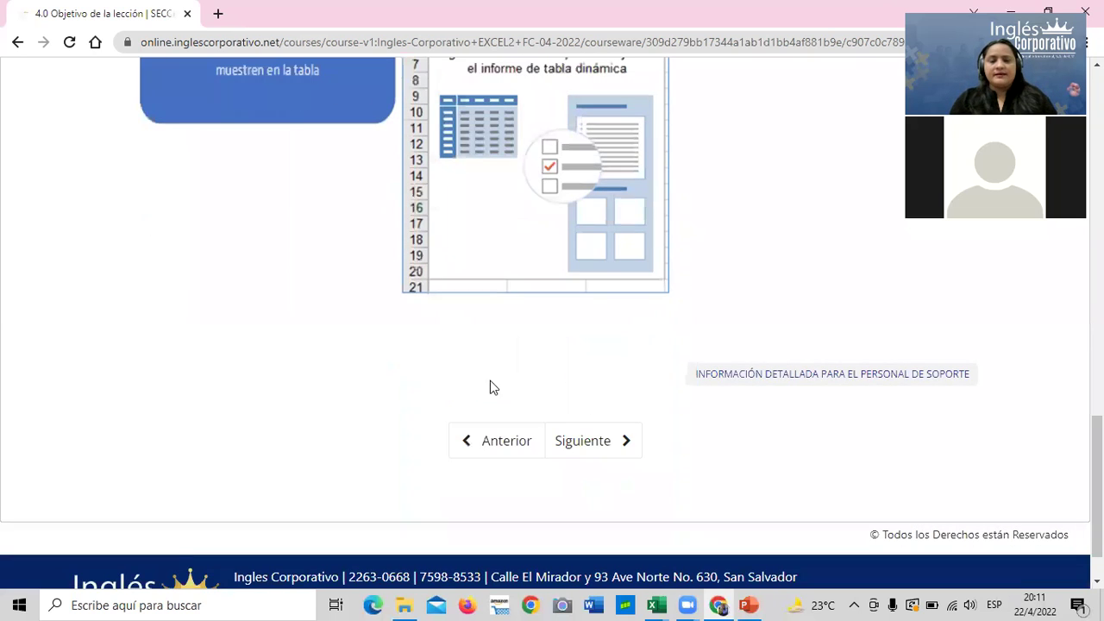
# Advance to lesson 4.1 Tablas Dinámicas and scroll to its embedded pivot-table video
pyautogui.click(574, 441)
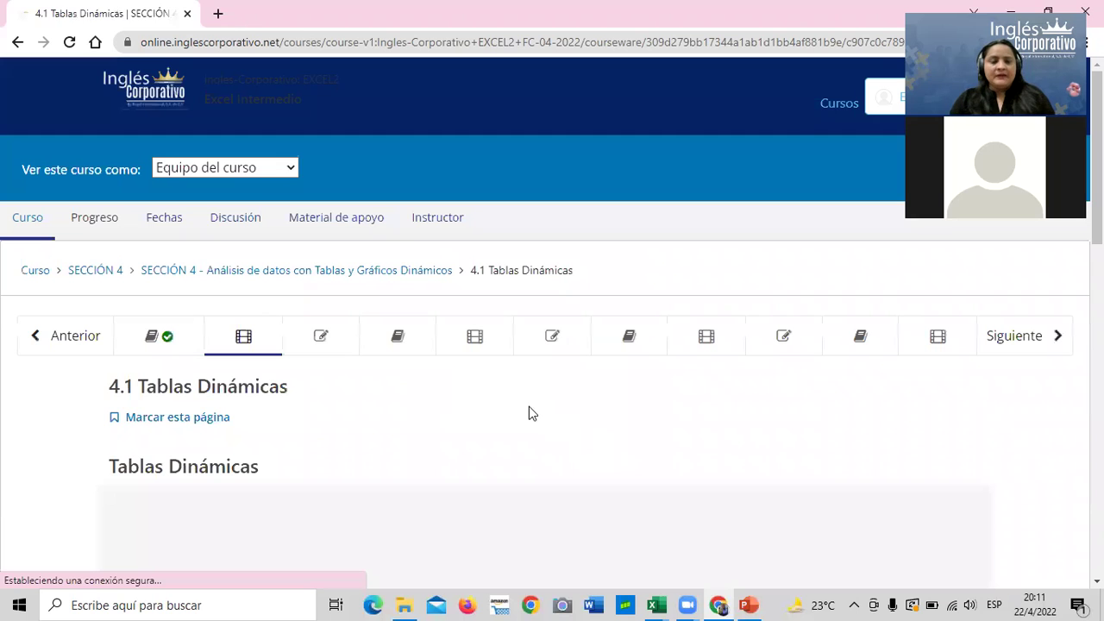
pyautogui.scroll(-3, 487, 400)
pyautogui.scroll(-1, 486, 406)
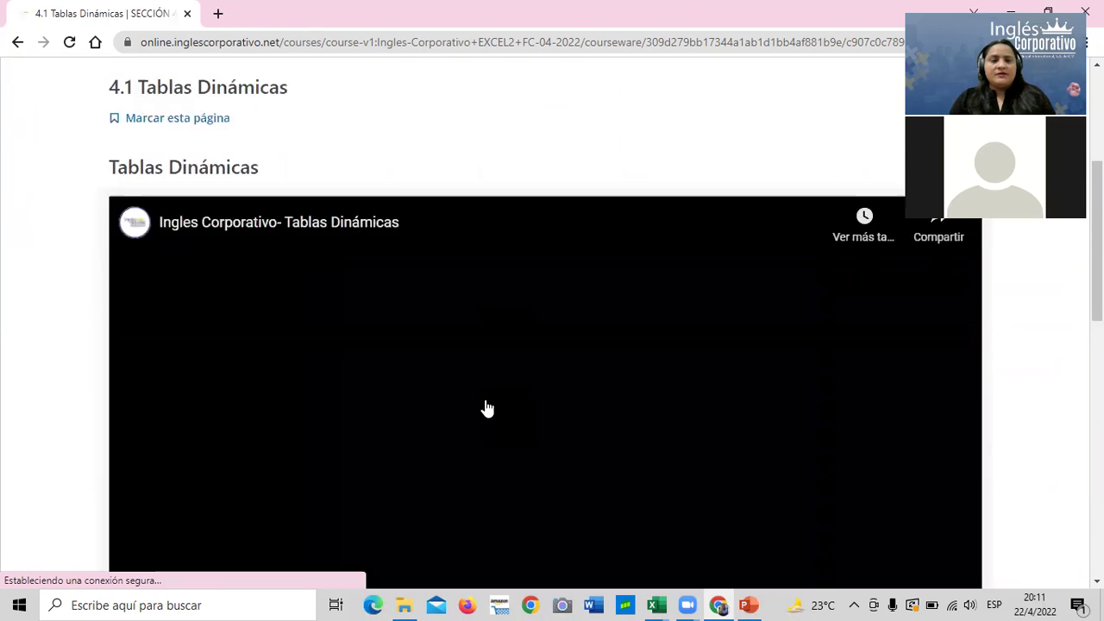
pyautogui.scroll(-1, 486, 406)
pyautogui.scroll(-2, 486, 407)
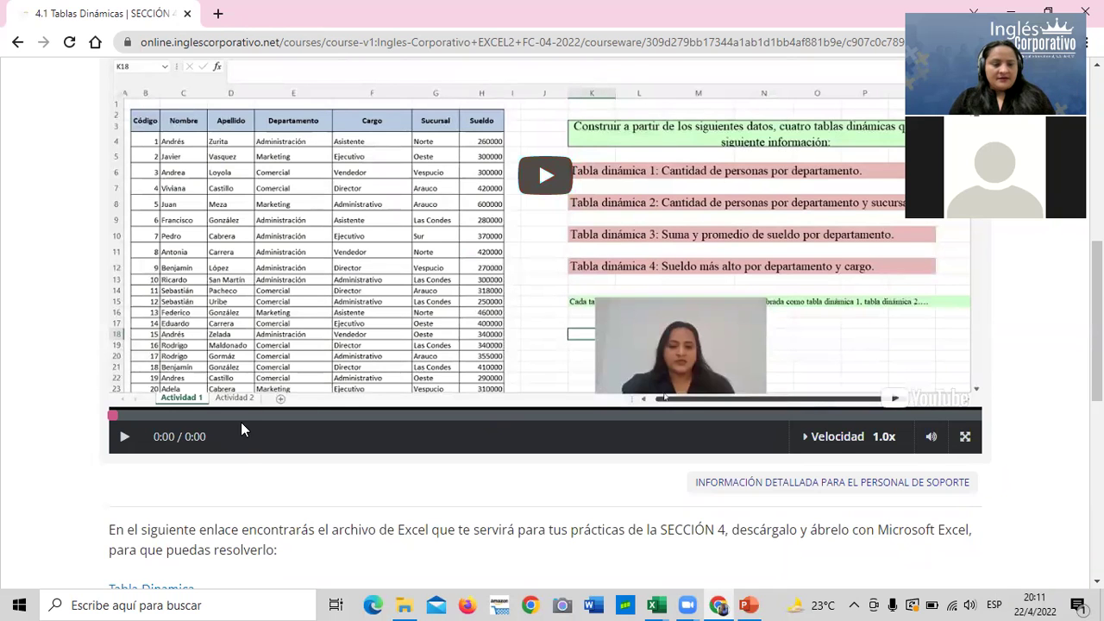
pyautogui.scroll(-2, 242, 425)
pyautogui.scroll(2, 272, 438)
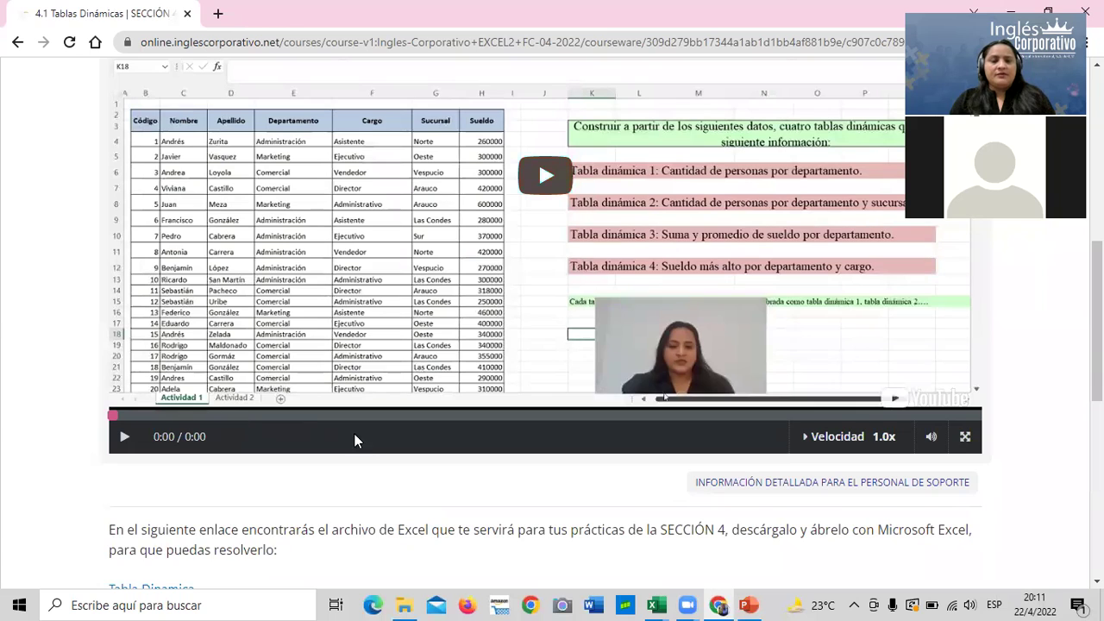
pyautogui.scroll(1, 366, 440)
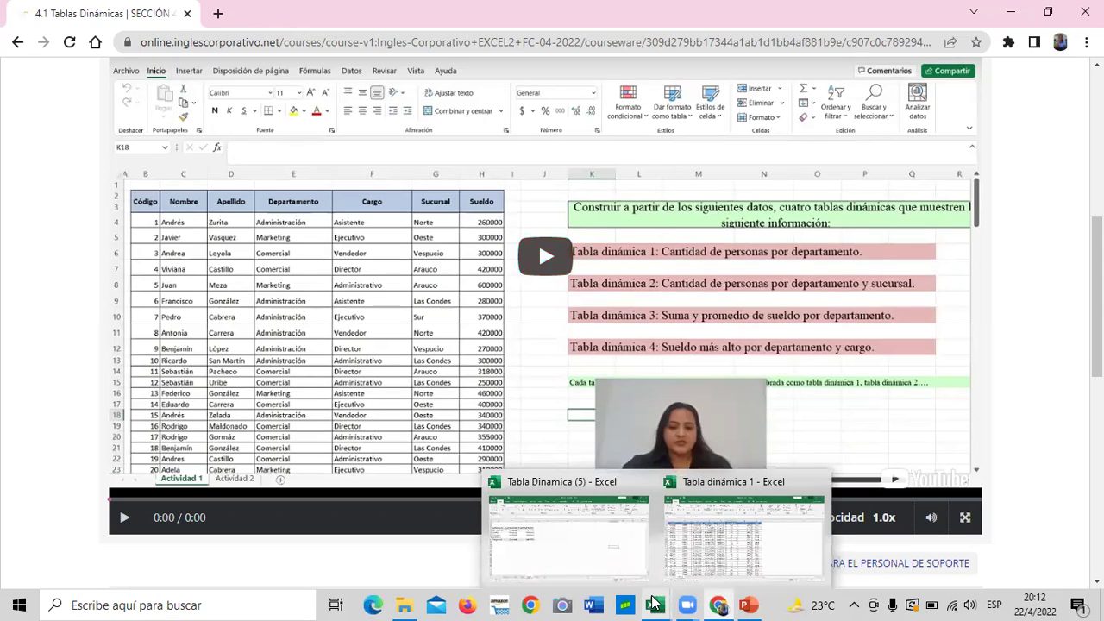
pyautogui.moveTo(568, 532)
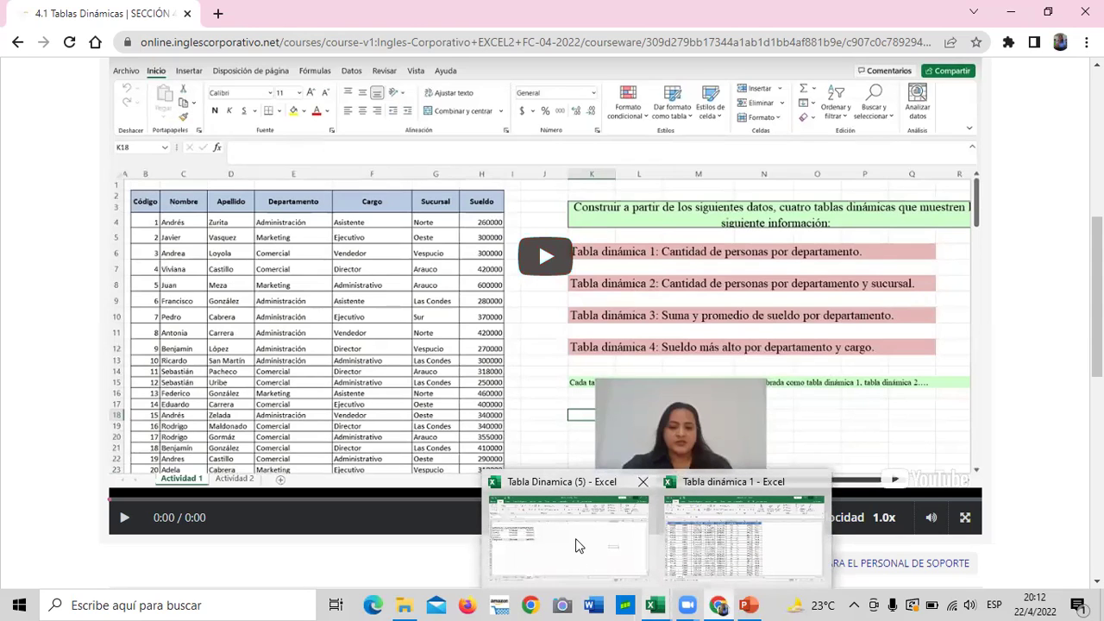
# Show Tabla Dinamica (5) on Actividad 1 and look over its employee data and four tasks
pyautogui.click(573, 541)
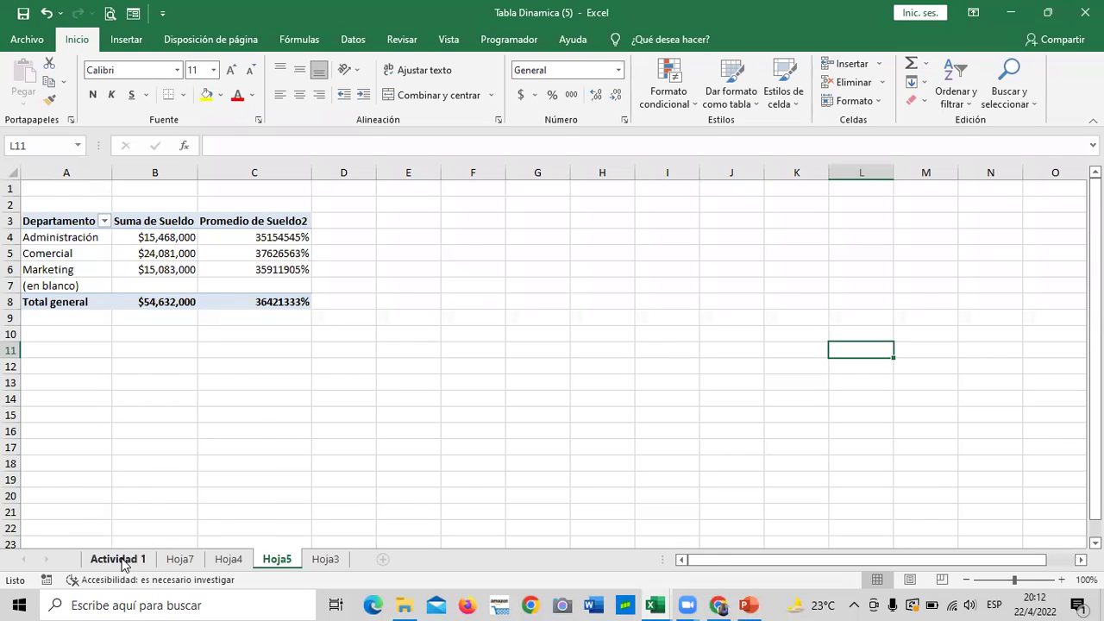
pyautogui.click(119, 559)
pyautogui.scroll(-2, 269, 481)
pyautogui.scroll(-7, 269, 481)
pyautogui.scroll(-4, 269, 481)
pyautogui.scroll(-5, 269, 481)
pyautogui.scroll(-5, 269, 481)
pyautogui.scroll(-10, 269, 481)
pyautogui.scroll(-5, 269, 482)
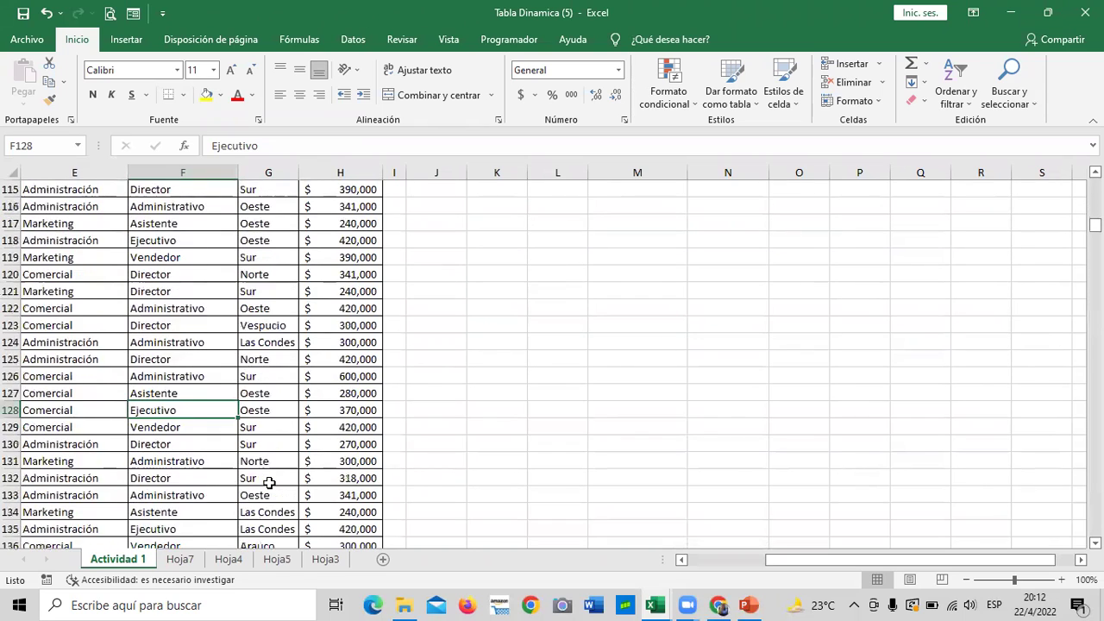
pyautogui.scroll(-5, 269, 483)
pyautogui.scroll(-6, 269, 483)
pyautogui.scroll(4, 269, 483)
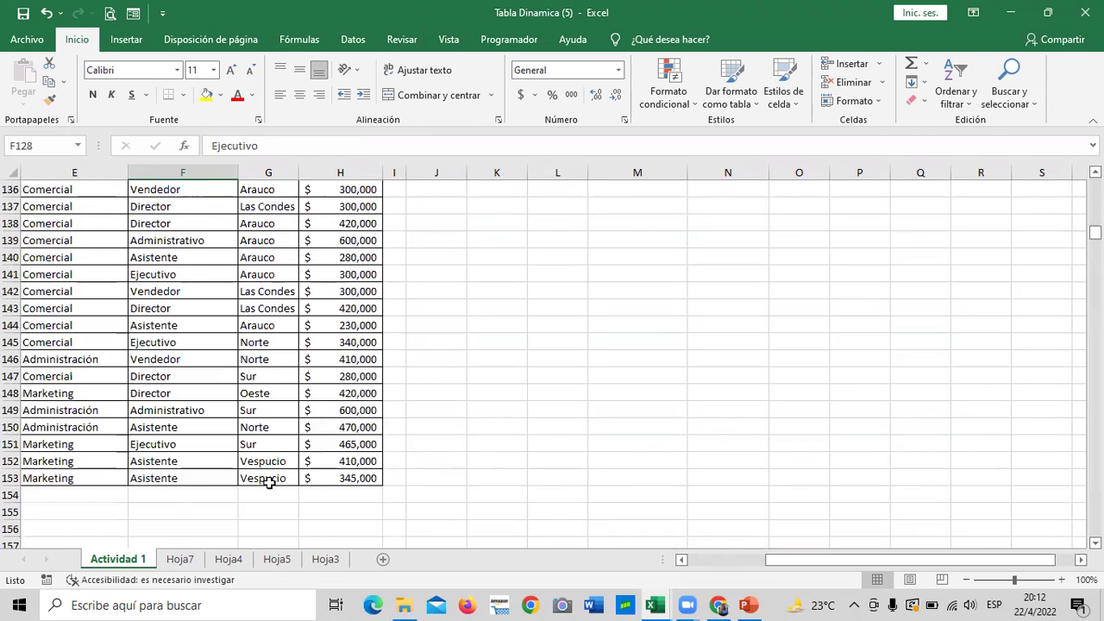
pyautogui.scroll(5, 269, 481)
pyautogui.scroll(9, 269, 481)
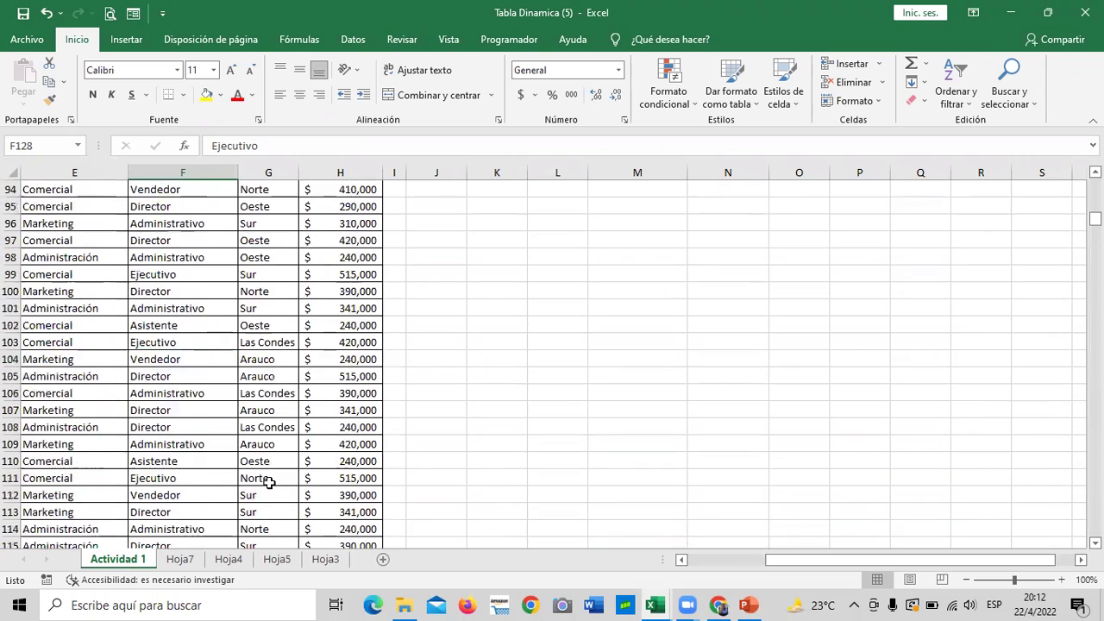
pyautogui.scroll(16, 270, 482)
pyautogui.scroll(7, 269, 482)
pyautogui.scroll(8, 269, 478)
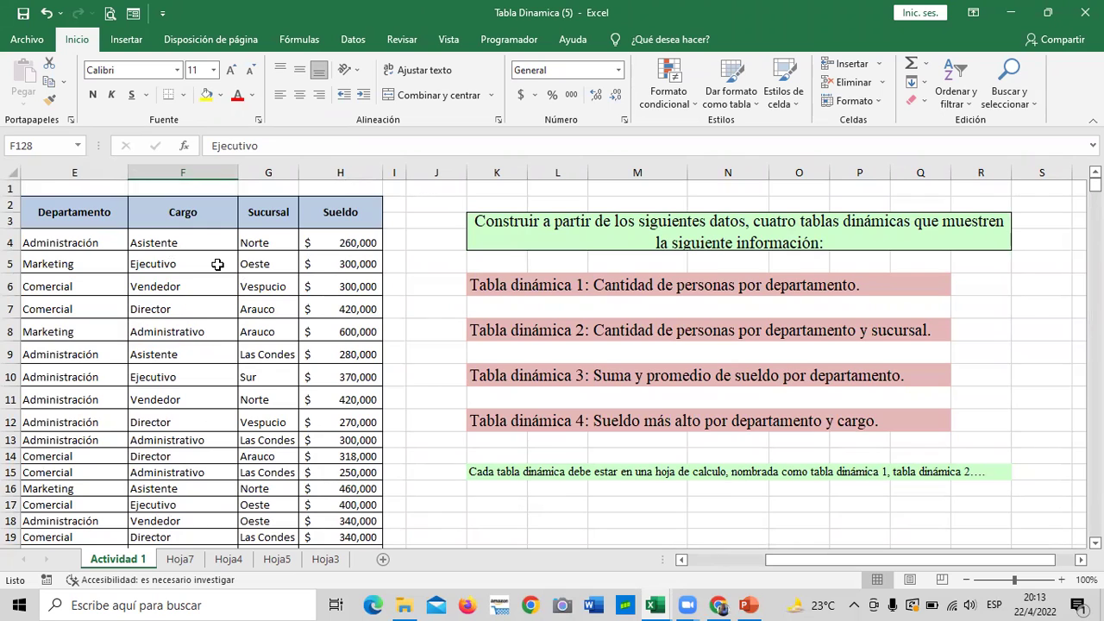
pyautogui.scroll(-5, 275, 307)
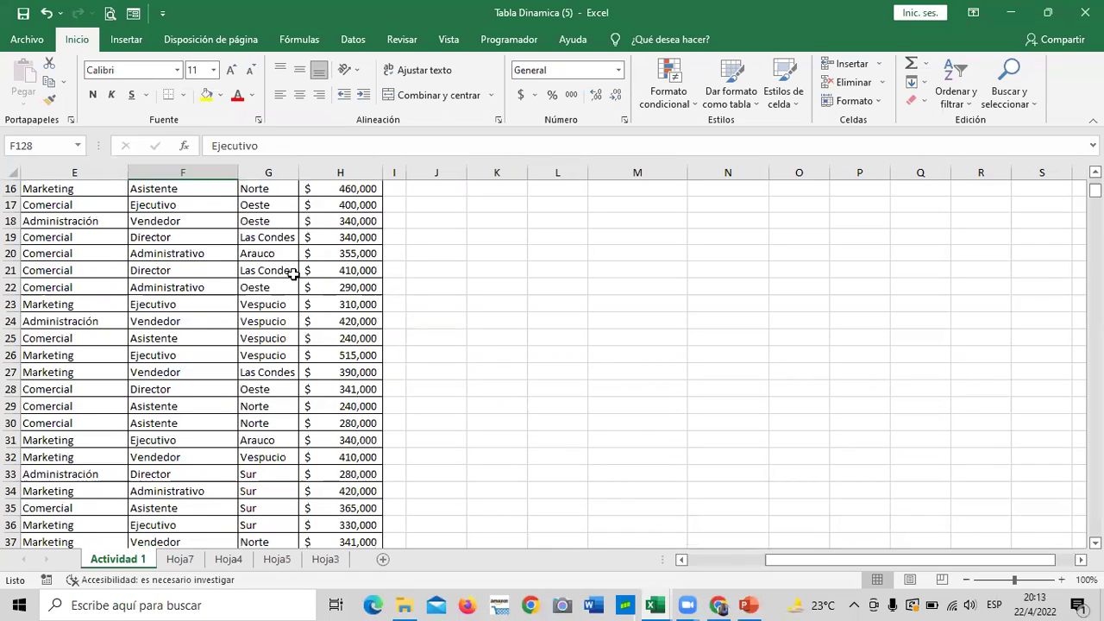
pyautogui.scroll(-4, 295, 246)
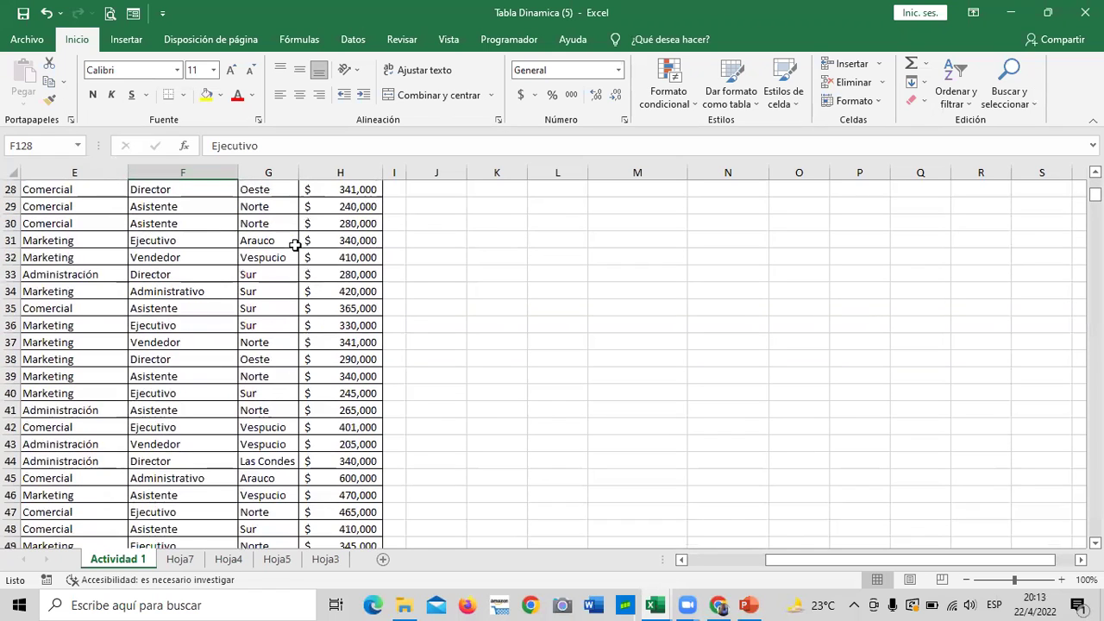
pyautogui.scroll(6, 295, 246)
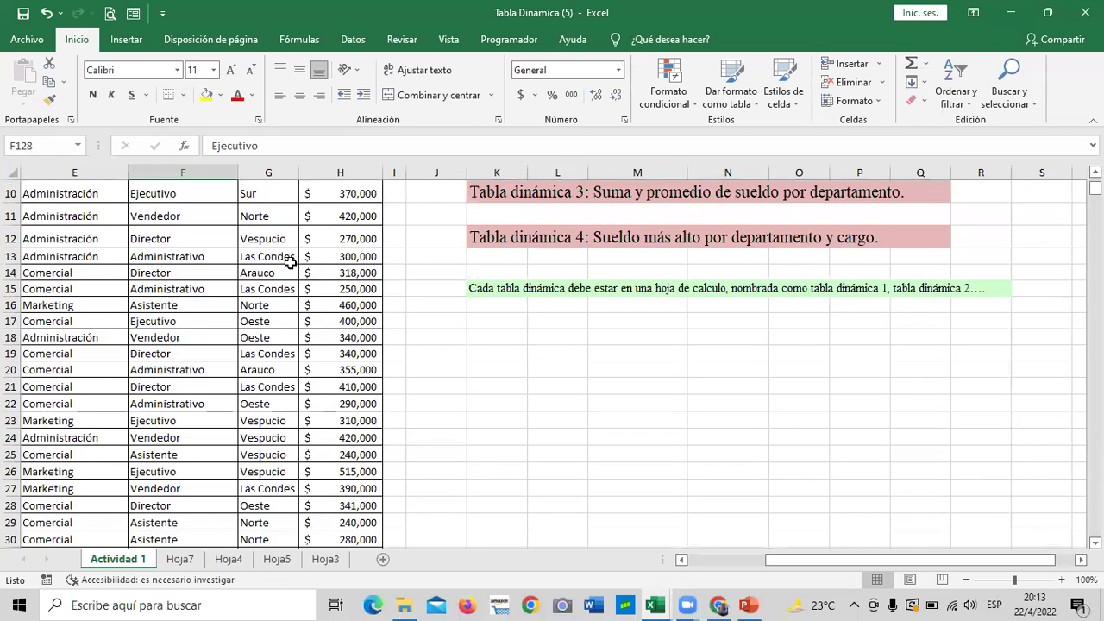
pyautogui.scroll(3, 289, 265)
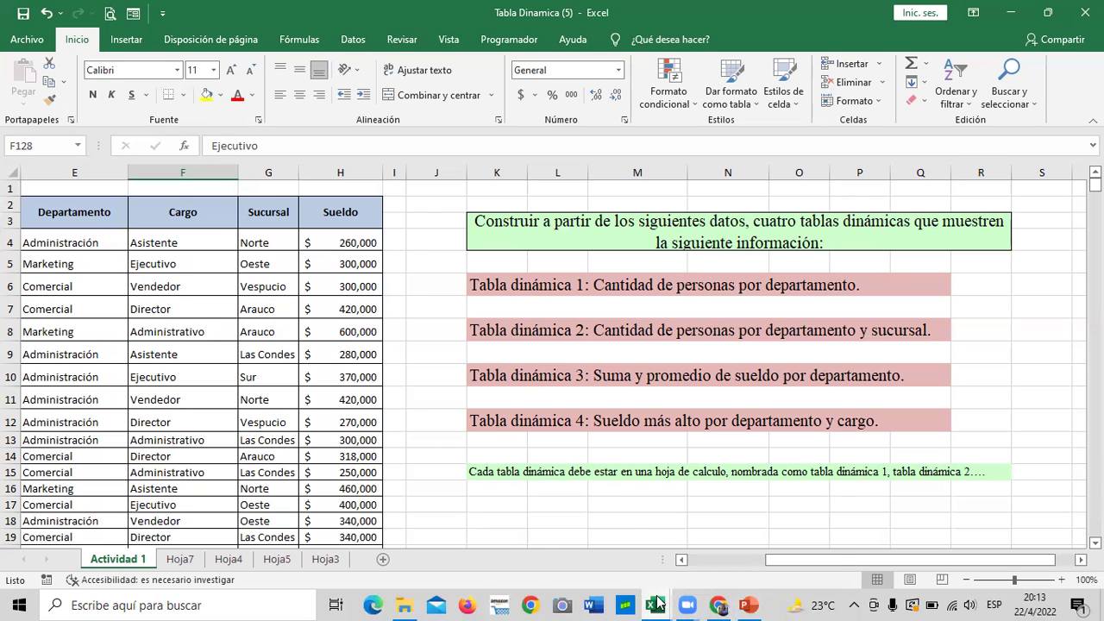
# In Tabla dinámica 1, go down the DATOS sheet and select the last record, A1198
pyautogui.moveTo(655, 605)
pyautogui.click(767, 544)
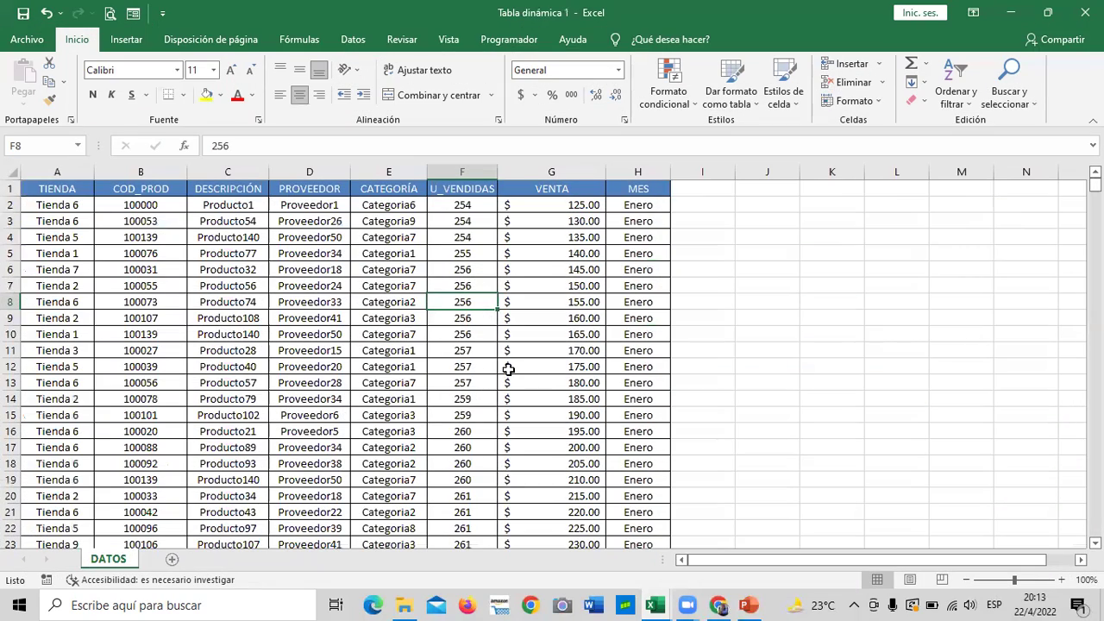
pyautogui.scroll(-5, 509, 369)
pyautogui.scroll(-10, 504, 365)
pyautogui.scroll(-9, 505, 365)
pyautogui.scroll(20, 498, 382)
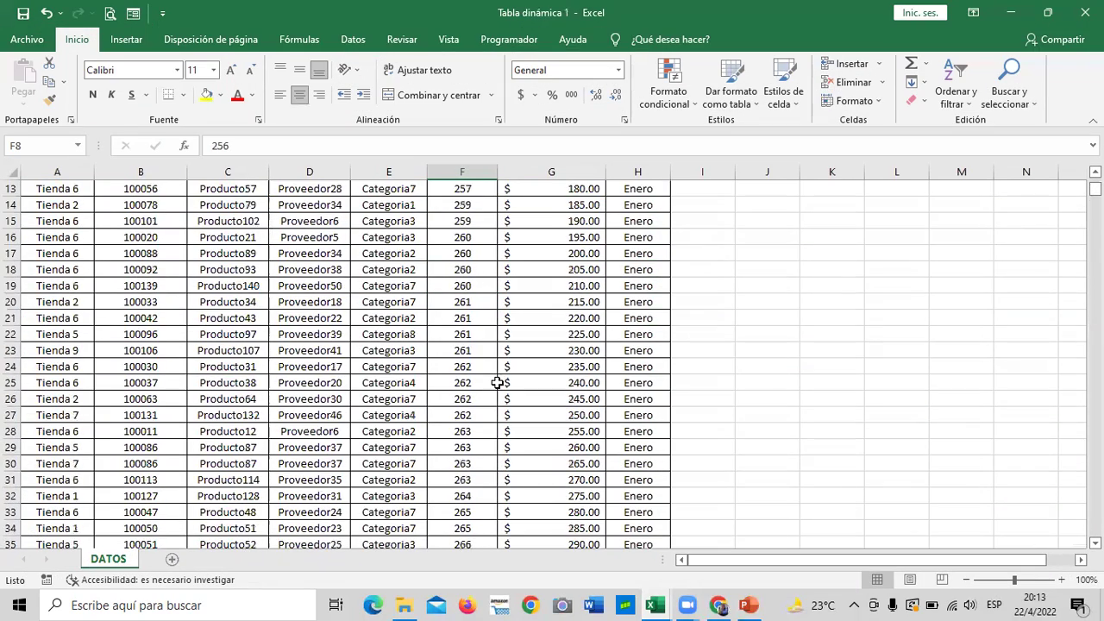
pyautogui.scroll(4, 498, 382)
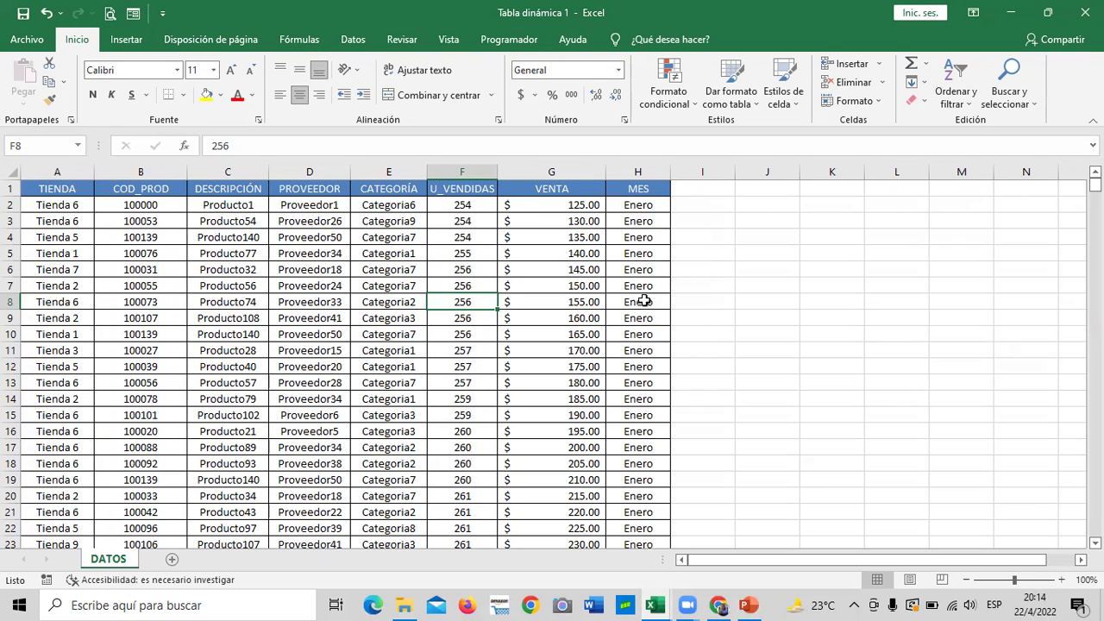
pyautogui.scroll(-10, 639, 300)
pyautogui.scroll(-7, 638, 300)
pyautogui.scroll(-14, 603, 293)
pyautogui.scroll(-15, 604, 293)
pyautogui.scroll(-7, 598, 296)
pyautogui.scroll(-13, 598, 296)
pyautogui.scroll(-16, 595, 297)
pyautogui.scroll(-13, 594, 299)
pyautogui.scroll(-9, 591, 299)
pyautogui.scroll(-15, 591, 300)
pyautogui.scroll(-14, 591, 299)
pyautogui.scroll(-10, 776, 299)
pyautogui.scroll(-14, 945, 299)
pyautogui.scroll(-6, 604, 329)
pyautogui.scroll(-16, 501, 324)
pyautogui.scroll(-17, 459, 321)
pyautogui.scroll(-8, 461, 323)
pyautogui.scroll(-16, 461, 325)
pyautogui.scroll(-11, 461, 327)
pyautogui.scroll(-12, 460, 330)
pyautogui.scroll(-15, 460, 328)
pyautogui.scroll(-7, 459, 329)
pyautogui.scroll(-15, 460, 329)
pyautogui.scroll(-7, 460, 329)
pyautogui.scroll(-11, 459, 329)
pyautogui.scroll(-4, 460, 329)
pyautogui.scroll(-2, 460, 328)
pyautogui.scroll(-4, 459, 329)
pyautogui.scroll(-7, 461, 327)
pyautogui.scroll(-7, 460, 327)
pyautogui.scroll(-7, 466, 323)
pyautogui.scroll(-13, 470, 318)
pyautogui.scroll(-7, 470, 317)
pyautogui.scroll(-14, 470, 317)
pyautogui.scroll(-11, 470, 317)
pyautogui.scroll(-9, 470, 317)
pyautogui.scroll(-15, 471, 317)
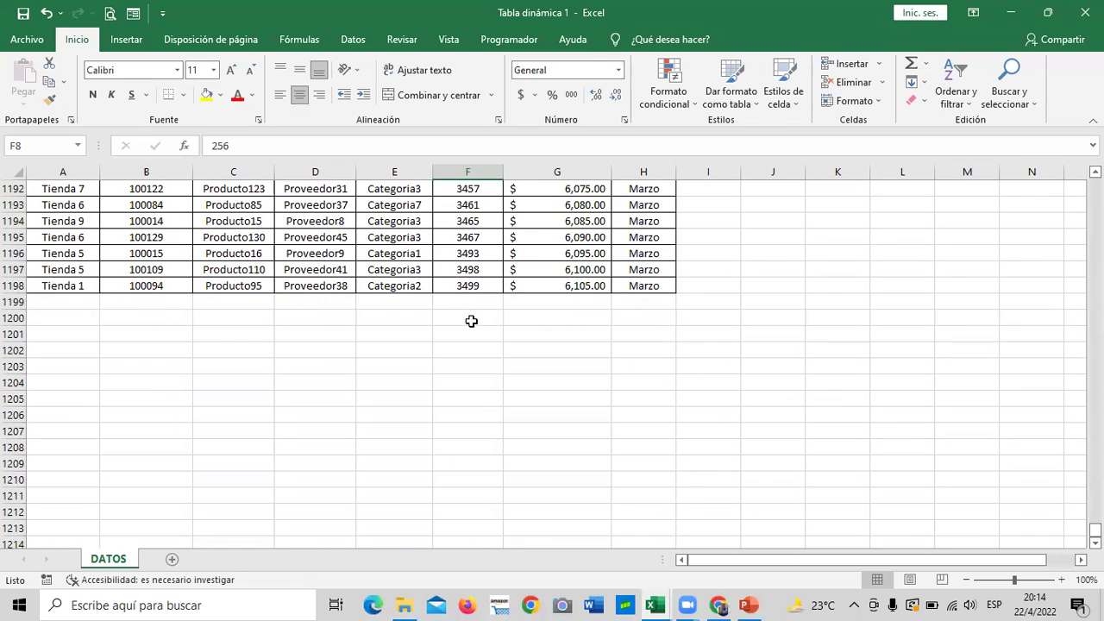
pyautogui.scroll(1, 471, 321)
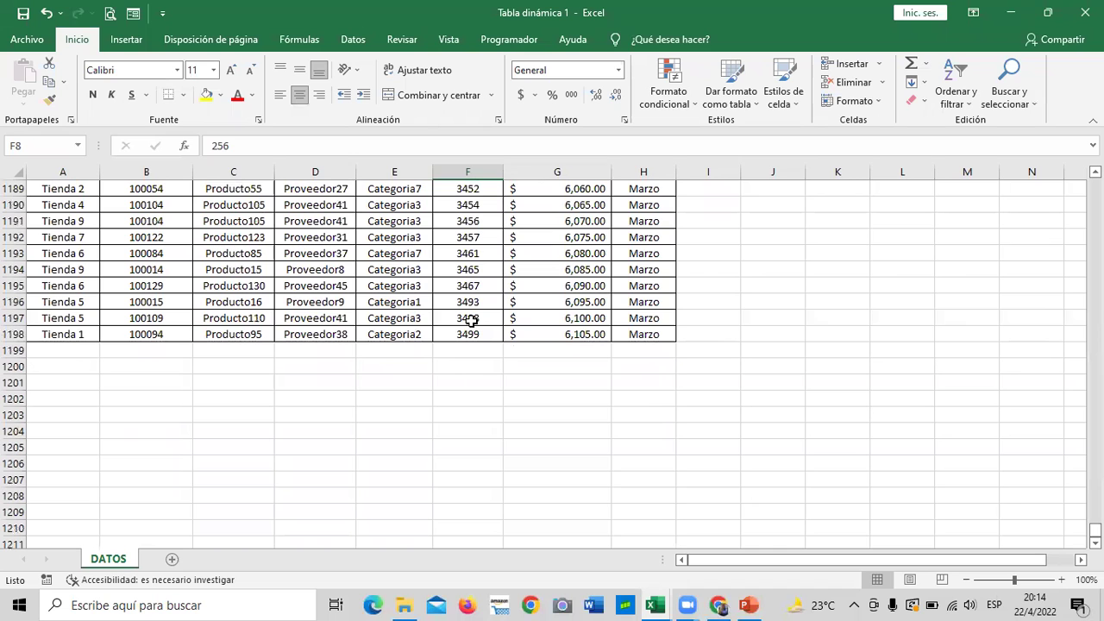
pyautogui.click(47, 333)
# Go back up the sheet, then return to the PowerPoint Ejercicio slide 11
pyautogui.scroll(7, 403, 383)
pyautogui.scroll(6, 408, 386)
pyautogui.scroll(8, 410, 383)
pyautogui.scroll(8, 411, 380)
pyautogui.scroll(8, 413, 378)
pyautogui.scroll(1, 414, 378)
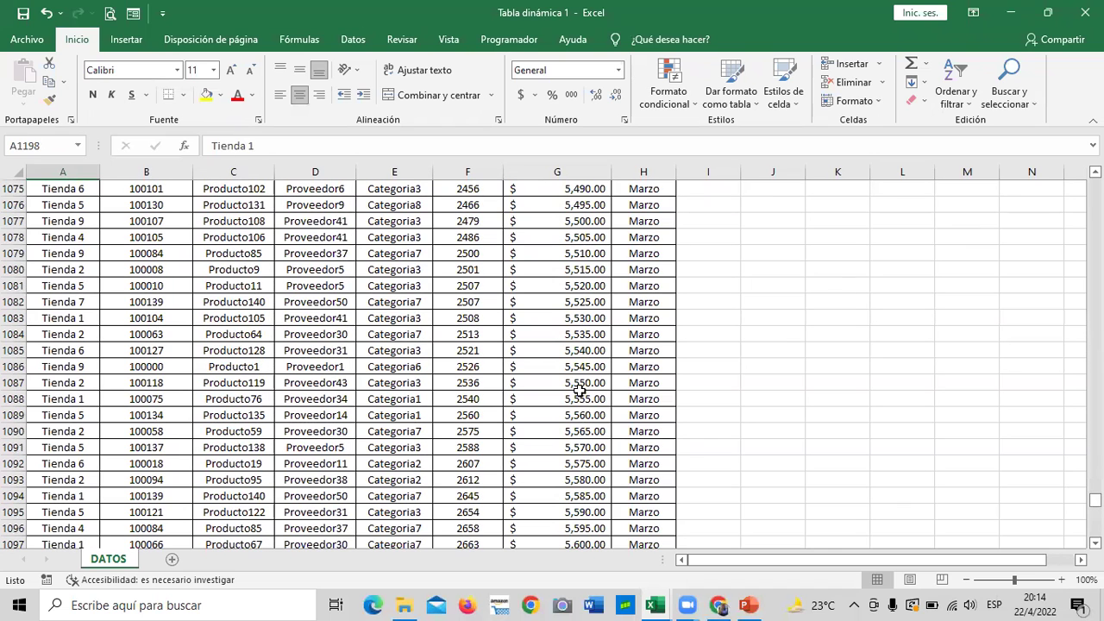
pyautogui.click(749, 605)
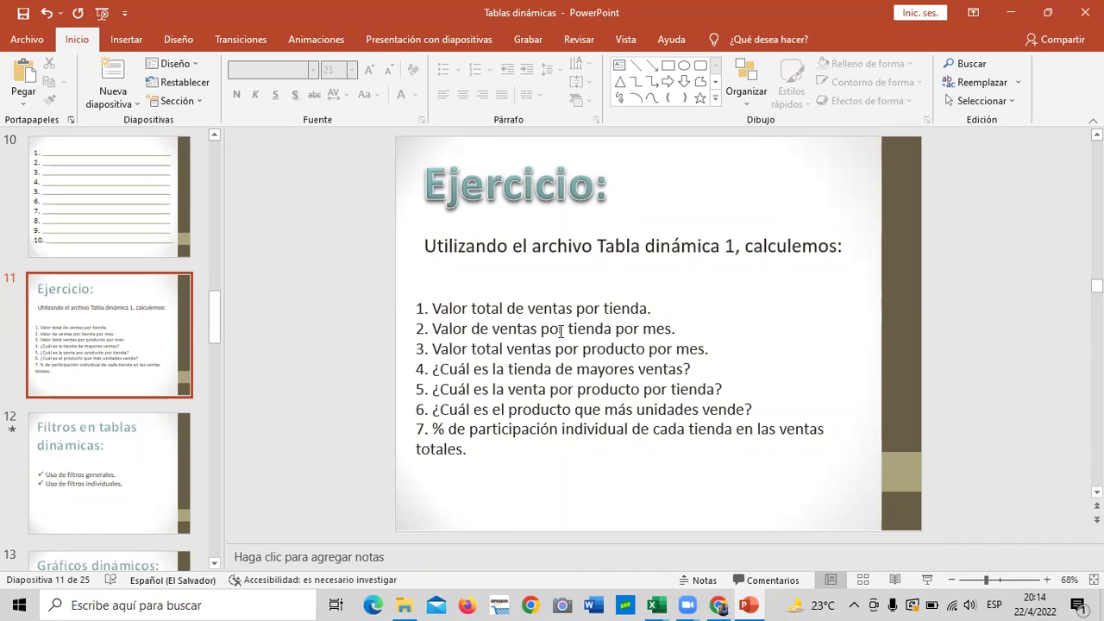
# Look over slide 11's exercise task list, then return to the Tabla Dinamica (5) workbook
pyautogui.click(693, 328)
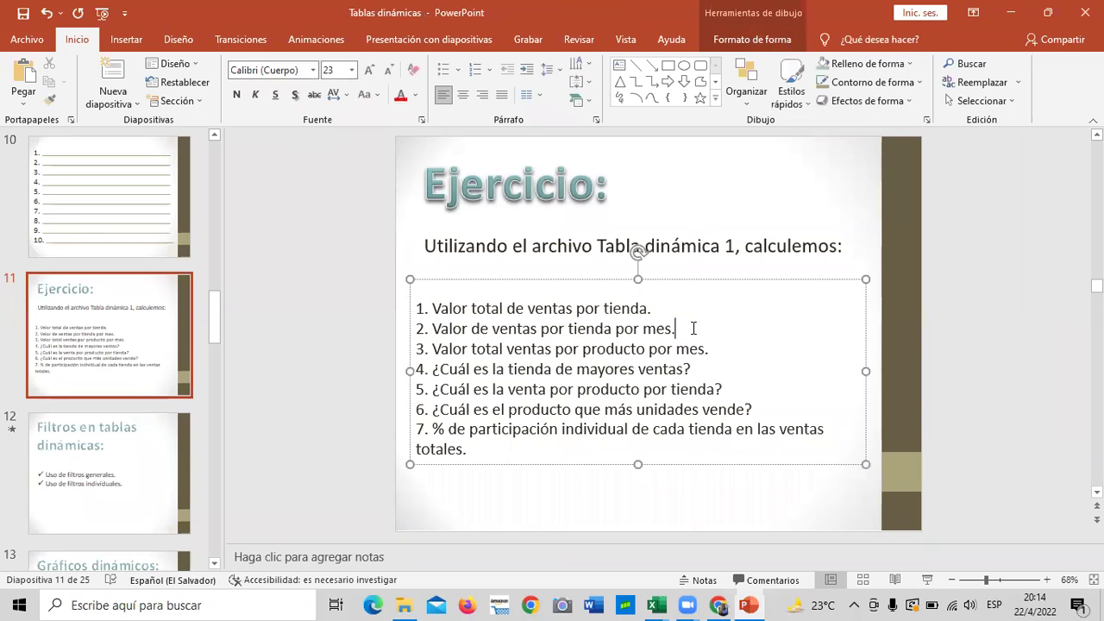
pyautogui.click(690, 496)
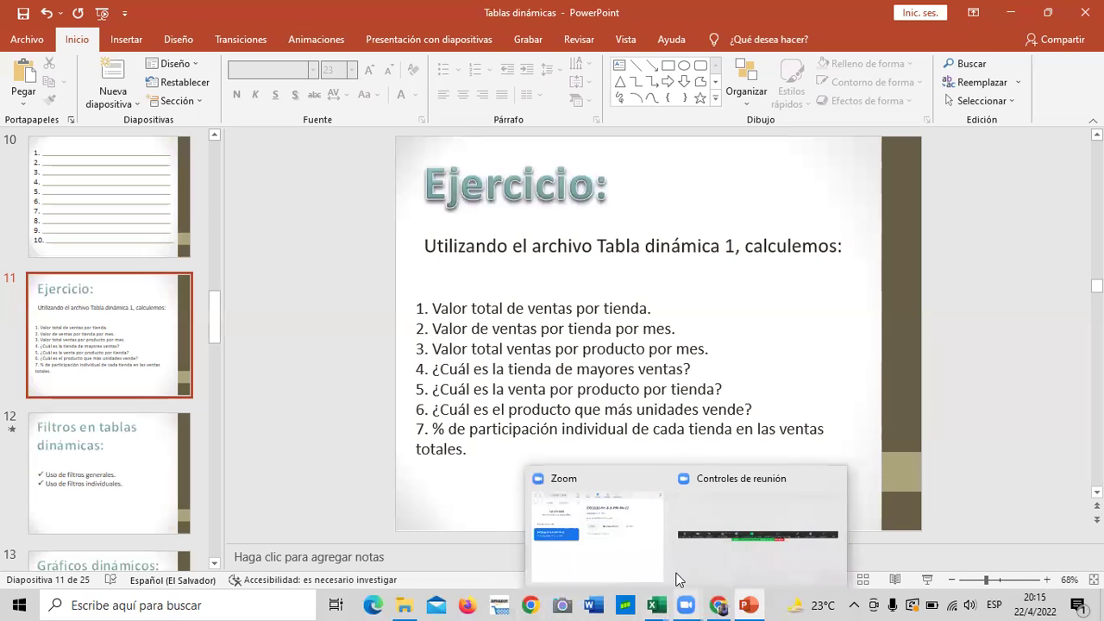
pyautogui.moveTo(656, 605)
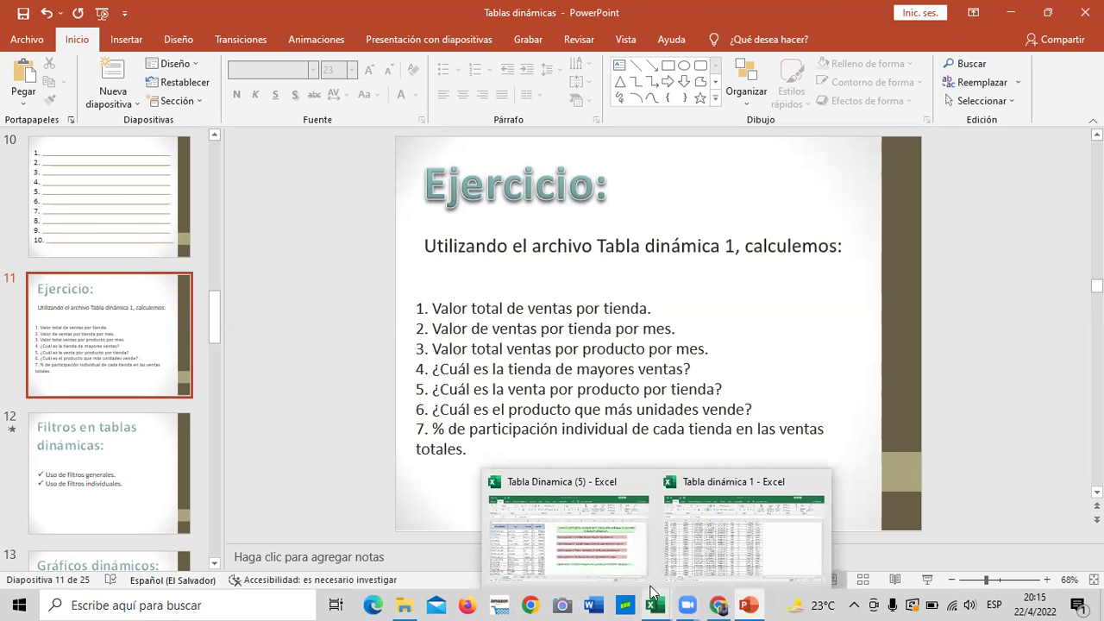
pyautogui.click(587, 554)
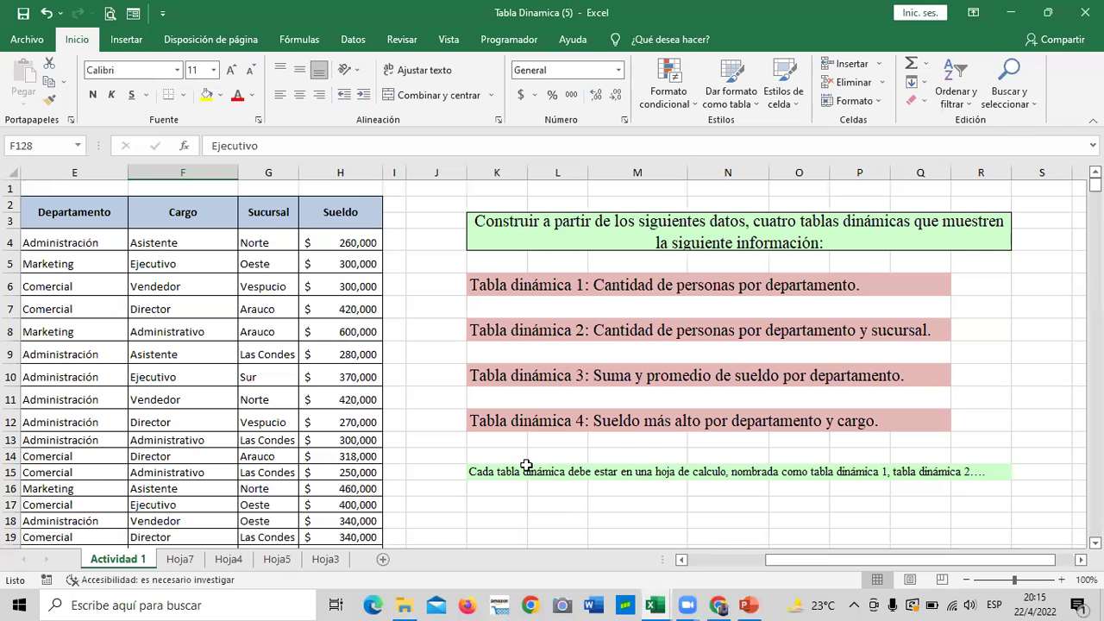
pyautogui.click(540, 516)
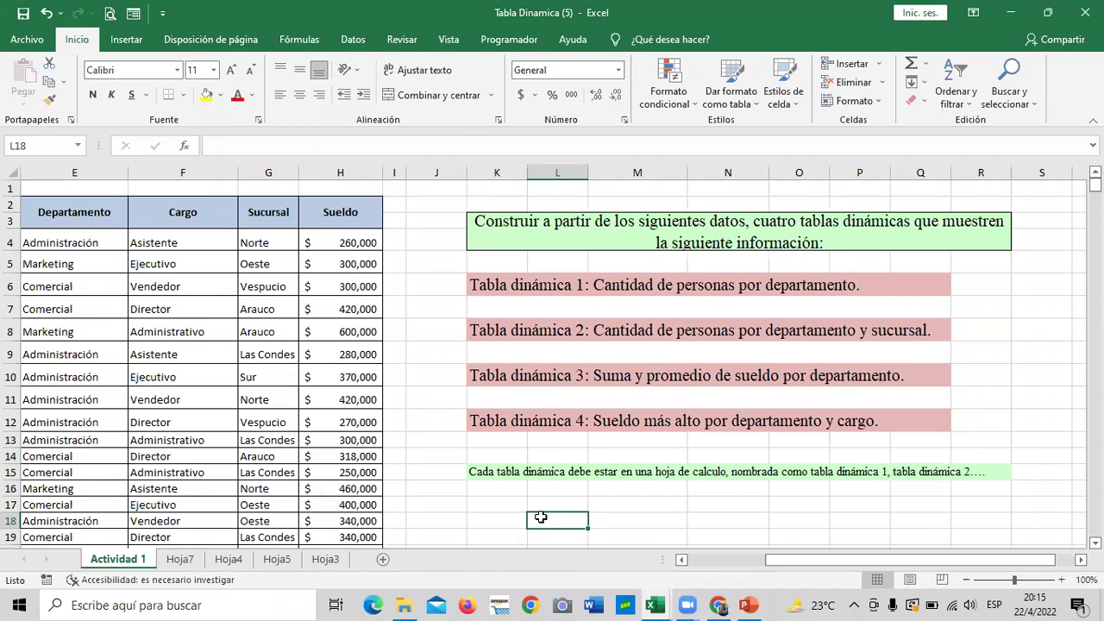
pyautogui.click(647, 500)
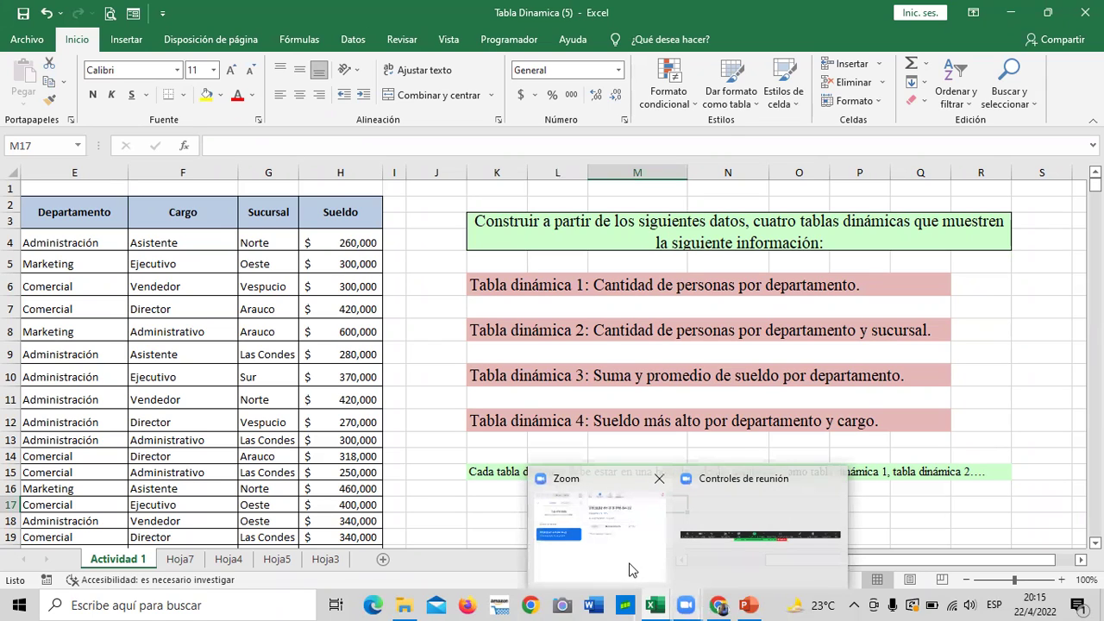
pyautogui.click(1018, 308)
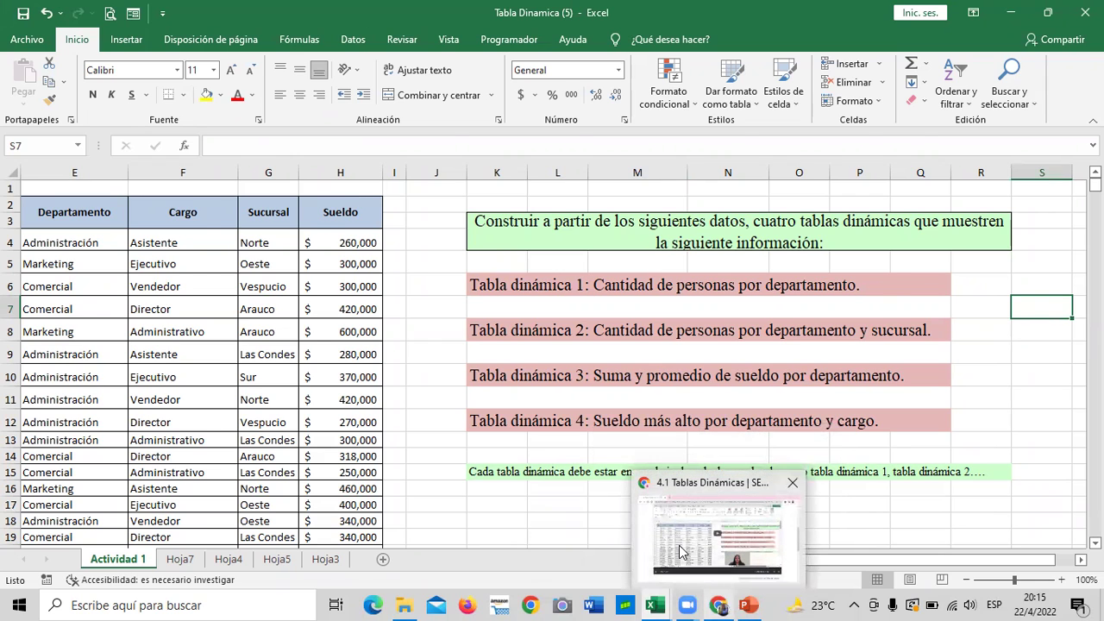
# Back in Chrome, play the lesson 4.1 Tablas Dinámicas YouTube video
pyautogui.moveTo(719, 605)
pyautogui.click(678, 541)
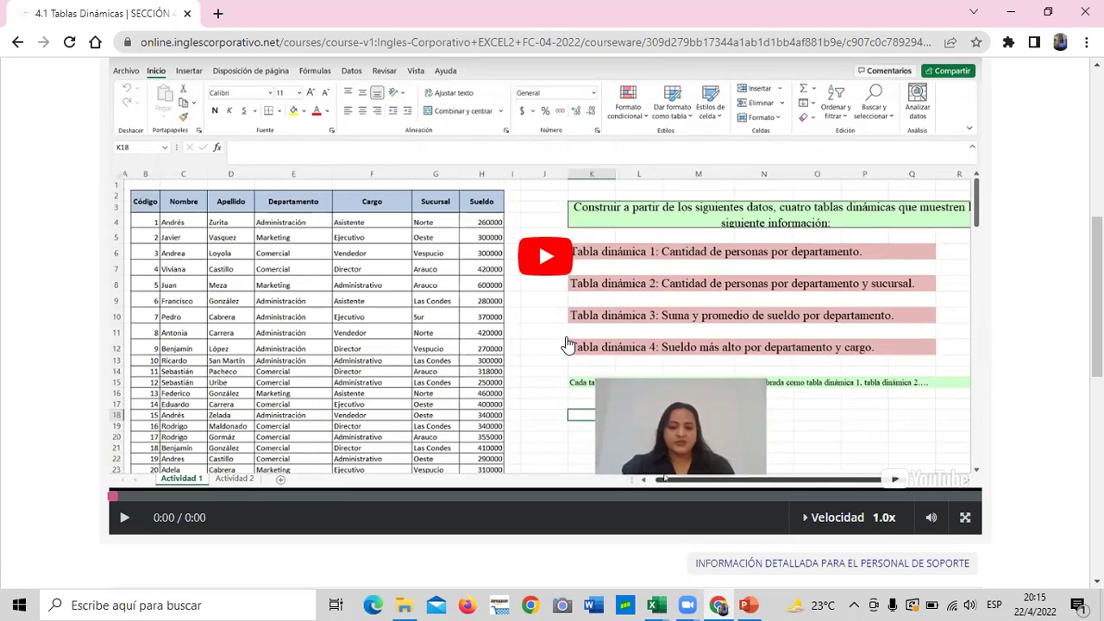
pyautogui.scroll(2, 557, 345)
pyautogui.scroll(-5, 558, 345)
pyautogui.scroll(3, 554, 354)
pyautogui.scroll(2, 552, 359)
pyautogui.scroll(-1, 538, 357)
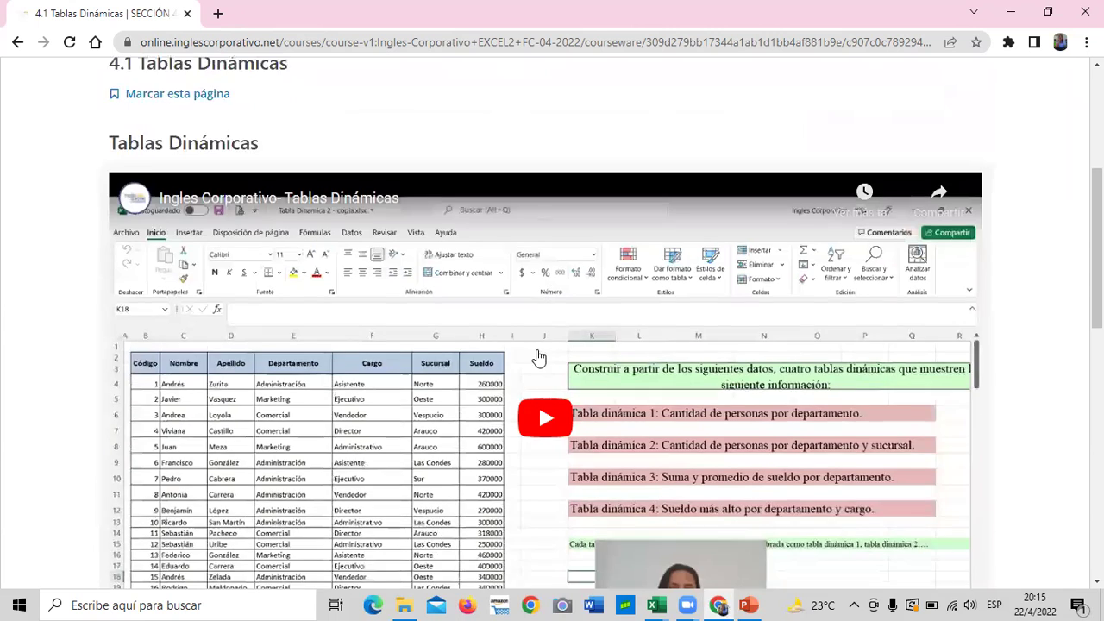
pyautogui.scroll(-1, 537, 357)
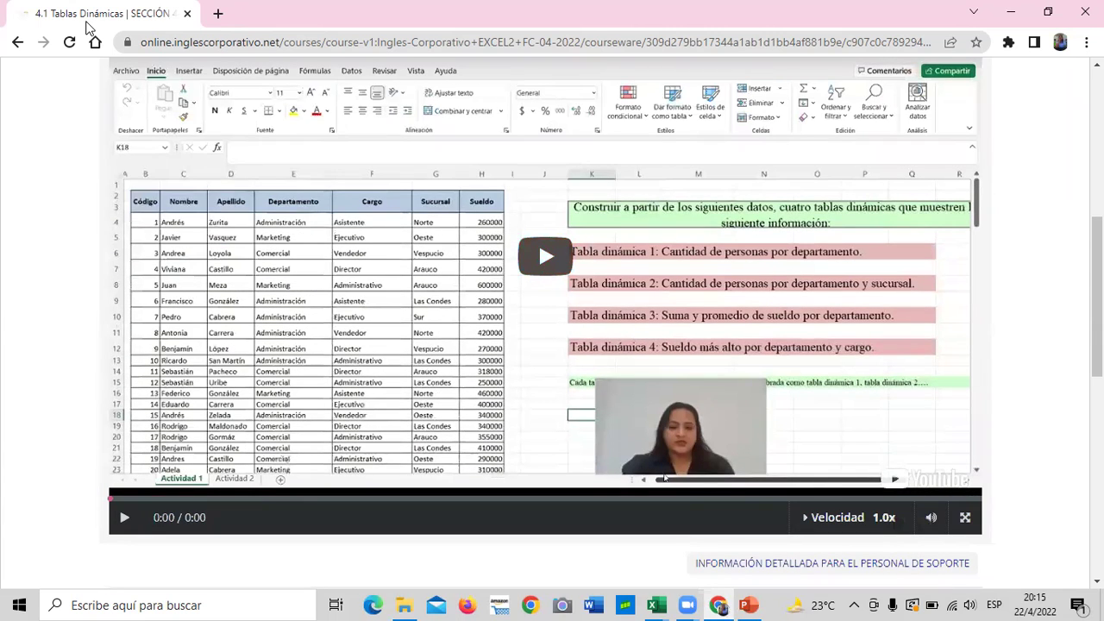
pyautogui.click(545, 256)
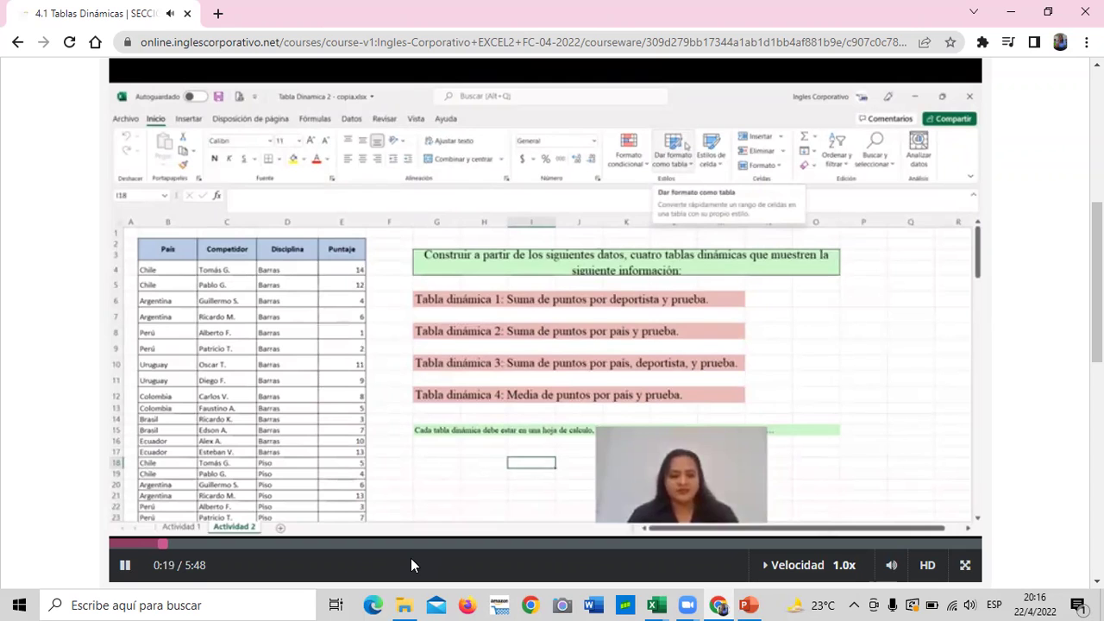
# Raise the volume and let the pivot table lesson video play through to 5:48
pyautogui.press('XF86AudioLowerVolume')
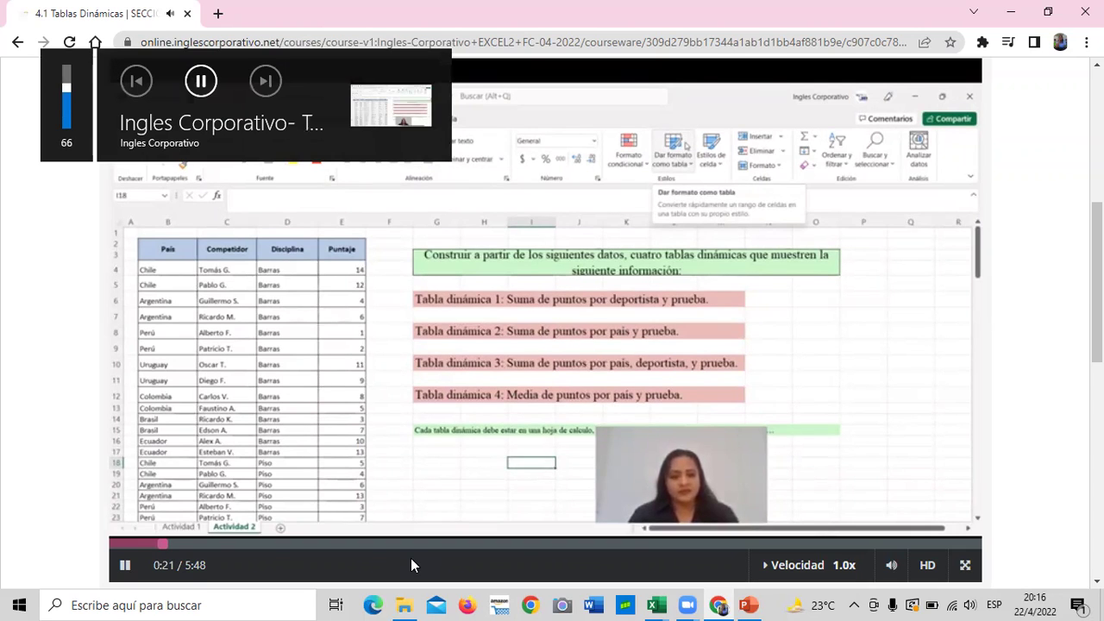
pyautogui.press('XF86AudioRaiseVolume')
pyautogui.press('XF86AudioRaiseVolume')
pyautogui.press('XF86AudioRaiseVolume')
pyautogui.press('XF86AudioRaiseVolume')
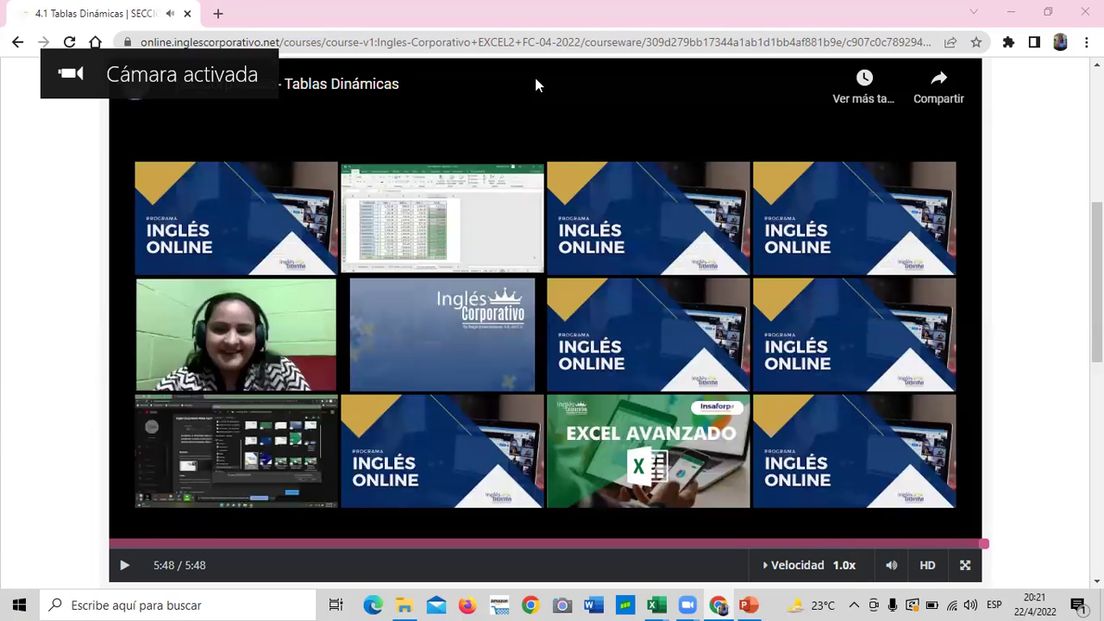
pyautogui.moveTo(442, 217)
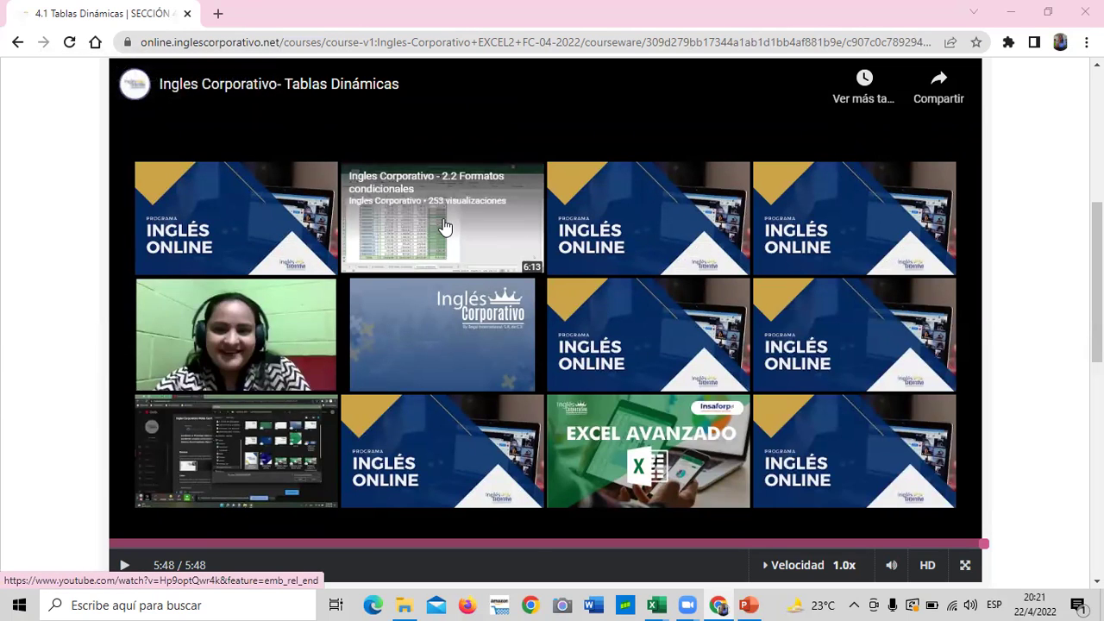
# Scroll down the lesson page past the video
pyautogui.scroll(-2, 512, 261)
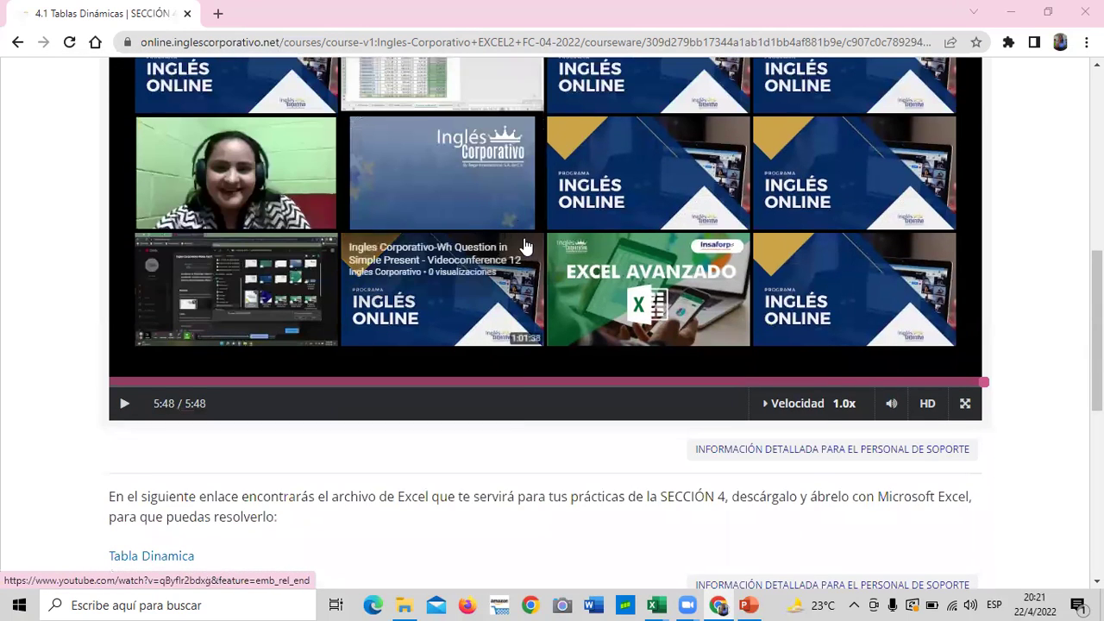
pyautogui.scroll(-3, 529, 308)
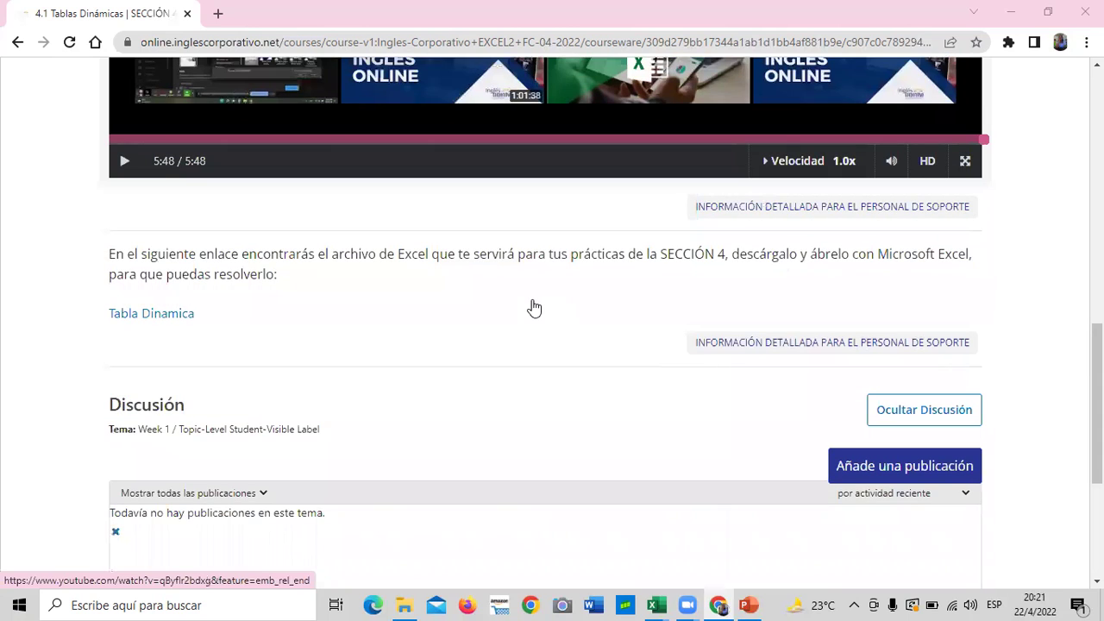
pyautogui.scroll(3, 517, 419)
pyautogui.scroll(-2, 500, 420)
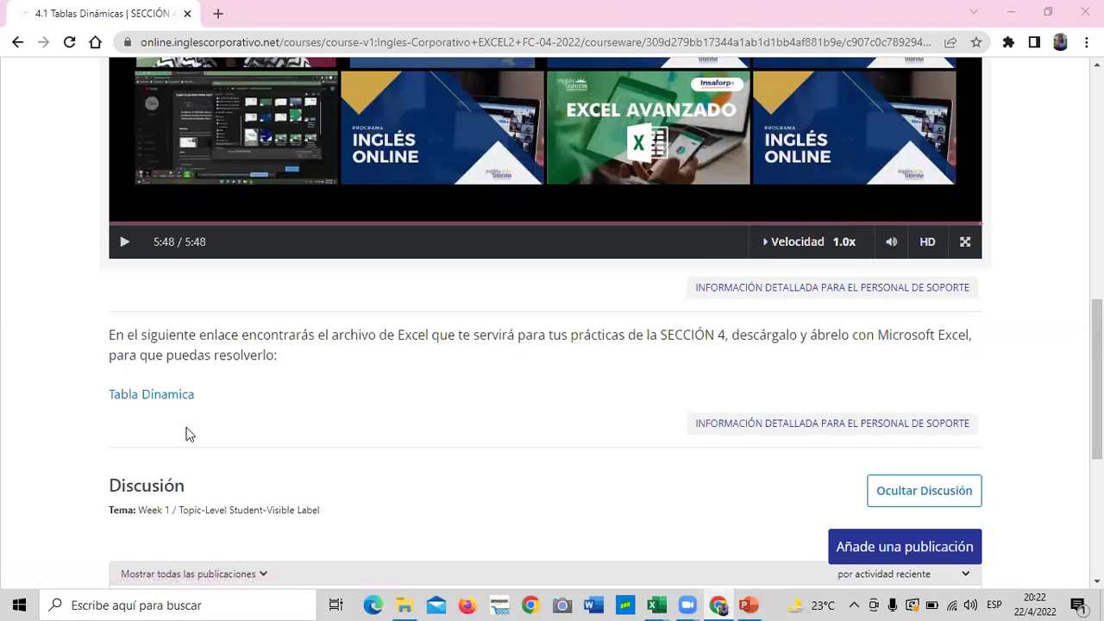
pyautogui.moveTo(655, 605)
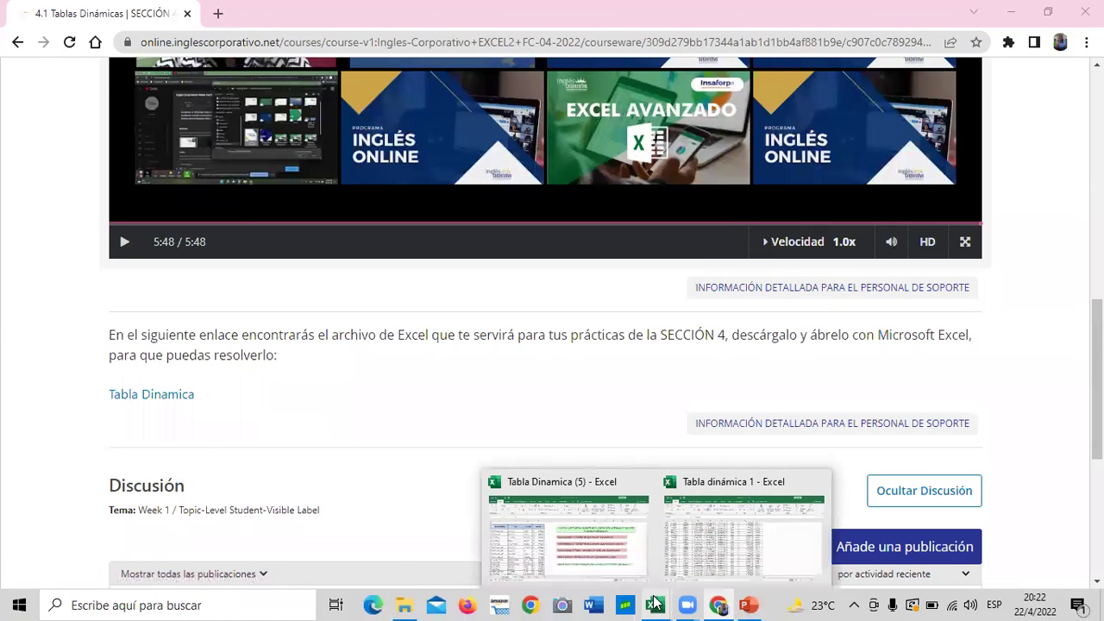
# Bring the Tabla Dinamica (5) workbook to the front and look over its Actividad 1 sheet
pyautogui.click(608, 555)
pyautogui.scroll(-3, 86, 345)
pyautogui.scroll(3, 88, 348)
pyautogui.scroll(-7, 91, 371)
pyautogui.scroll(-13, 93, 382)
pyautogui.scroll(12, 94, 382)
pyautogui.scroll(6, 95, 384)
pyautogui.scroll(-5, 99, 389)
pyautogui.scroll(7, 99, 390)
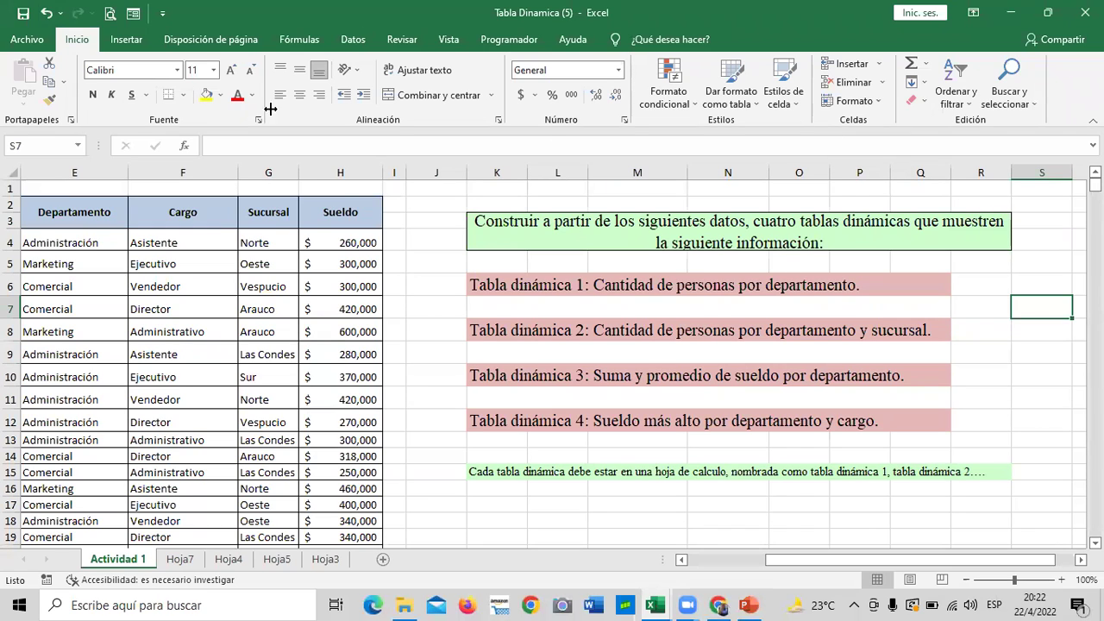
# Delete the Hoja3, Hoja5, Hoja4 and Hoja7 sheets, confirming each deletion
pyautogui.rightClick(333, 563)
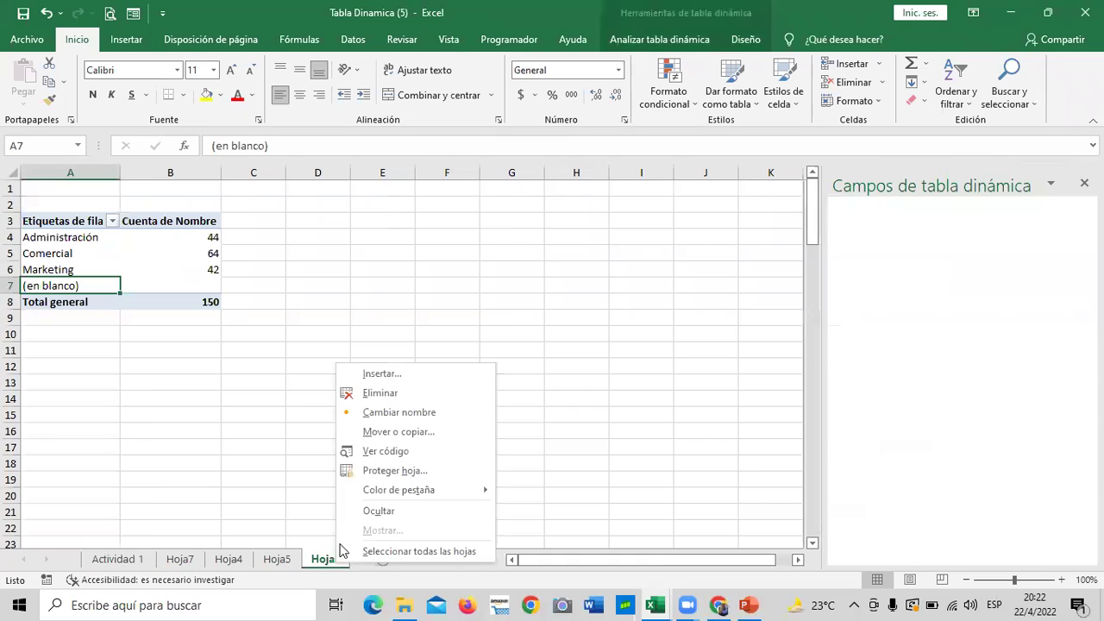
pyautogui.click(390, 391)
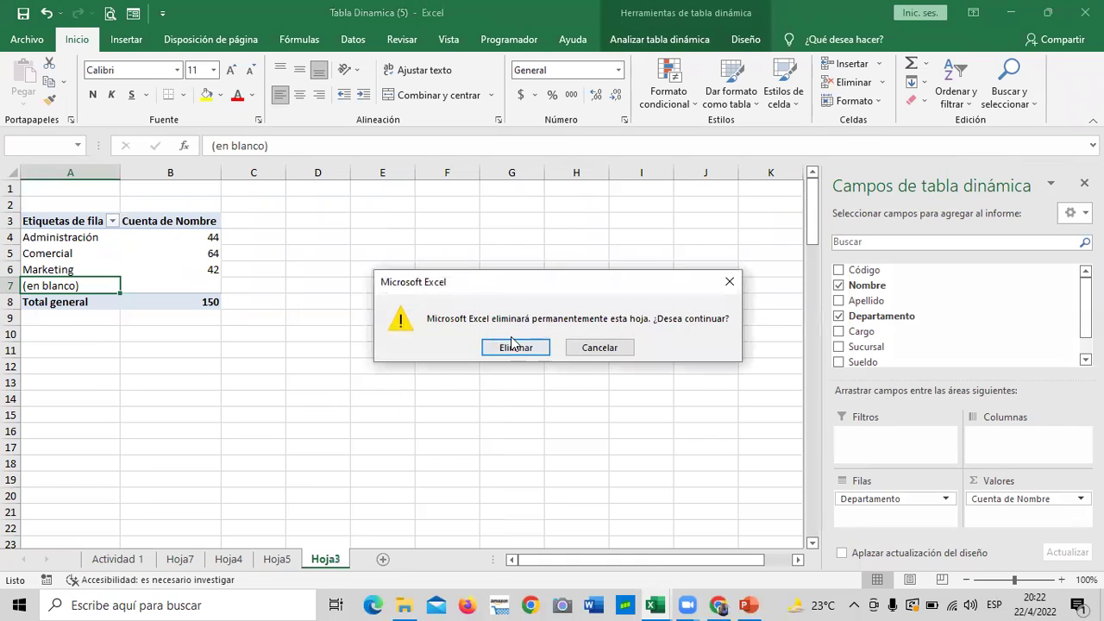
pyautogui.press('Return')
pyautogui.rightClick(288, 561)
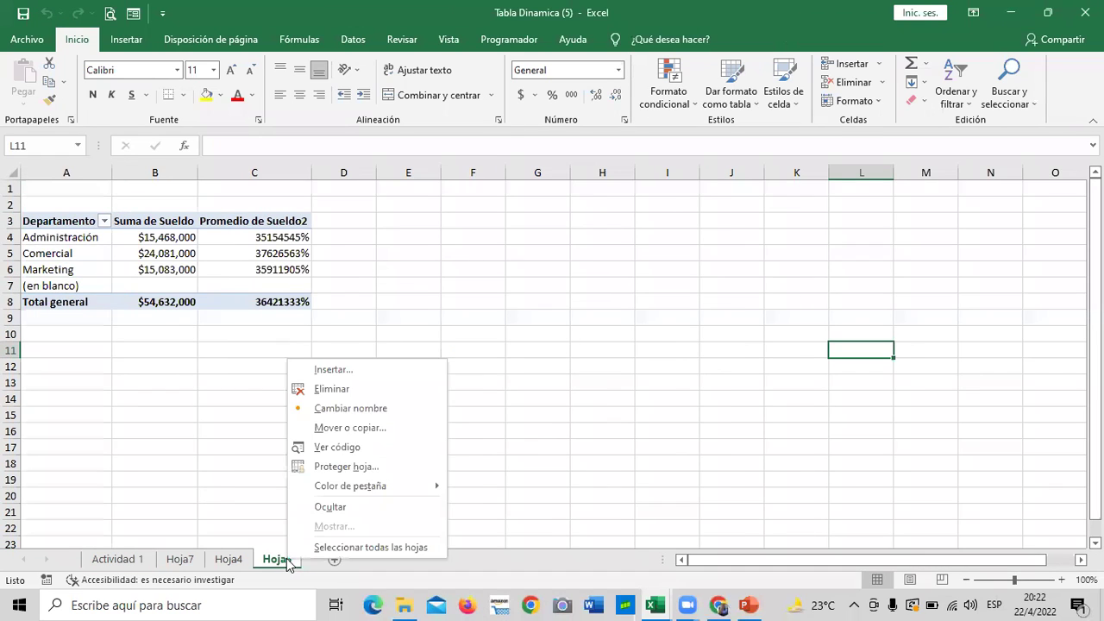
pyautogui.click(327, 390)
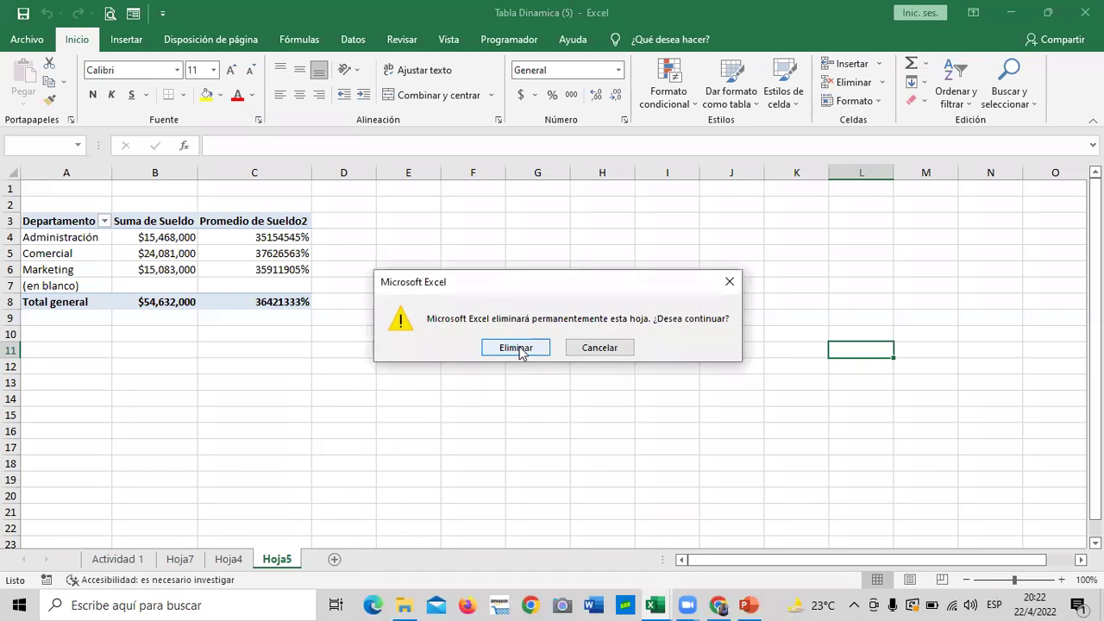
pyautogui.click(517, 350)
pyautogui.rightClick(231, 559)
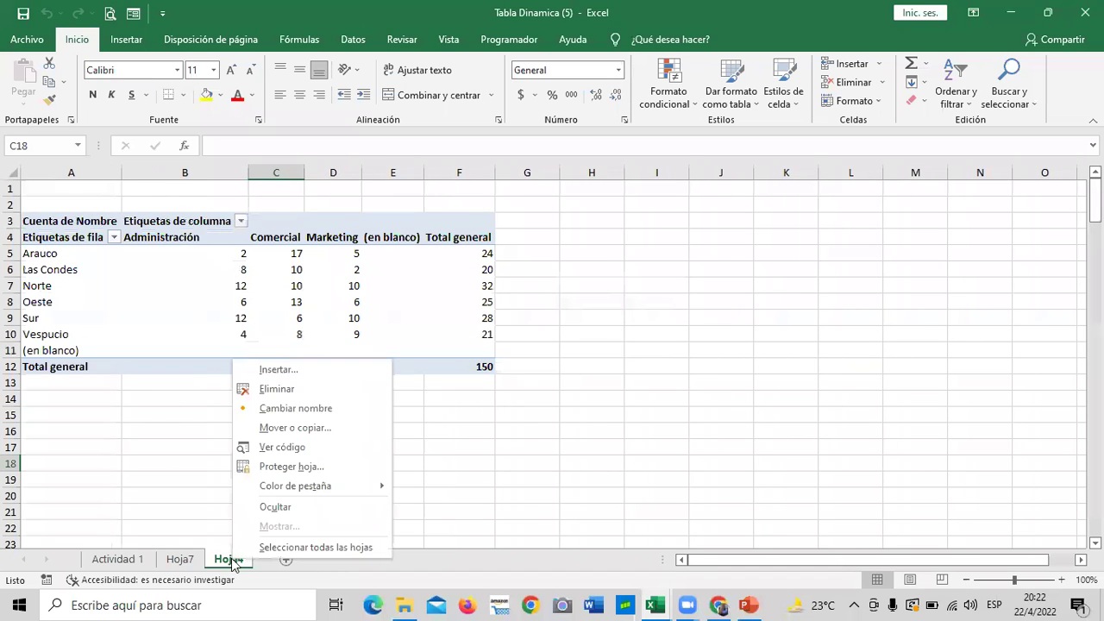
pyautogui.click(285, 388)
pyautogui.click(516, 348)
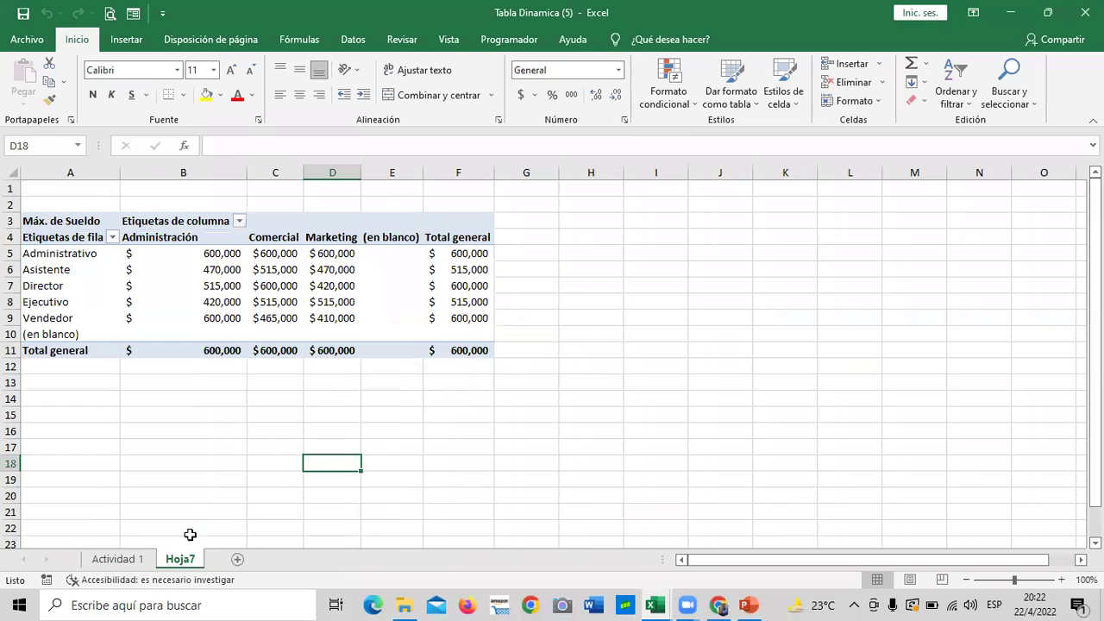
pyautogui.rightClick(183, 560)
pyautogui.click(227, 391)
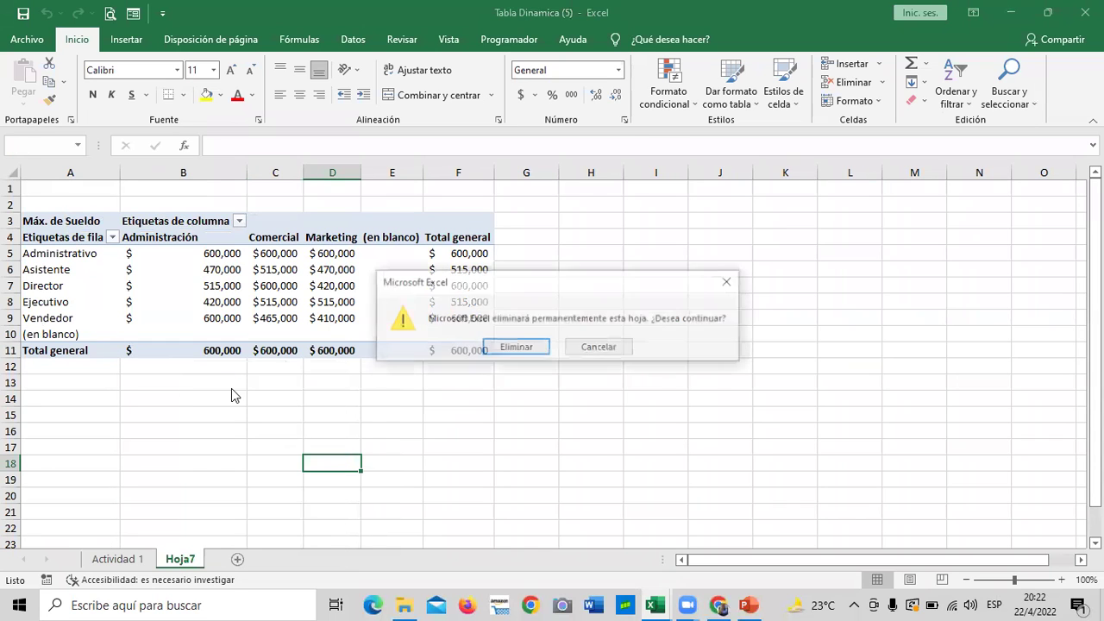
pyautogui.click(531, 347)
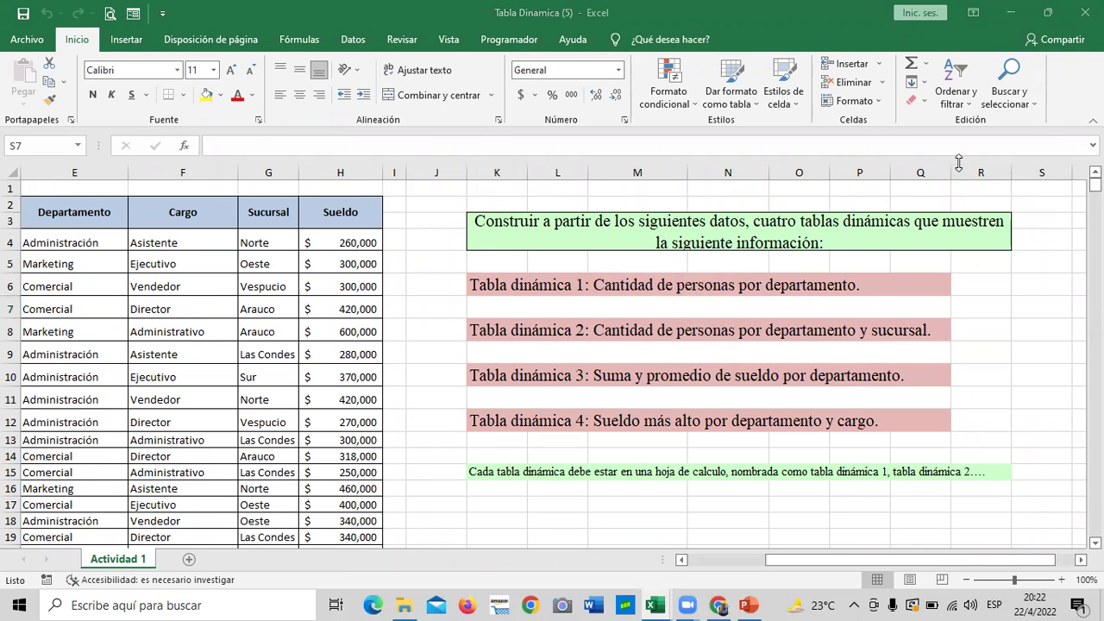
# Switch to the Insertar ribbon tab
pyautogui.click(118, 49)
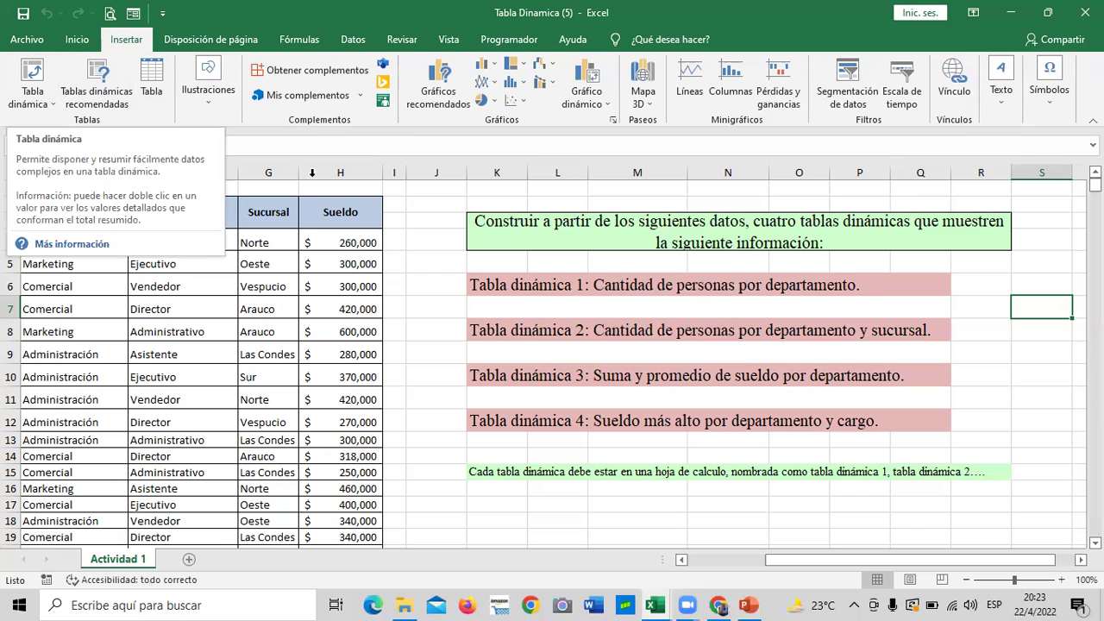
# Try the pivot table setup and the external-source option, cancelling both
pyautogui.click(30, 78)
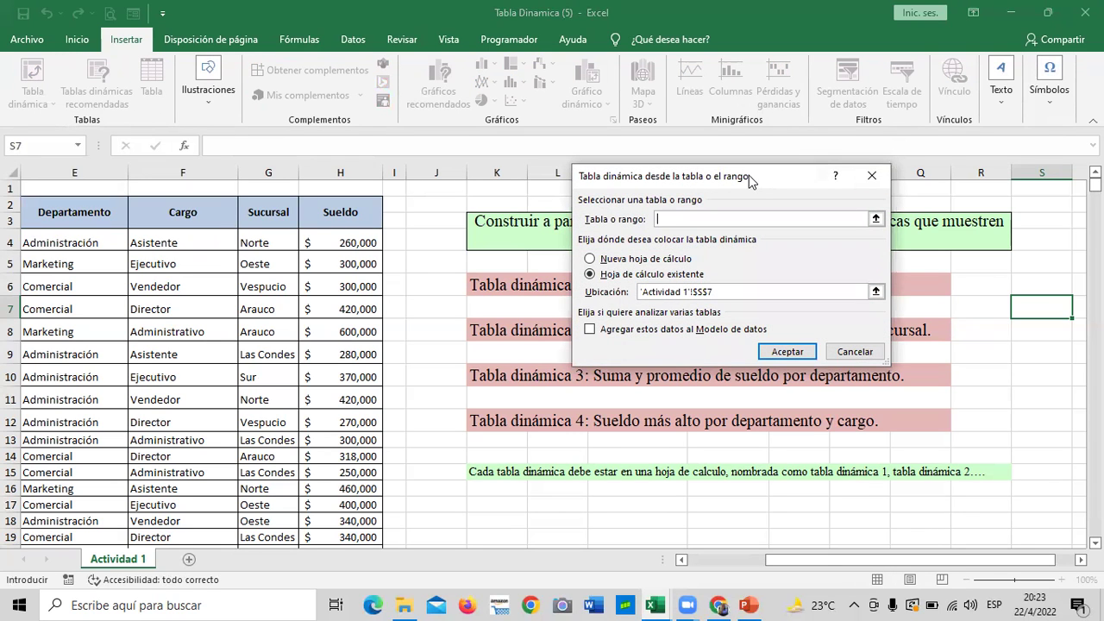
pyautogui.moveTo(748, 175); pyautogui.dragTo(592, 154)
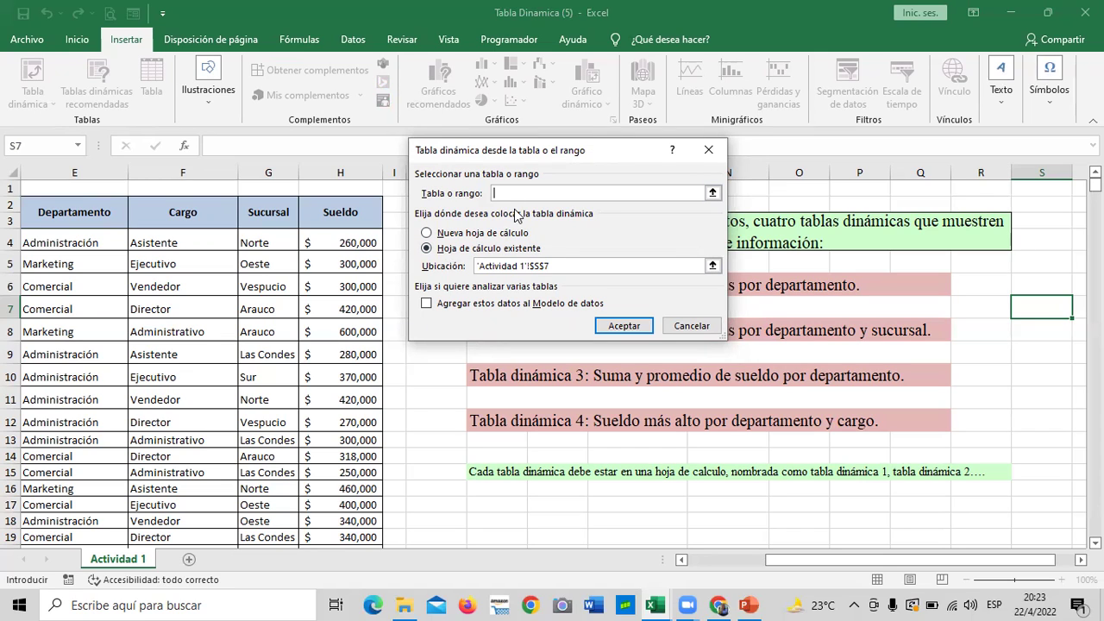
pyautogui.click(709, 152)
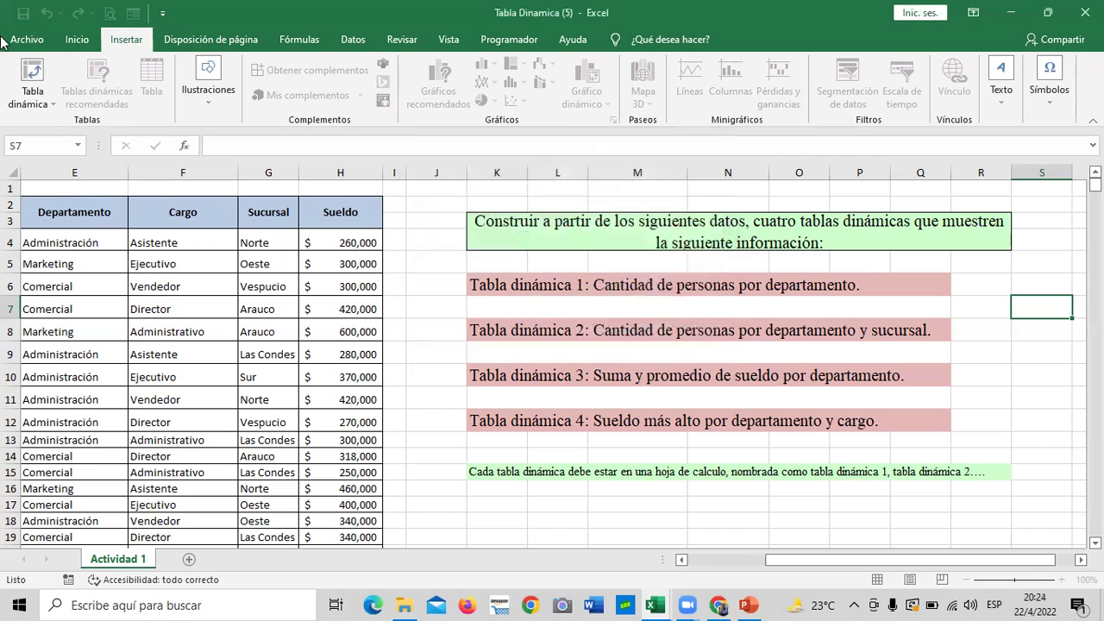
pyautogui.click(43, 104)
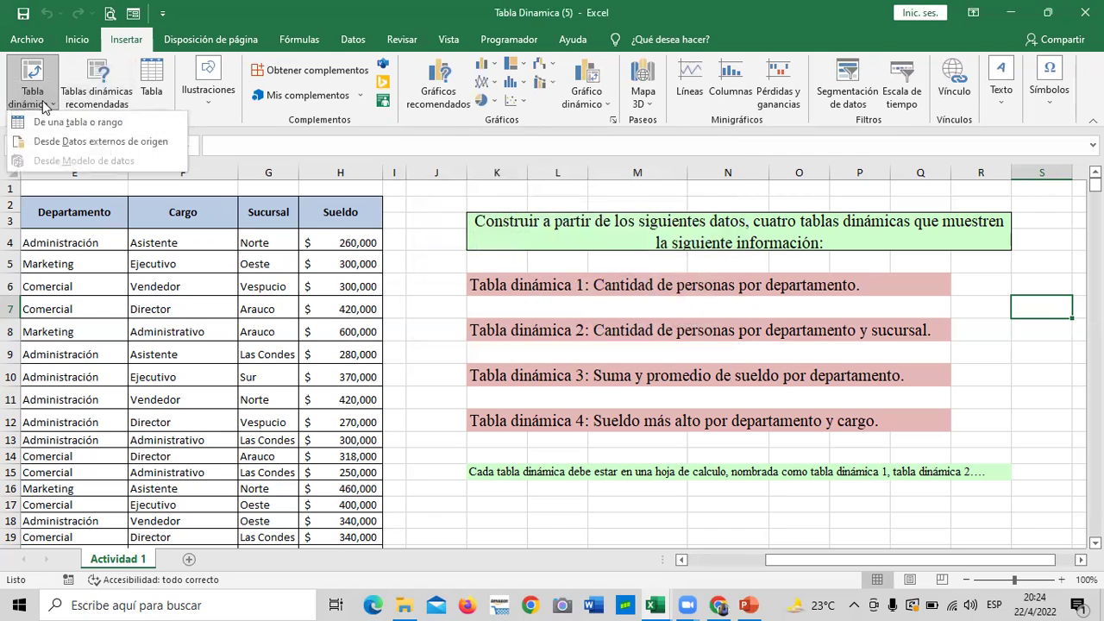
pyautogui.click(51, 145)
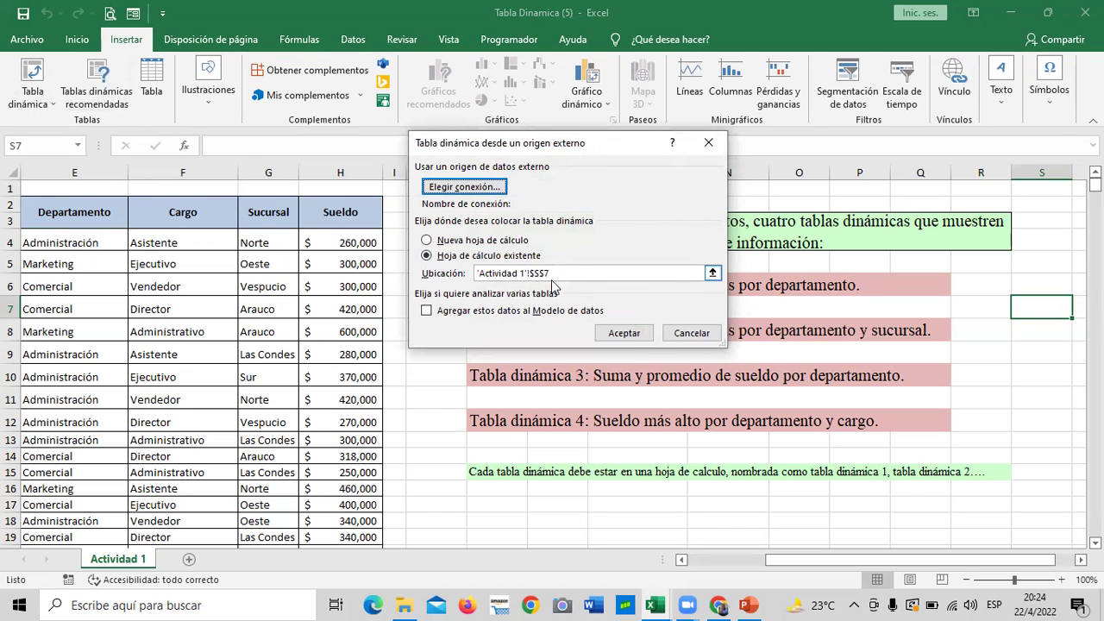
pyautogui.click(708, 143)
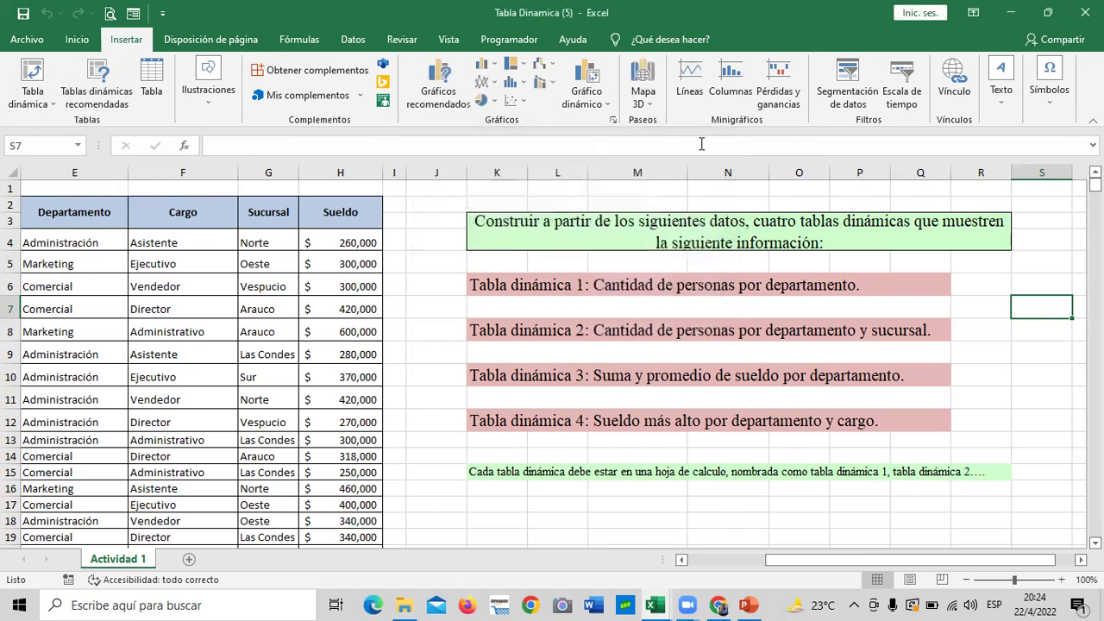
# Start a pivot table from a range, mistakenly selecting the data from E2 as its location
pyautogui.click(38, 97)
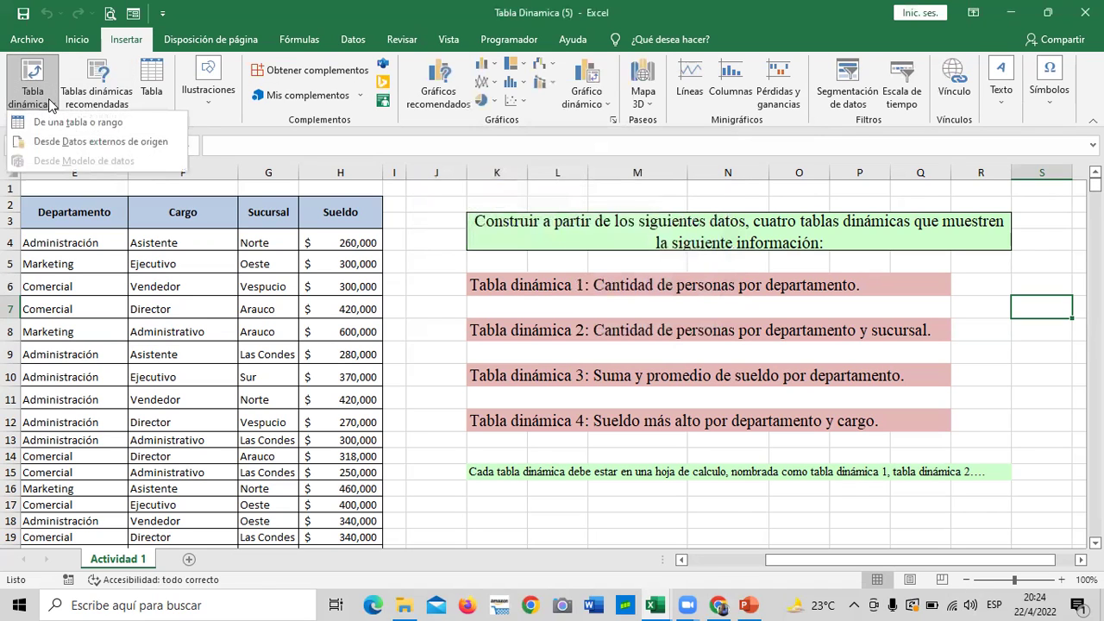
pyautogui.click(55, 126)
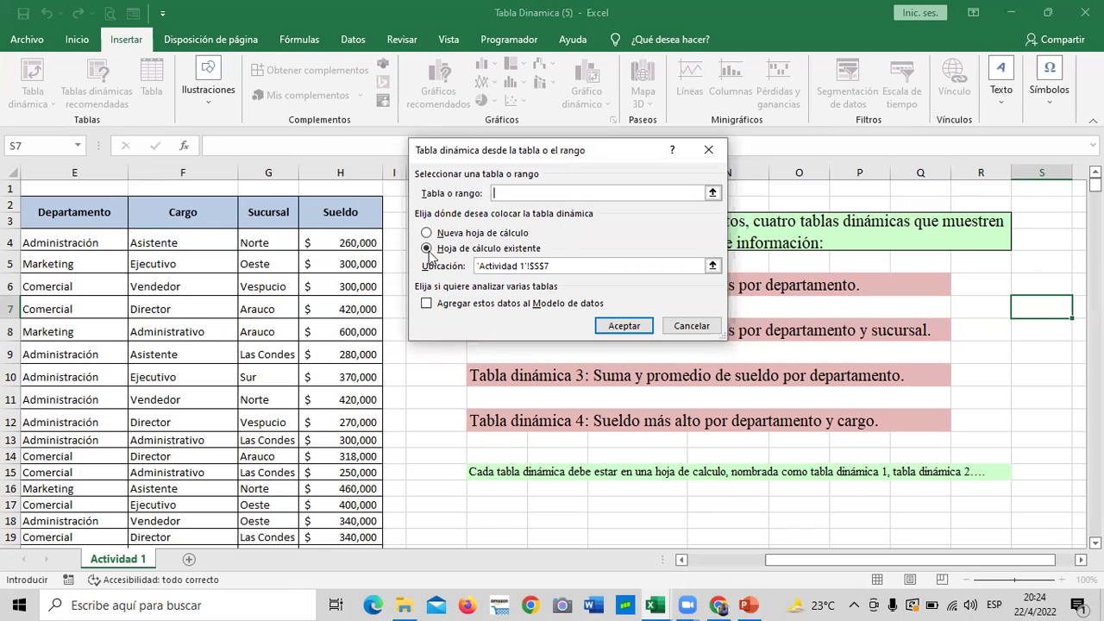
pyautogui.click(556, 266)
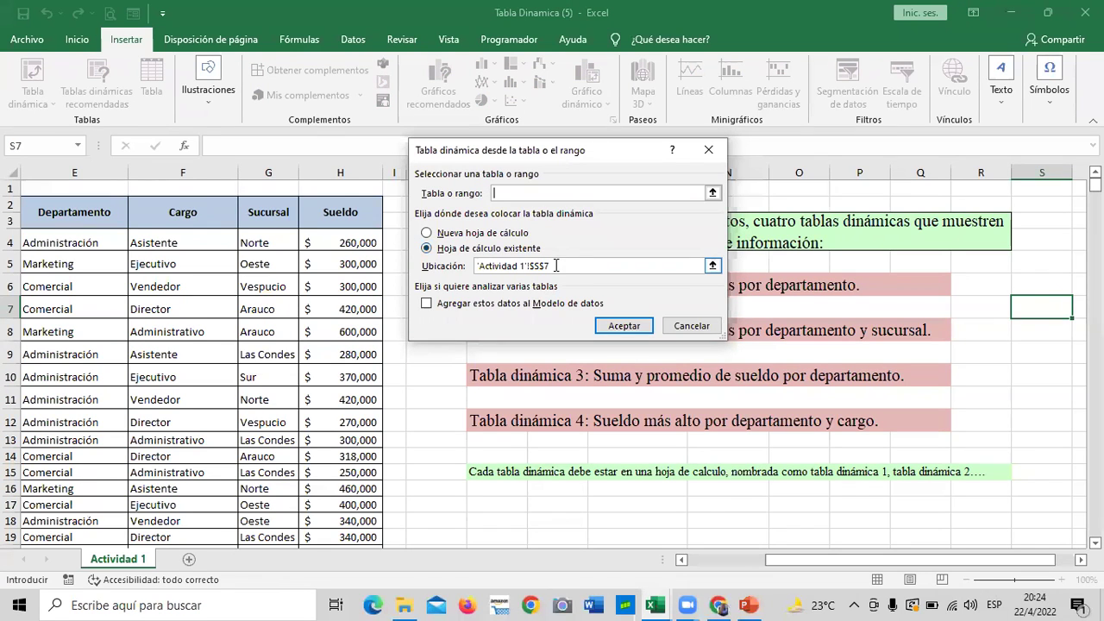
pyautogui.click(712, 265)
pyautogui.moveTo(42, 208); pyautogui.dragTo(326, 575)
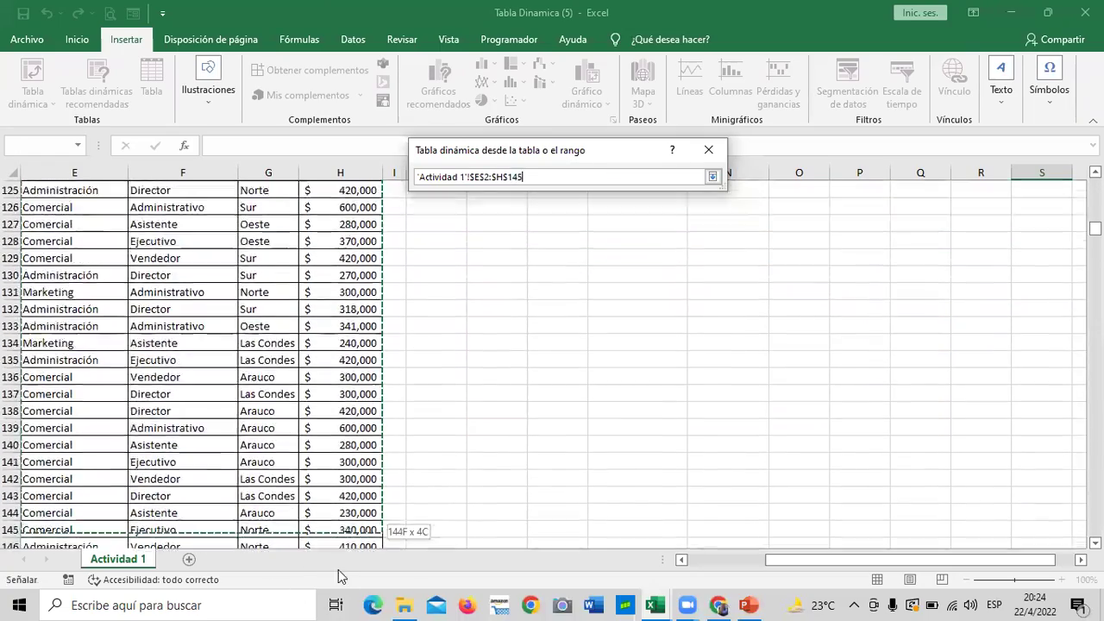
pyautogui.moveTo(326, 574)
pyautogui.mouseDown()
pyautogui.moveTo(341, 467)
pyautogui.moveTo(345, 493)
pyautogui.mouseUp()
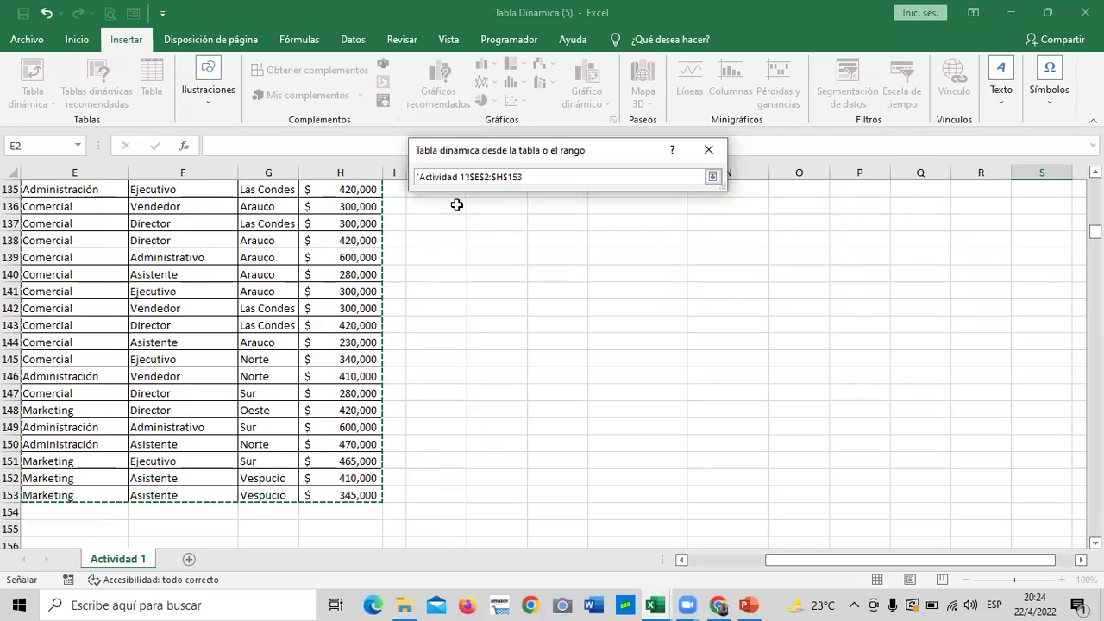
pyautogui.click(709, 176)
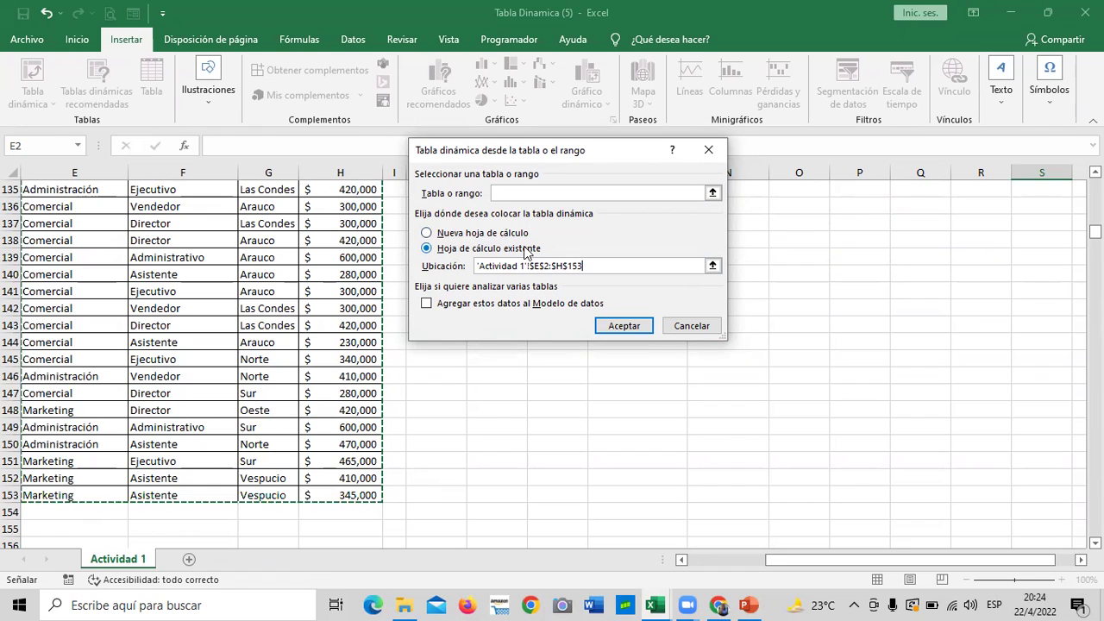
# Clear the wrong Ubicación entry and collapse the Tabla o rango field to pick the source
pyautogui.doubleClick(497, 271)
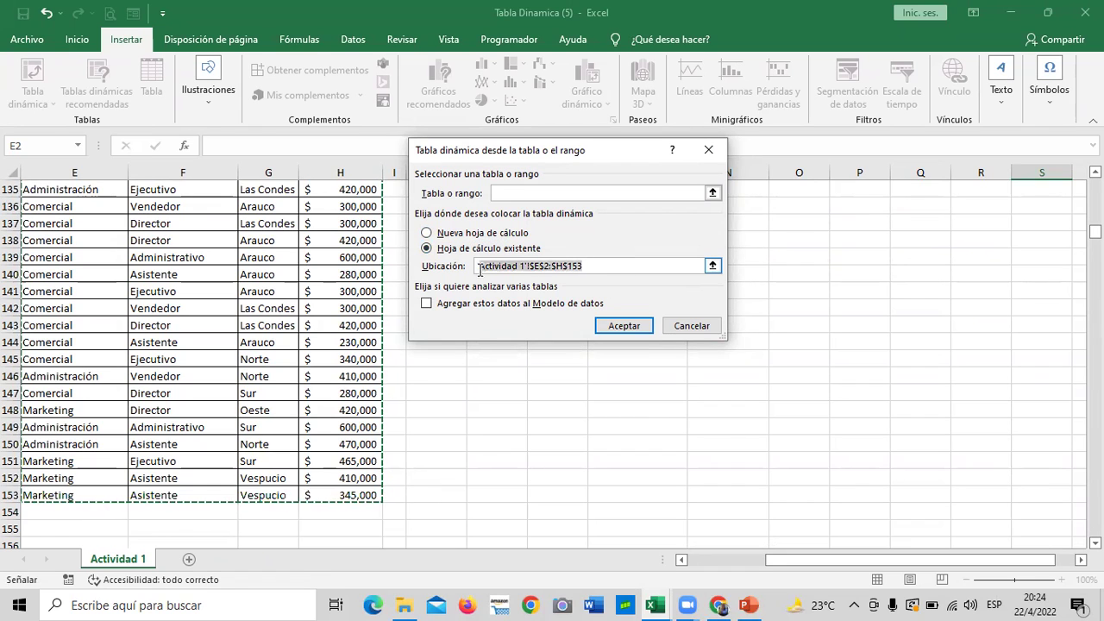
pyautogui.press('BackSpace')
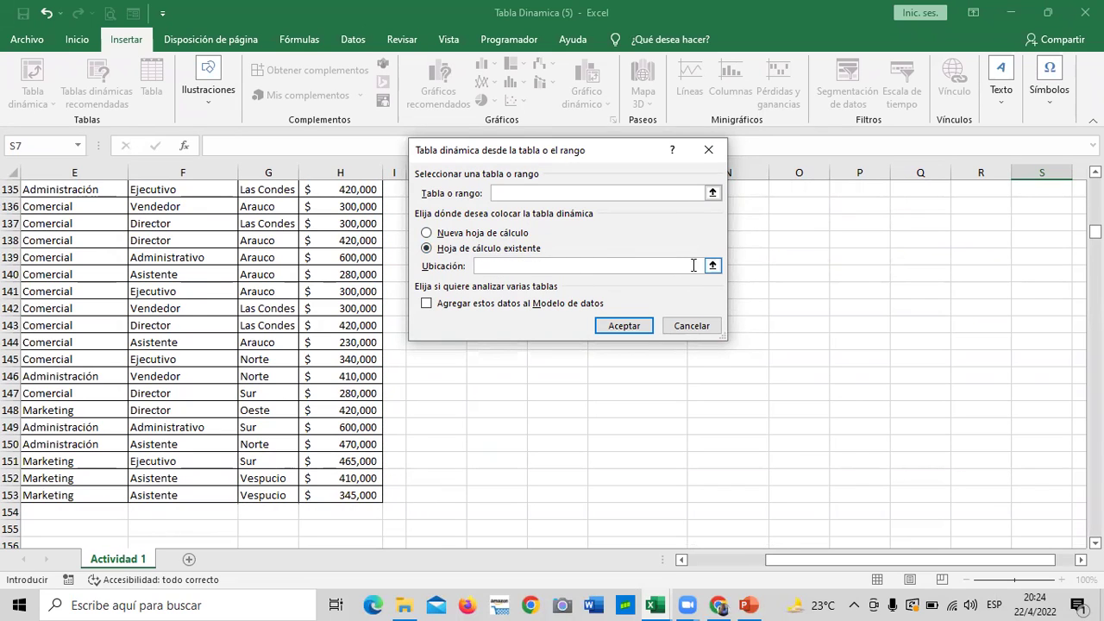
pyautogui.click(586, 192)
pyautogui.click(715, 193)
pyautogui.scroll(3, 207, 323)
pyautogui.scroll(17, 193, 345)
pyautogui.scroll(12, 192, 352)
pyautogui.scroll(8, 182, 355)
pyautogui.scroll(5, 173, 350)
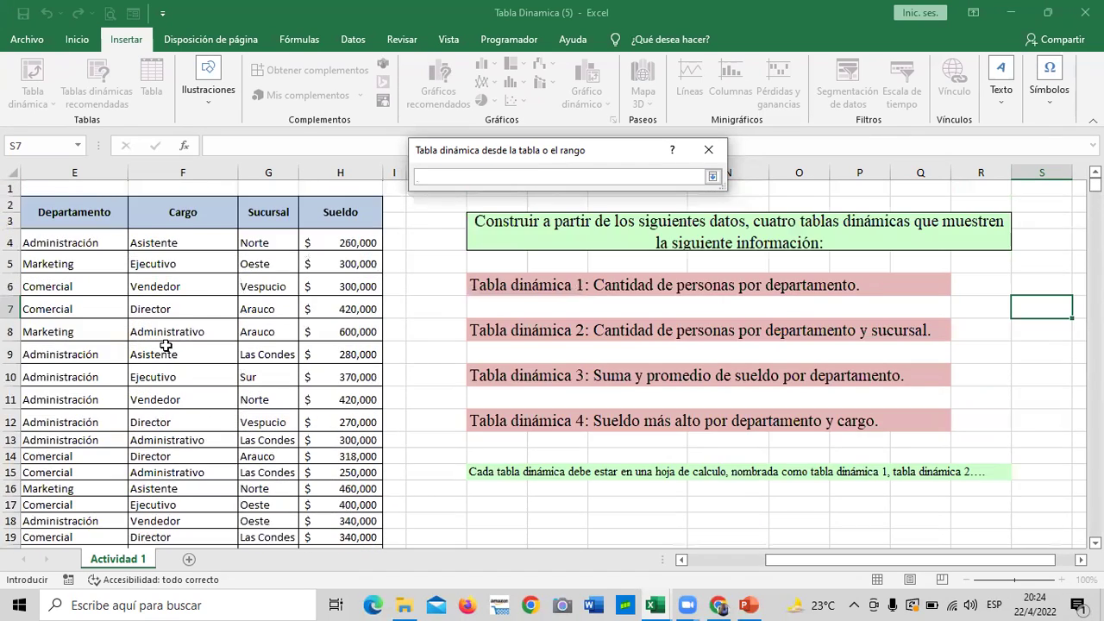
# Set the source to 'Actividad 1'!$E$2:$H$153 and the location to cell N150
pyautogui.moveTo(62, 209); pyautogui.dragTo(335, 604)
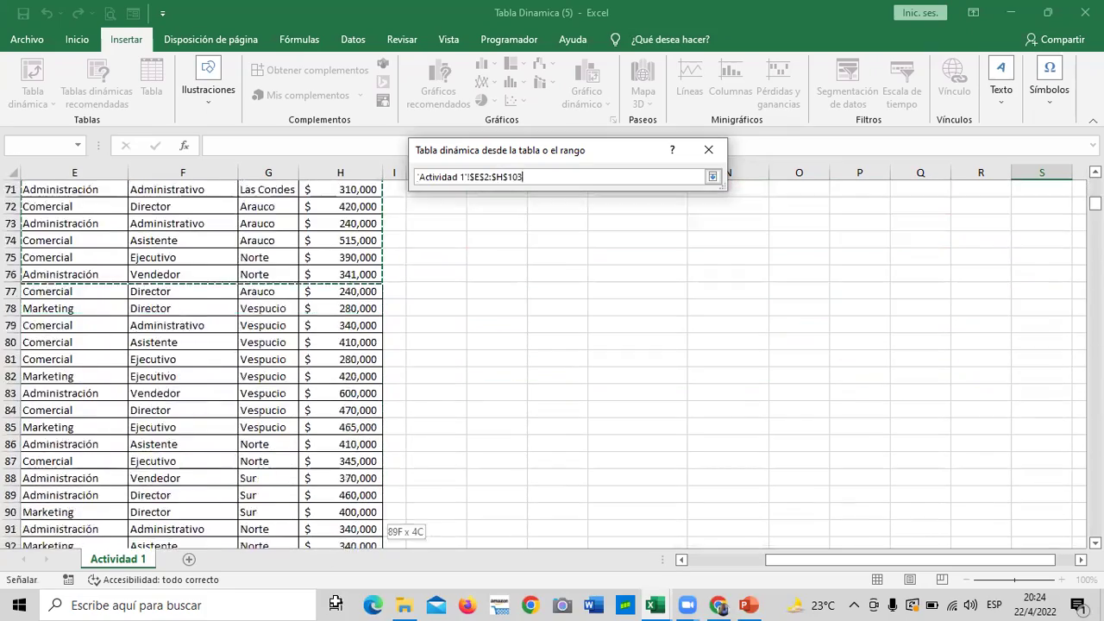
pyautogui.moveTo(335, 604)
pyautogui.mouseDown()
pyautogui.moveTo(298, 447)
pyautogui.moveTo(373, 444)
pyautogui.mouseUp()
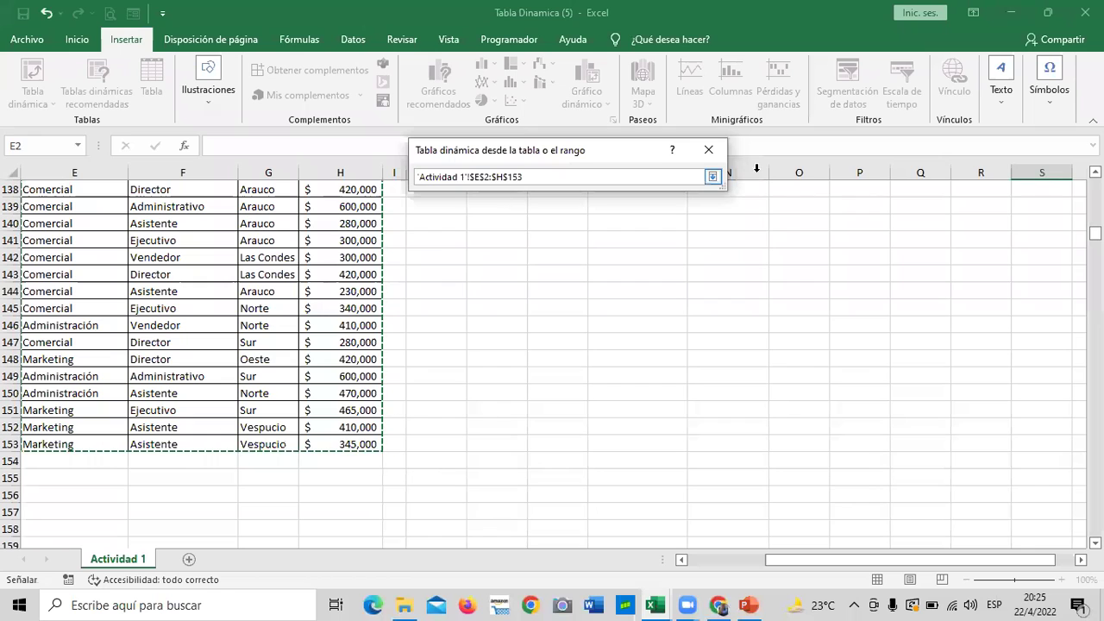
pyautogui.click(712, 177)
pyautogui.click(527, 267)
pyautogui.click(713, 266)
pyautogui.click(742, 392)
pyautogui.click(712, 177)
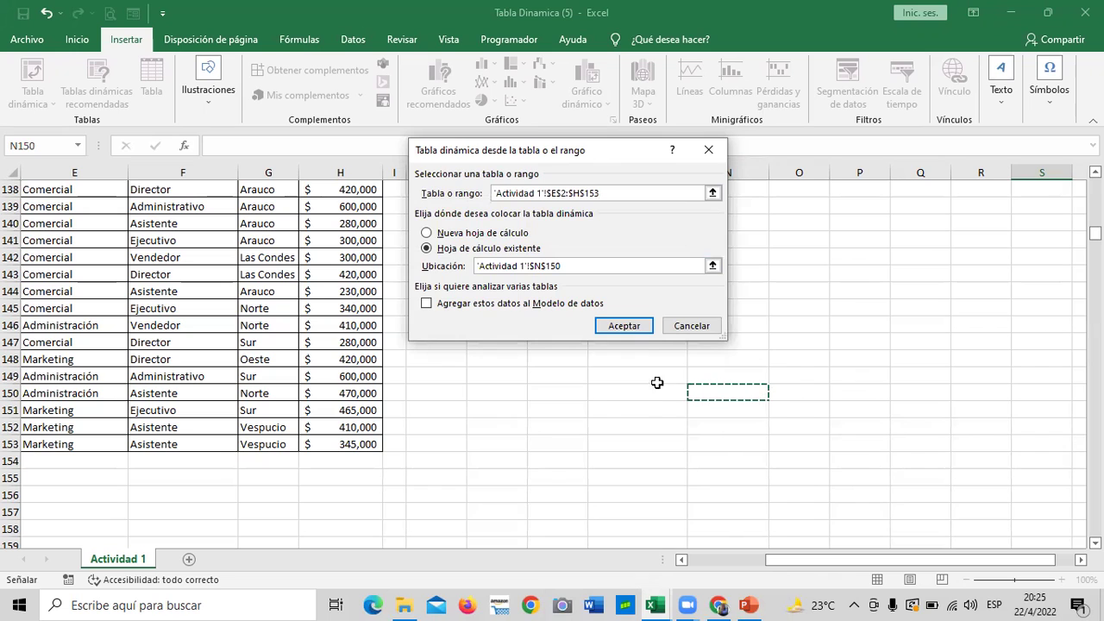
# Create the empty TablaDinámica11 pivot table at N150 and scroll to find it
pyautogui.click(634, 327)
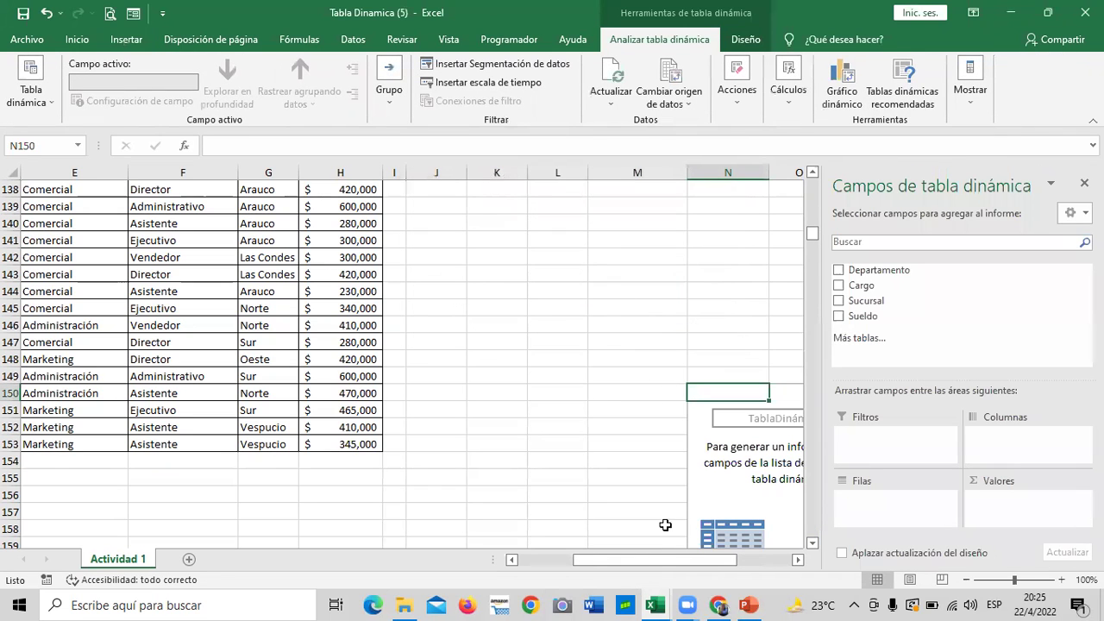
pyautogui.moveTo(656, 560); pyautogui.dragTo(707, 560)
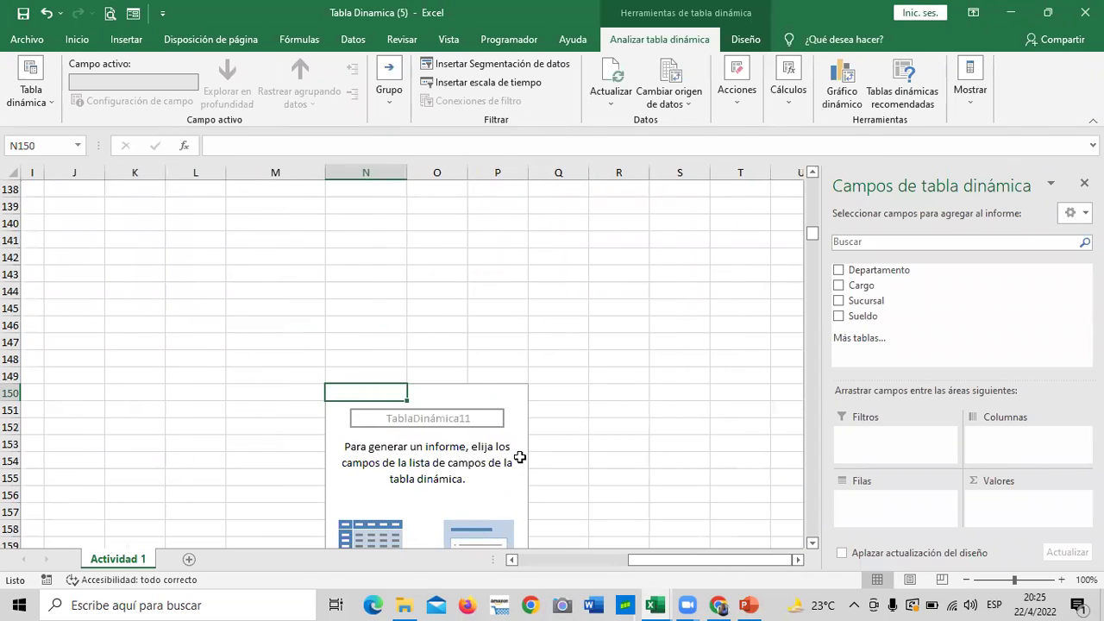
pyautogui.scroll(-3, 518, 454)
pyautogui.scroll(4, 408, 438)
pyautogui.scroll(11, 406, 440)
pyautogui.scroll(5, 406, 441)
pyautogui.scroll(12, 407, 441)
pyautogui.moveTo(674, 563); pyautogui.dragTo(564, 562)
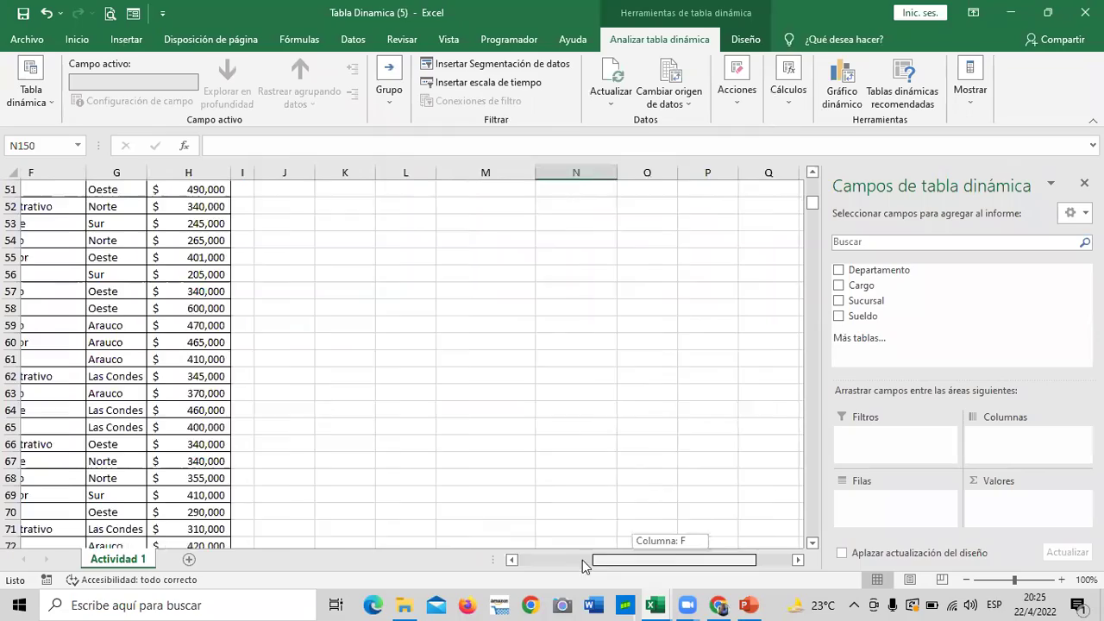
pyautogui.scroll(7, 477, 505)
pyautogui.scroll(10, 477, 505)
pyautogui.scroll(-6, 476, 504)
pyautogui.scroll(-11, 476, 504)
pyautogui.scroll(-7, 476, 505)
pyautogui.scroll(-4, 475, 503)
pyautogui.scroll(-4, 474, 504)
pyautogui.scroll(-5, 474, 504)
pyautogui.scroll(-11, 475, 503)
pyautogui.scroll(-4, 474, 504)
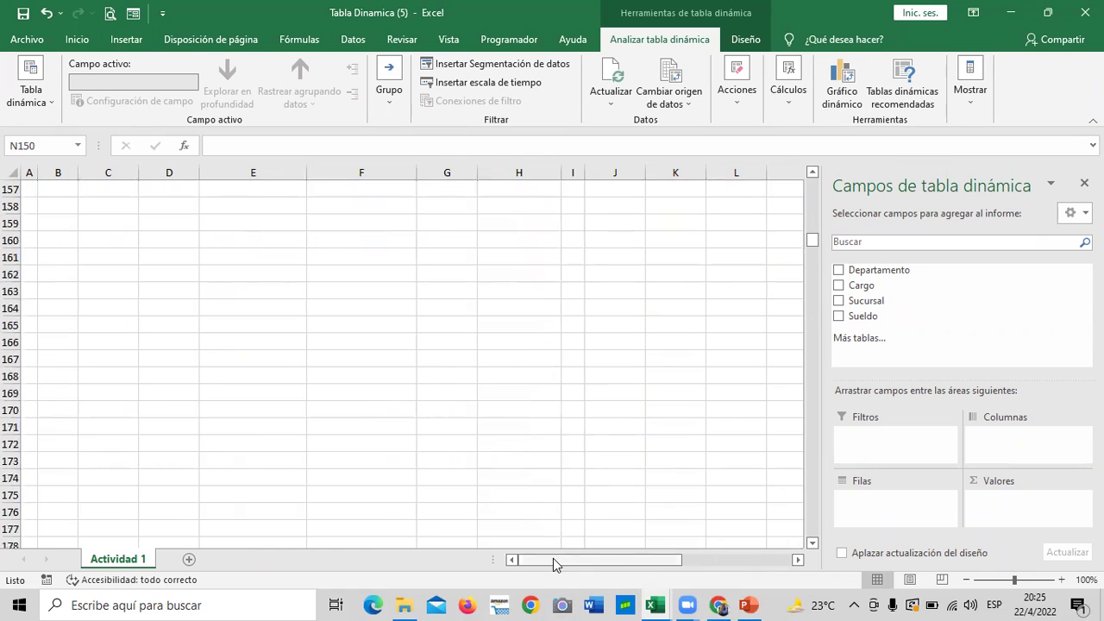
pyautogui.moveTo(555, 560); pyautogui.dragTo(651, 560)
pyautogui.scroll(3, 584, 522)
pyautogui.scroll(1, 584, 522)
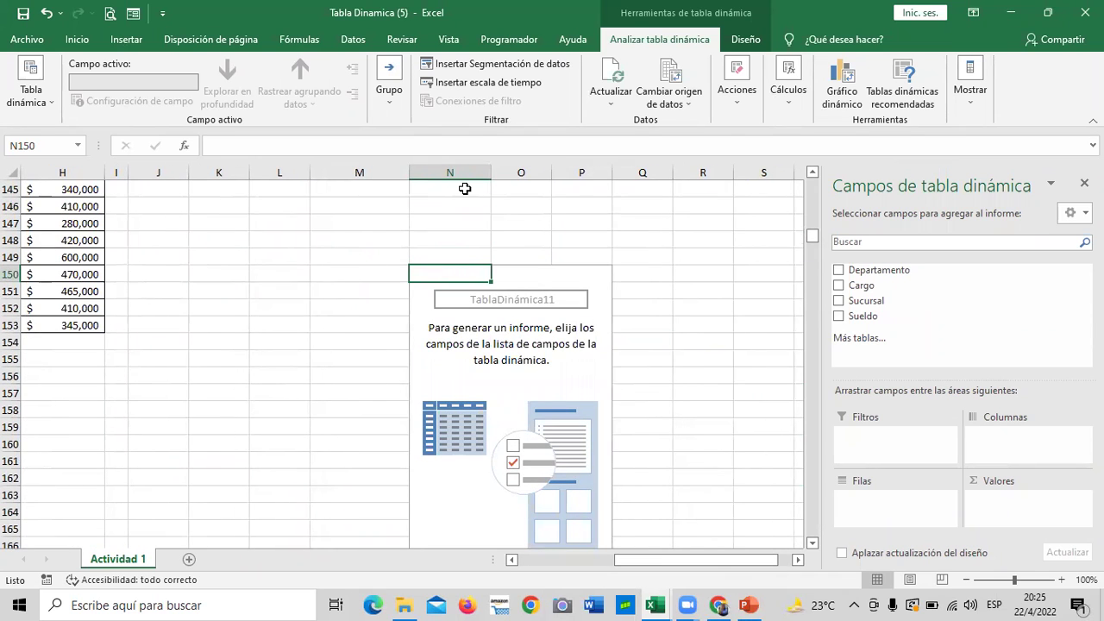
# Select the empty pivot table's range N150:P167 and delete it
pyautogui.click(665, 327)
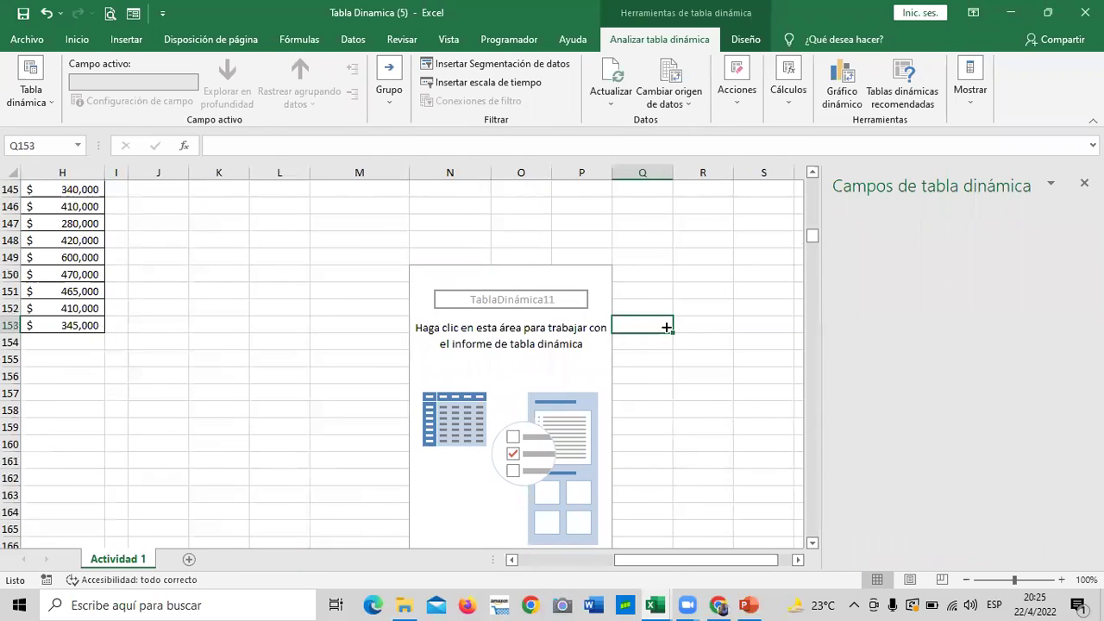
pyautogui.click(557, 271)
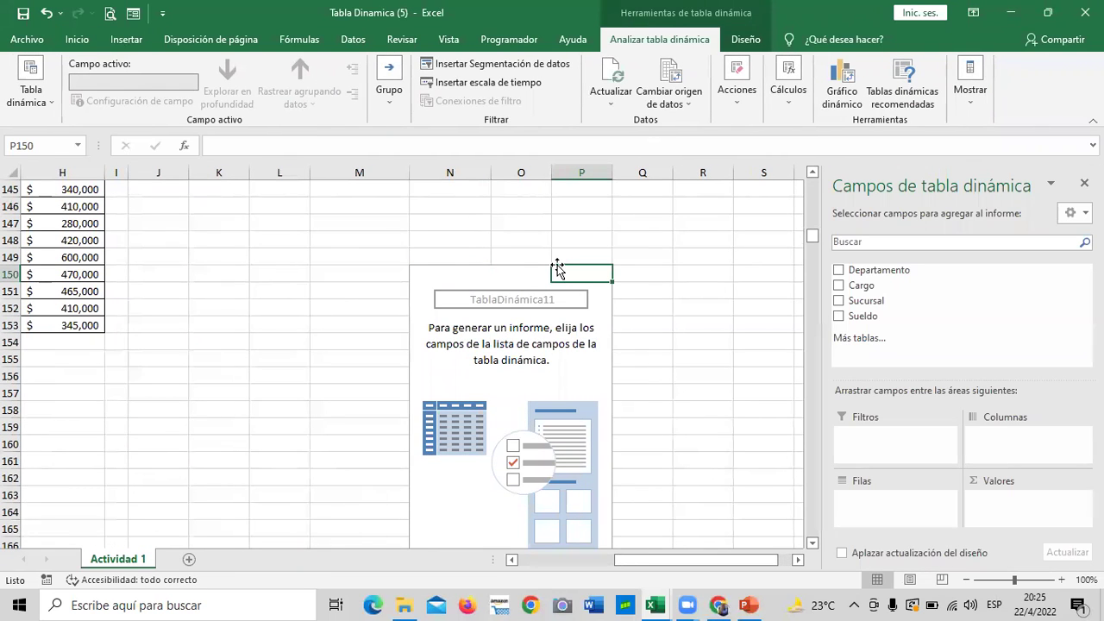
pyautogui.moveTo(454, 278)
pyautogui.mouseDown()
pyautogui.moveTo(583, 524)
pyautogui.moveTo(579, 504)
pyautogui.mouseUp()
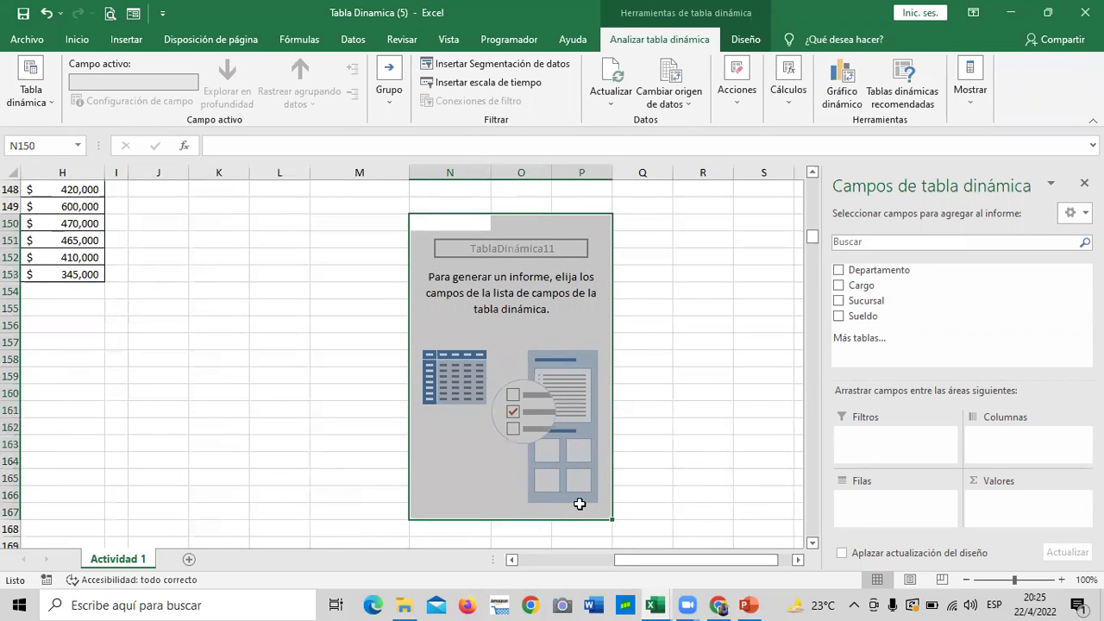
pyautogui.press('Delete')
# Scroll back to row 1 so the column headers and task instructions box are visible
pyautogui.click(667, 458)
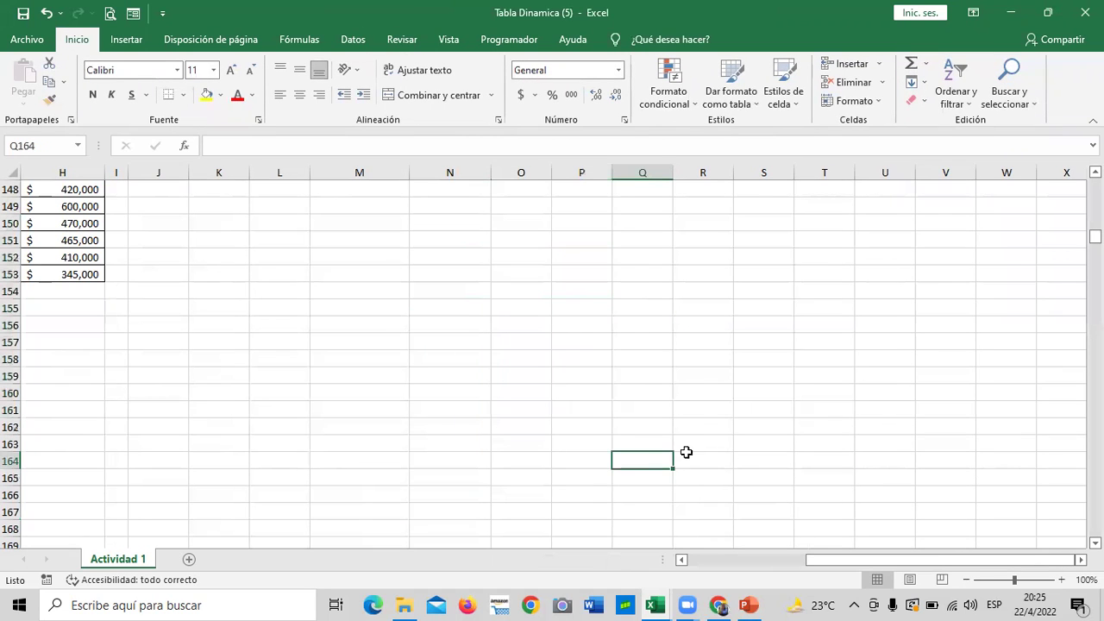
pyautogui.moveTo(857, 560); pyautogui.dragTo(740, 560)
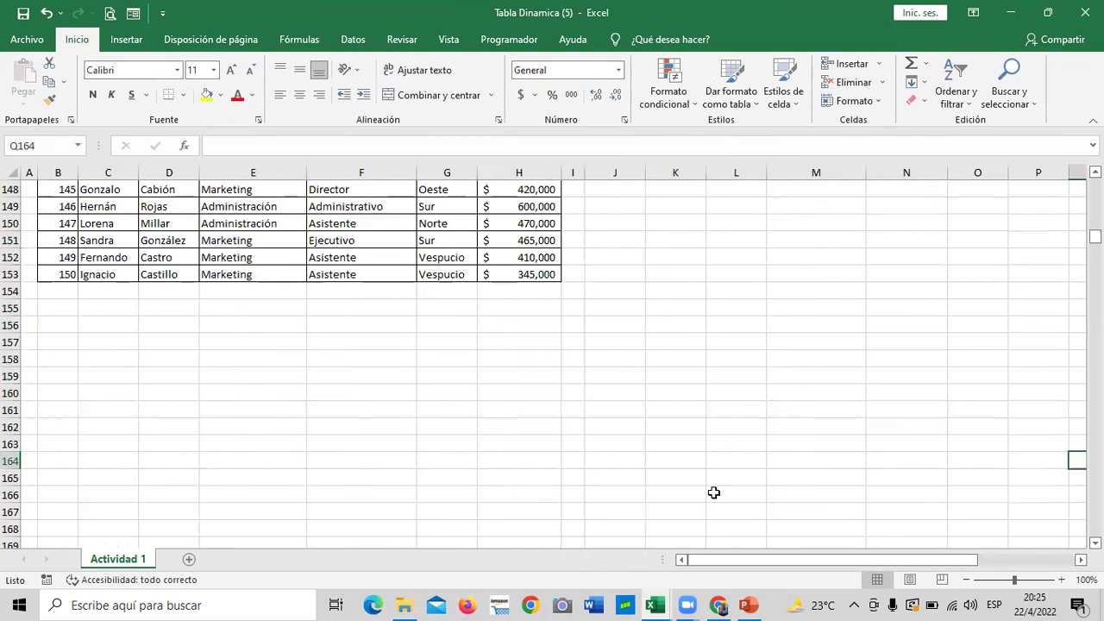
pyautogui.scroll(5, 714, 493)
pyautogui.scroll(4, 695, 462)
pyautogui.scroll(8, 686, 454)
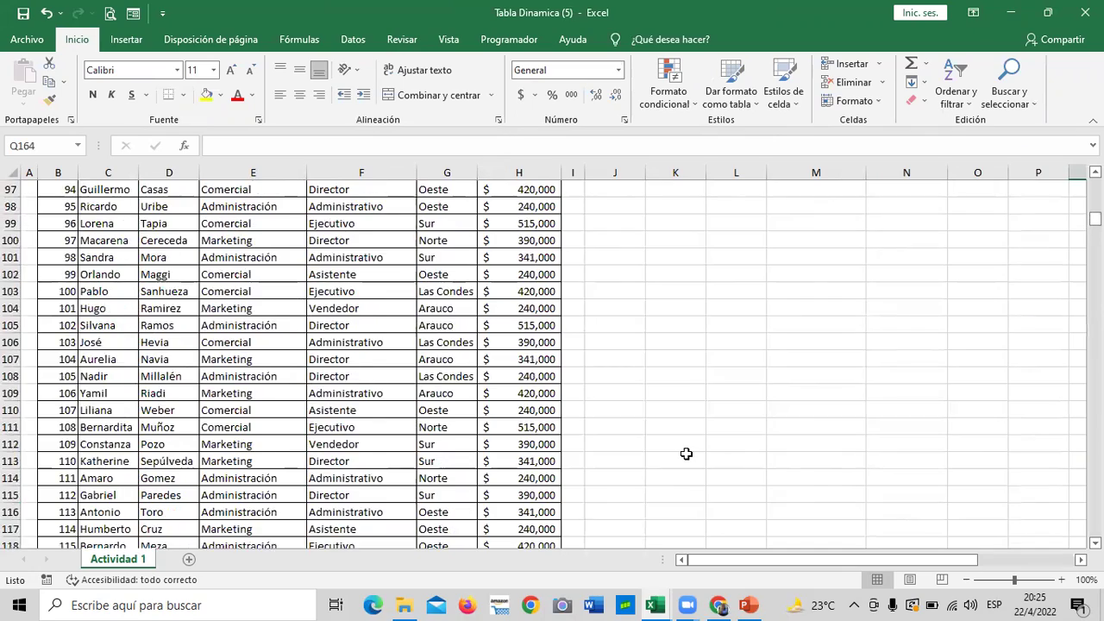
pyautogui.scroll(11, 686, 453)
pyautogui.scroll(8, 681, 456)
pyautogui.scroll(13, 681, 456)
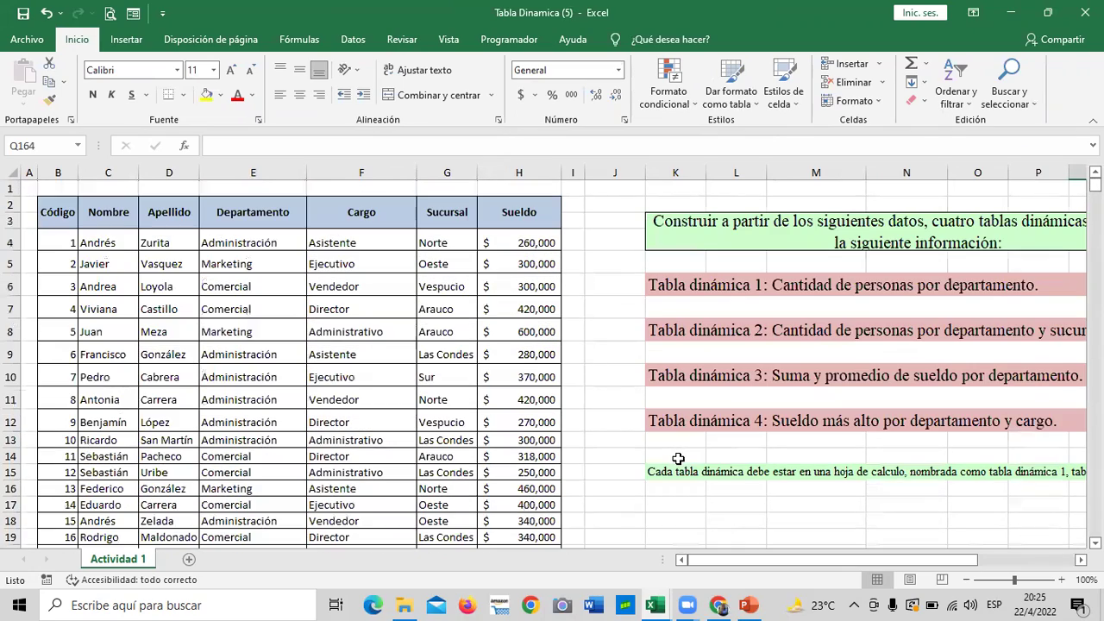
pyautogui.moveTo(723, 562); pyautogui.dragTo(818, 562)
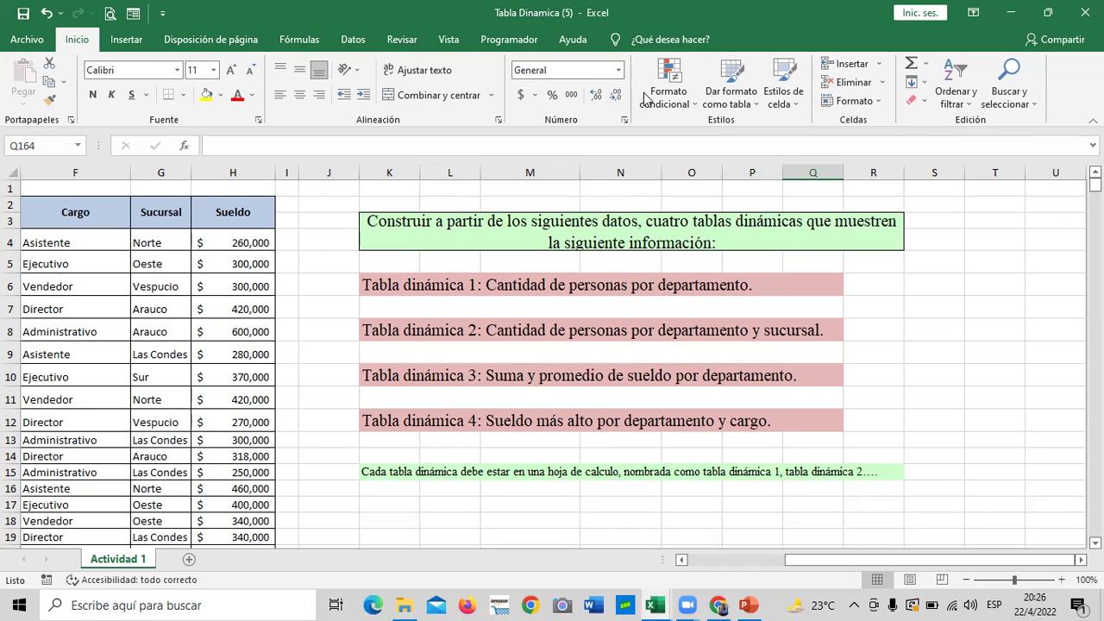
# Request Tablas dinámicas recomendadas from Insertar, then cancel the source prompt that appears
pyautogui.click(121, 40)
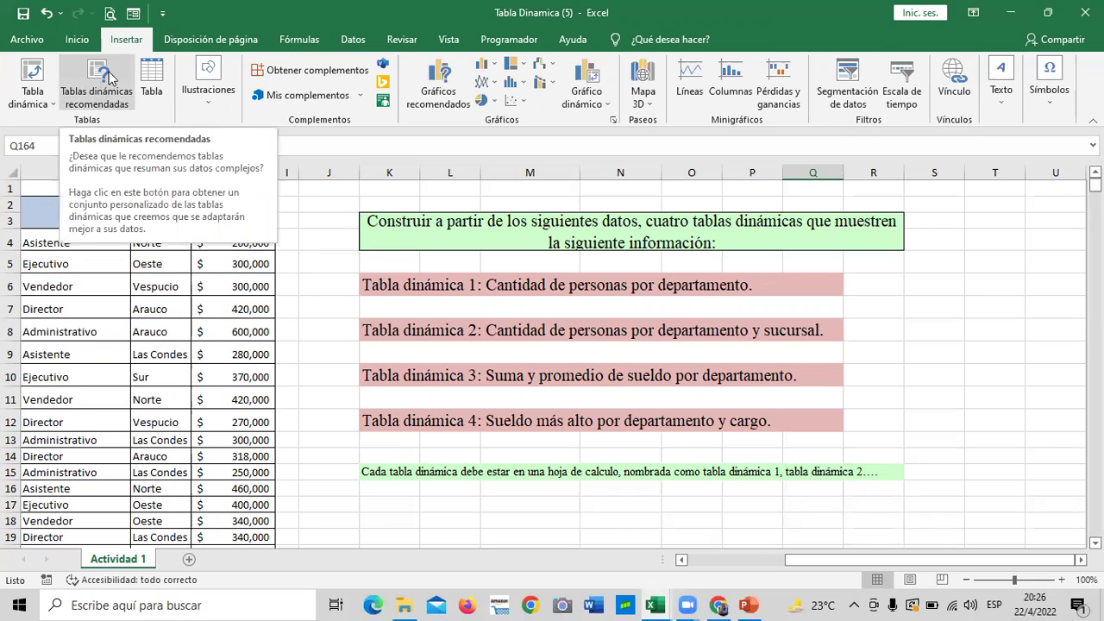
pyautogui.click(108, 78)
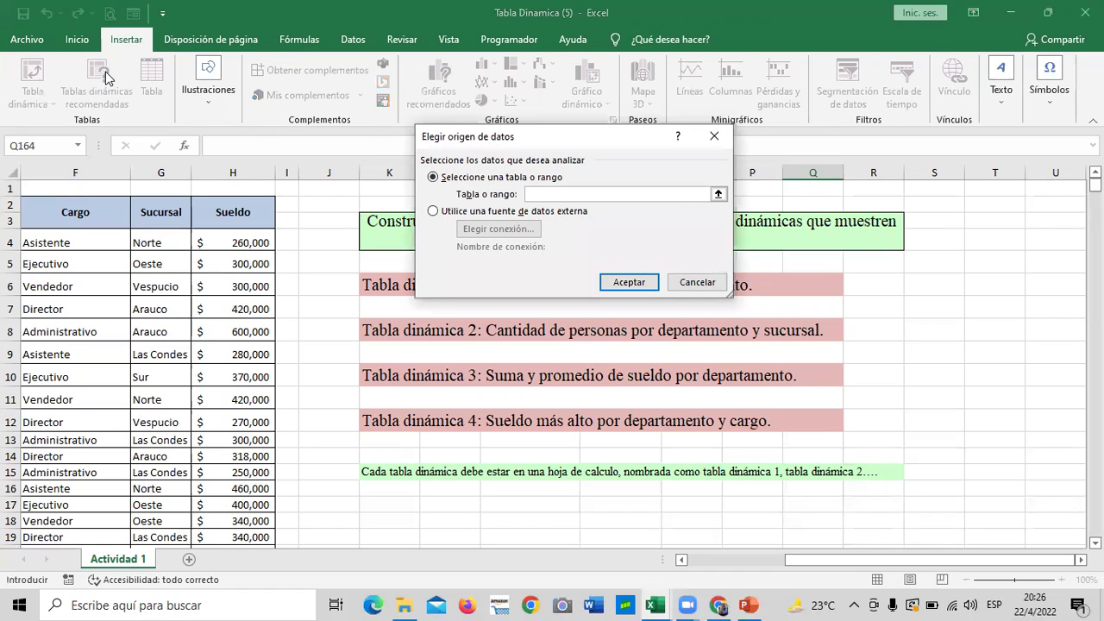
pyautogui.click(697, 282)
# Select a cell inside the employee data and request recommended pivot tables again
pyautogui.click(112, 389)
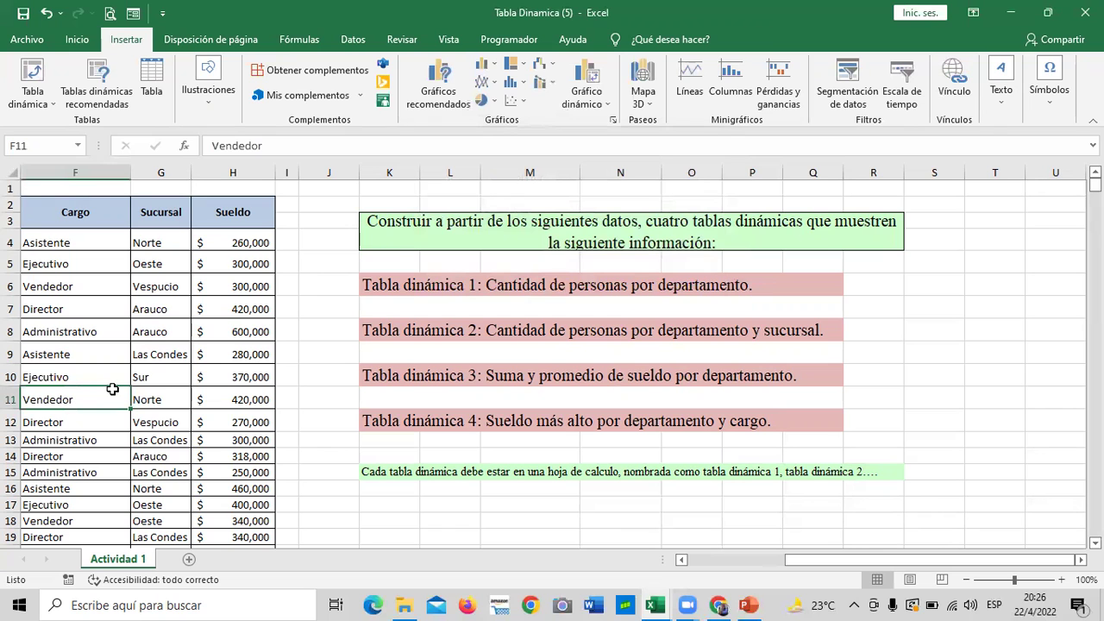
pyautogui.click(179, 469)
pyautogui.moveTo(818, 561); pyautogui.dragTo(773, 563)
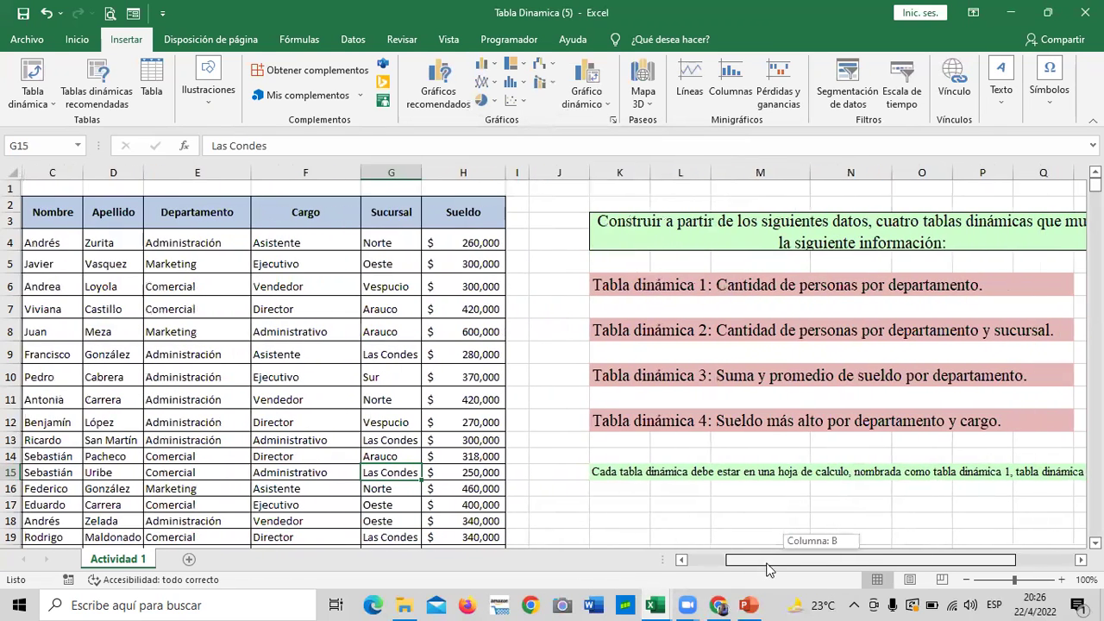
pyautogui.click(146, 321)
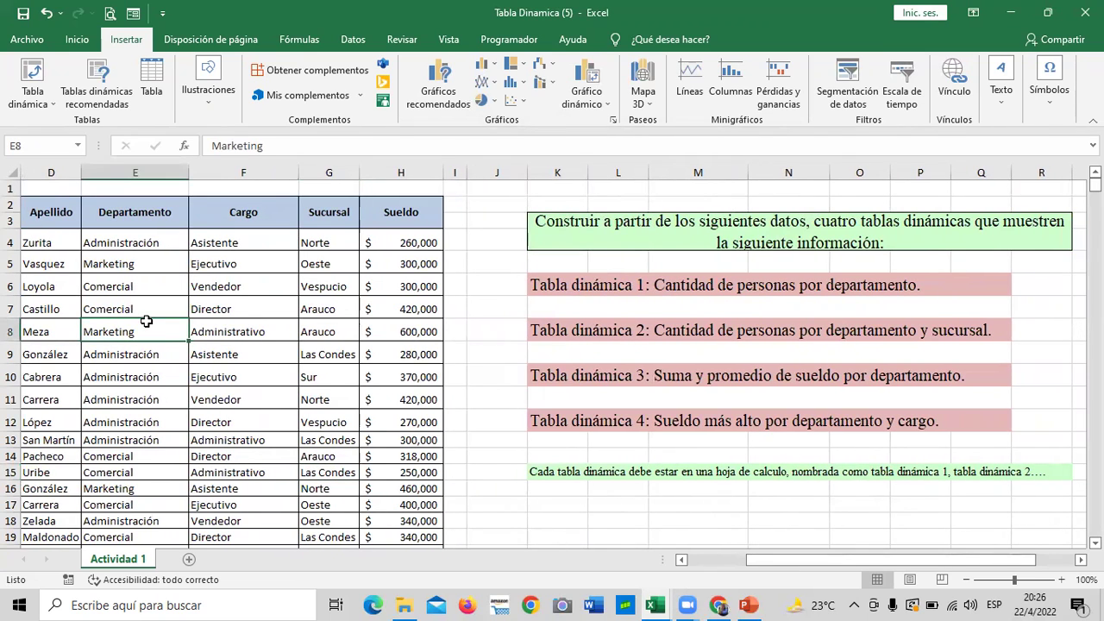
pyautogui.click(212, 380)
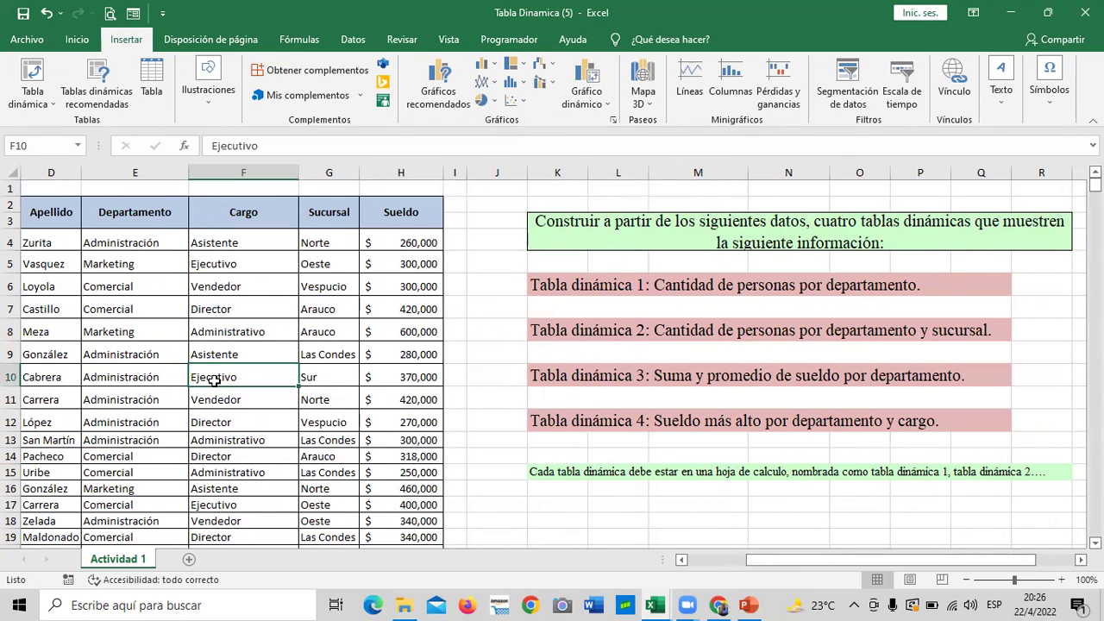
pyautogui.click(141, 415)
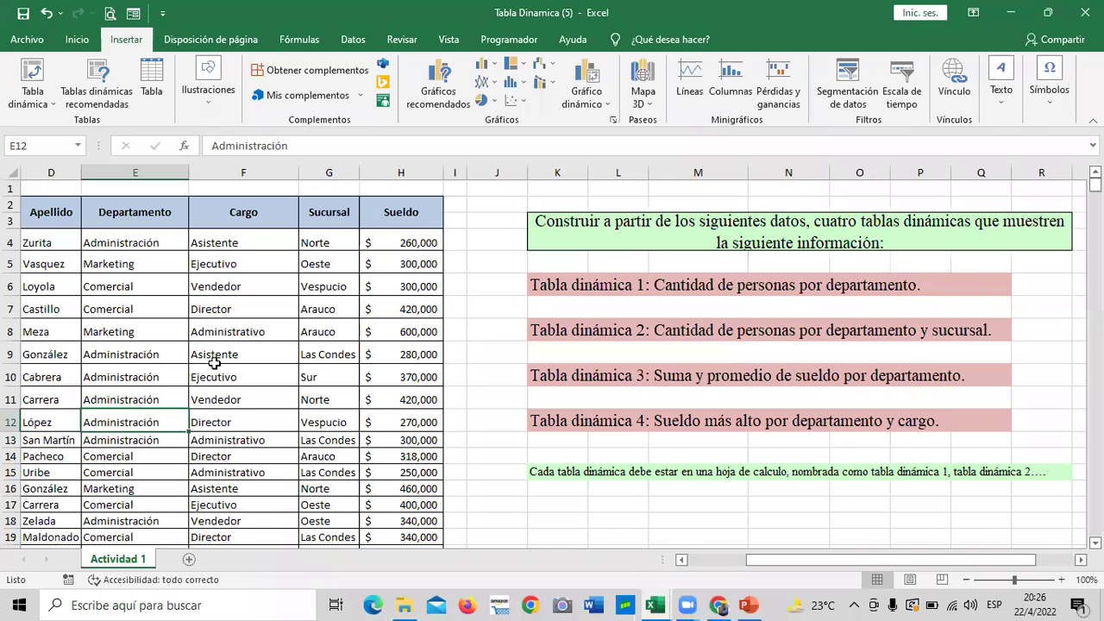
pyautogui.click(231, 331)
pyautogui.click(135, 339)
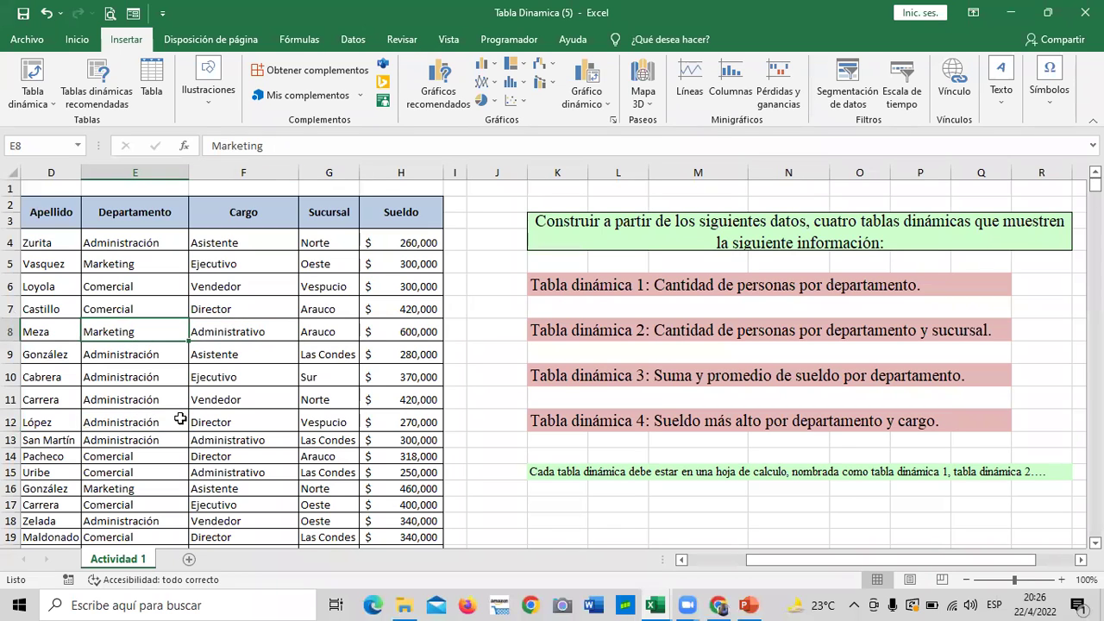
pyautogui.click(215, 393)
pyautogui.click(98, 84)
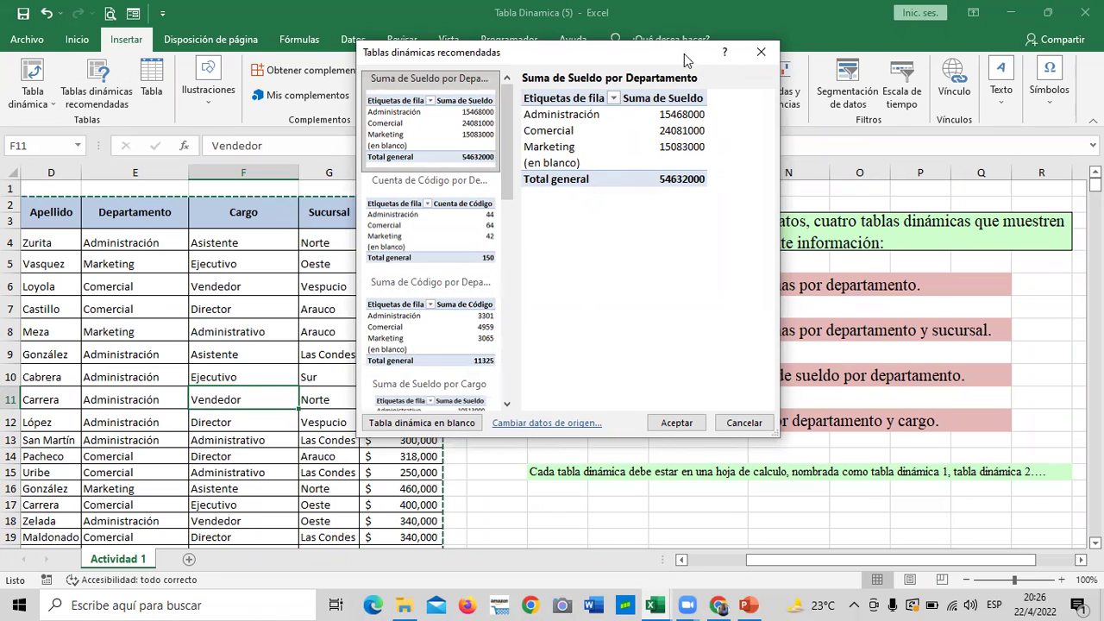
# Choose Tabla dinámica en blanco, adding empty TablaDinámica13 at A3 on new sheet Hoja8
pyautogui.moveTo(675, 56); pyautogui.dragTo(667, 88)
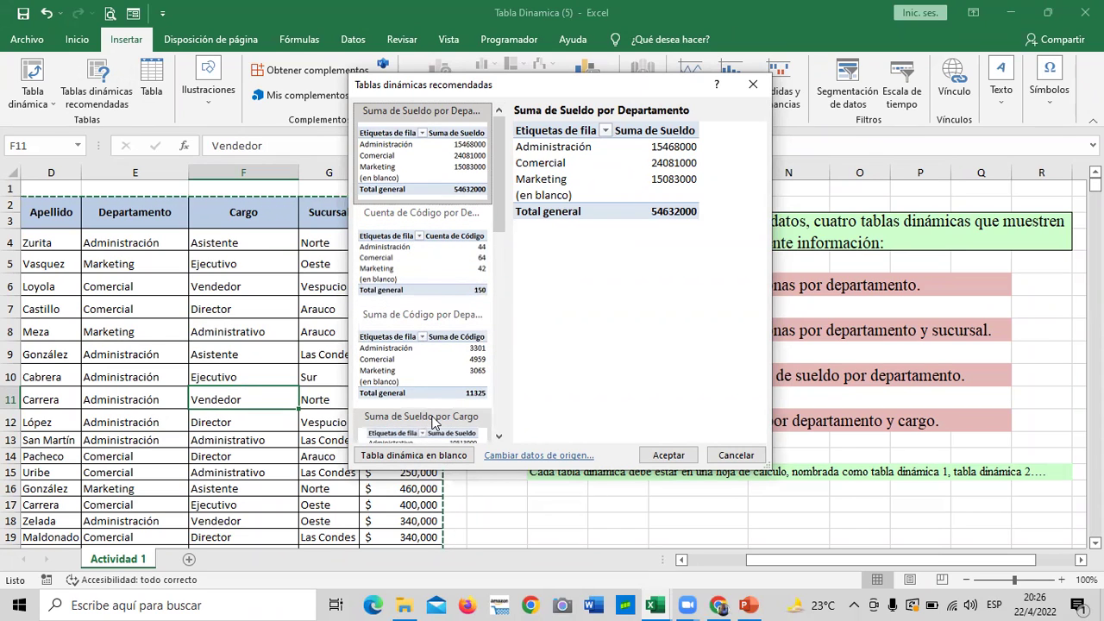
pyautogui.click(455, 457)
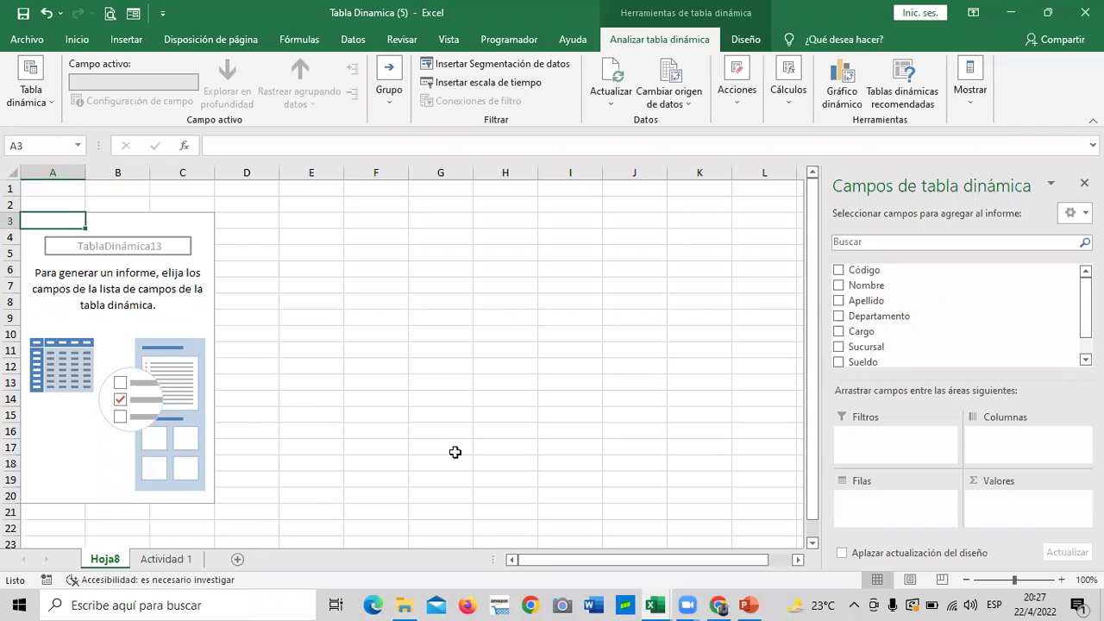
# Move the Hoja8 sheet after Actividad 1 and reselect the empty pivot table to show its fields
pyautogui.click(284, 513)
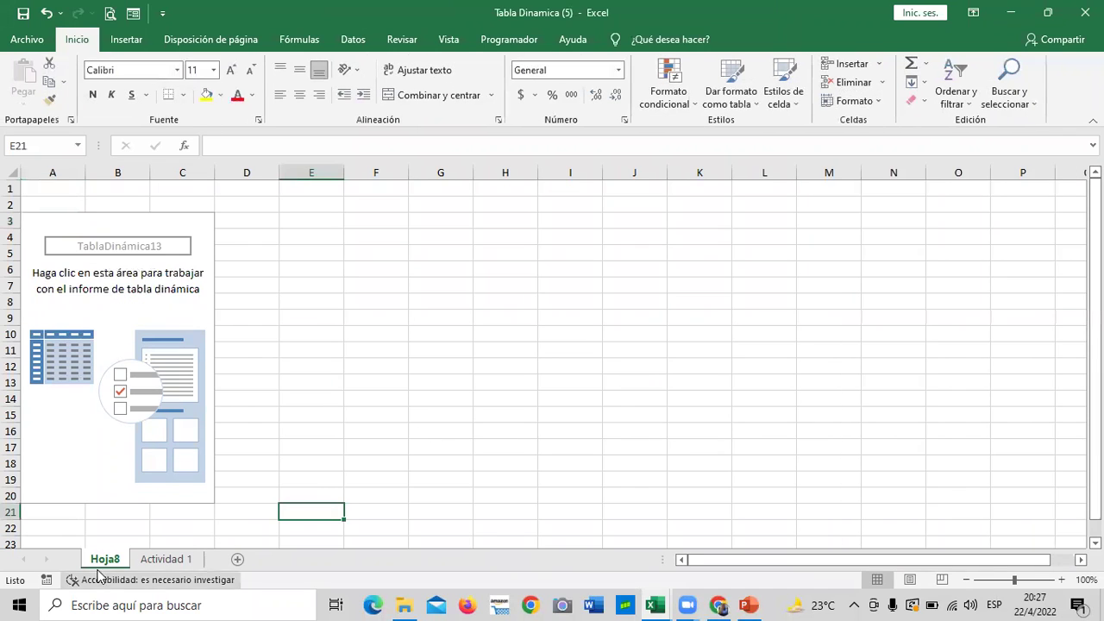
pyautogui.moveTo(108, 561); pyautogui.dragTo(212, 561)
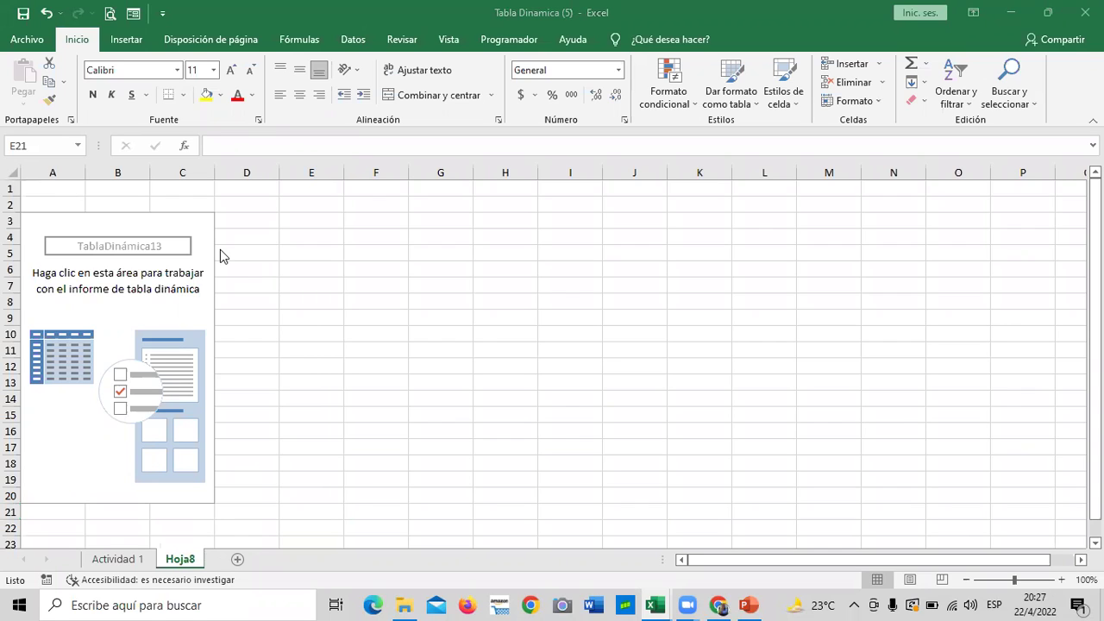
pyautogui.click(179, 230)
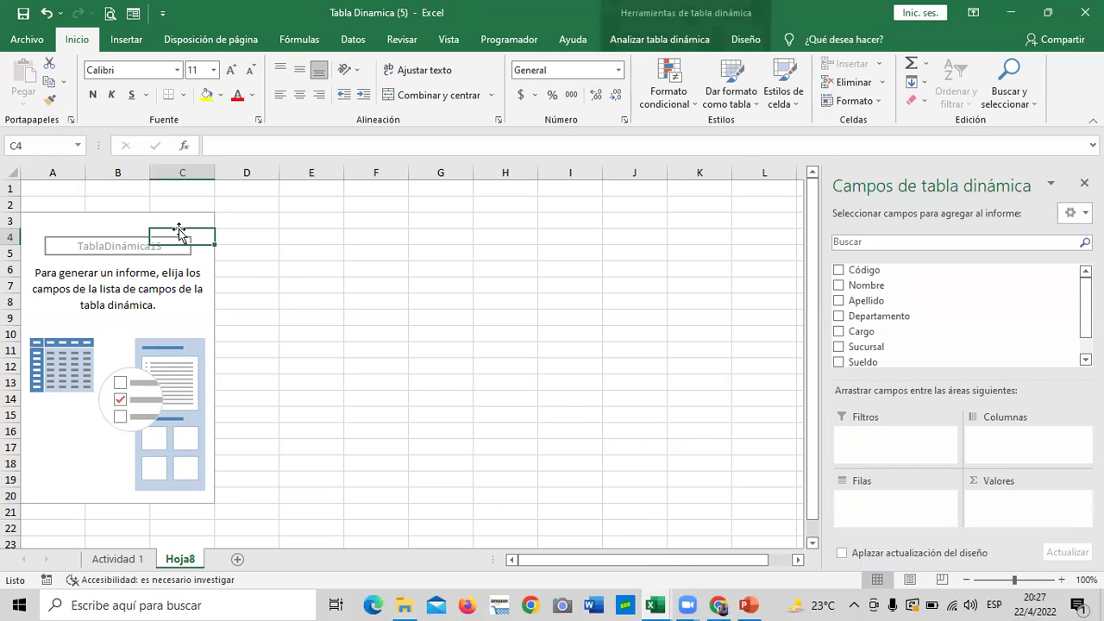
pyautogui.click(186, 307)
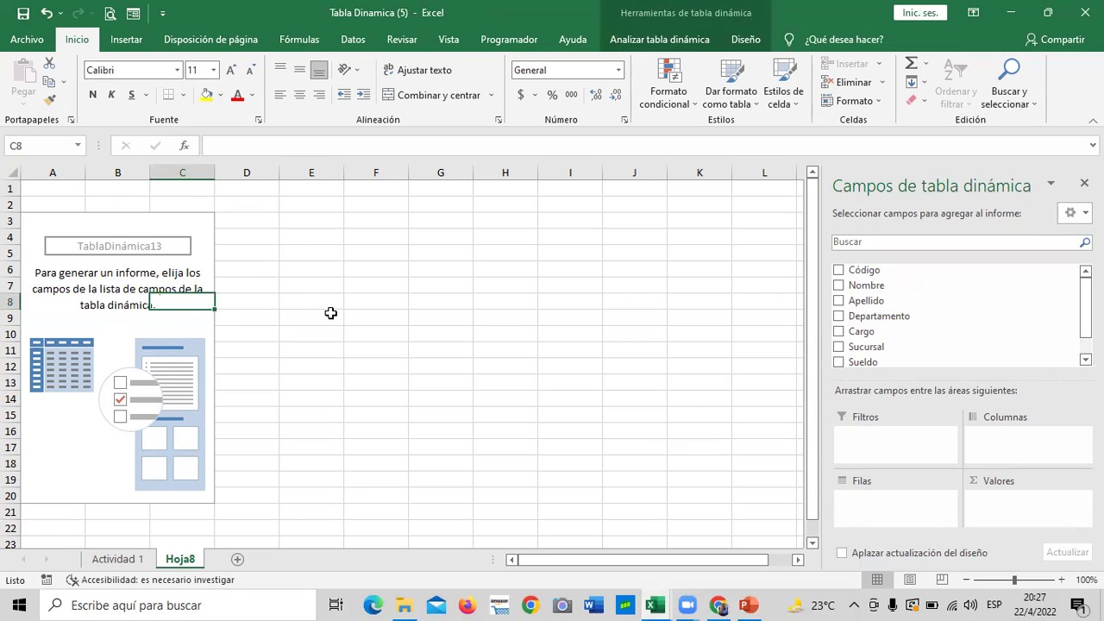
pyautogui.click(495, 329)
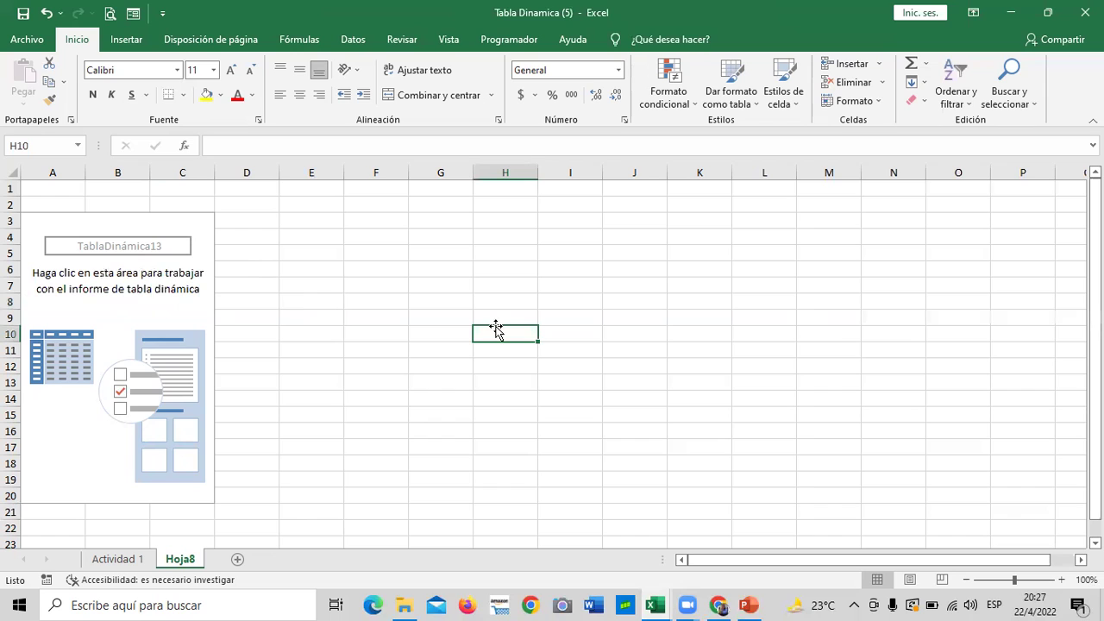
pyautogui.click(161, 301)
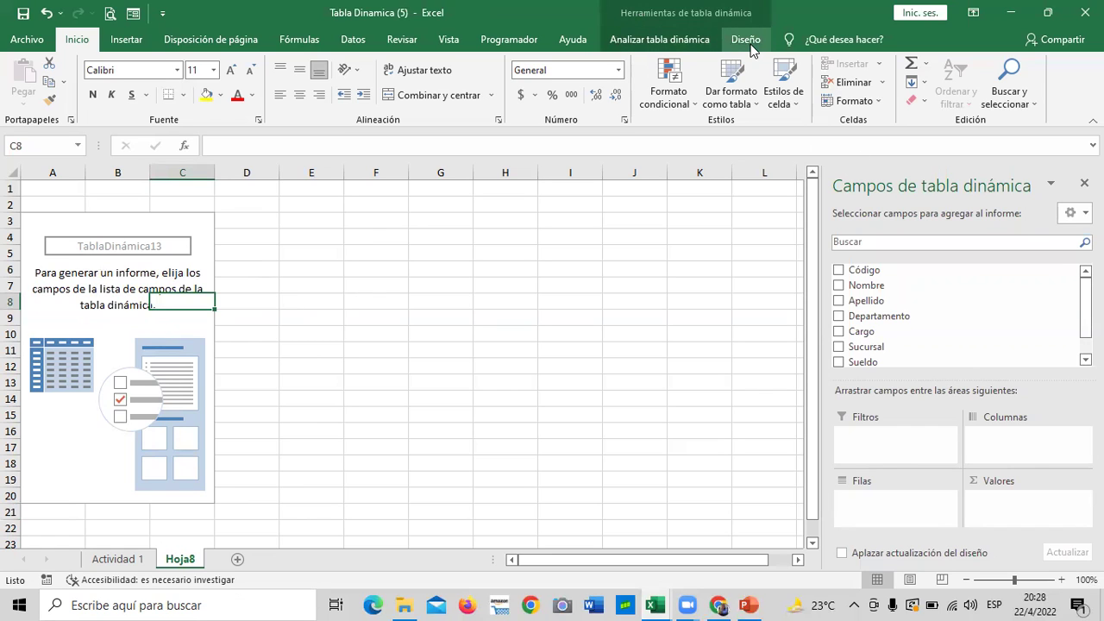
pyautogui.click(673, 41)
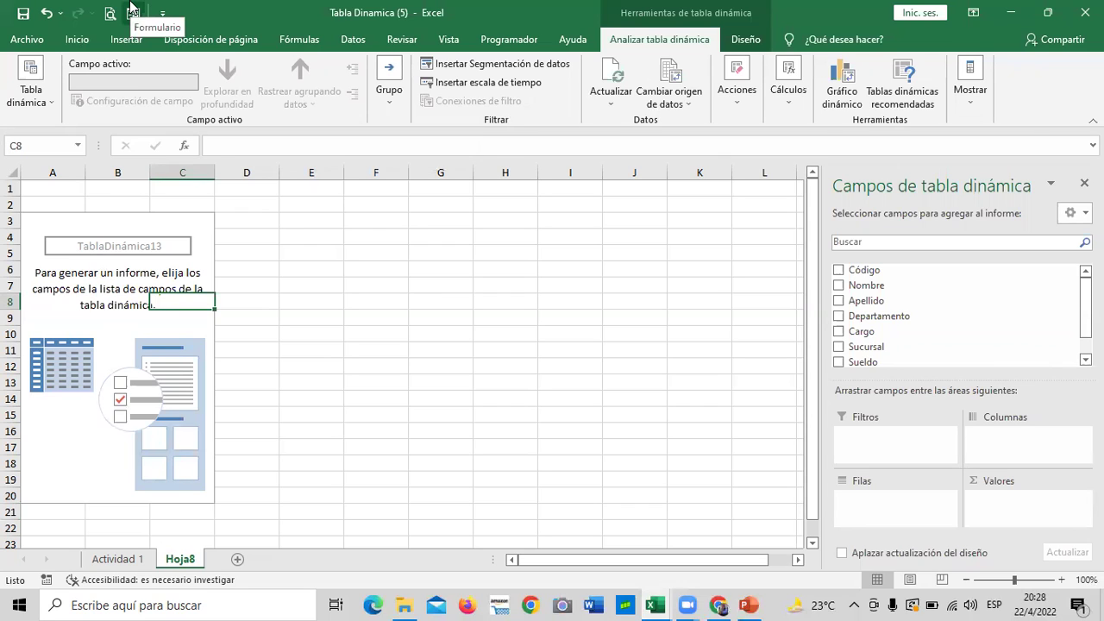
pyautogui.click(787, 100)
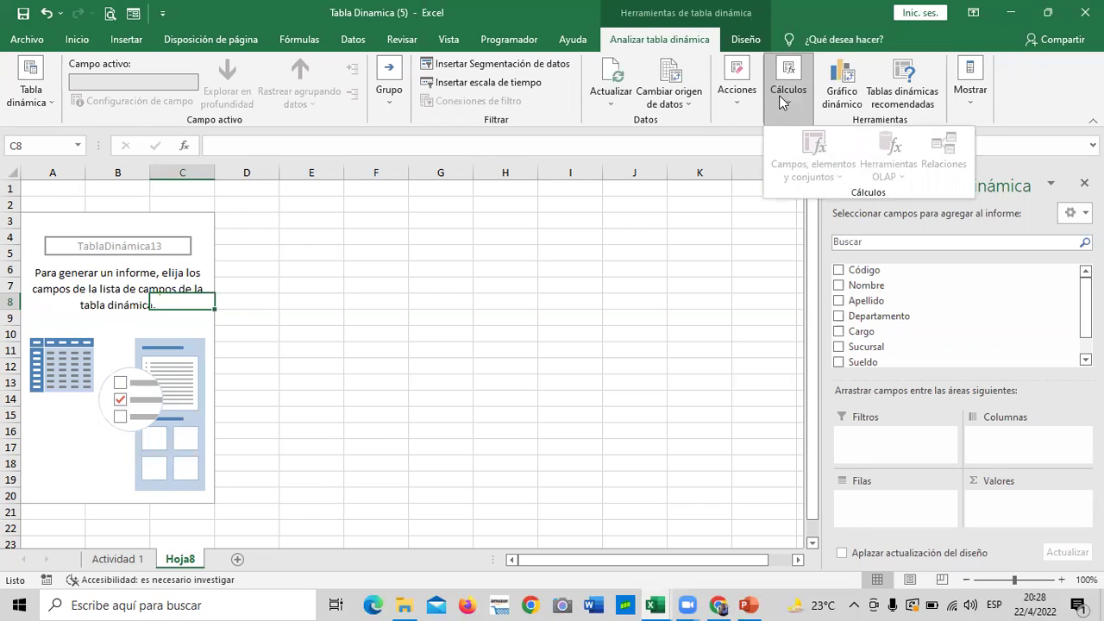
pyautogui.click(787, 102)
pyautogui.click(738, 104)
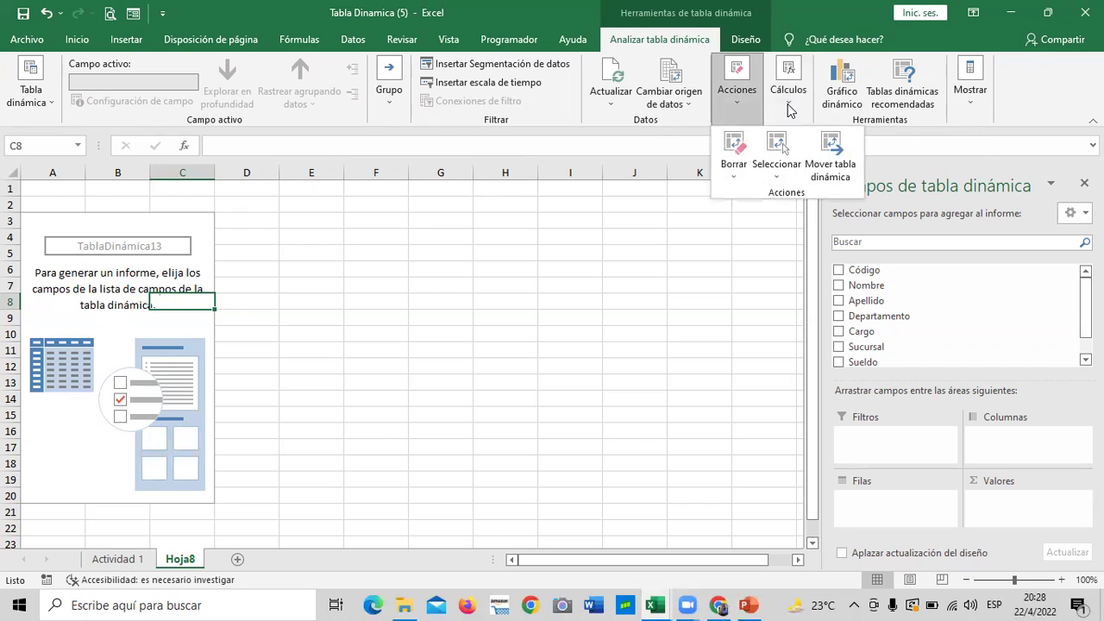
pyautogui.click(788, 108)
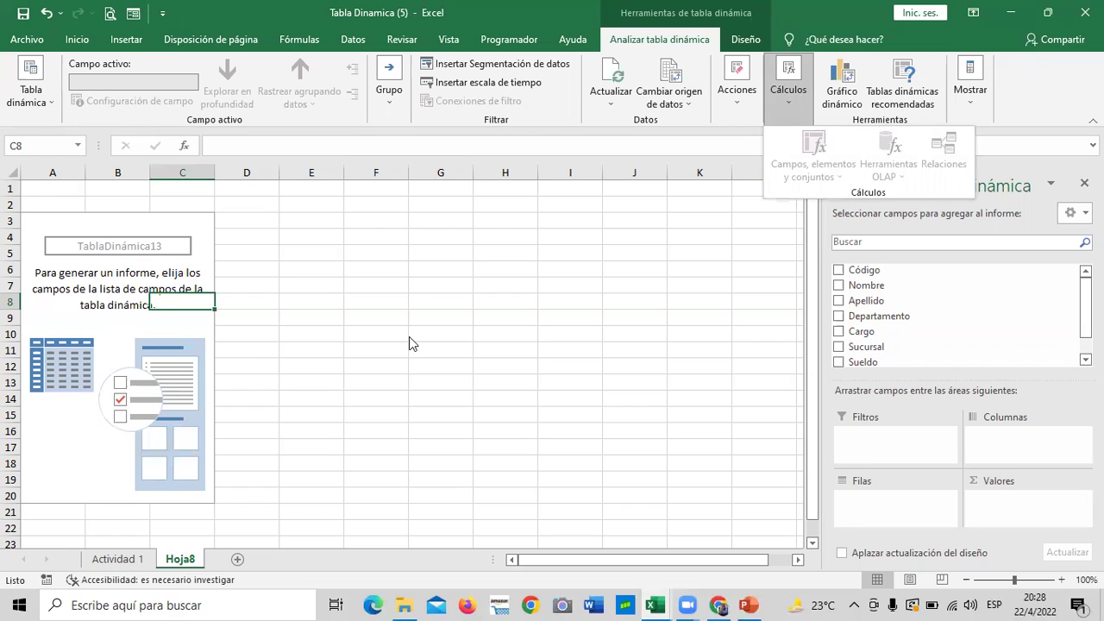
pyautogui.click(405, 279)
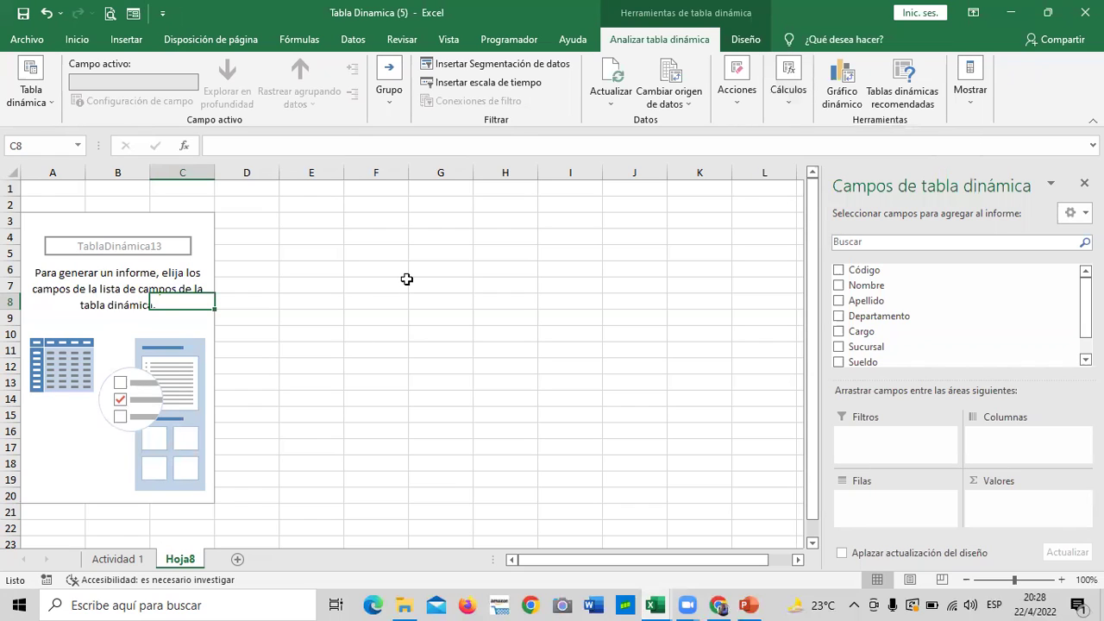
pyautogui.click(339, 312)
pyautogui.click(199, 233)
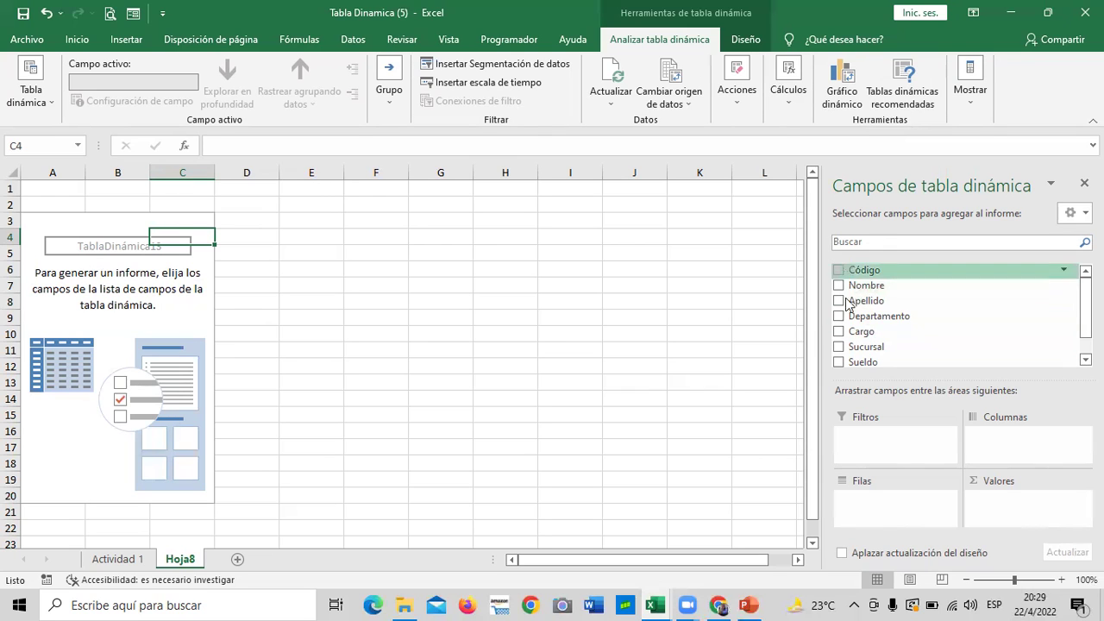
pyautogui.scroll(-1, 1085, 310)
pyautogui.scroll(-1, 958, 310)
pyautogui.scroll(2, 957, 310)
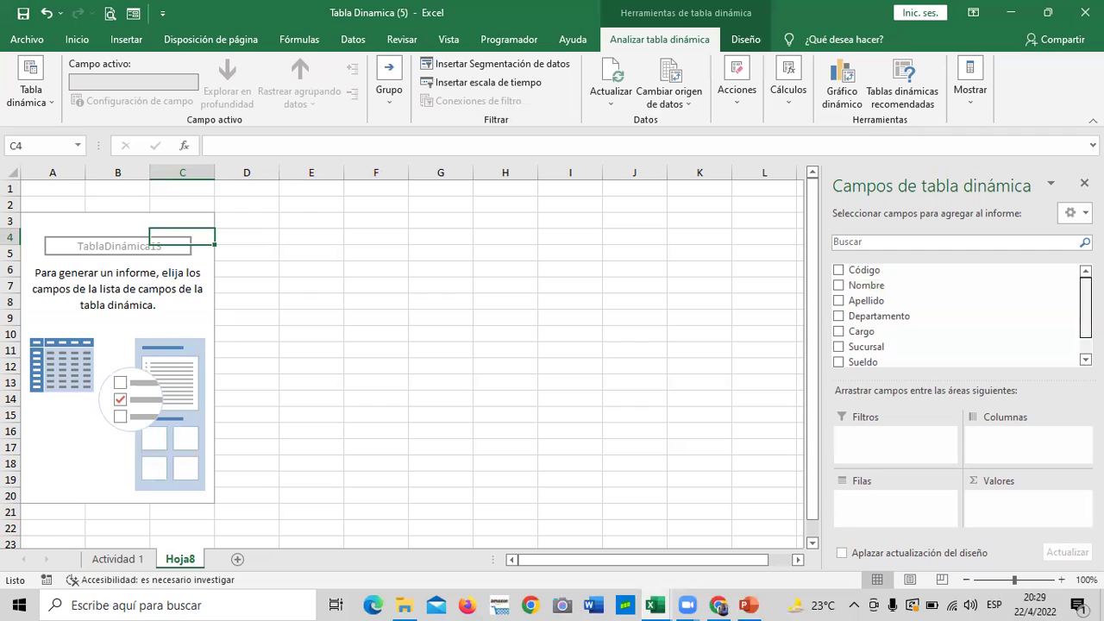
pyautogui.scroll(-1, 958, 315)
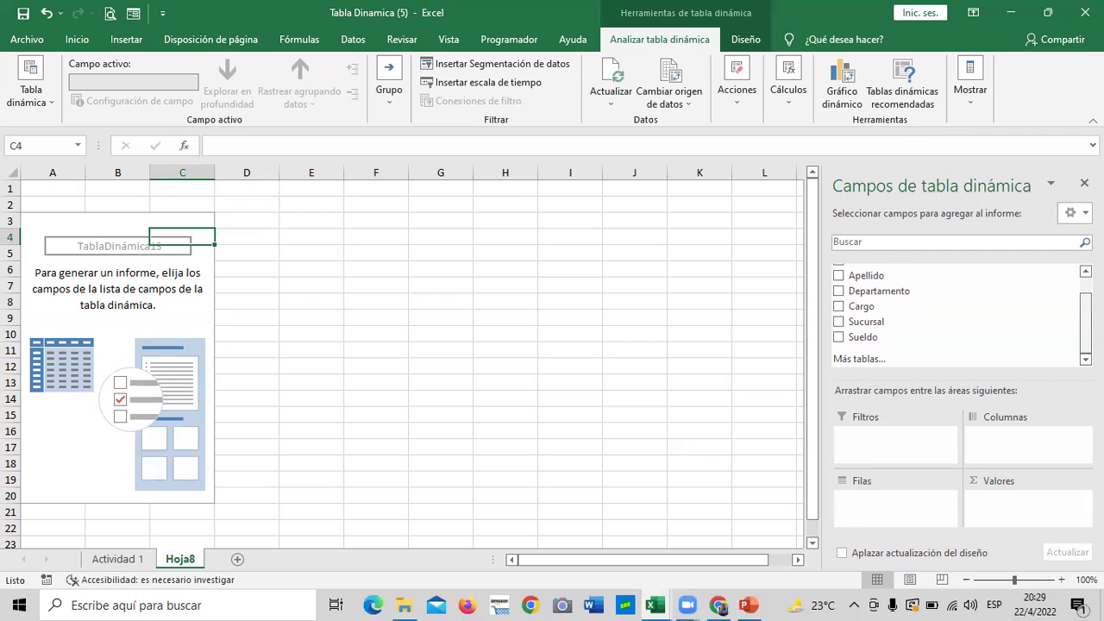
pyautogui.scroll(1, 891, 281)
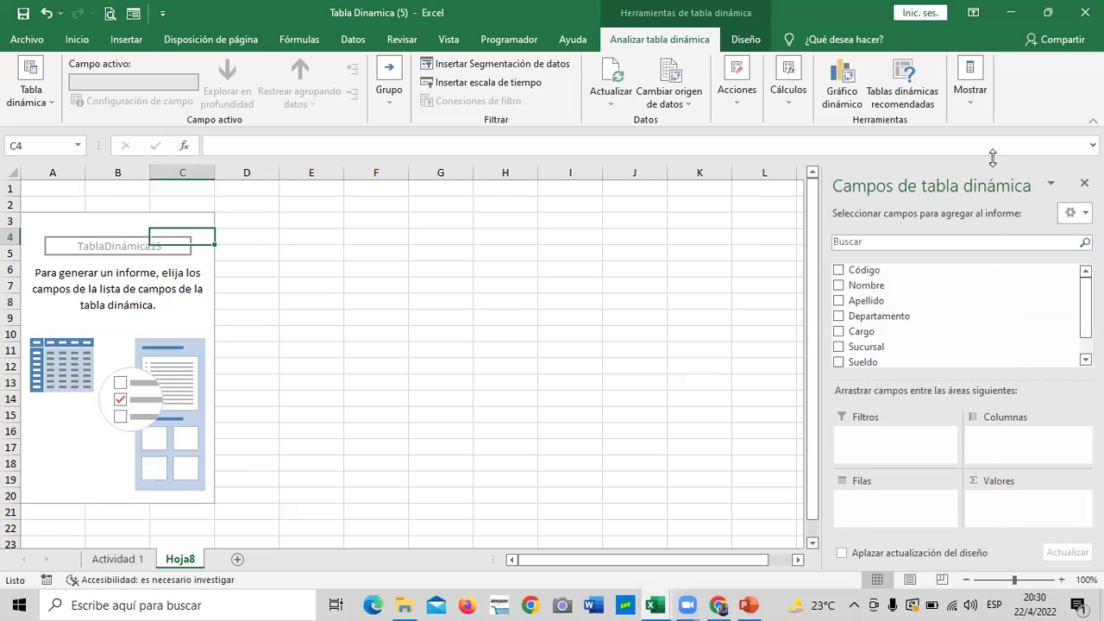
# Put Departamento in the pivot table rows and Nombre across the columns
pyautogui.click(839, 317)
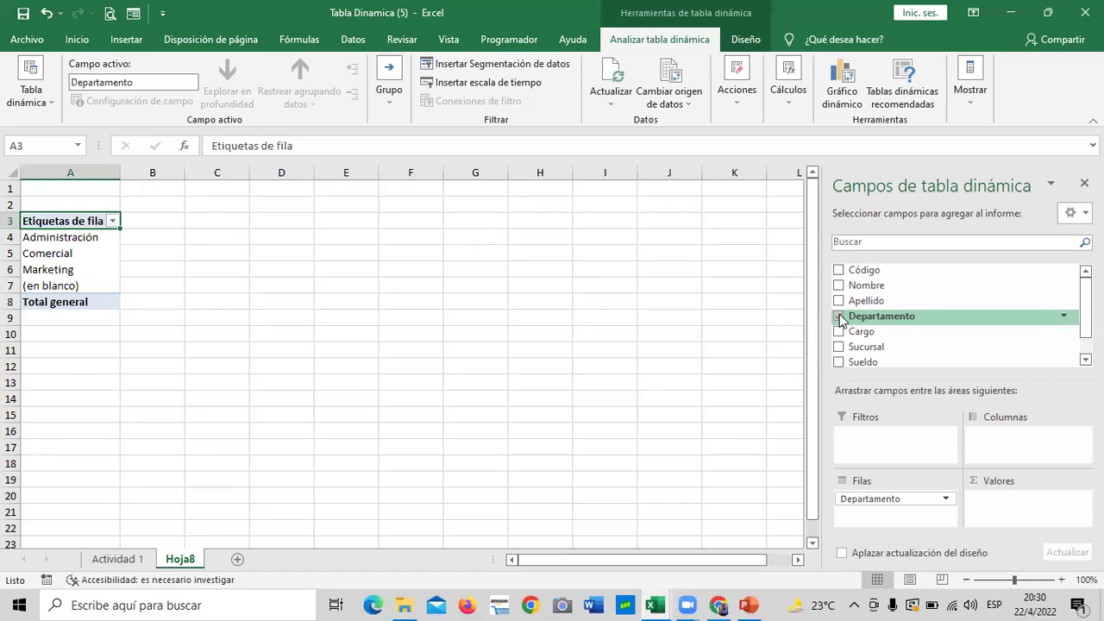
pyautogui.scroll(-2, 958, 315)
pyautogui.scroll(2, 1077, 288)
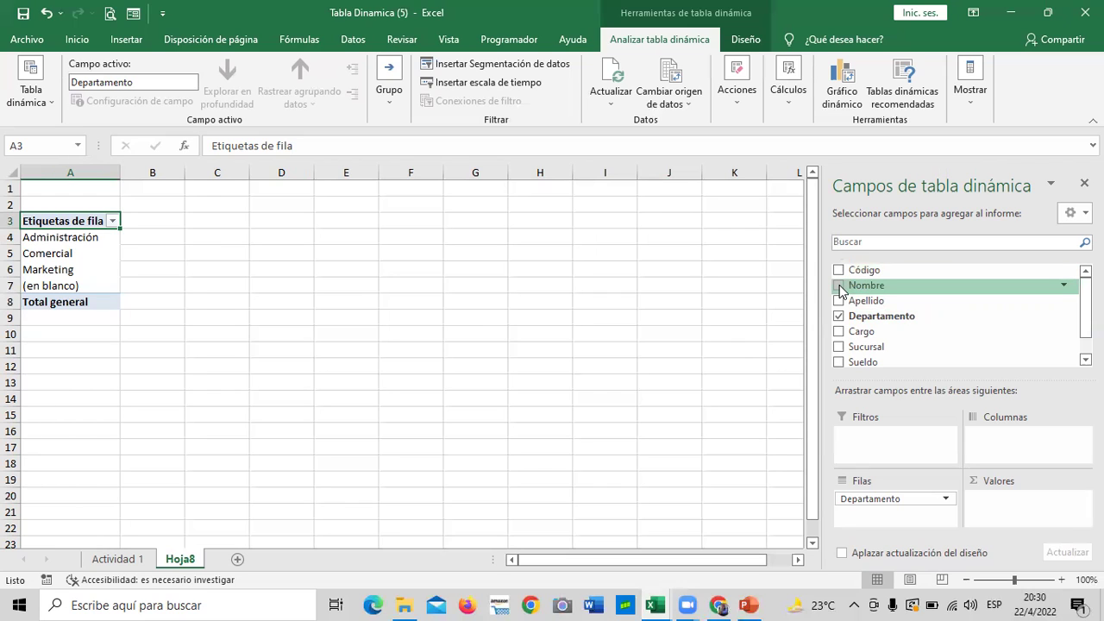
pyautogui.click(838, 285)
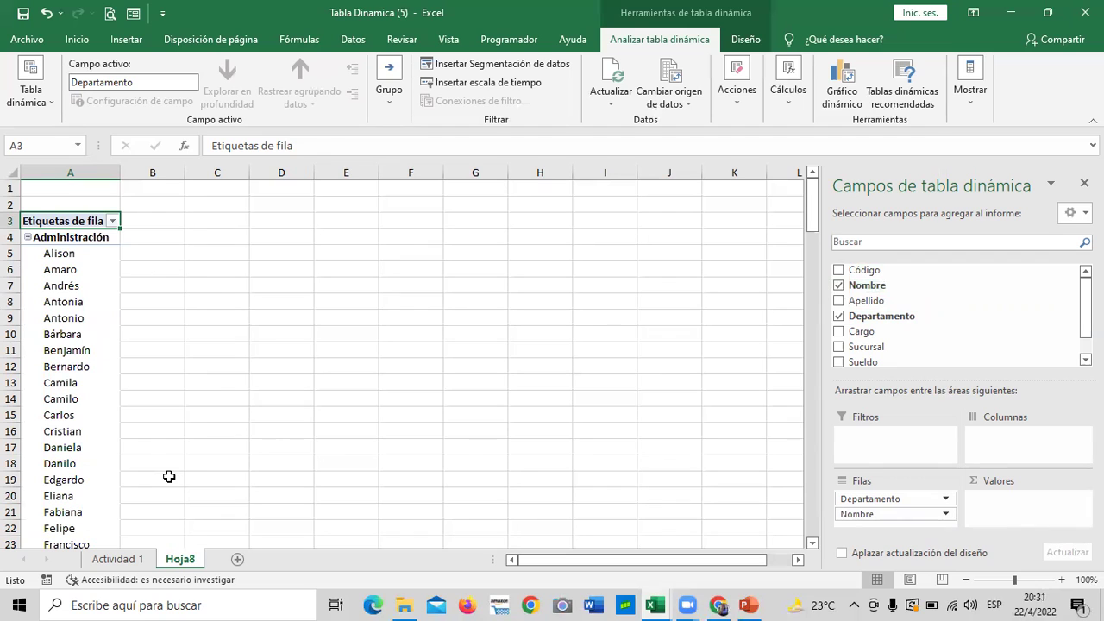
pyautogui.moveTo(921, 514); pyautogui.dragTo(1022, 440)
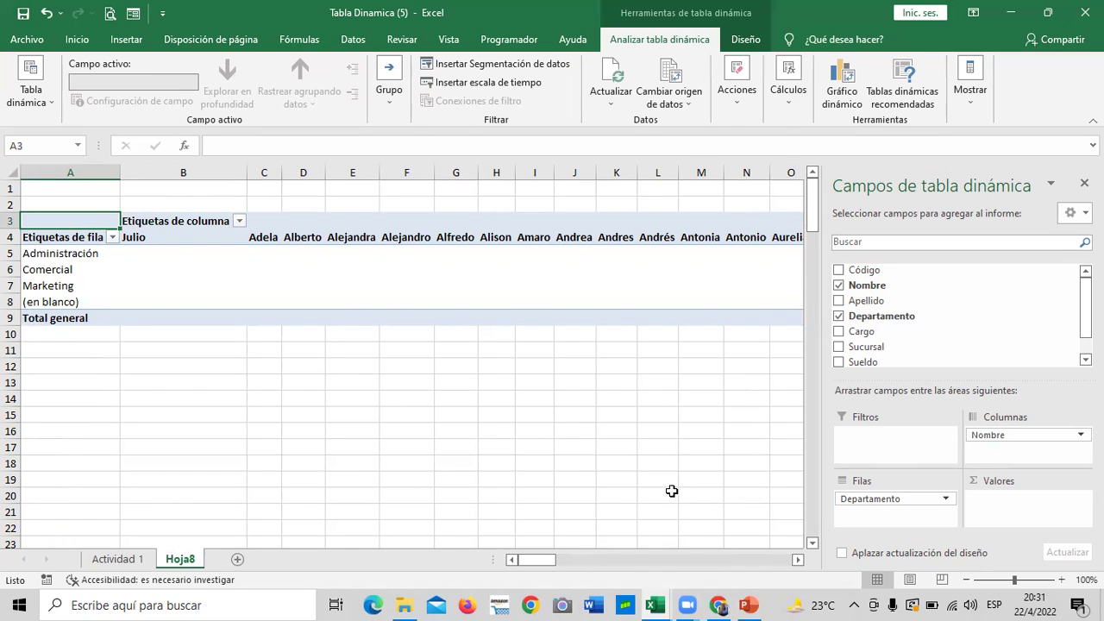
pyautogui.click(664, 449)
pyautogui.moveTo(711, 558); pyautogui.dragTo(1057, 559)
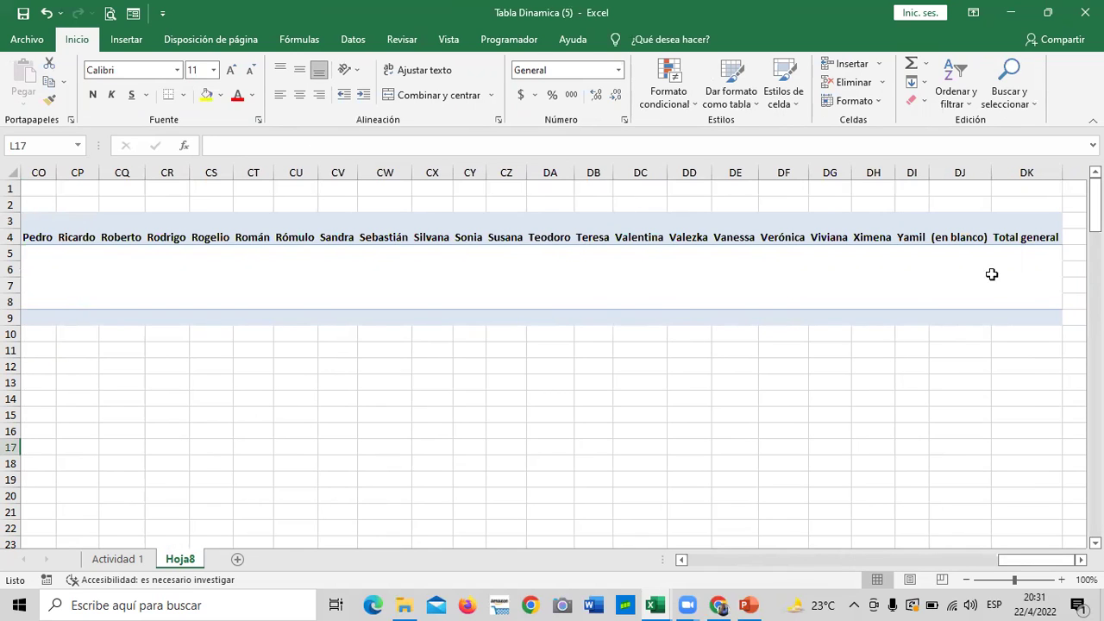
pyautogui.moveTo(1035, 561); pyautogui.dragTo(710, 568)
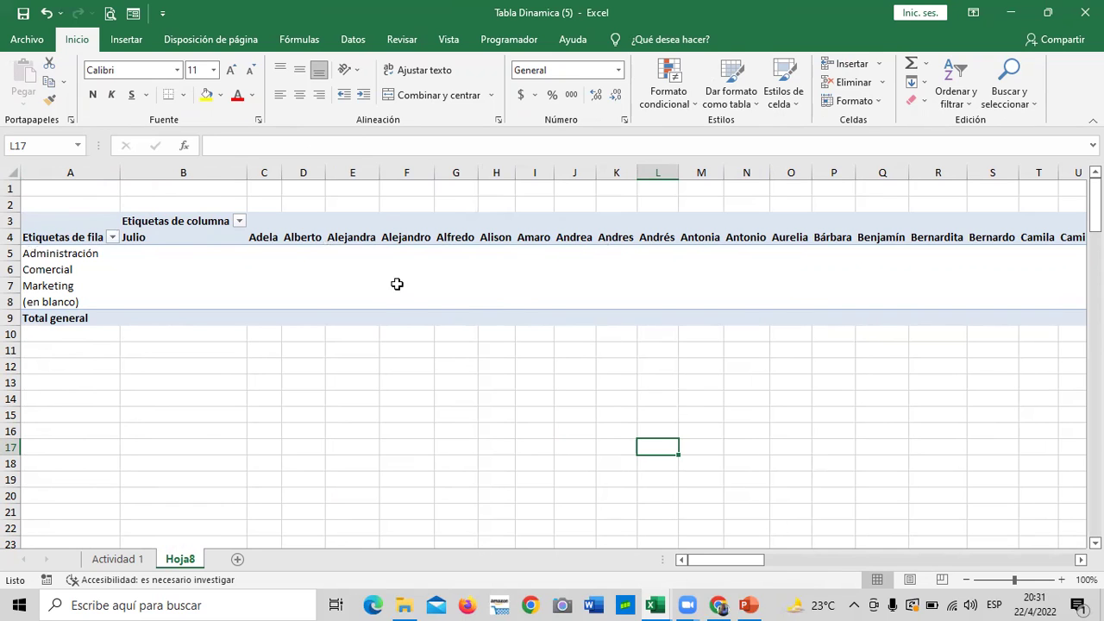
pyautogui.click(393, 280)
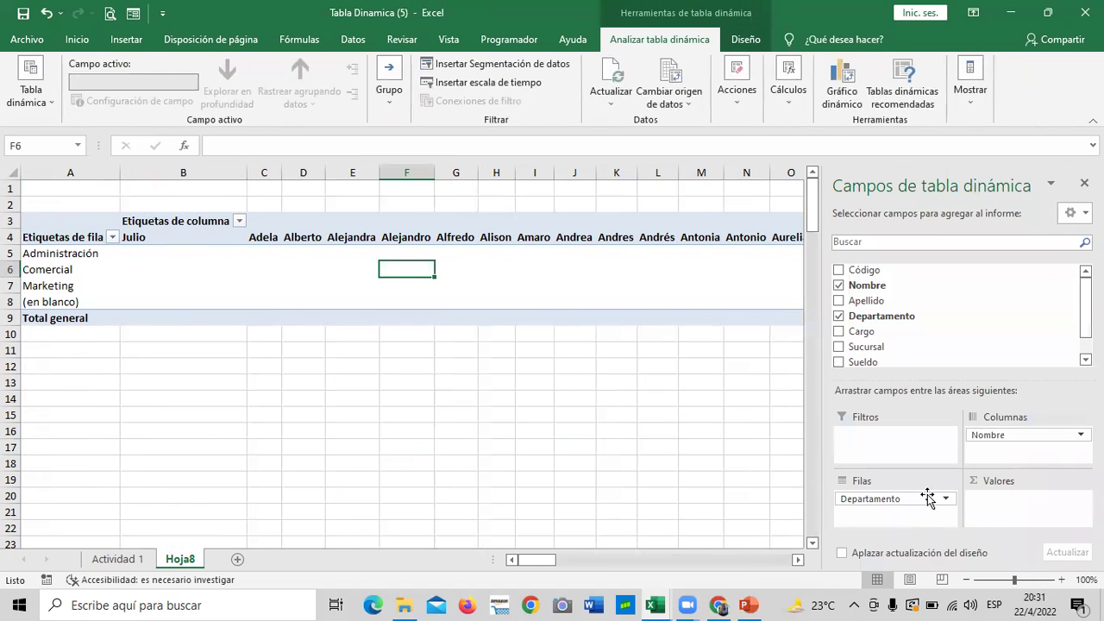
pyautogui.moveTo(1030, 434); pyautogui.dragTo(879, 517)
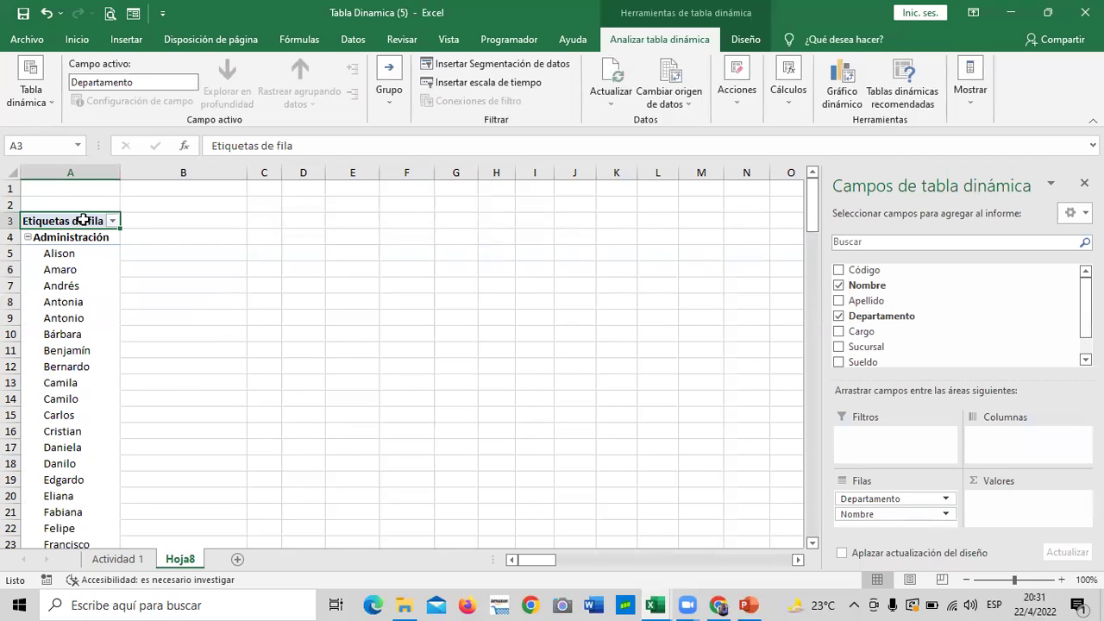
# Count Nombre as values: Administración 44, Comercial 64, Marketing 42, total 150
pyautogui.scroll(-11, 69, 275)
pyautogui.scroll(-5, 68, 275)
pyautogui.scroll(4, 68, 276)
pyautogui.scroll(-1, 62, 342)
pyautogui.scroll(-1, 62, 343)
pyautogui.scroll(-3, 62, 337)
pyautogui.scroll(-4, 62, 334)
pyautogui.scroll(-5, 62, 334)
pyautogui.scroll(-10, 62, 337)
pyautogui.scroll(4, 63, 338)
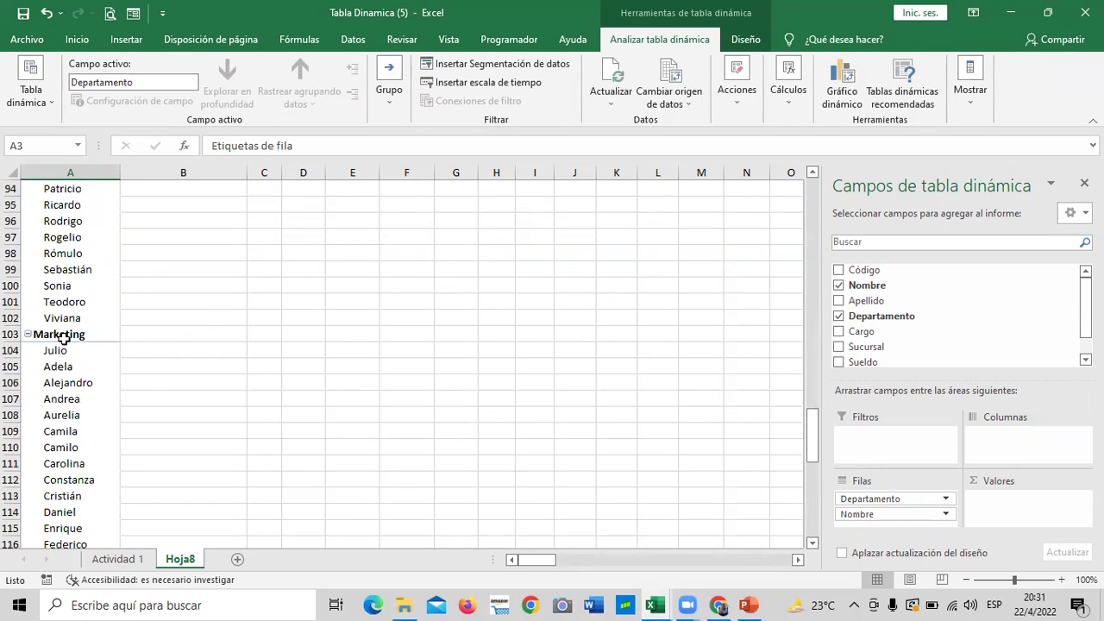
pyautogui.scroll(-3, 64, 339)
pyautogui.scroll(-8, 68, 338)
pyautogui.scroll(-6, 69, 339)
pyautogui.scroll(3, 72, 339)
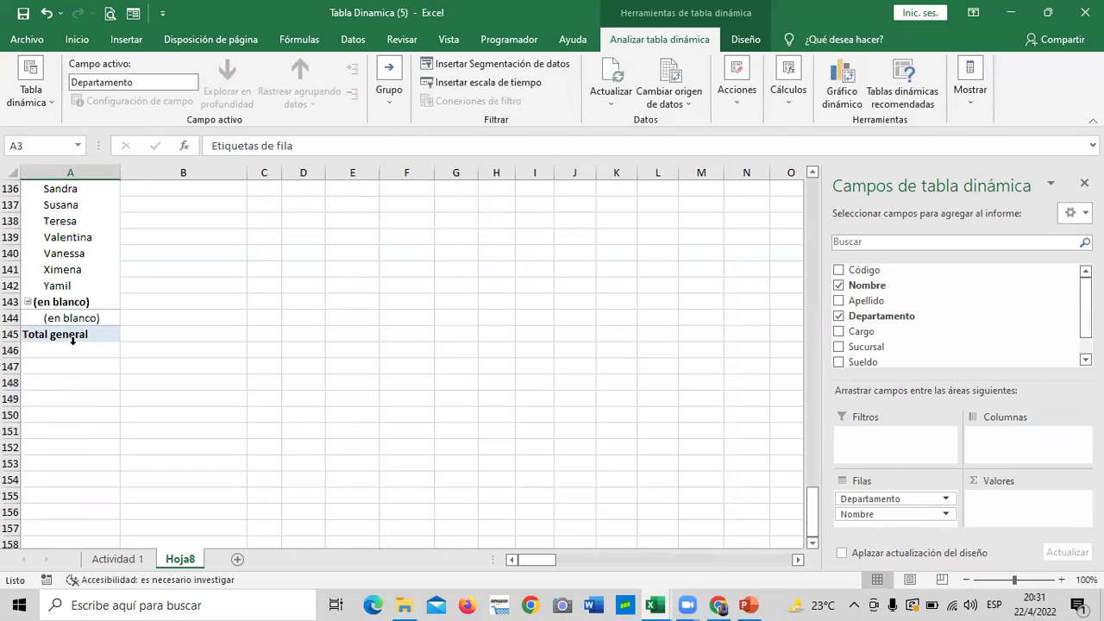
pyautogui.scroll(1, 72, 340)
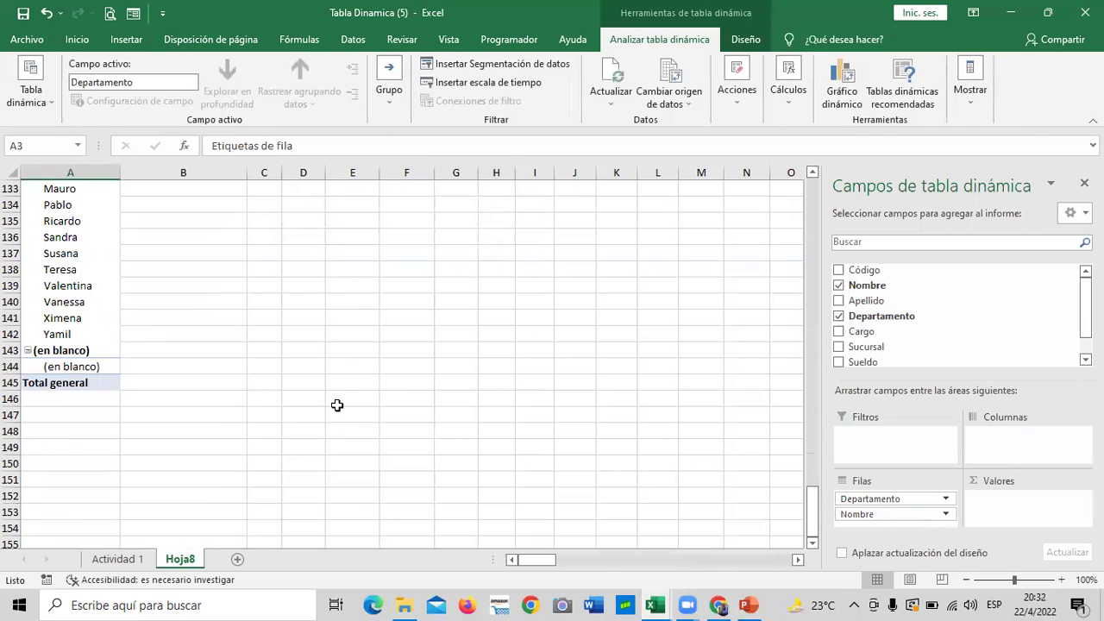
pyautogui.scroll(8, 328, 418)
pyautogui.scroll(6, 322, 427)
pyautogui.scroll(6, 323, 424)
pyautogui.scroll(3, 322, 425)
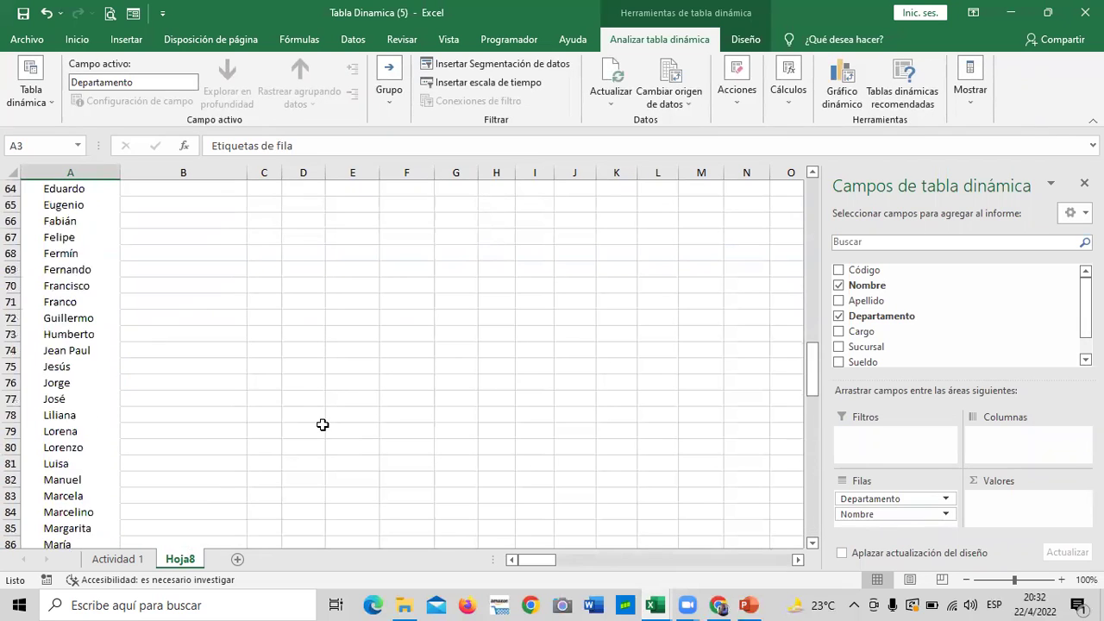
pyautogui.scroll(1, 322, 425)
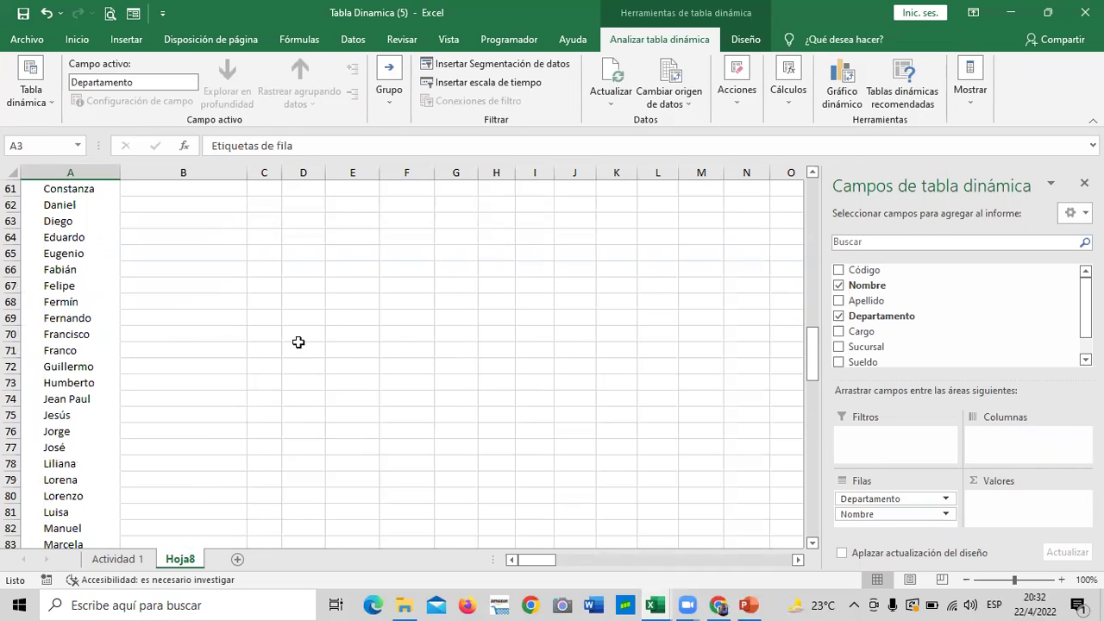
pyautogui.scroll(10, 293, 356)
pyautogui.scroll(7, 294, 358)
pyautogui.scroll(3, 293, 358)
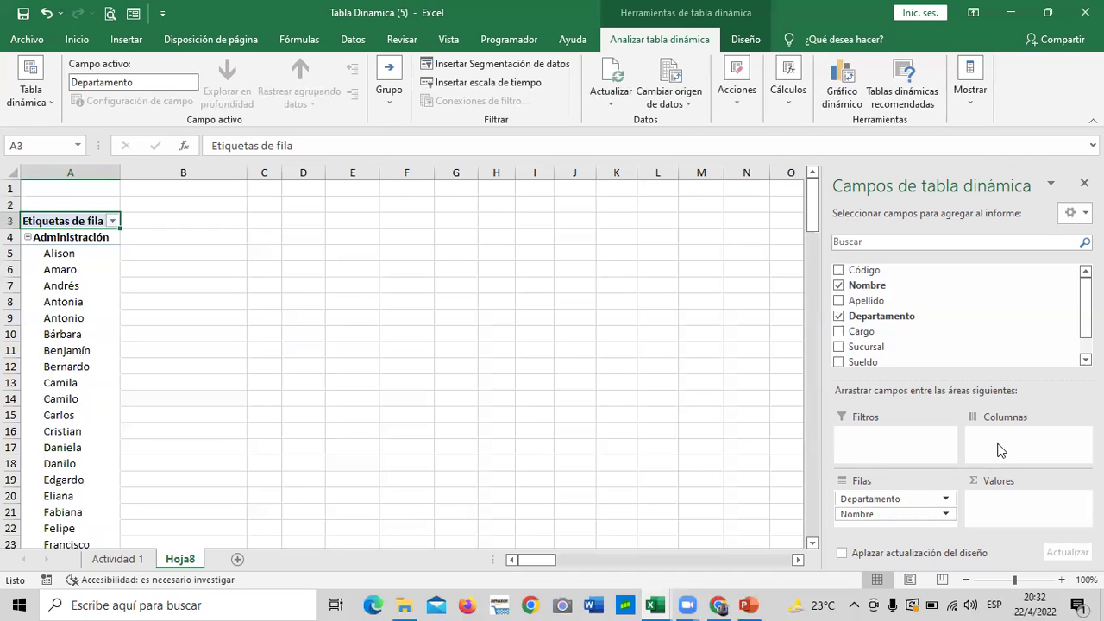
pyautogui.moveTo(909, 514); pyautogui.dragTo(1000, 503)
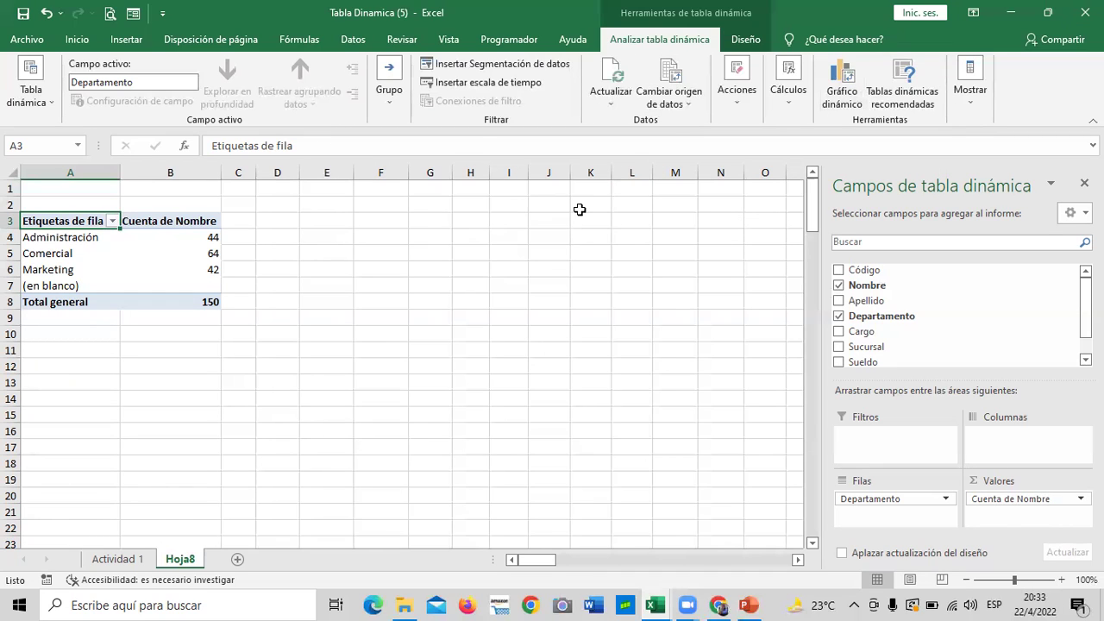
# Check that the field list appears inside the pivot and hides outside it
pyautogui.click(386, 285)
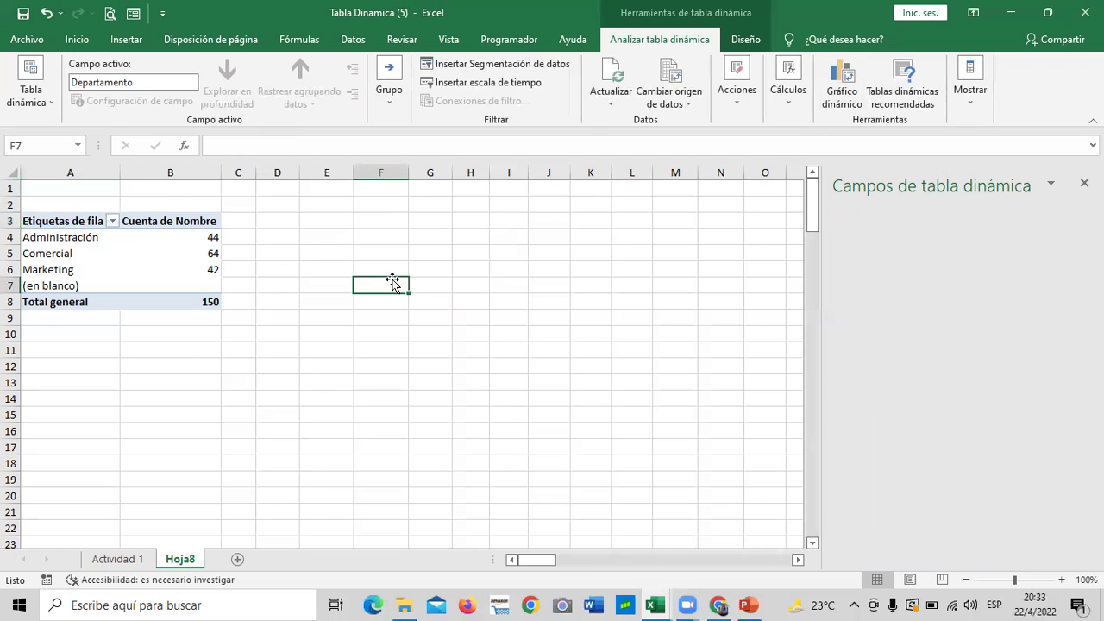
pyautogui.click(168, 271)
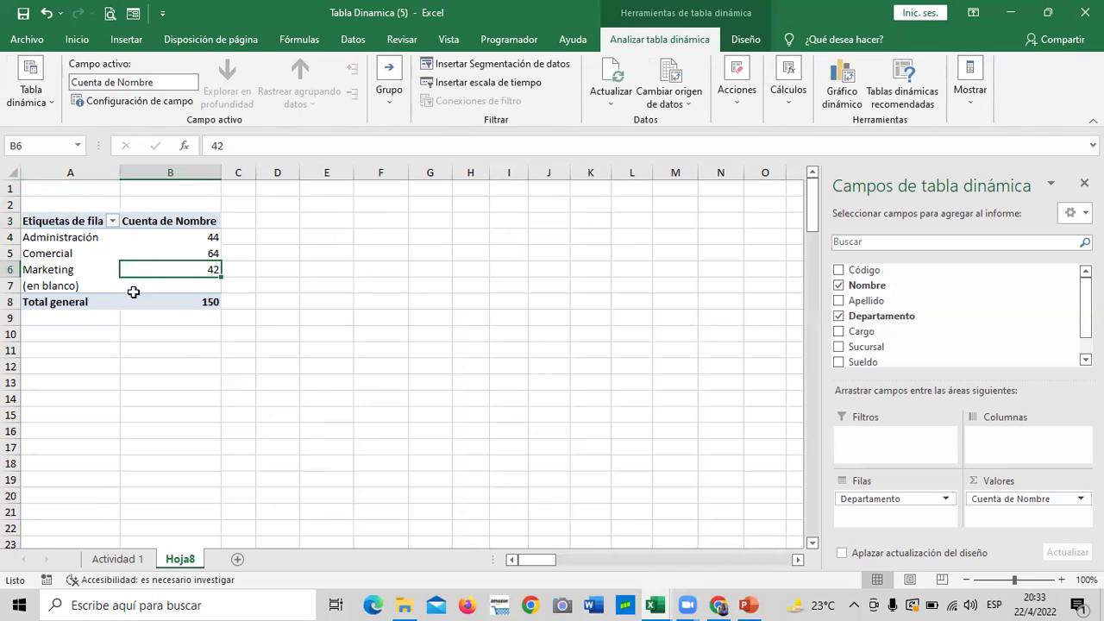
pyautogui.click(200, 302)
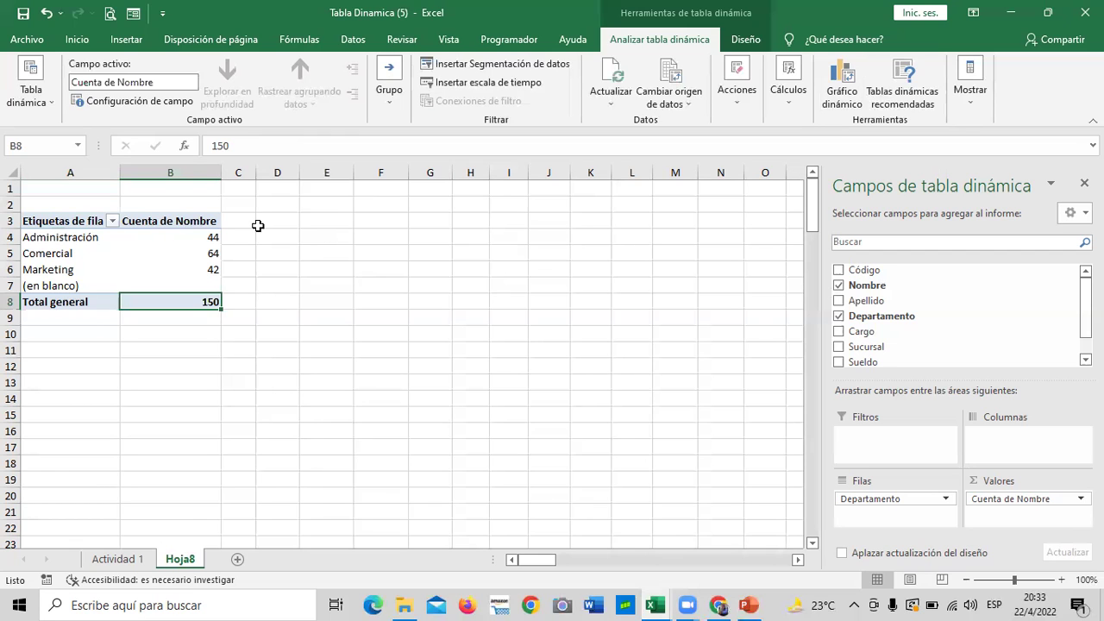
pyautogui.click(442, 283)
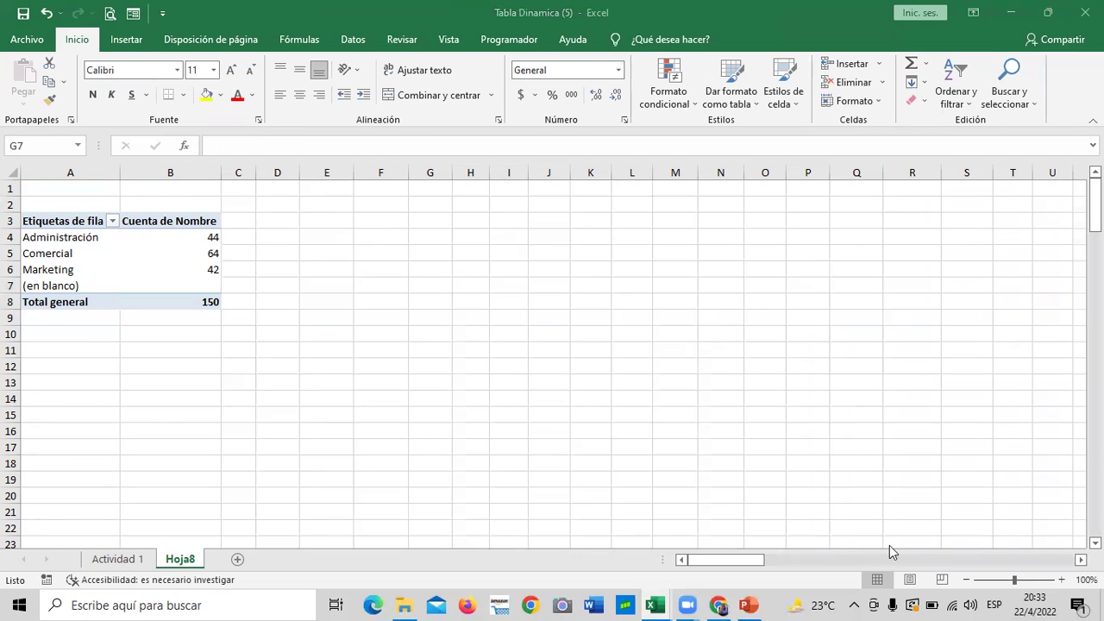
pyautogui.click(145, 254)
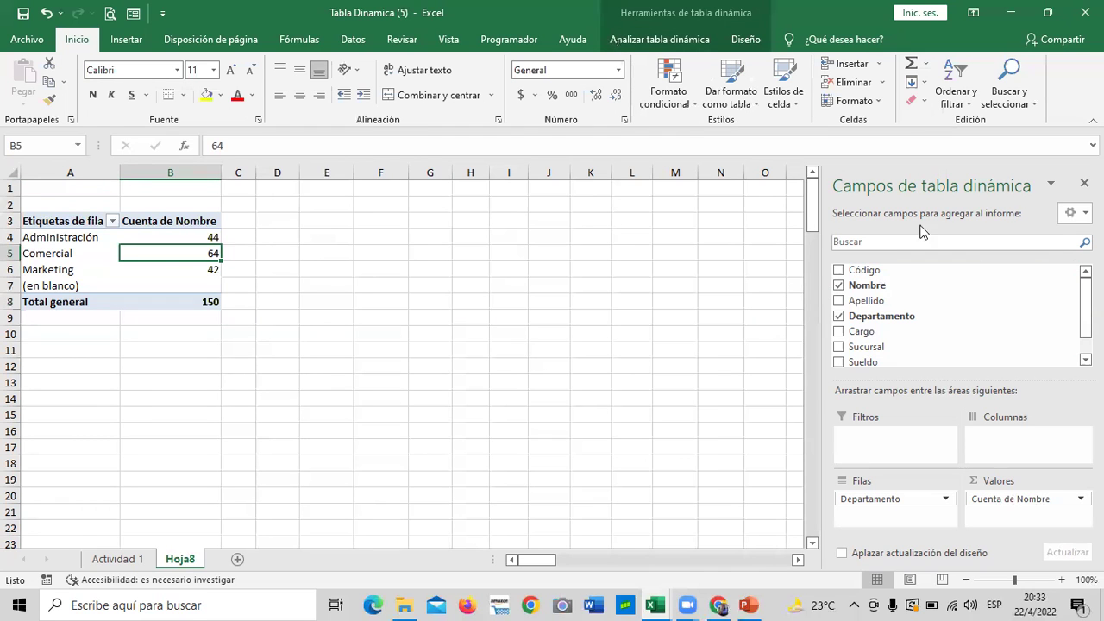
pyautogui.moveTo(812, 207); pyautogui.dragTo(796, 175)
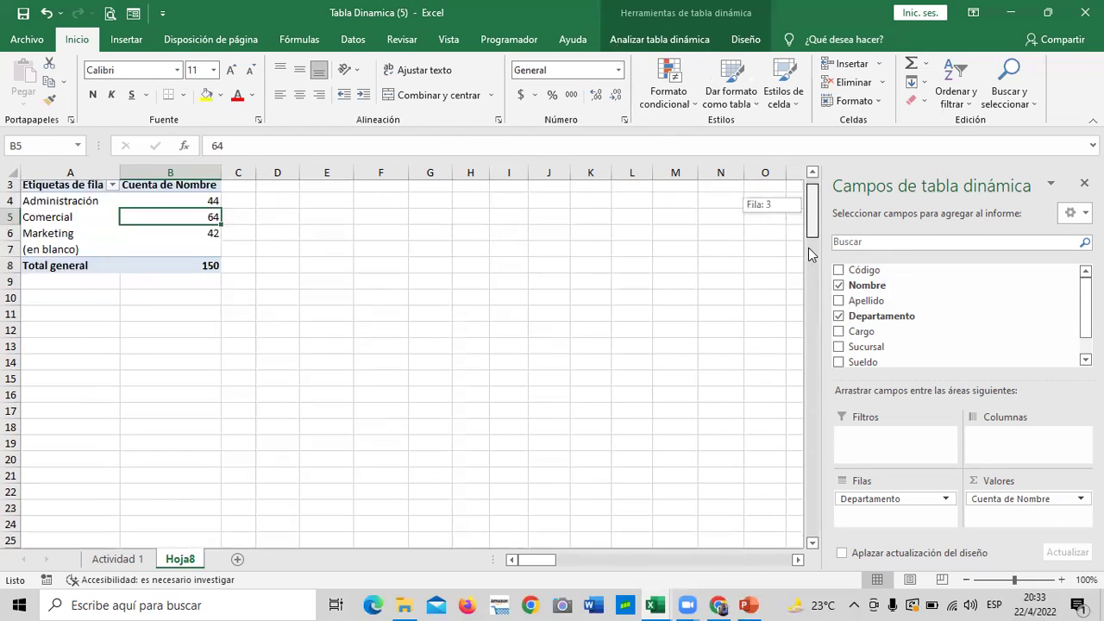
pyautogui.click(441, 275)
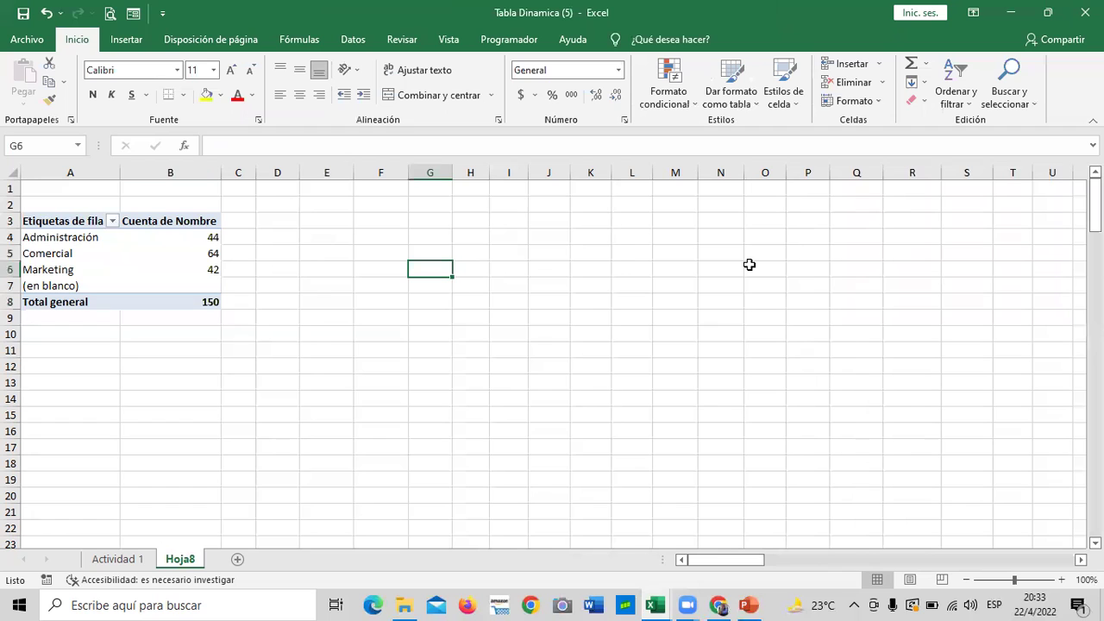
pyautogui.click(151, 260)
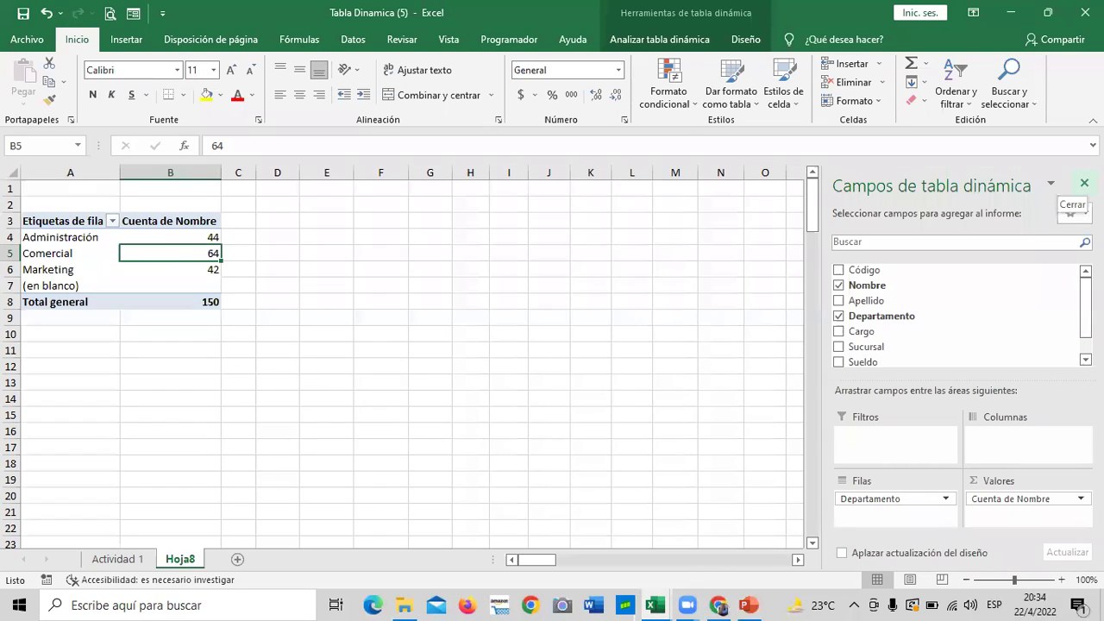
# Close the PivotTable Fields pane and confirm it stays hidden when selecting pivot values
pyautogui.click(1084, 182)
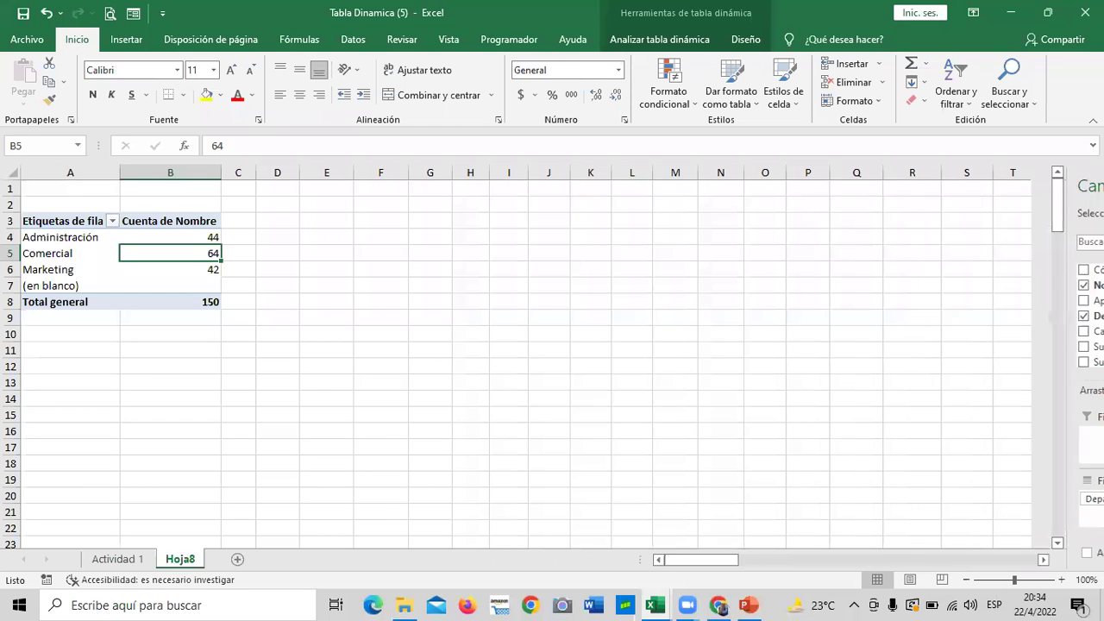
pyautogui.click(521, 302)
pyautogui.click(147, 267)
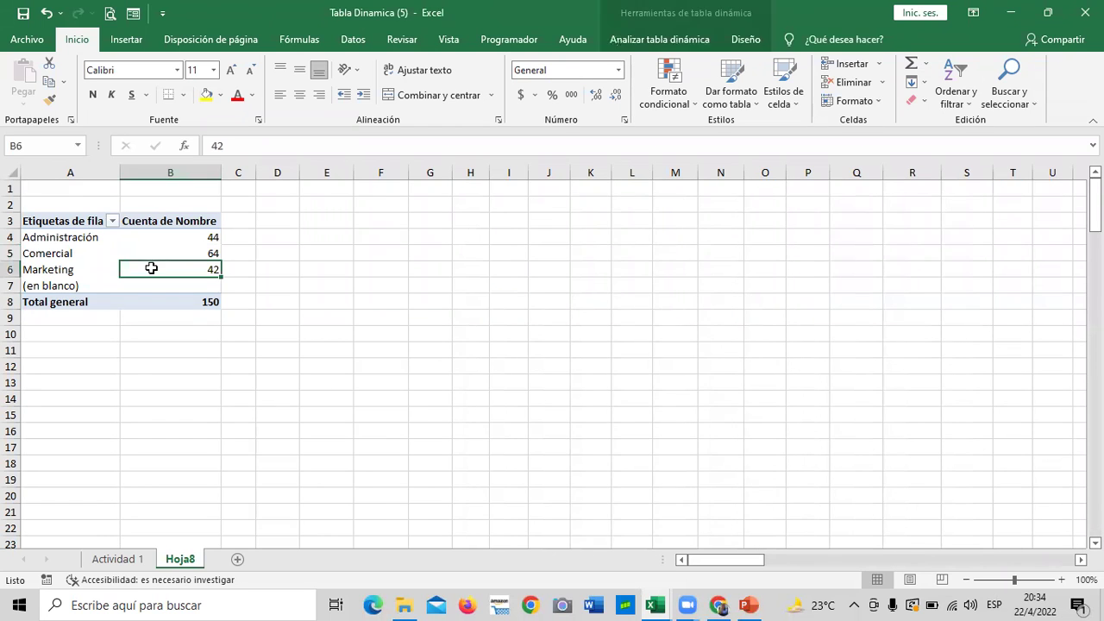
pyautogui.click(574, 324)
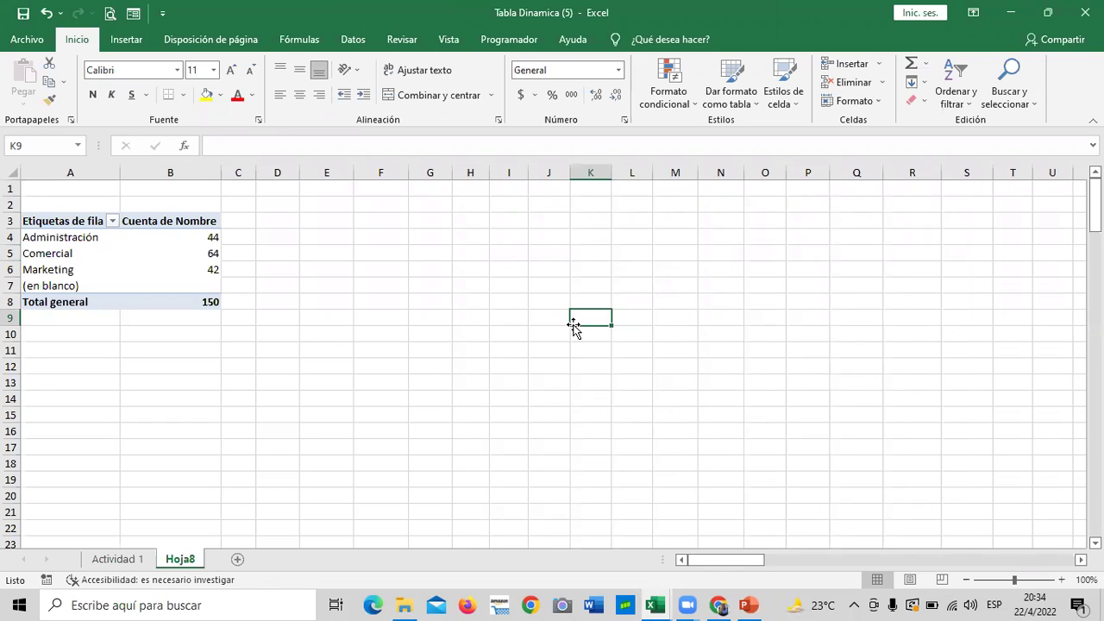
pyautogui.click(517, 270)
pyautogui.moveTo(173, 283); pyautogui.dragTo(170, 277)
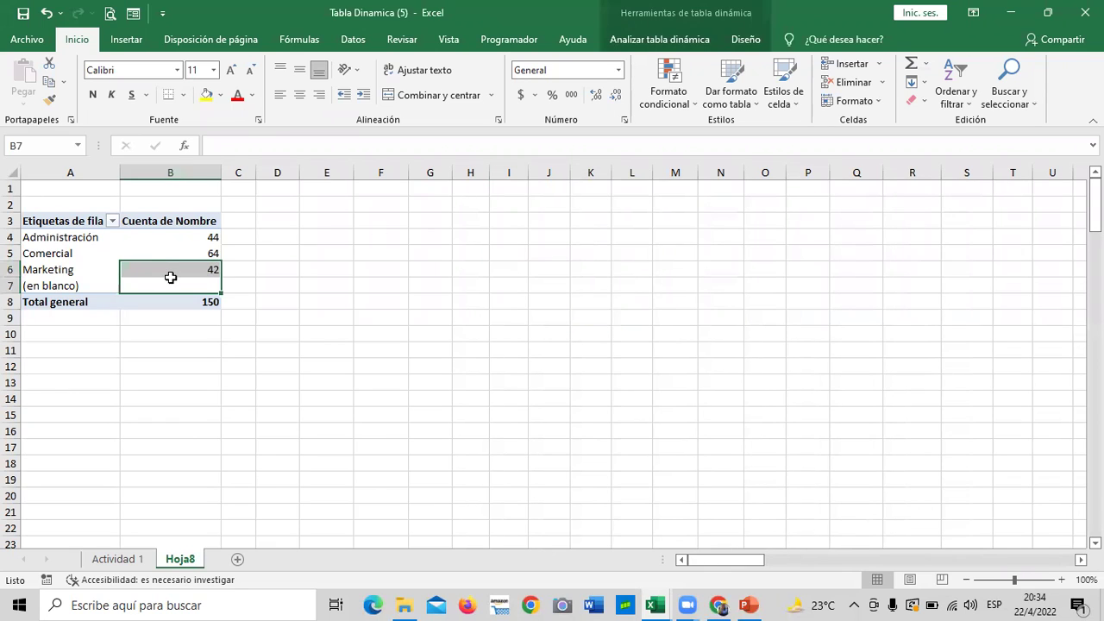
pyautogui.click(410, 316)
# Select Administración, the row labels and Marketing 42 to verify the field list stays closed
pyautogui.click(177, 242)
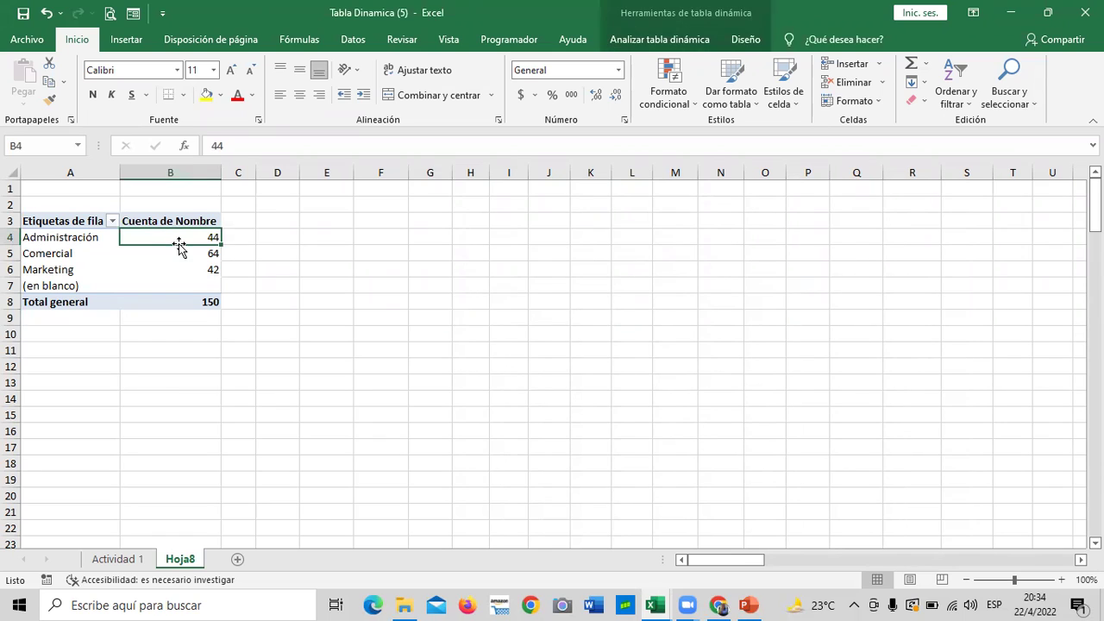
pyautogui.click(77, 240)
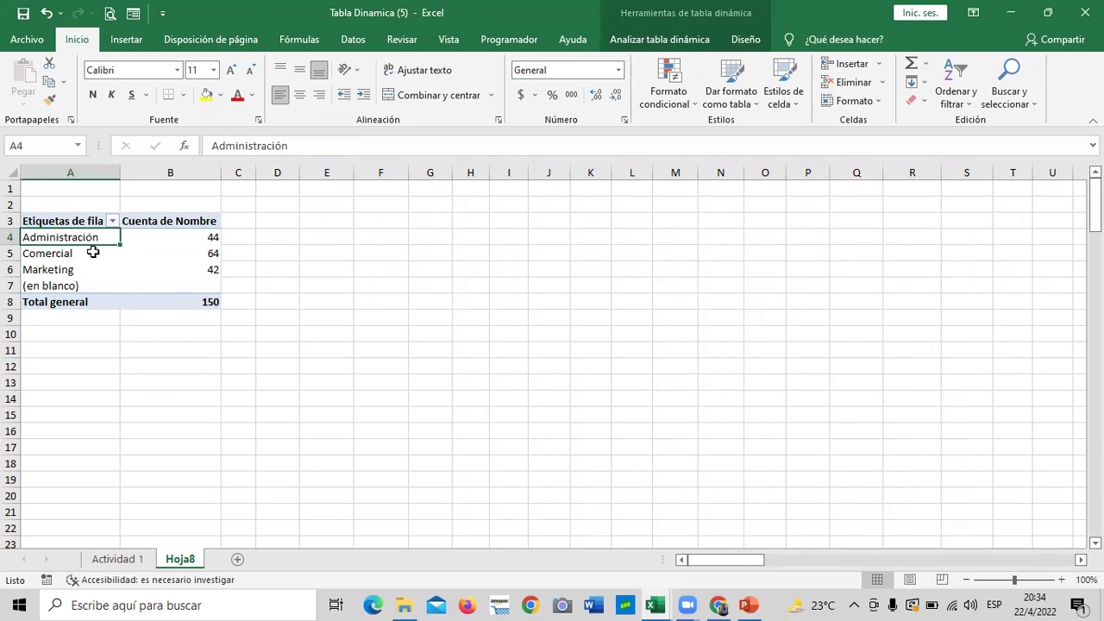
pyautogui.click(532, 323)
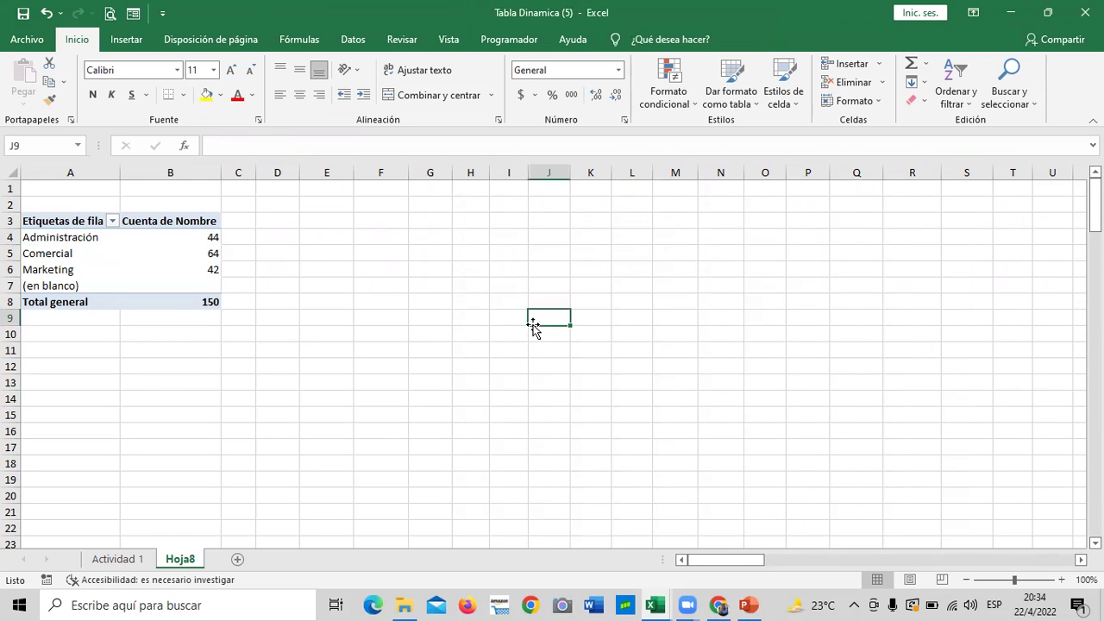
pyautogui.click(113, 258)
pyautogui.click(455, 316)
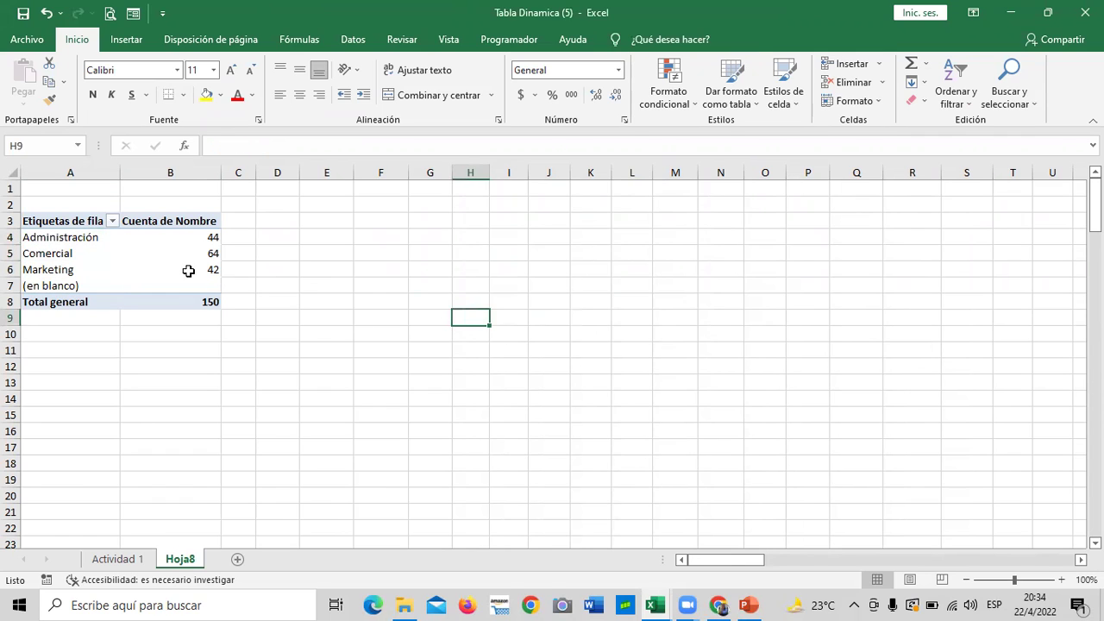
pyautogui.click(186, 272)
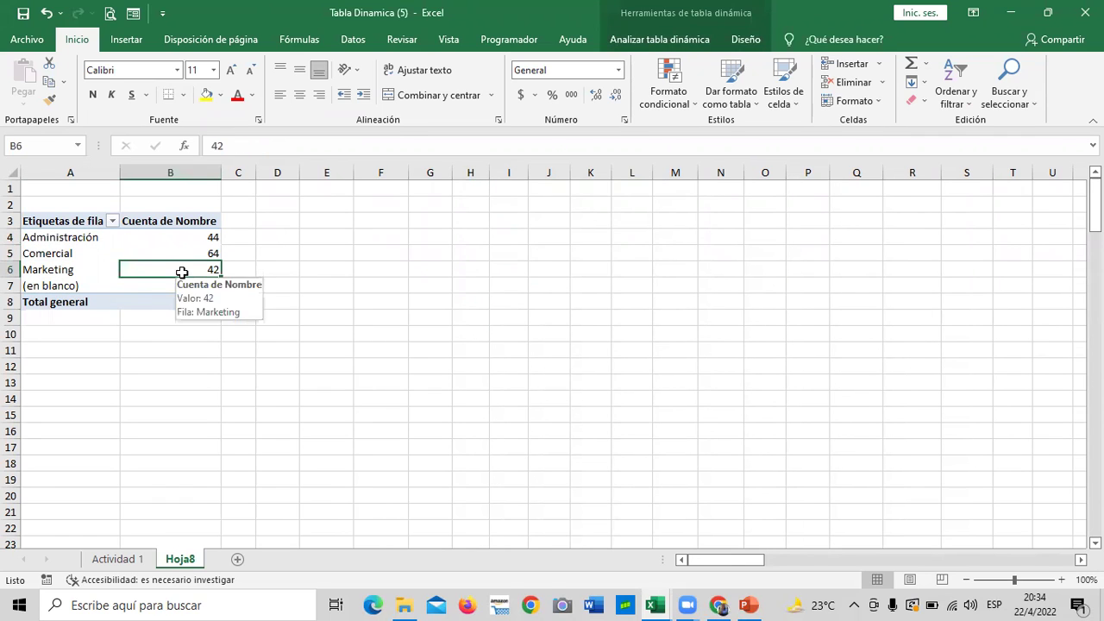
# Restore the field list via Mostrar > Lista de campos and make its pane narrower
pyautogui.click(671, 42)
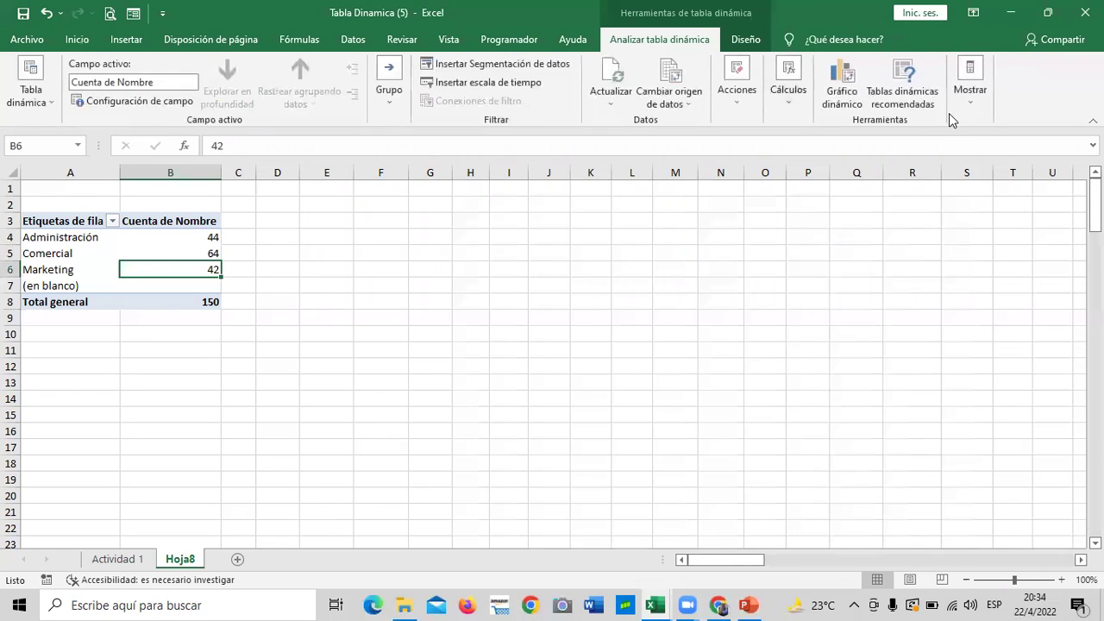
pyautogui.click(969, 104)
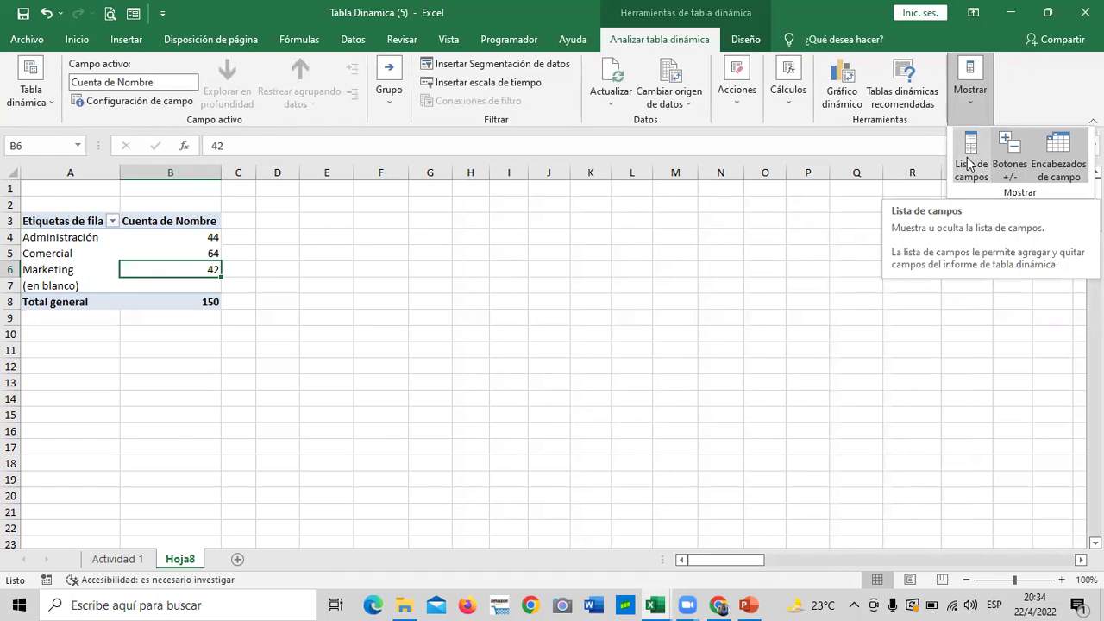
pyautogui.click(970, 164)
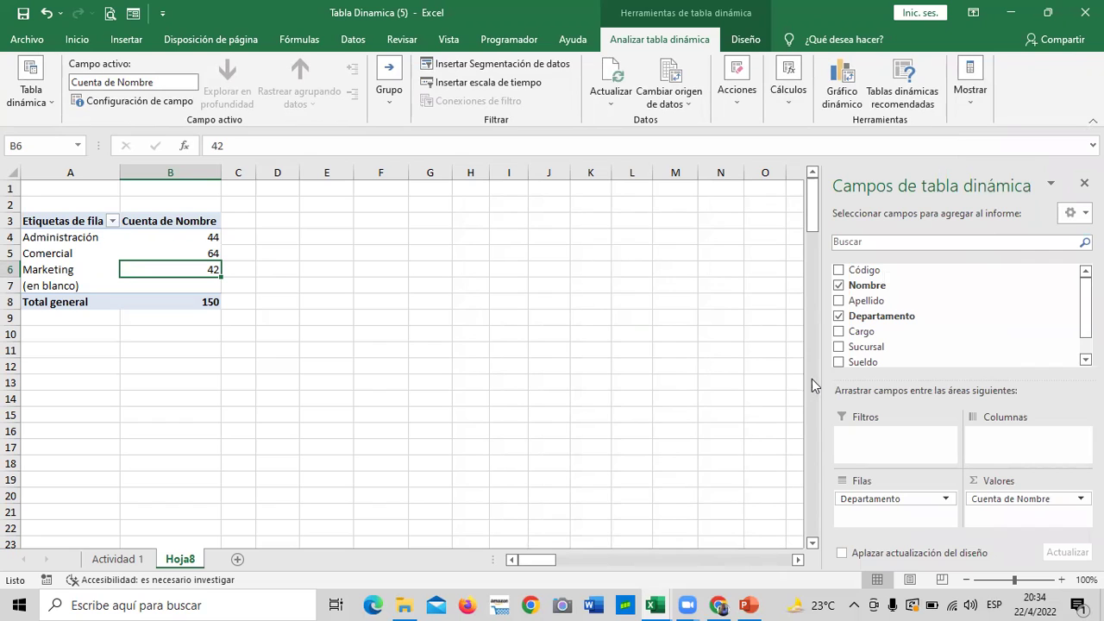
pyautogui.moveTo(822, 385); pyautogui.dragTo(882, 379)
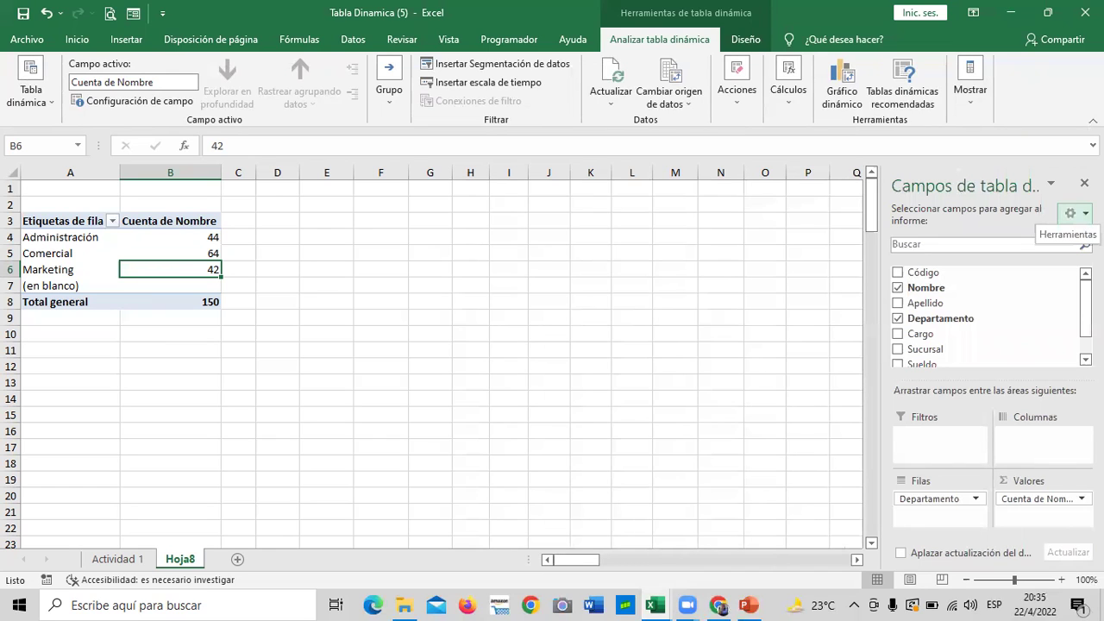
# Switch the field list layout to Solo sección de áreas (2 por 2)
pyautogui.click(1074, 213)
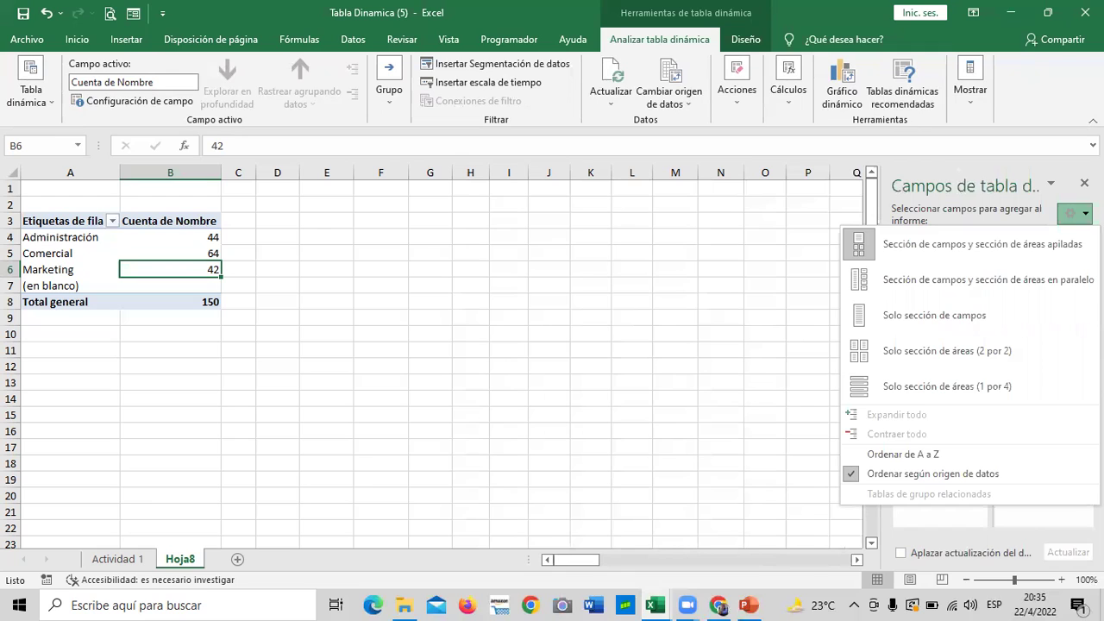
pyautogui.click(749, 329)
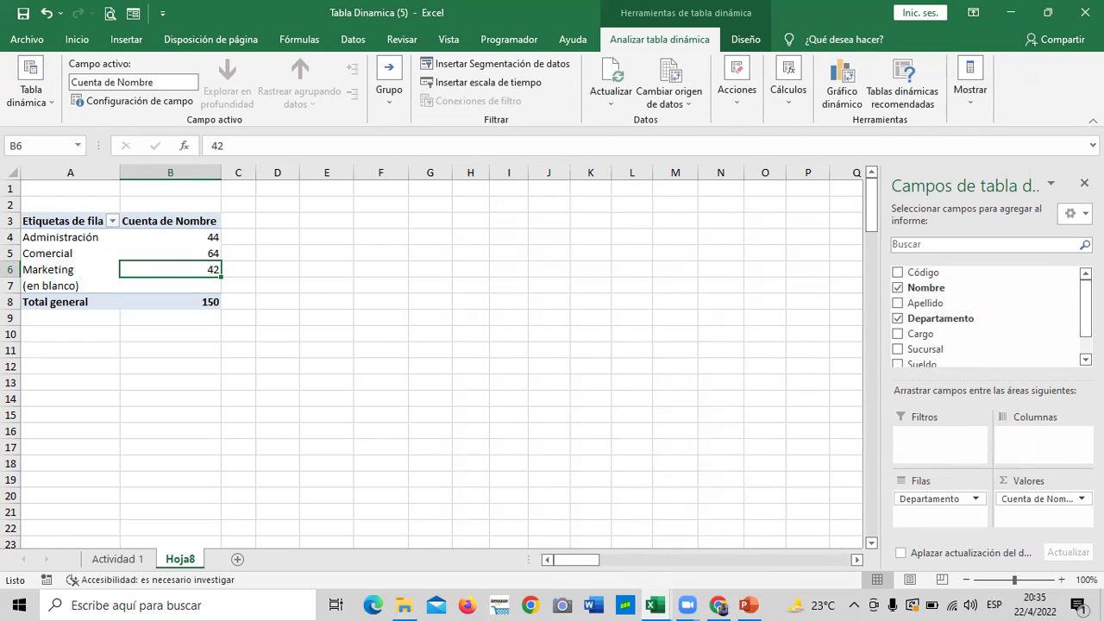
pyautogui.click(1075, 214)
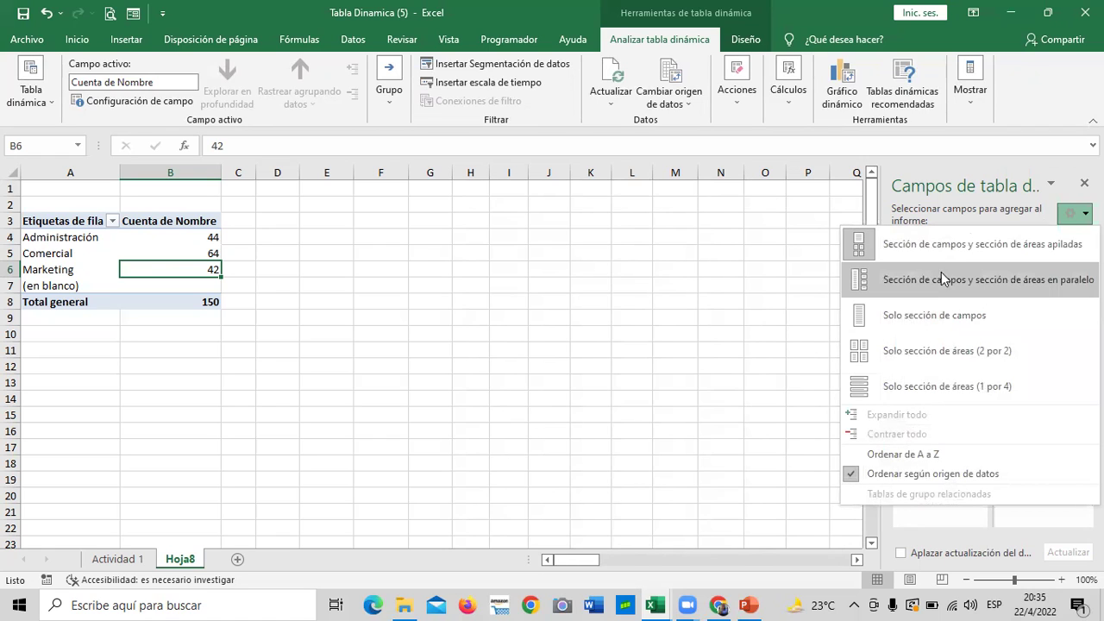
pyautogui.click(891, 353)
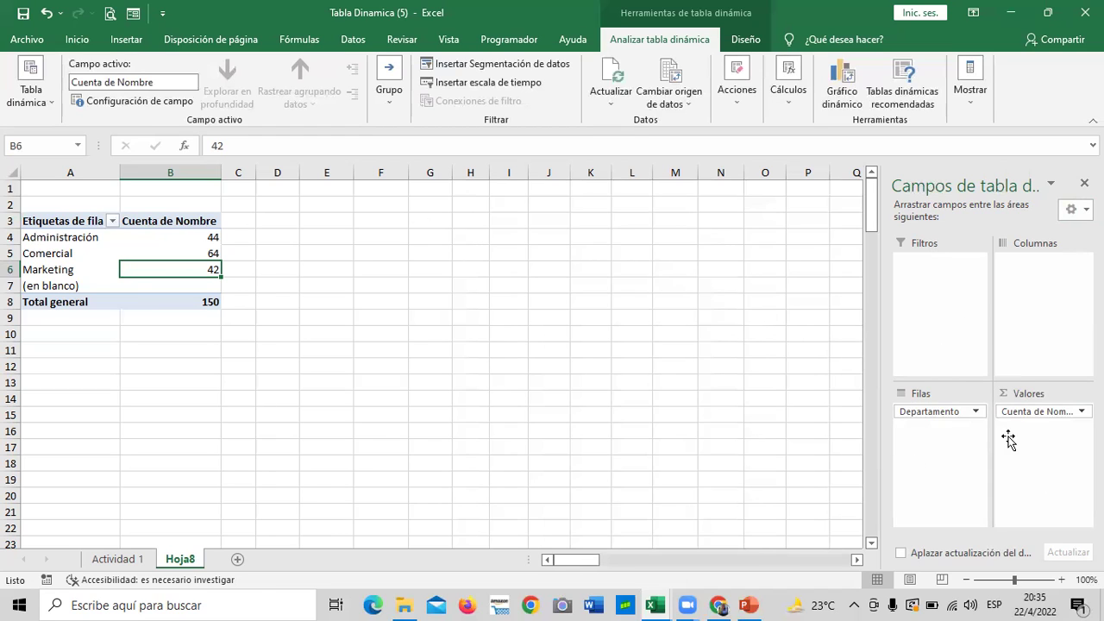
# Try the stacked-areas and fields-only layouts, ending with fields stacked above the areas
pyautogui.click(1074, 210)
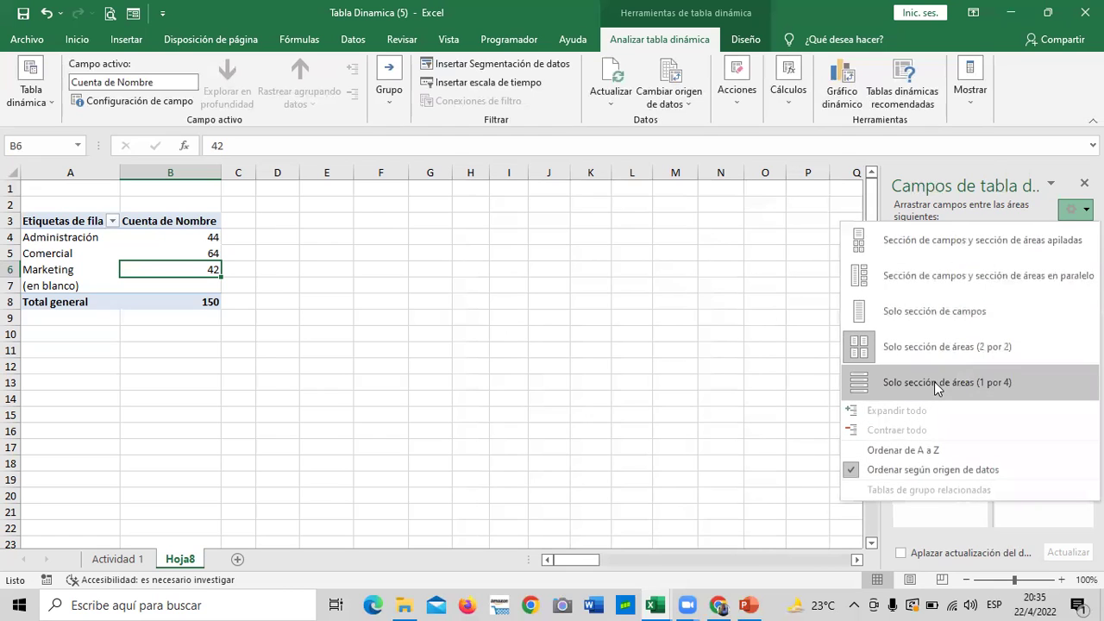
pyautogui.click(934, 383)
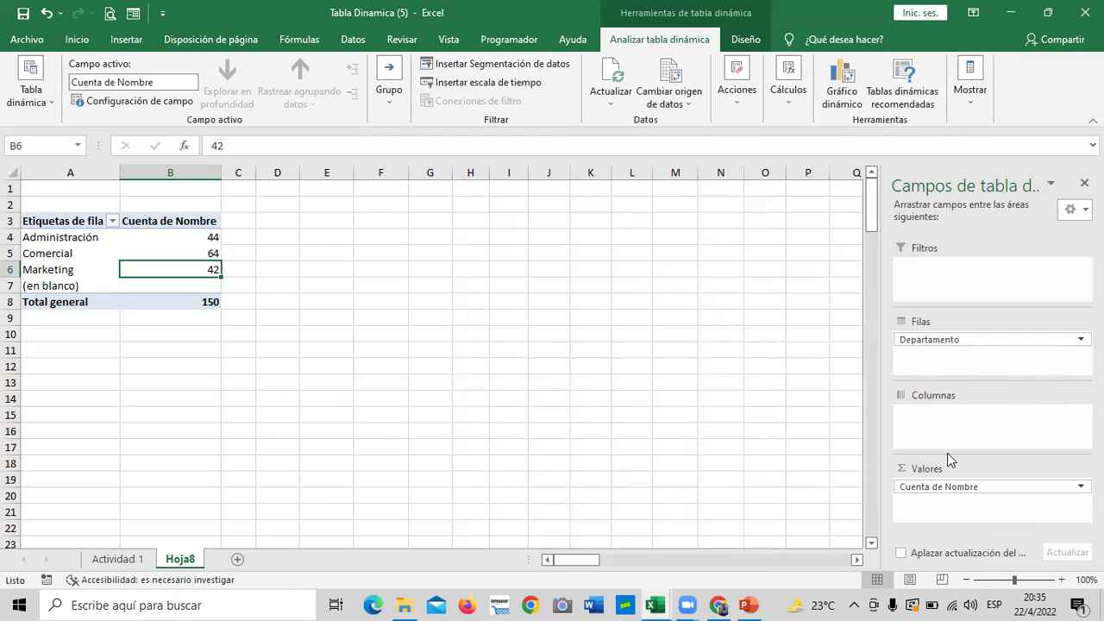
pyautogui.click(1074, 217)
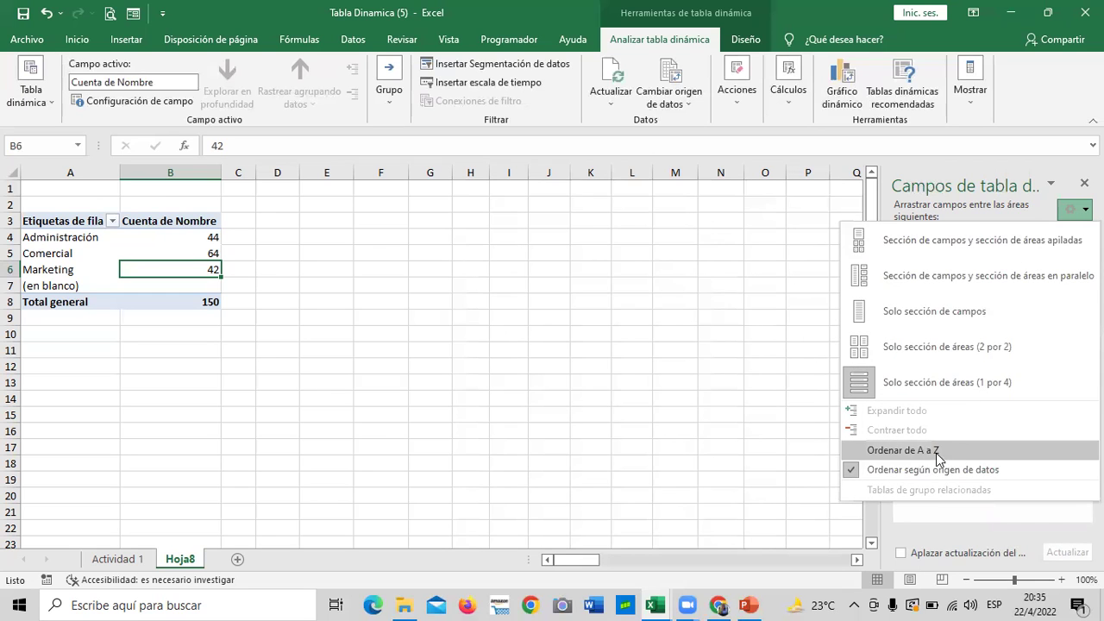
pyautogui.click(936, 251)
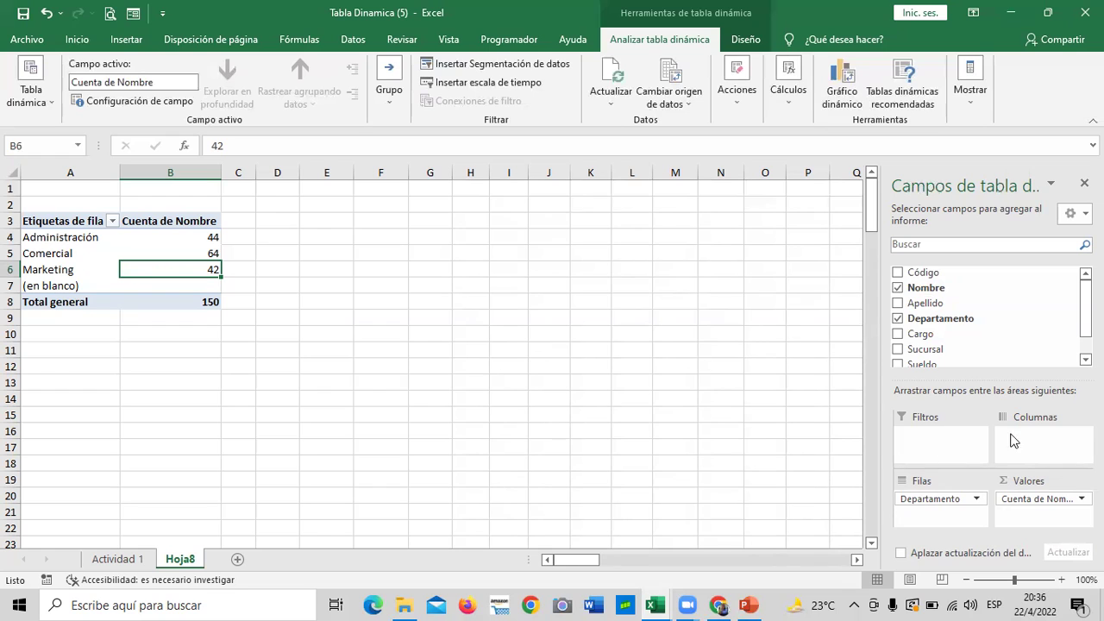
pyautogui.click(1074, 215)
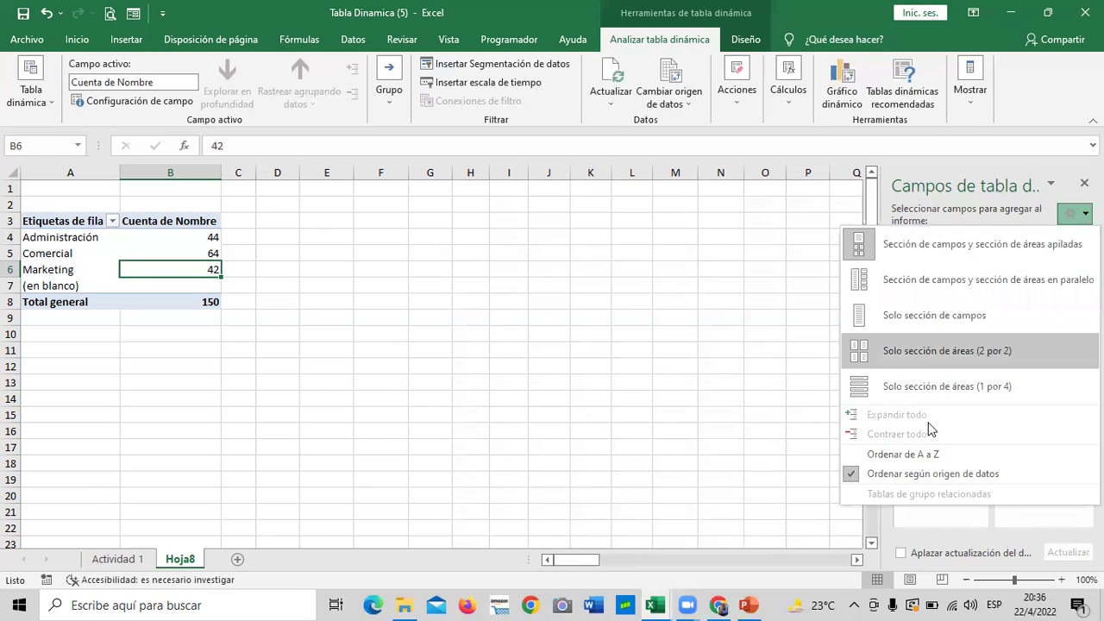
pyautogui.click(912, 316)
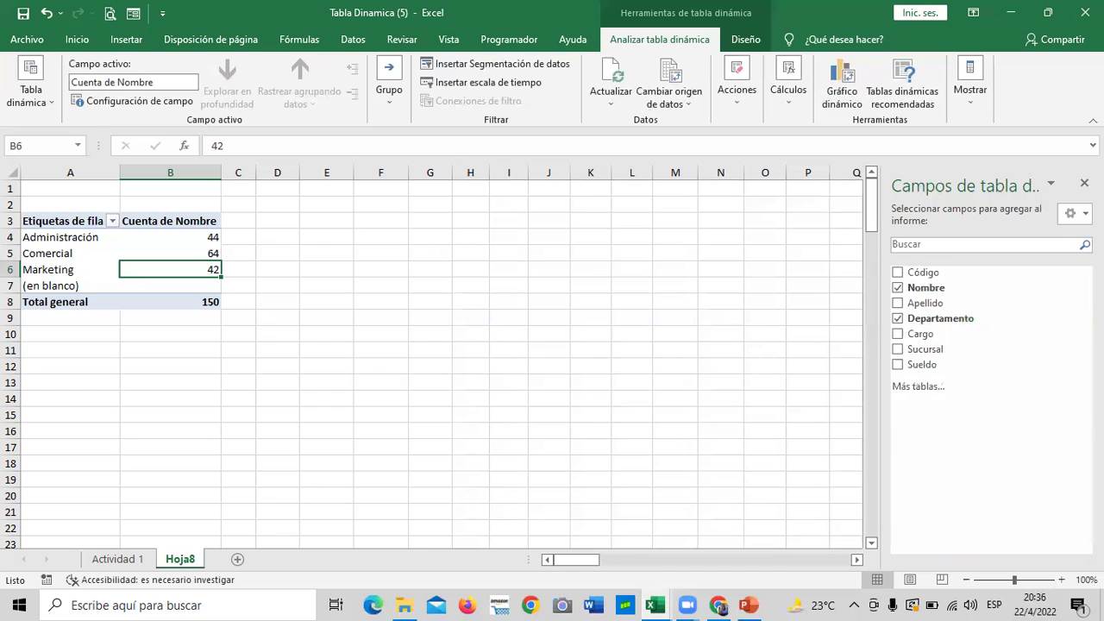
pyautogui.click(1074, 214)
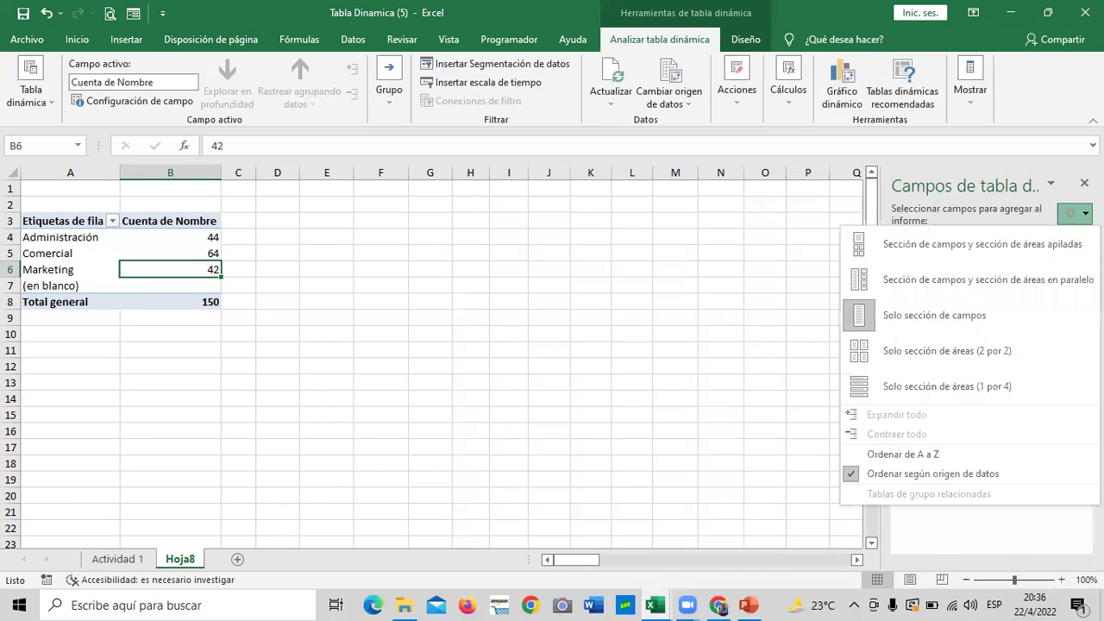
pyautogui.click(945, 244)
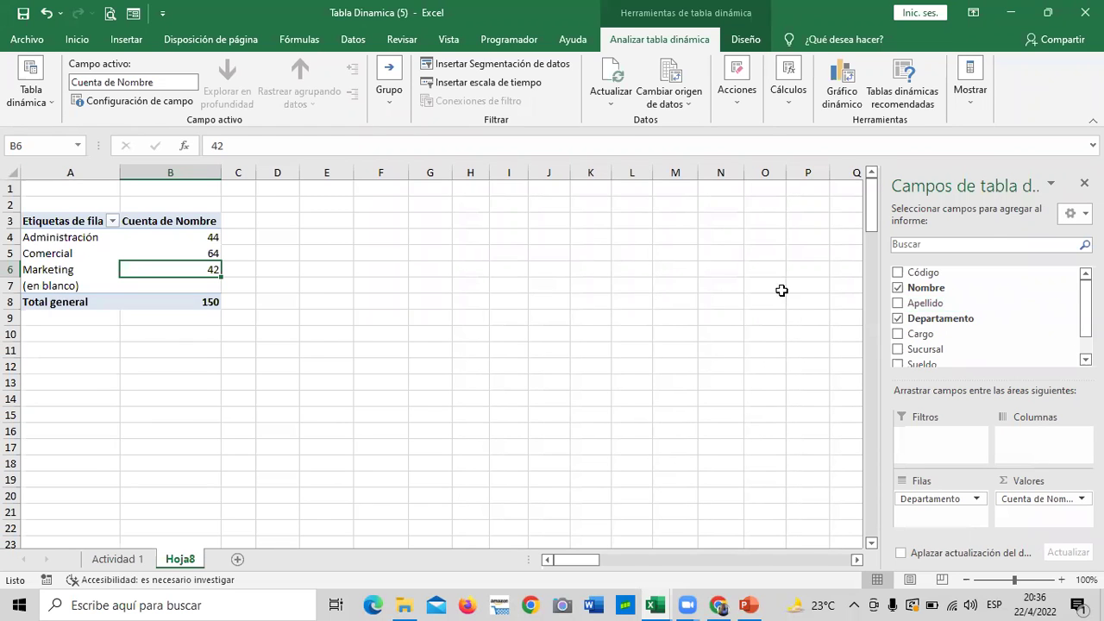
# Reselect the department pivot and bring up its Diseño tab
pyautogui.click(577, 279)
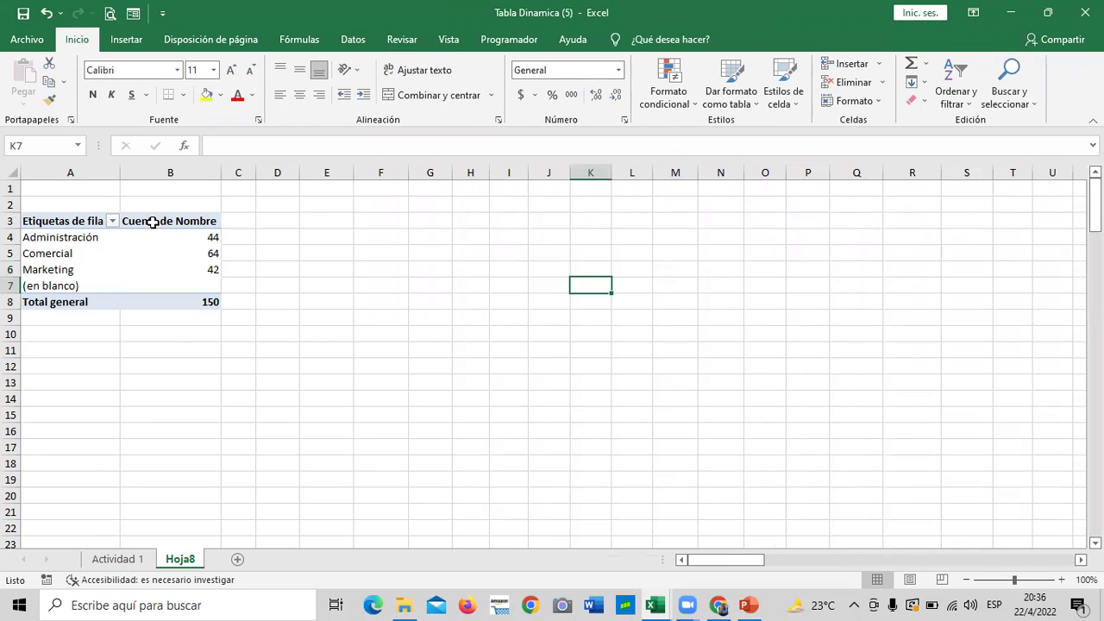
pyautogui.click(153, 221)
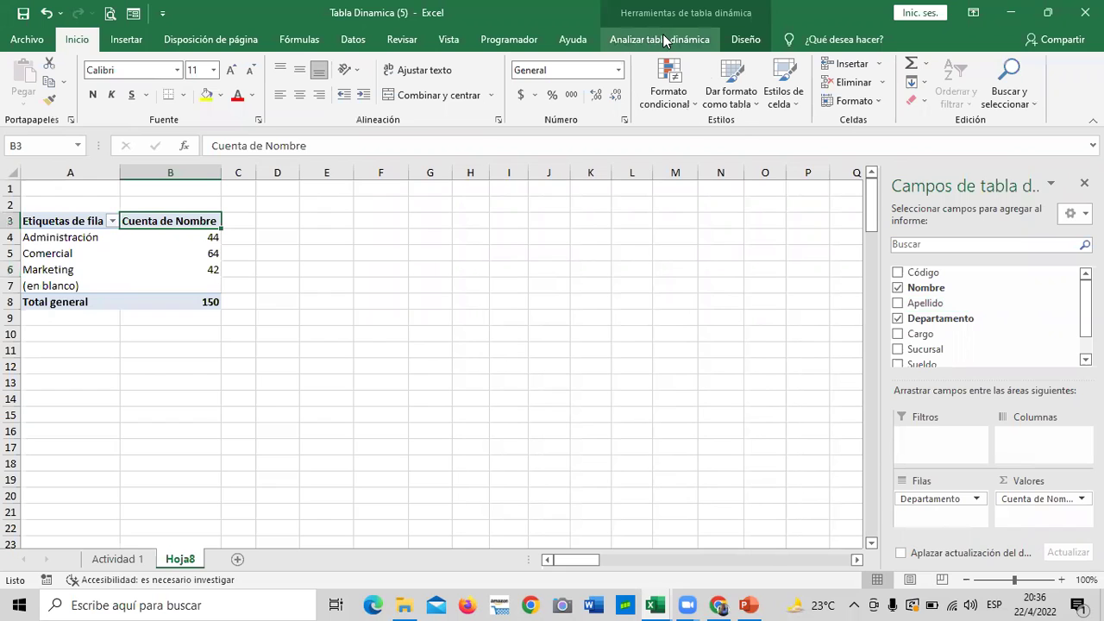
pyautogui.click(741, 42)
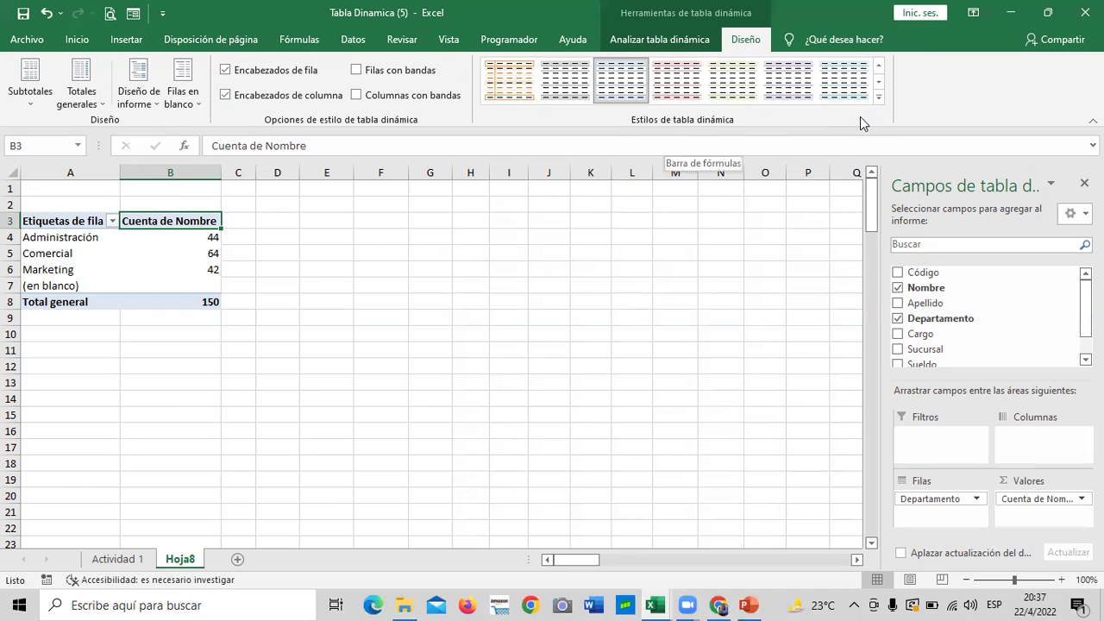
# Browse the pivot styles gallery without applying one, then bring up the Etiquetas de fila filter
pyautogui.click(878, 101)
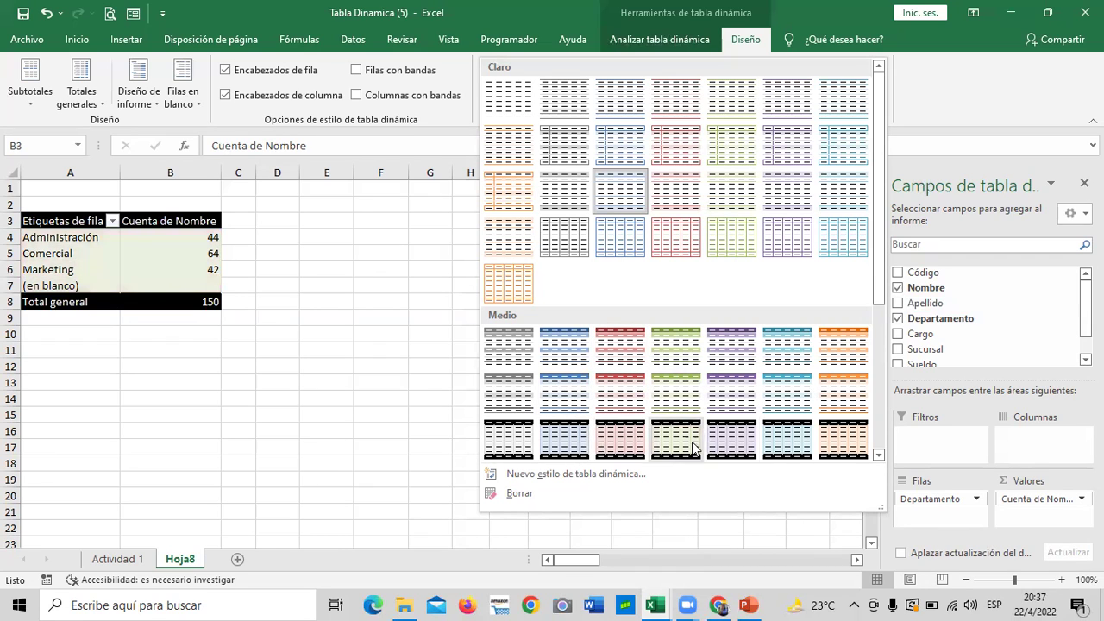
pyautogui.moveTo(884, 300); pyautogui.dragTo(882, 452)
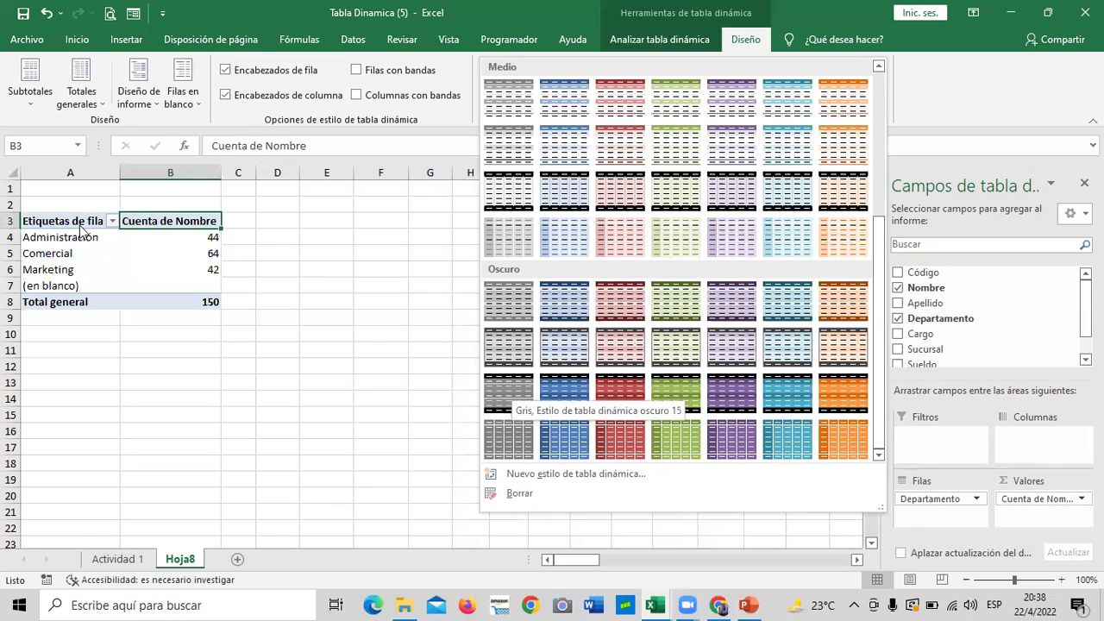
pyautogui.click(112, 224)
pyautogui.click(110, 221)
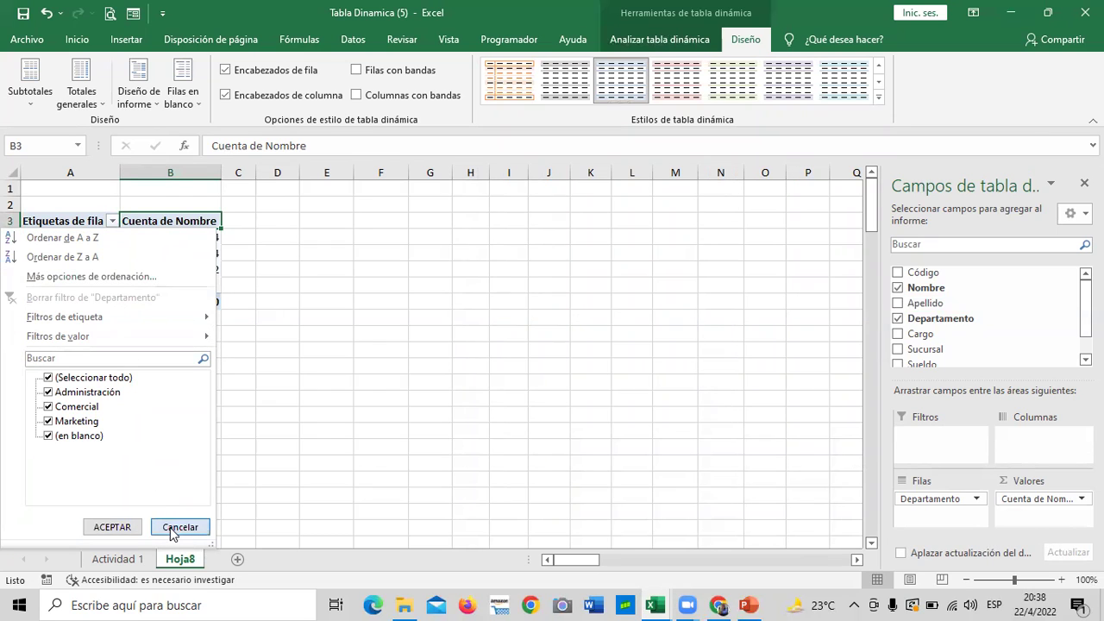
# Apply the dark orange PivotTable style to the department pivot
pyautogui.click(171, 530)
pyautogui.click(345, 402)
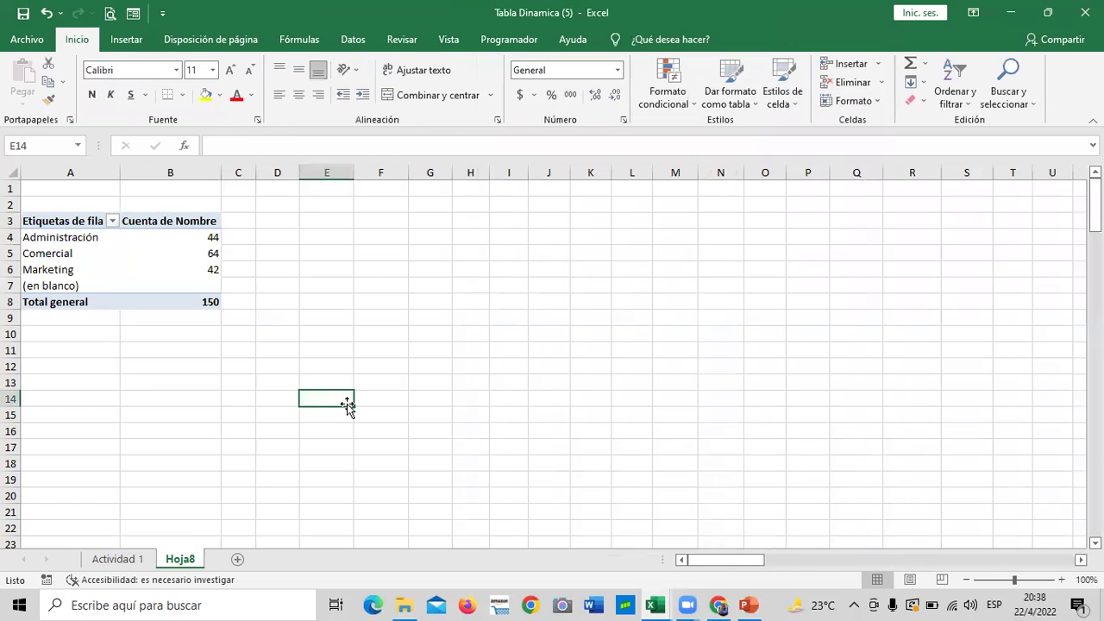
pyautogui.click(115, 267)
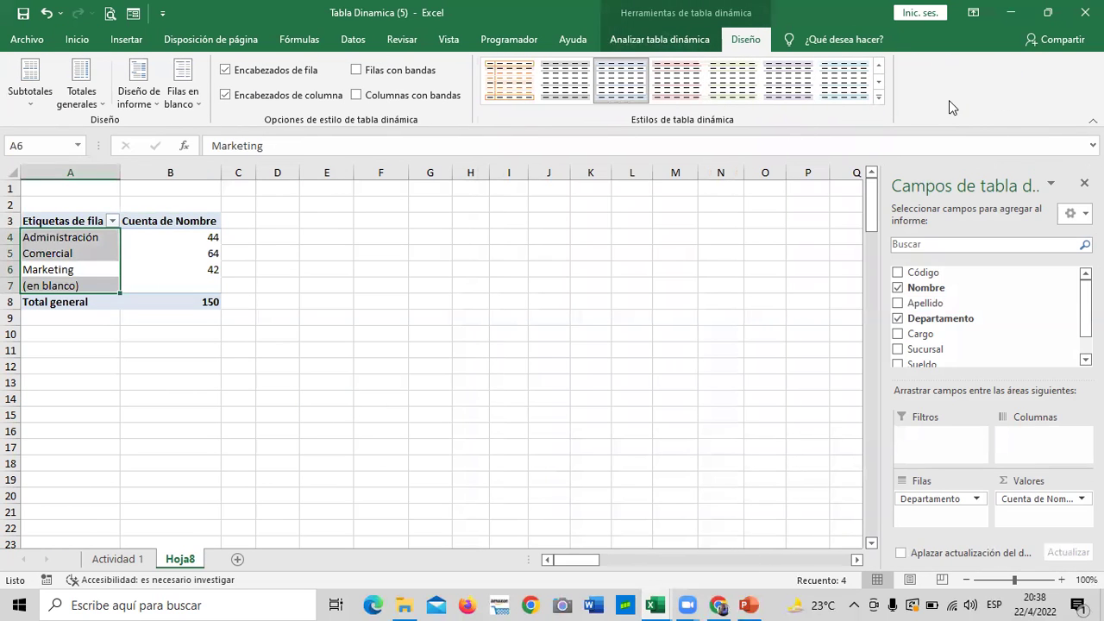
pyautogui.click(878, 103)
pyautogui.moveTo(873, 218); pyautogui.dragTo(872, 397)
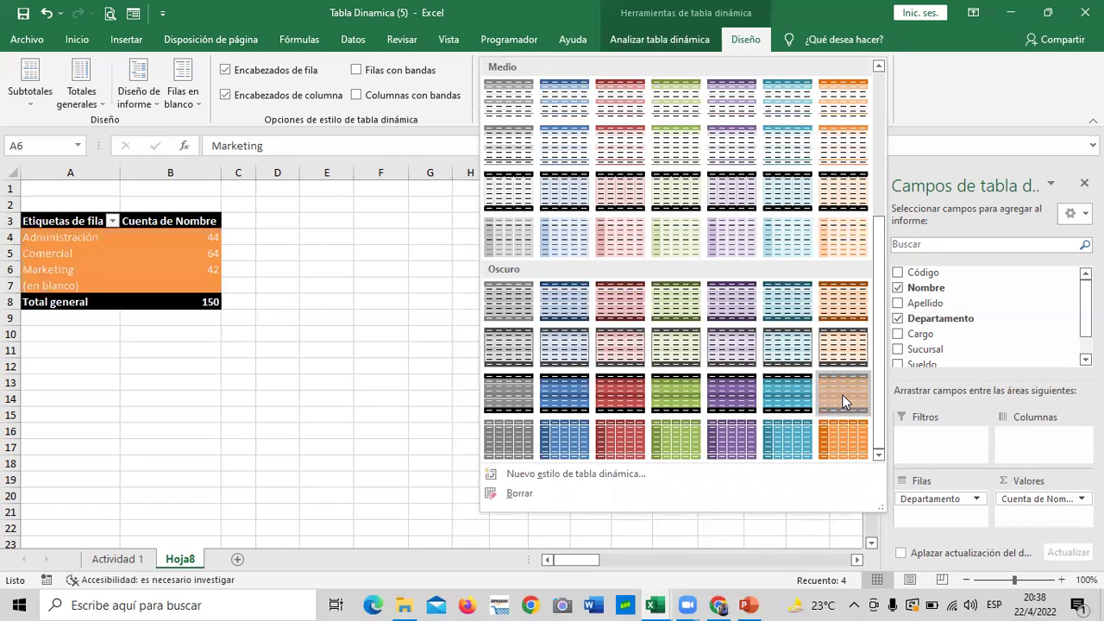
pyautogui.click(842, 395)
pyautogui.click(552, 221)
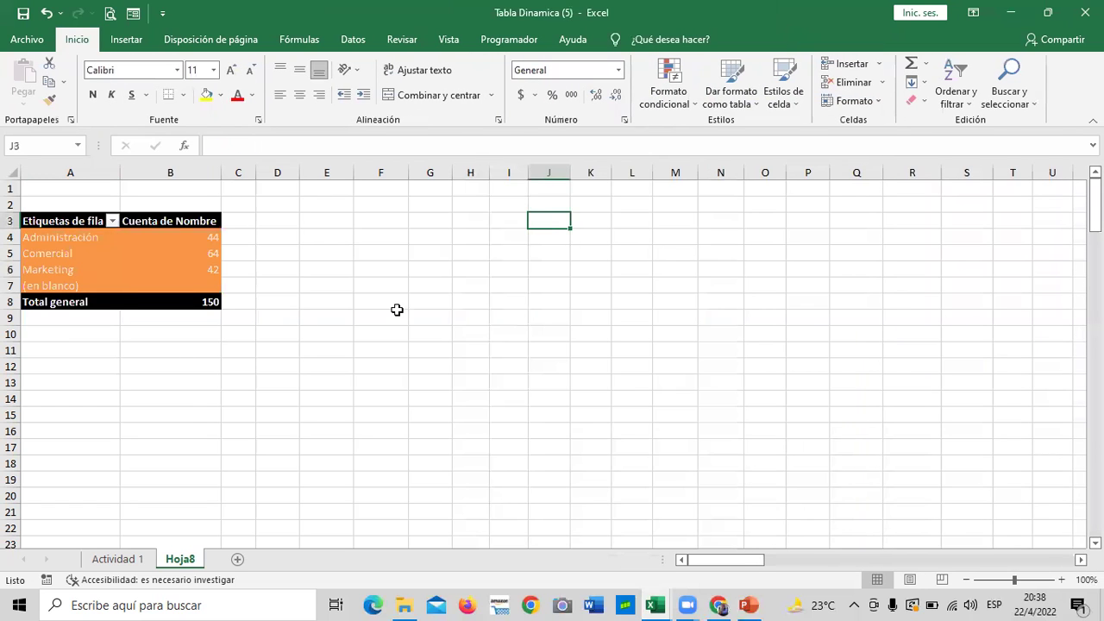
pyautogui.click(191, 252)
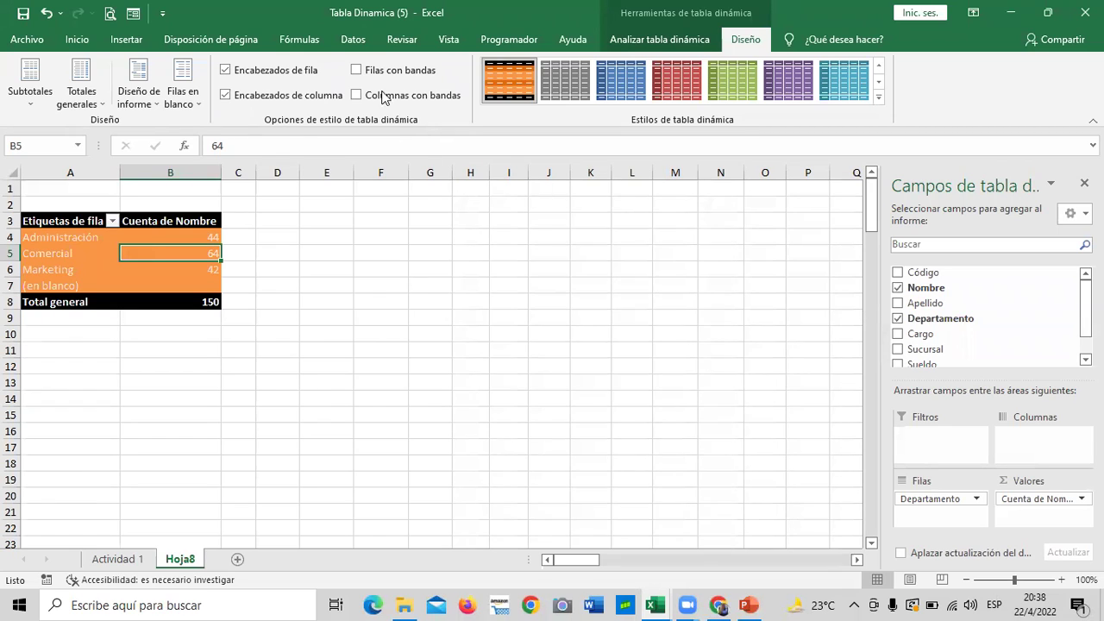
# Keep row and column header emphasis on and turn on banded rows
pyautogui.click(226, 70)
pyautogui.click(226, 95)
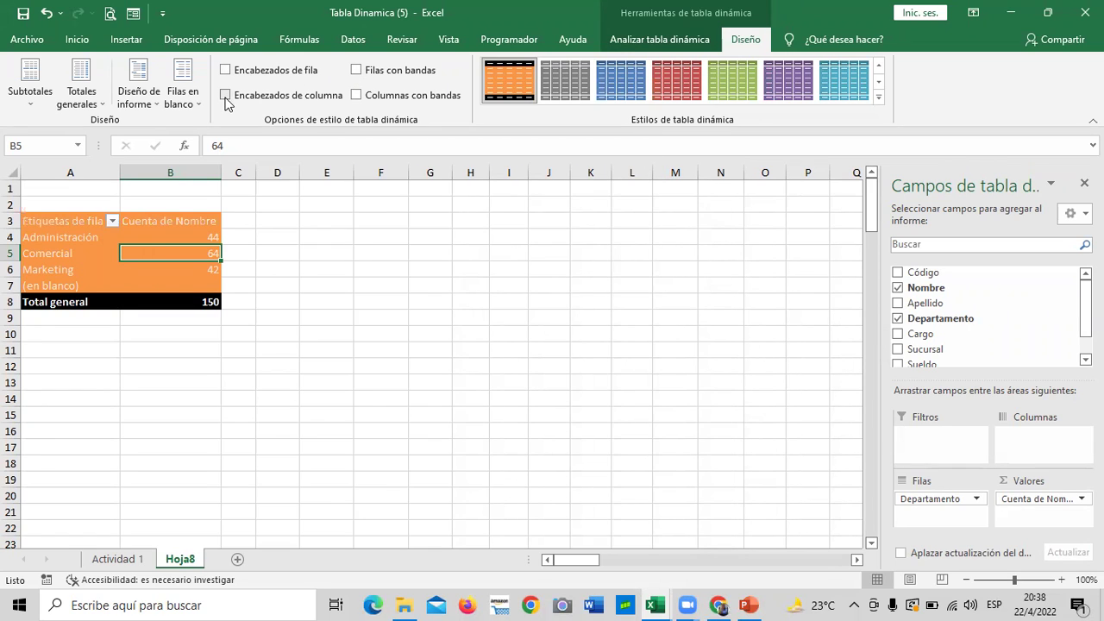
pyautogui.click(376, 316)
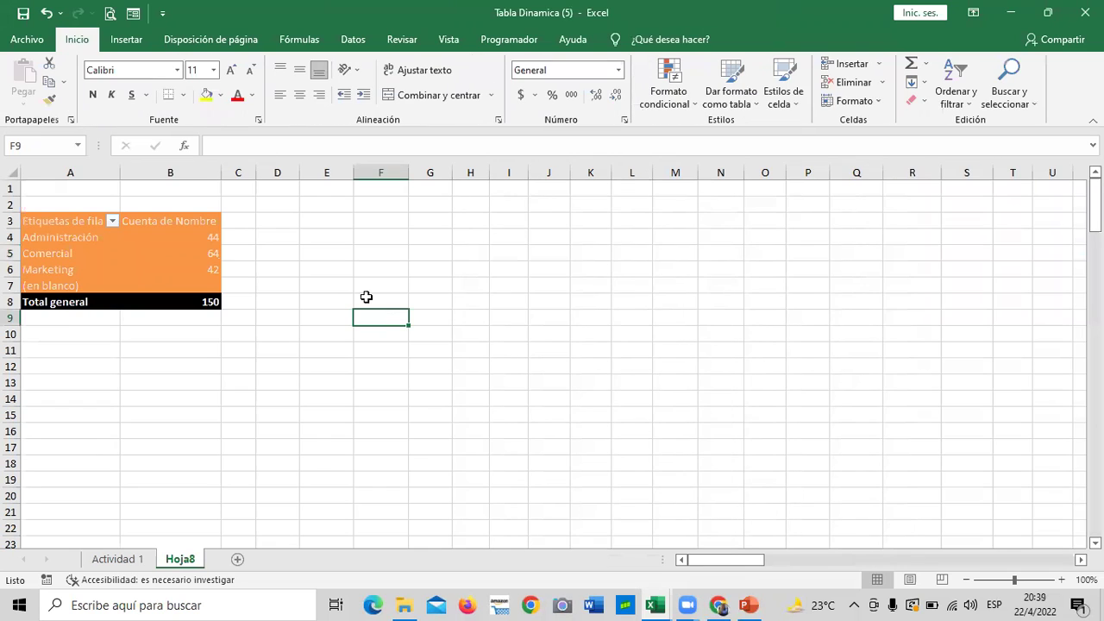
pyautogui.click(180, 252)
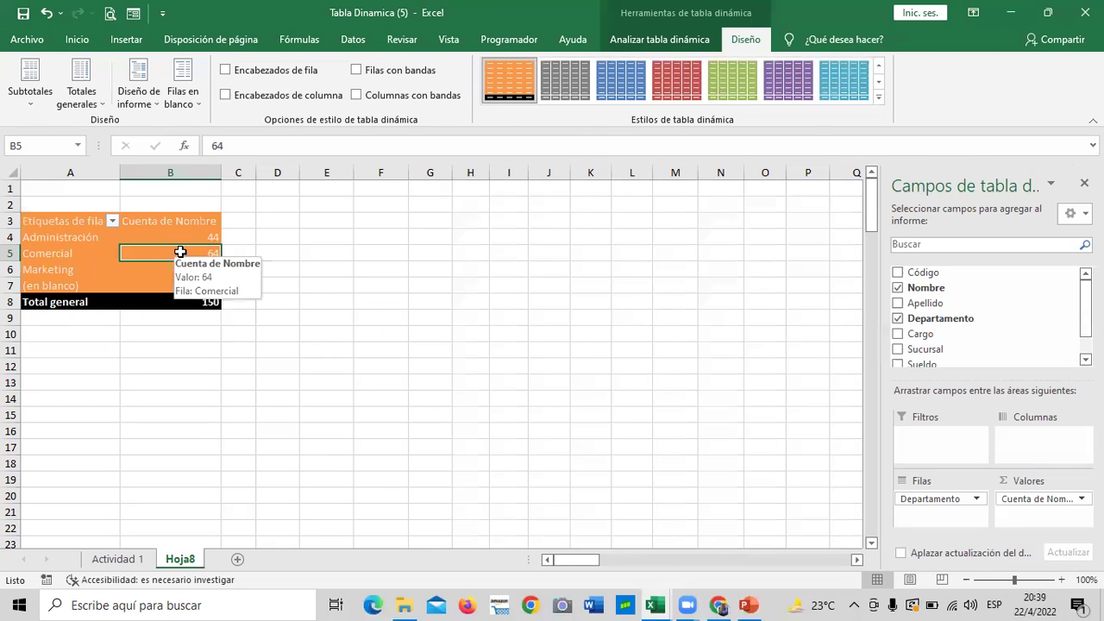
pyautogui.click(226, 95)
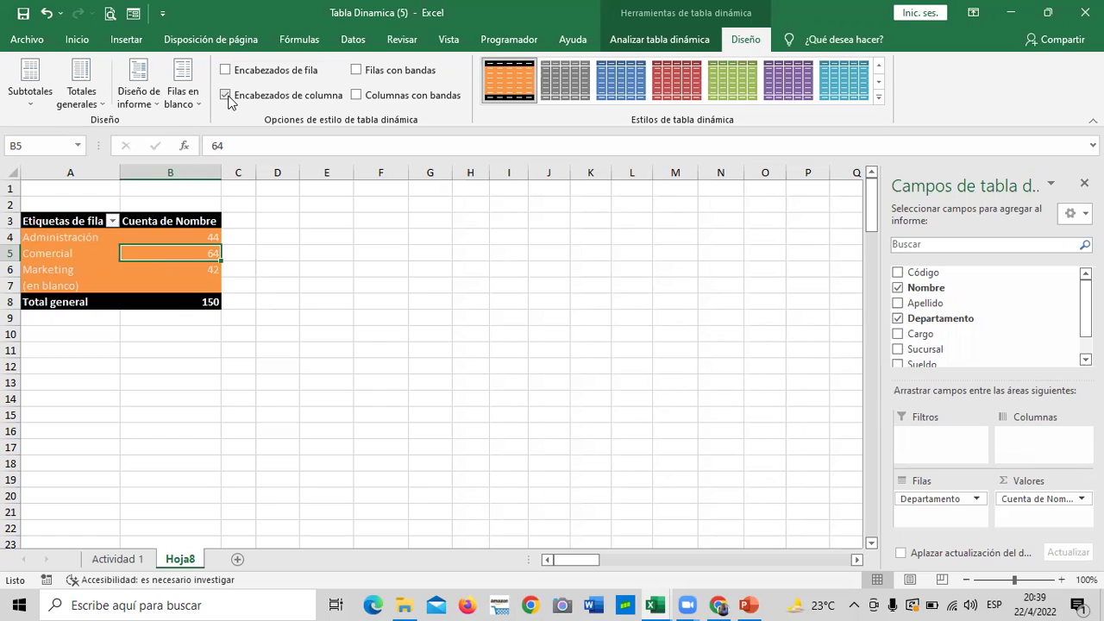
pyautogui.click(248, 72)
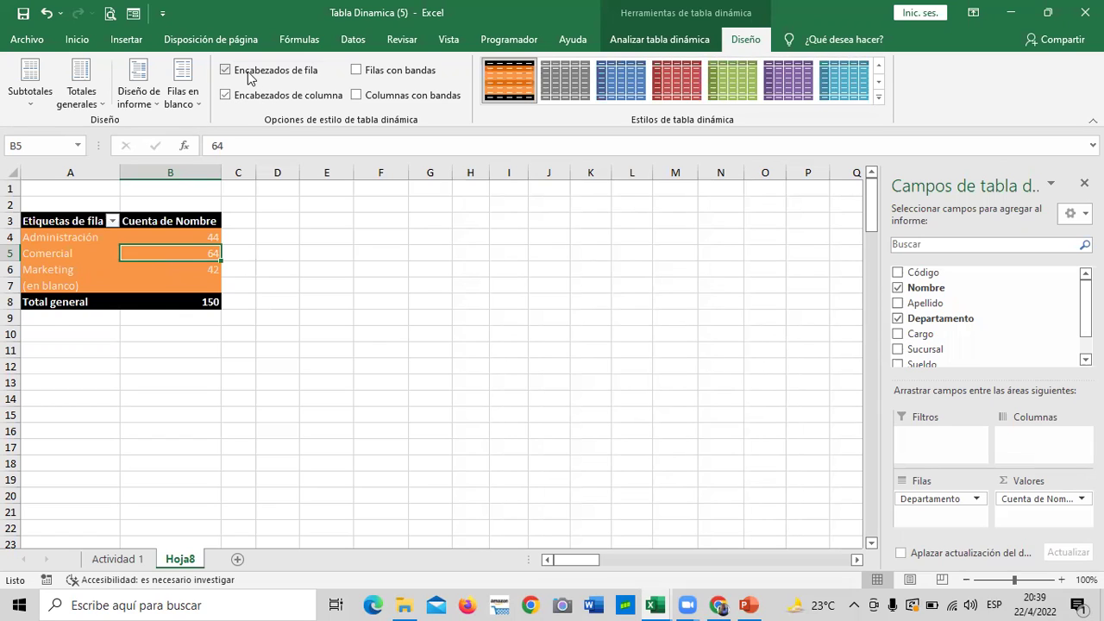
pyautogui.click(248, 72)
pyautogui.click(247, 72)
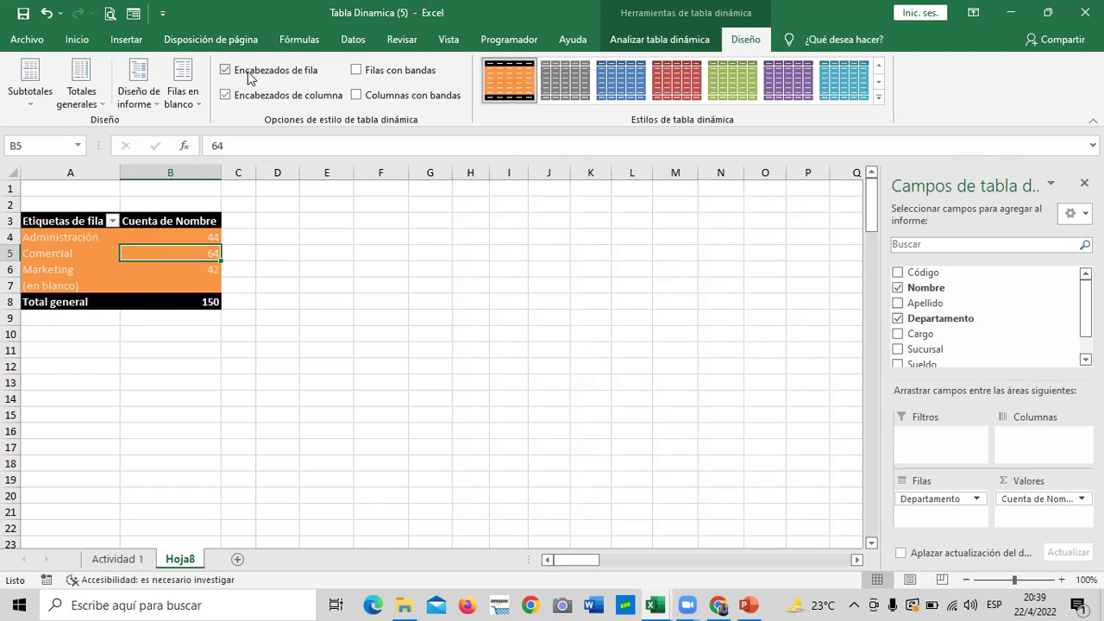
pyautogui.click(357, 70)
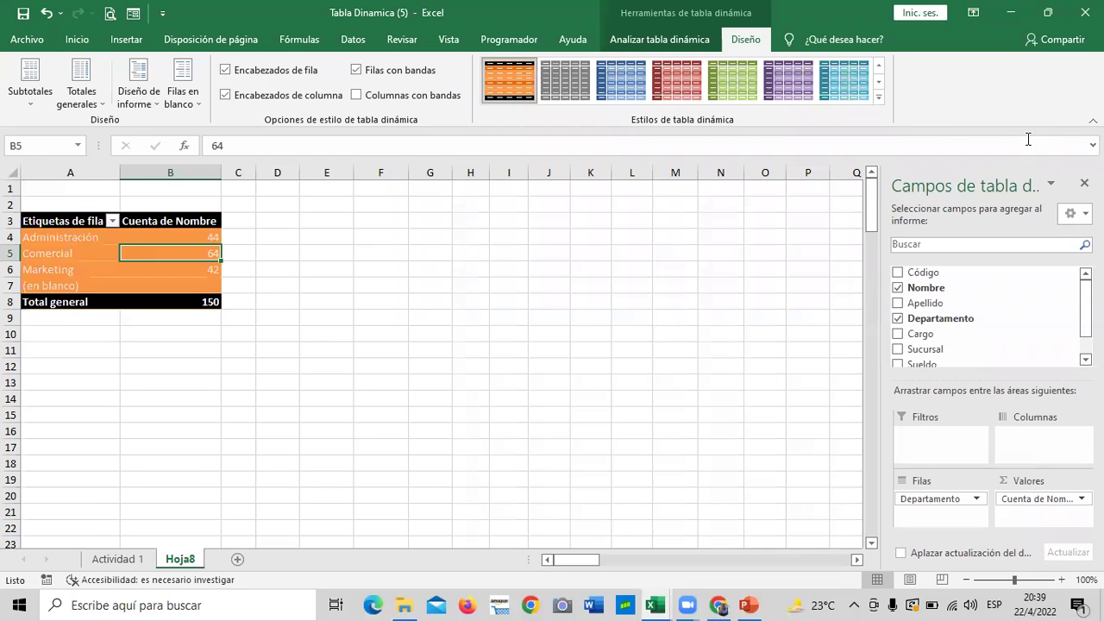
pyautogui.click(878, 101)
pyautogui.moveTo(876, 220); pyautogui.dragTo(872, 87)
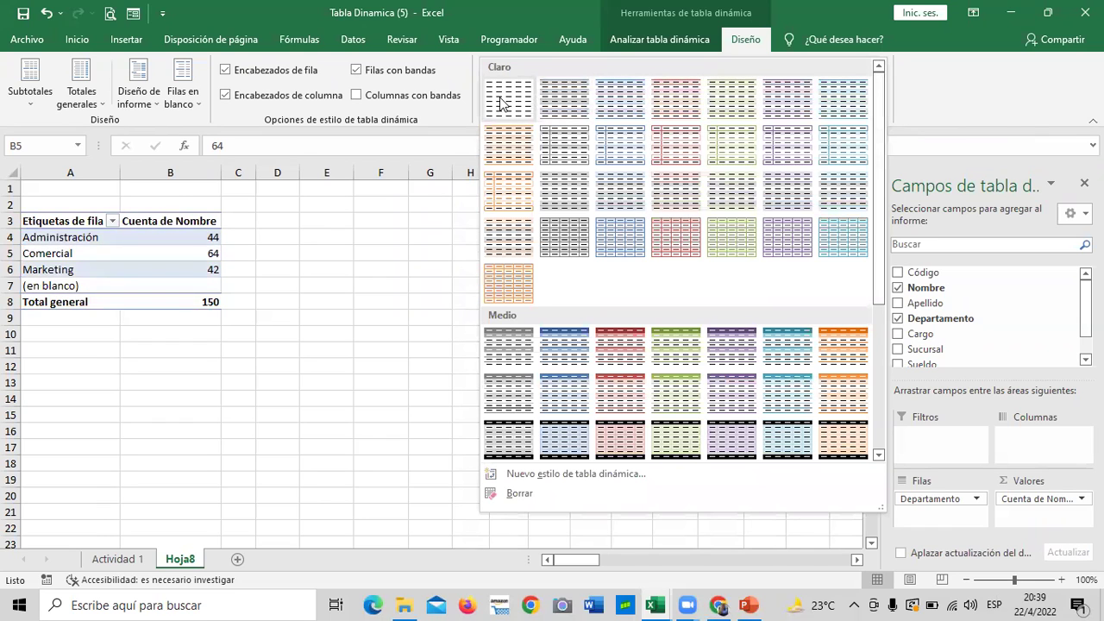
# Apply the 'Azul claro, Estilo de tabla dinámica medio 2' style to the pivot
pyautogui.click(559, 359)
pyautogui.click(422, 320)
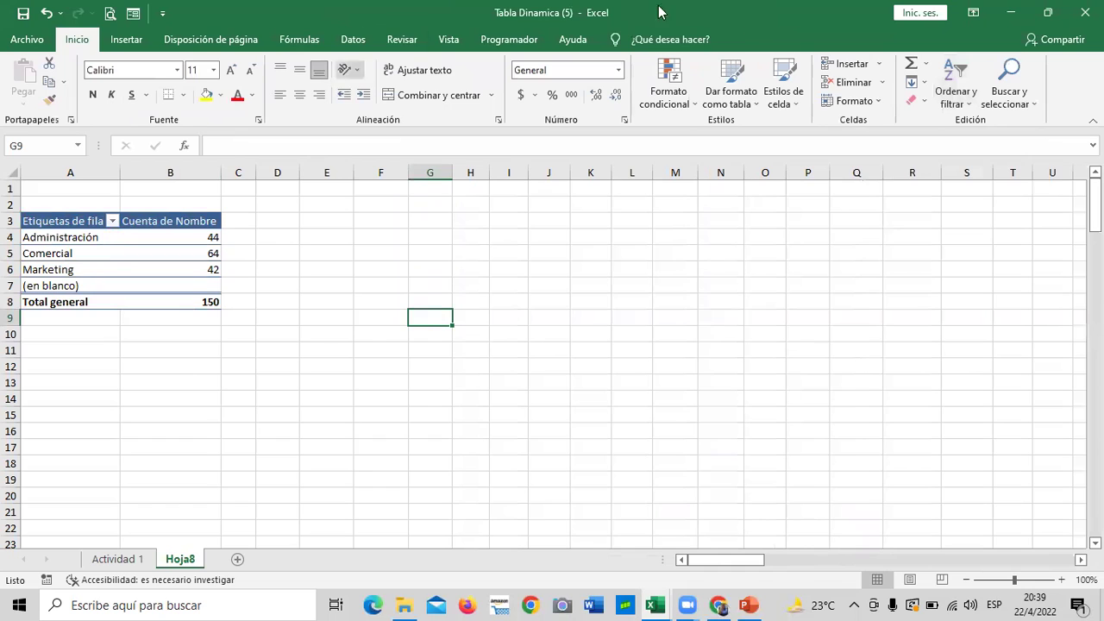
pyautogui.click(204, 267)
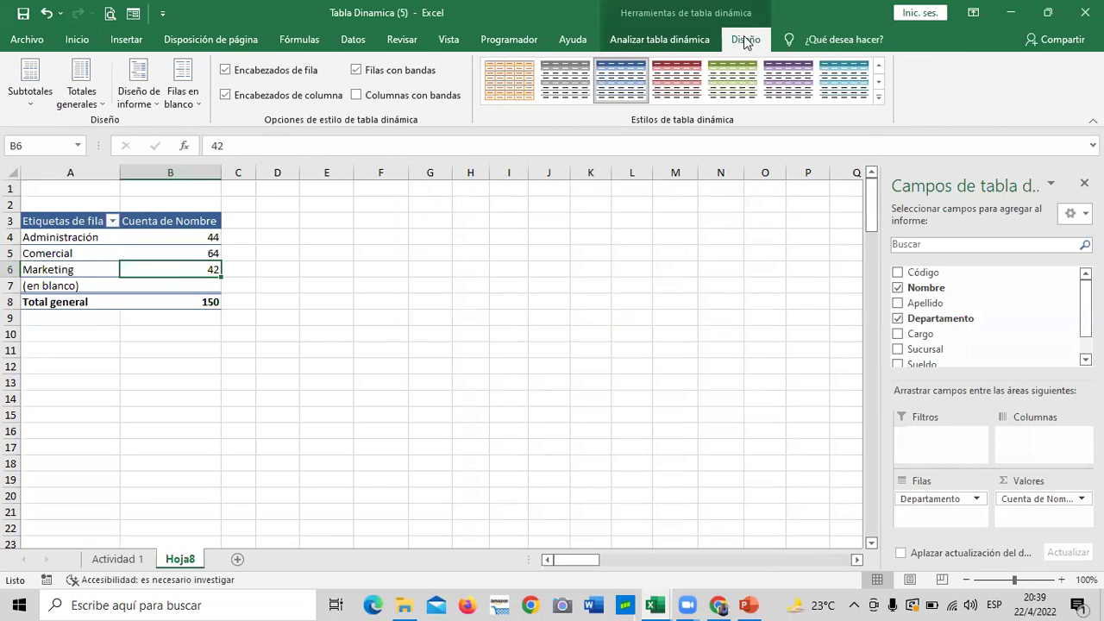
# Keep banded rows on and switch on banded columns
pyautogui.click(369, 72)
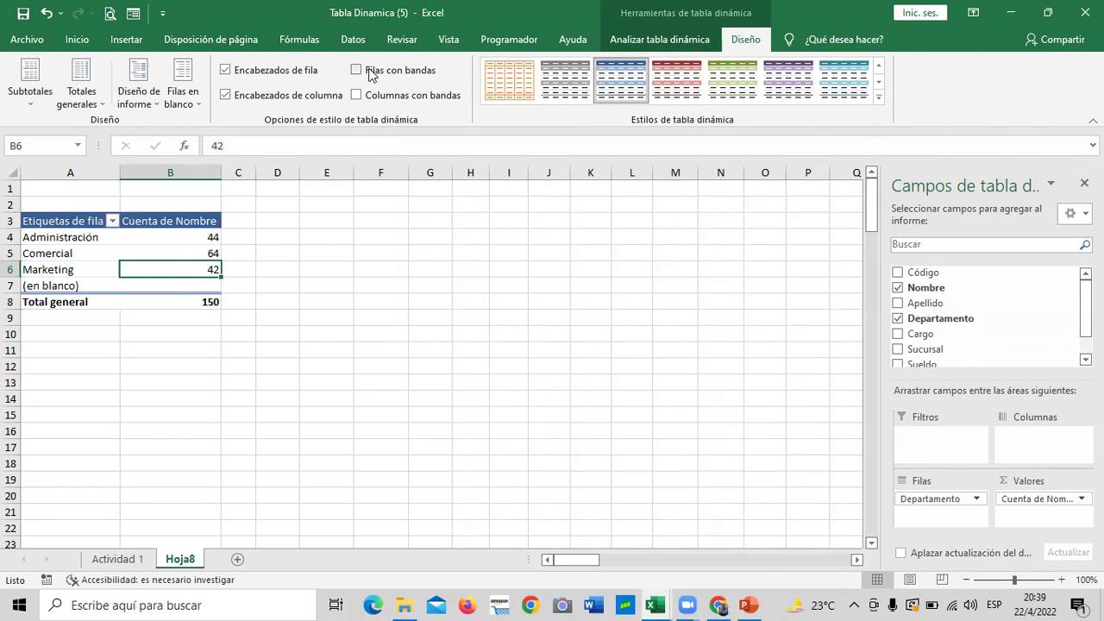
pyautogui.click(370, 72)
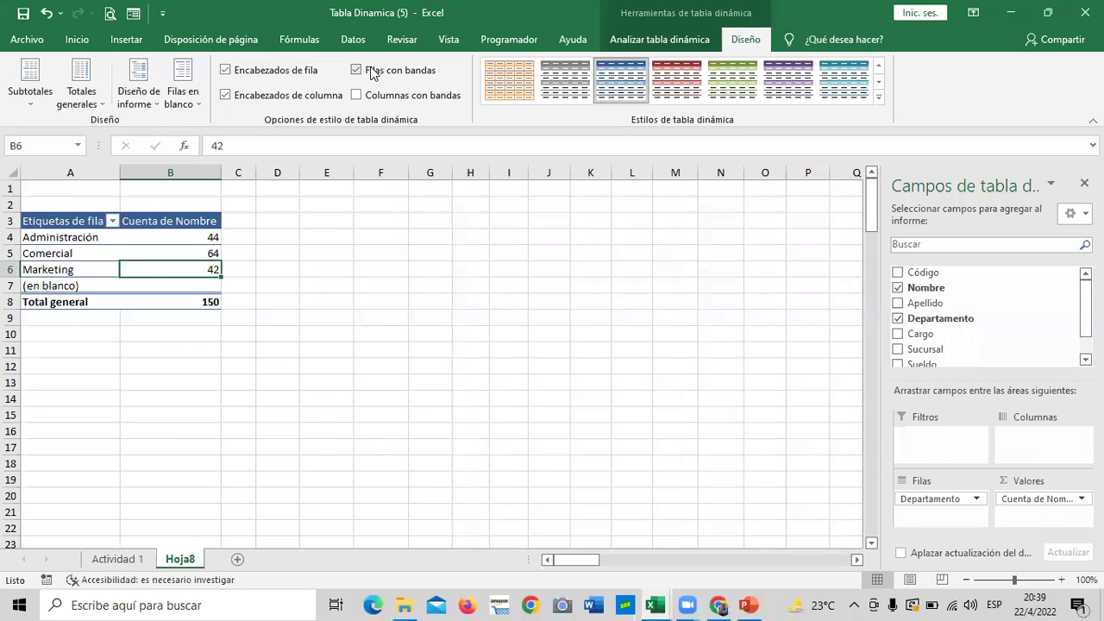
pyautogui.click(371, 72)
pyautogui.click(371, 73)
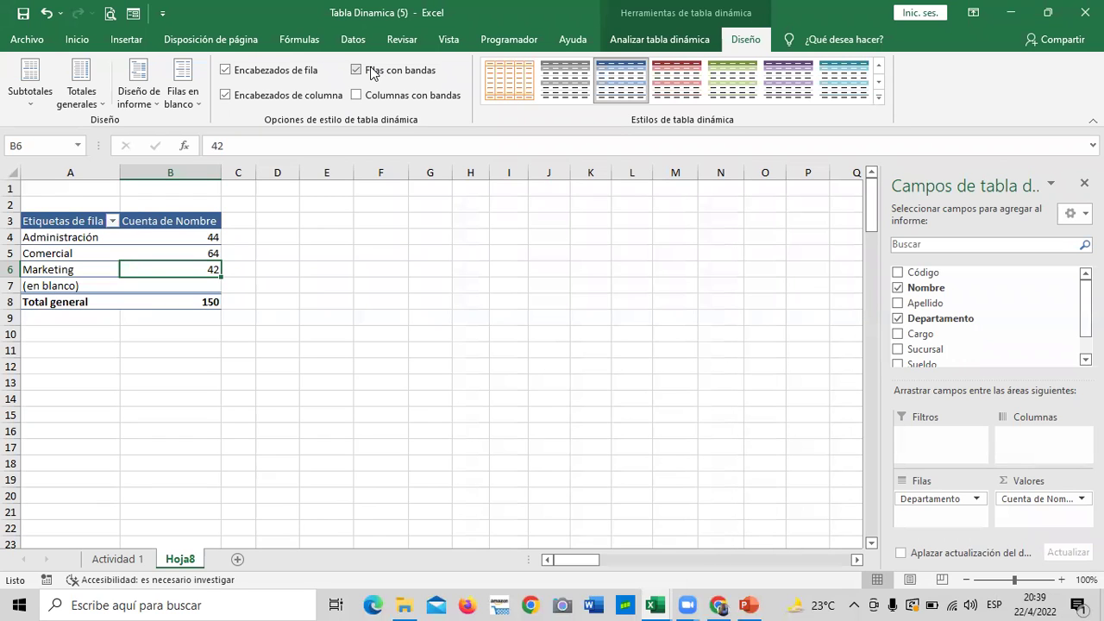
pyautogui.click(369, 99)
pyautogui.click(369, 99)
pyautogui.click(368, 100)
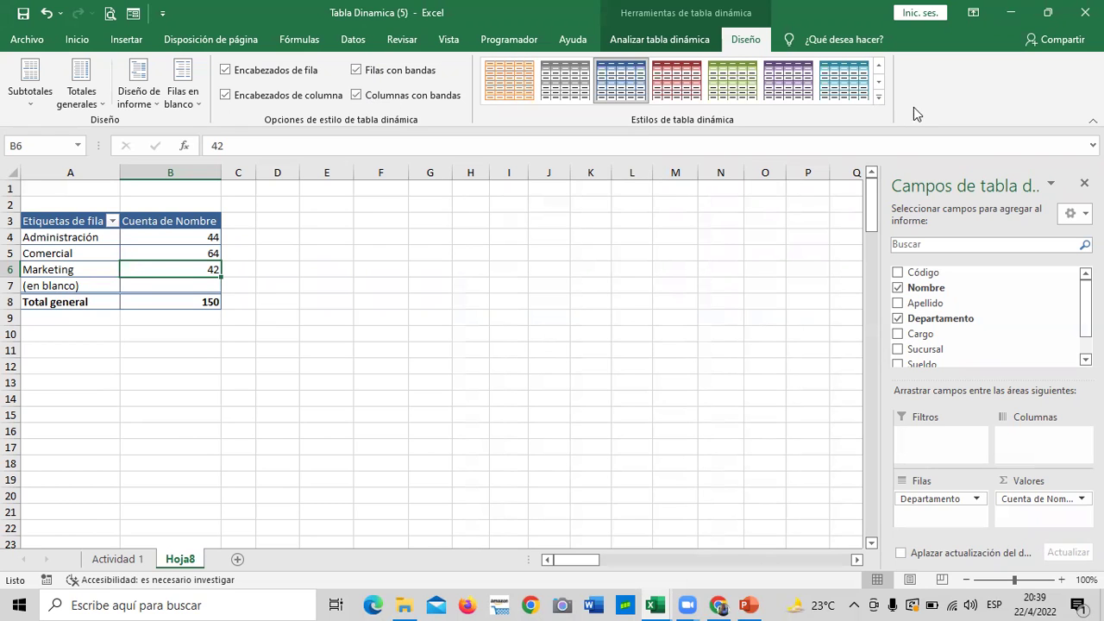
pyautogui.click(880, 101)
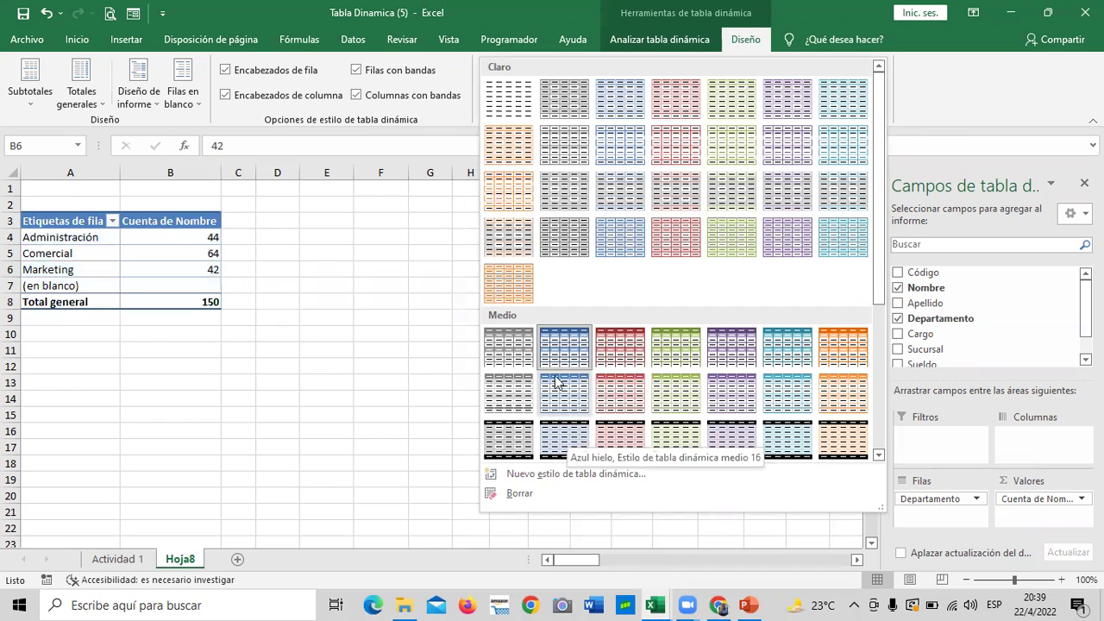
# Apply the blue Medio style with black headers, keeping banded rows and columns on
pyautogui.click(571, 440)
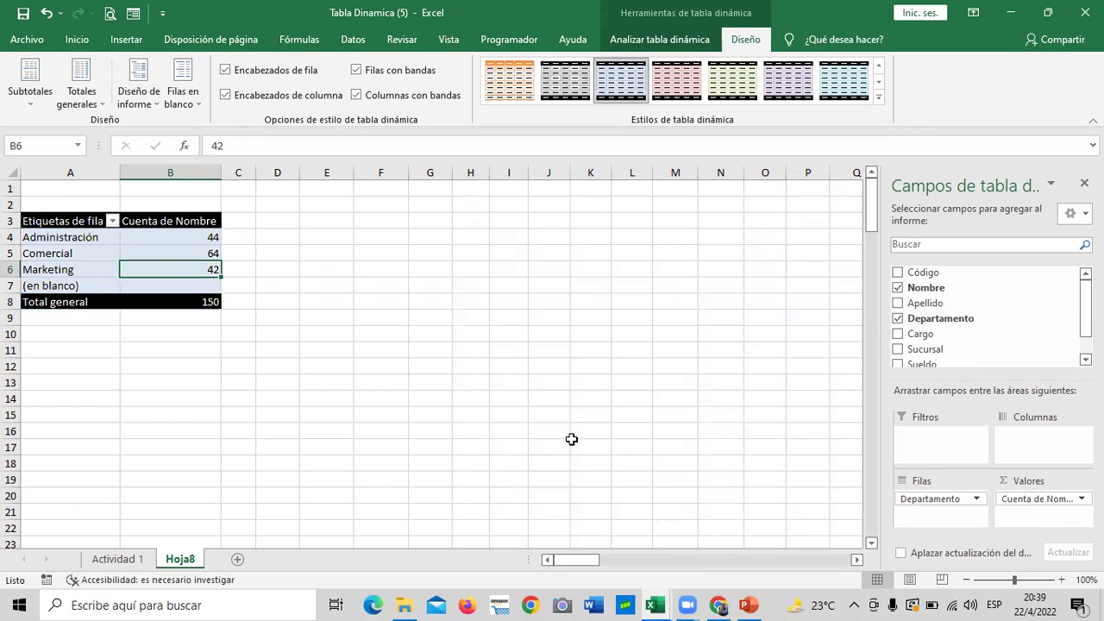
pyautogui.click(377, 73)
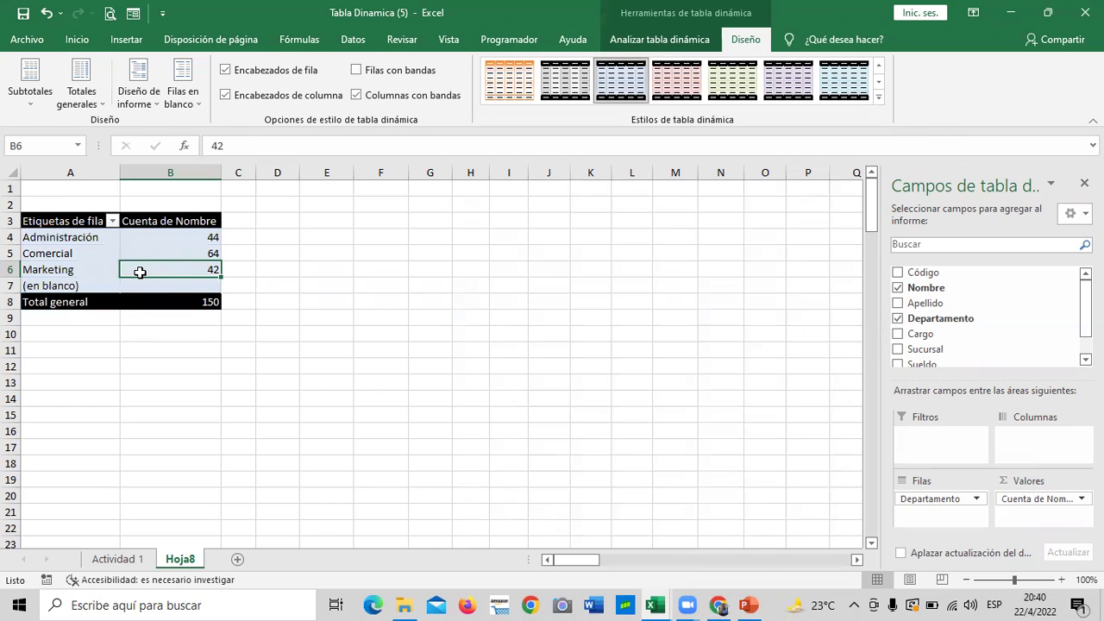
pyautogui.click(364, 96)
pyautogui.click(358, 99)
pyautogui.click(356, 70)
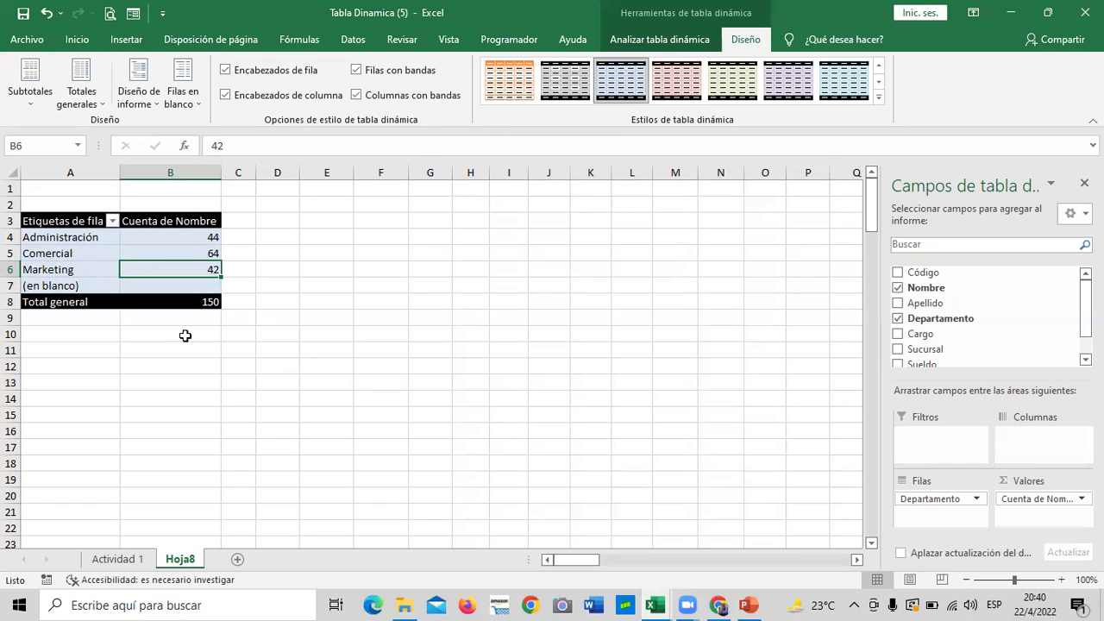
pyautogui.click(269, 291)
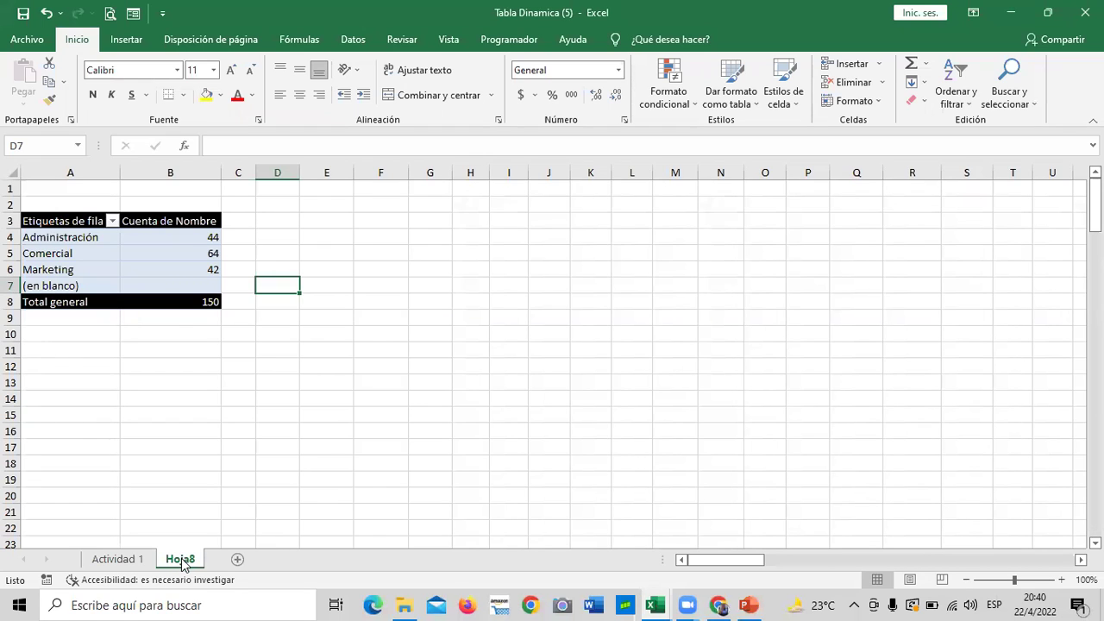
# Rename Hoja8 to 'Tabla dinámica 1' and go back to the Actividad 1 sheet
pyautogui.rightClick(181, 559)
pyautogui.click(259, 411)
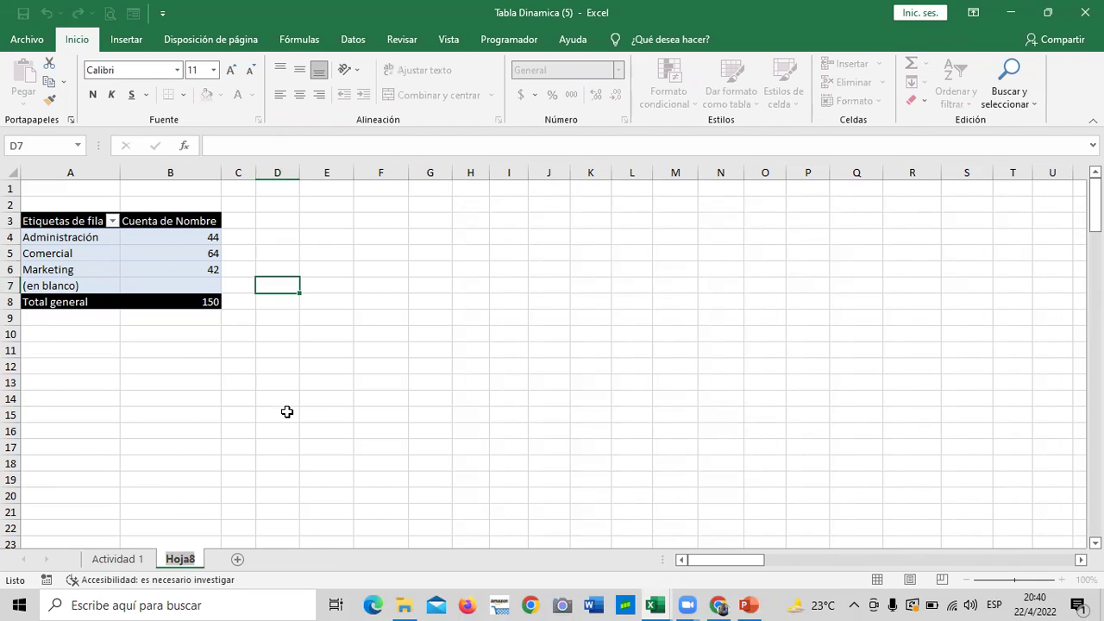
pyautogui.write('TA')
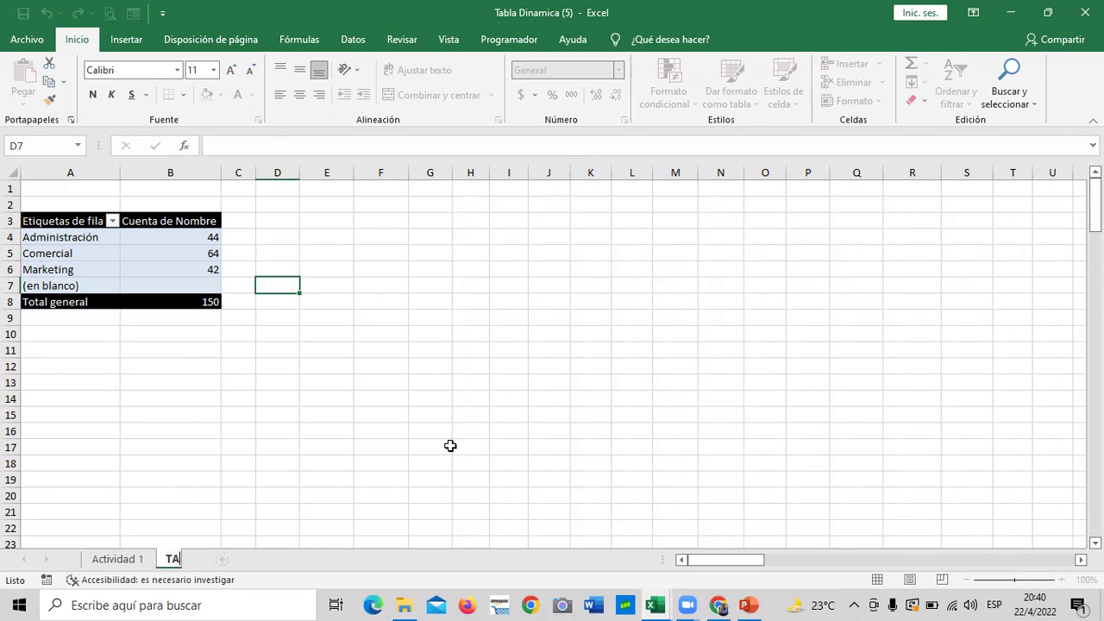
pyautogui.press('BackSpace')
pyautogui.write('abla di ')
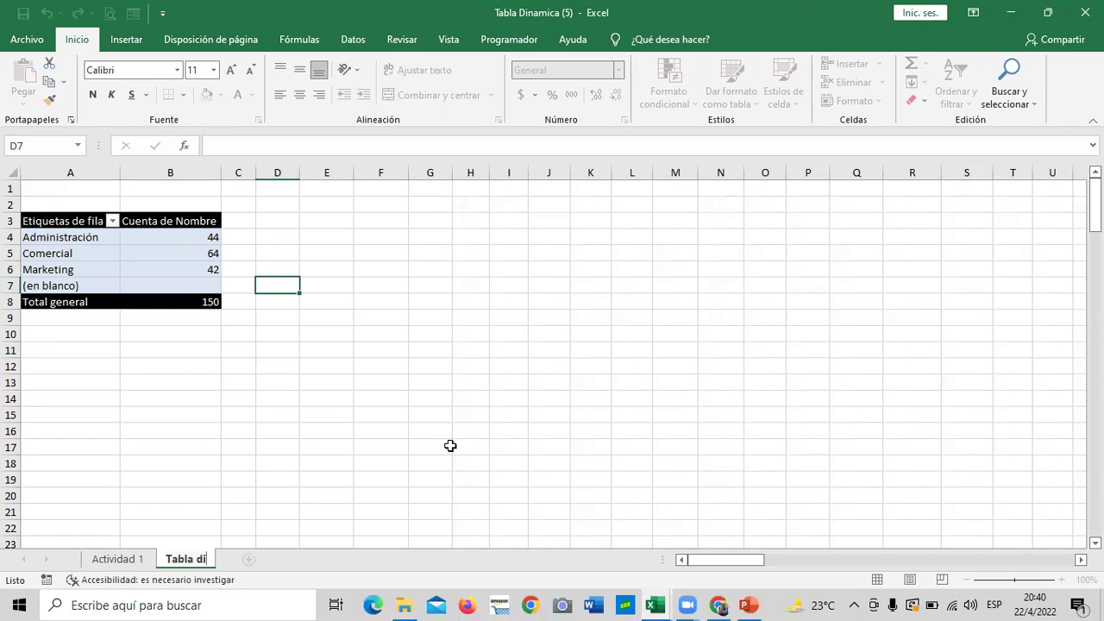
pyautogui.write('námica 1')
pyautogui.click(478, 351)
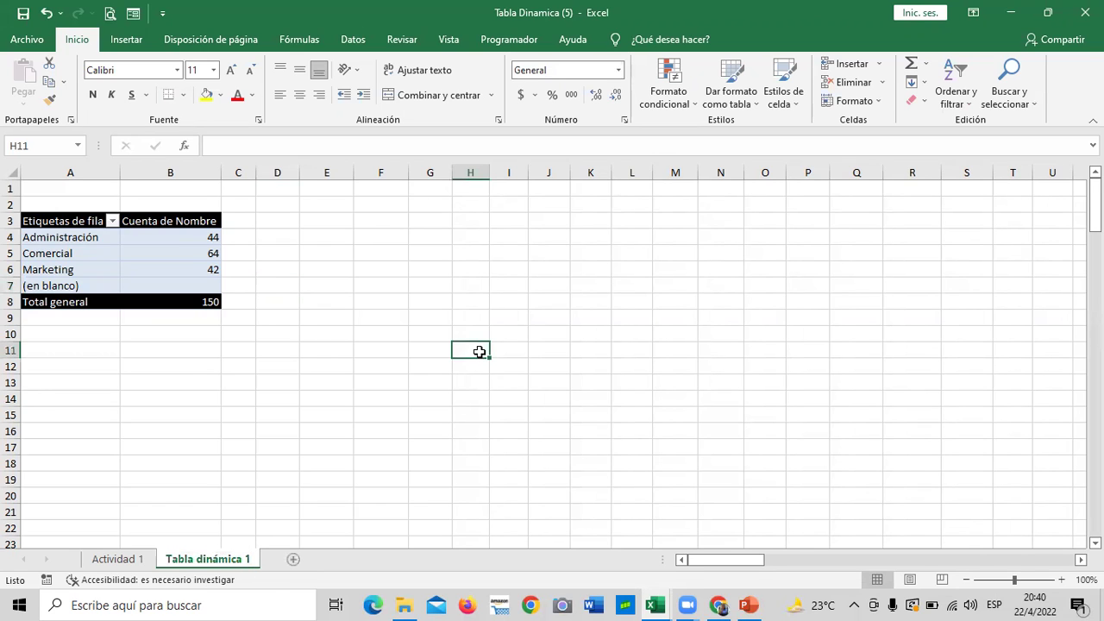
pyautogui.click(361, 271)
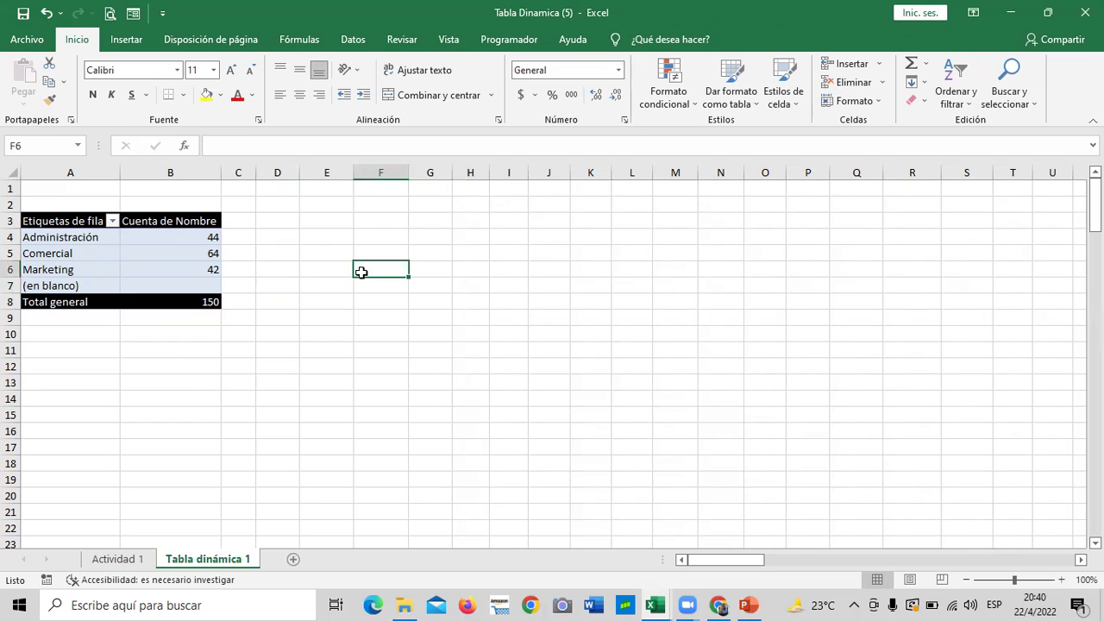
# On the Actividad 1 sheet, select cell F9 in the staff data and bring up the Insertar ribbon
pyautogui.click(115, 564)
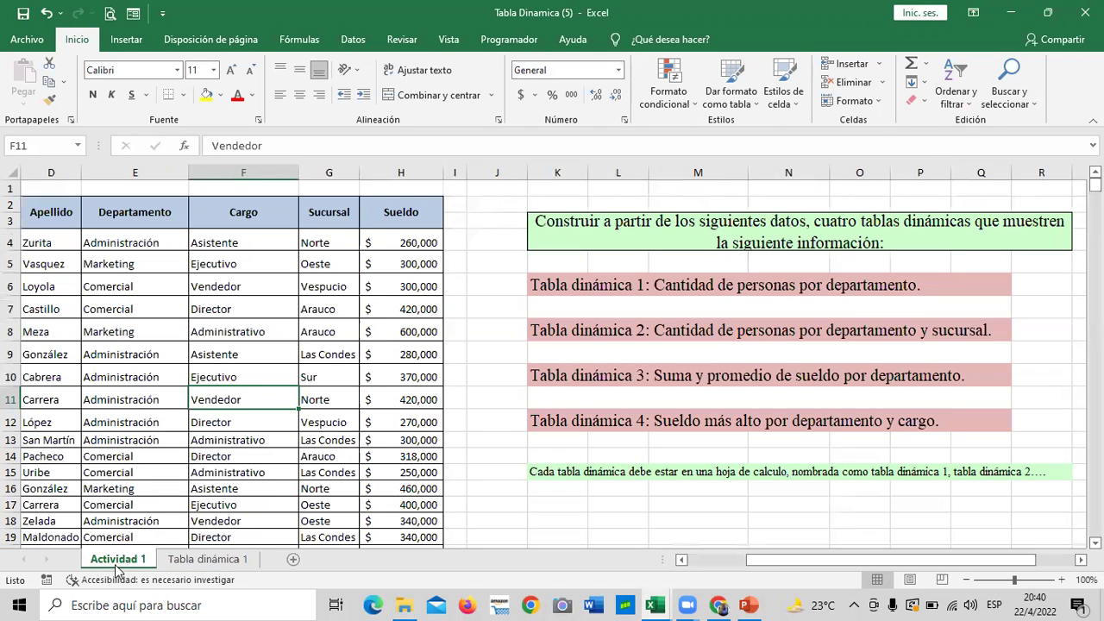
pyautogui.click(263, 377)
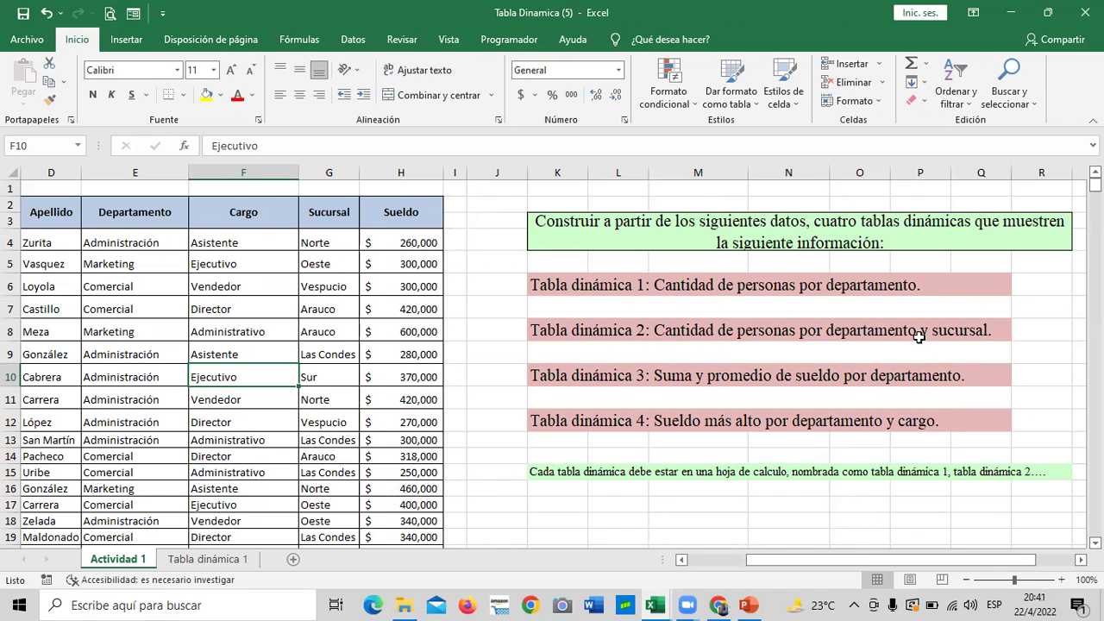
pyautogui.click(240, 349)
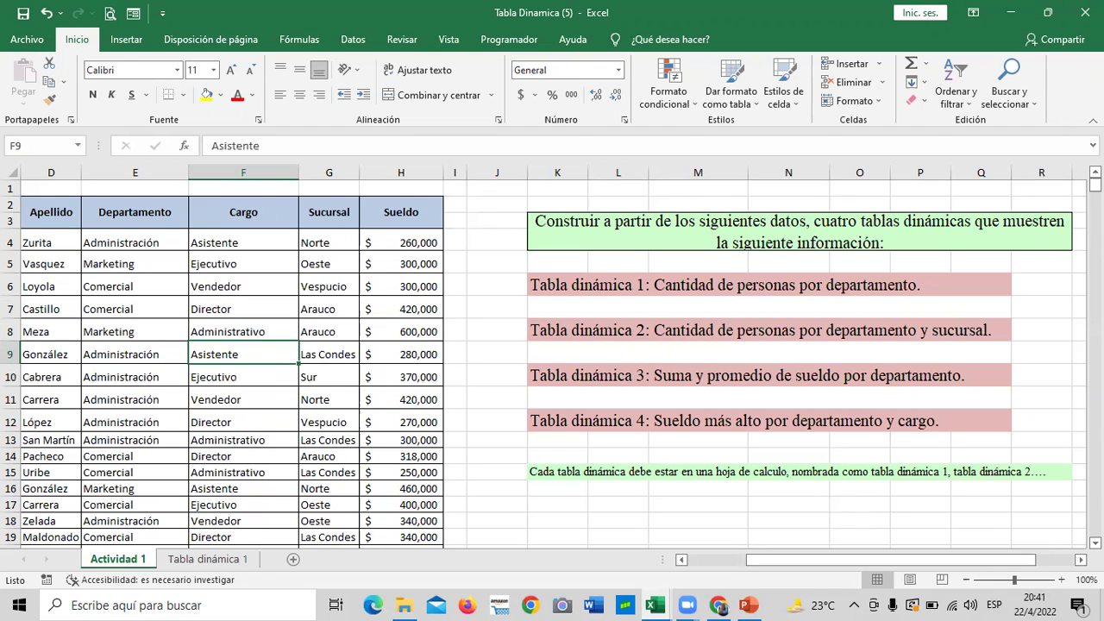
pyautogui.click(119, 43)
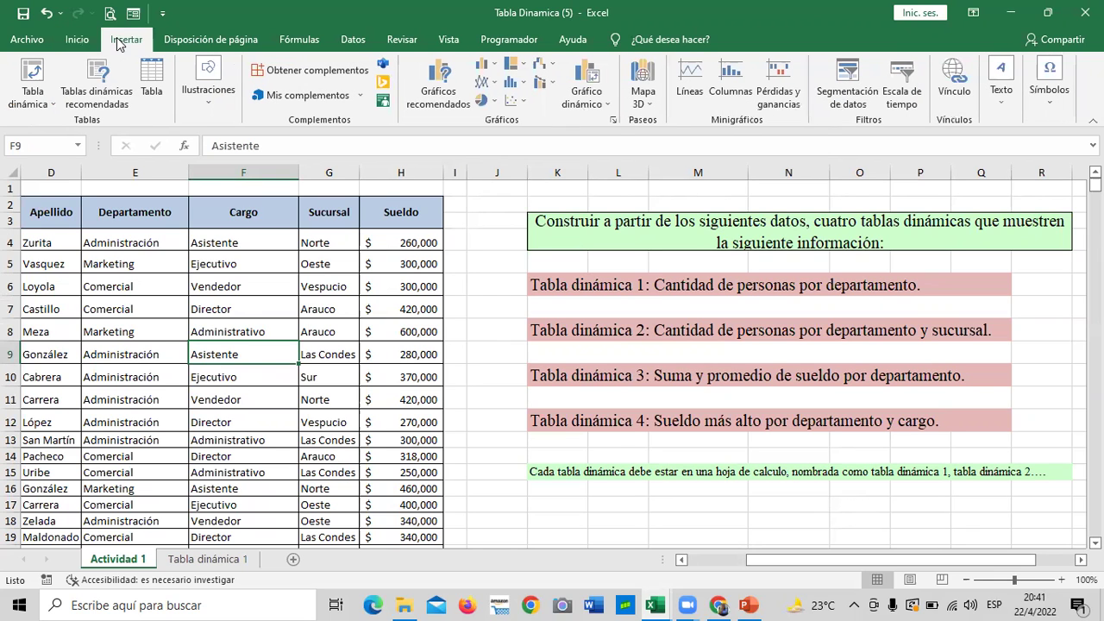
# Create a blank pivot table on a new sheet, move it last, and name it 'Tabla Dinámica 2'
pyautogui.click(100, 86)
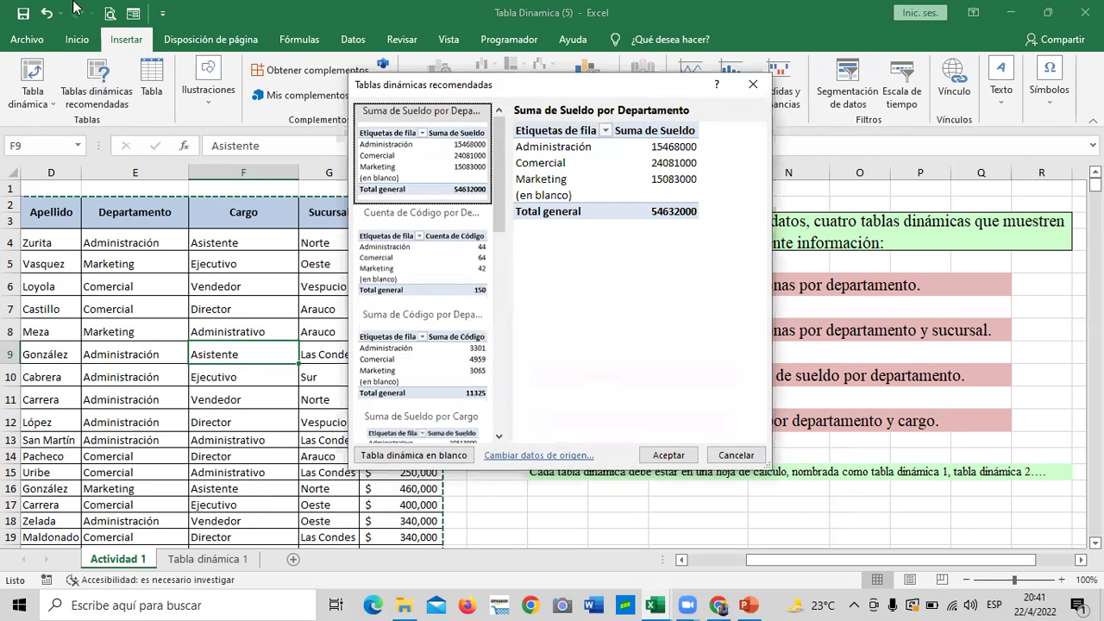
pyautogui.click(405, 456)
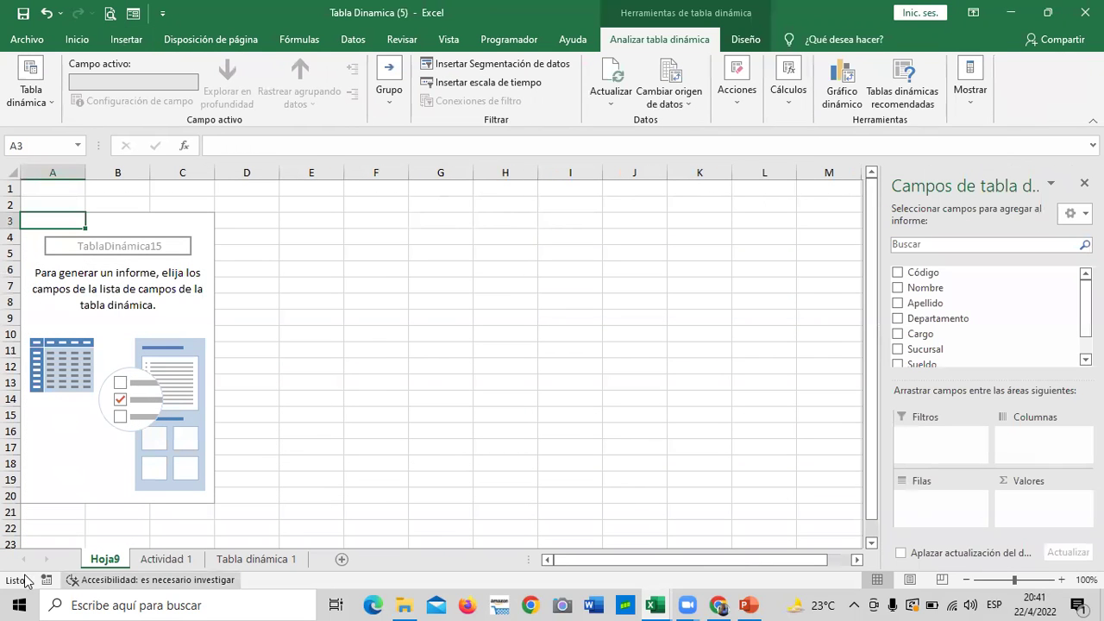
pyautogui.moveTo(118, 555); pyautogui.dragTo(314, 565)
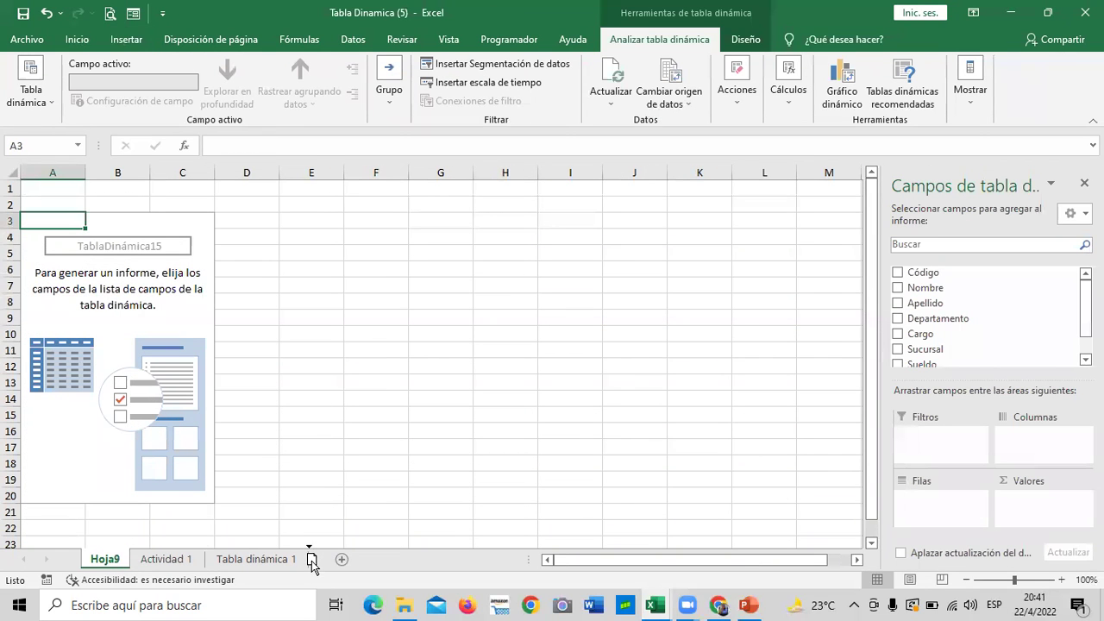
pyautogui.rightClick(304, 564)
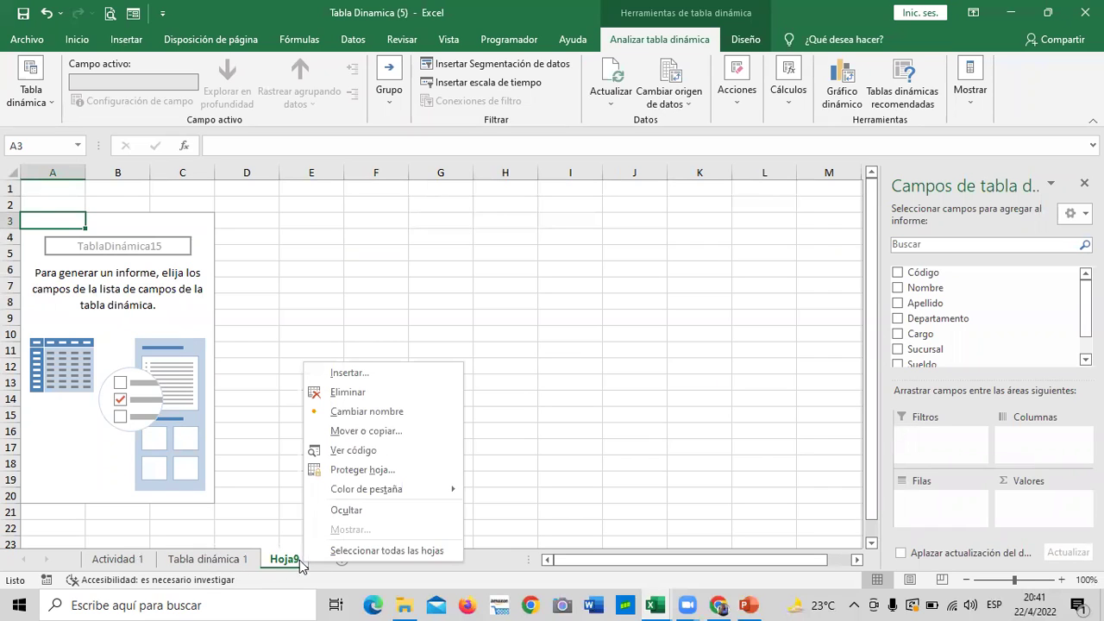
pyautogui.click(339, 412)
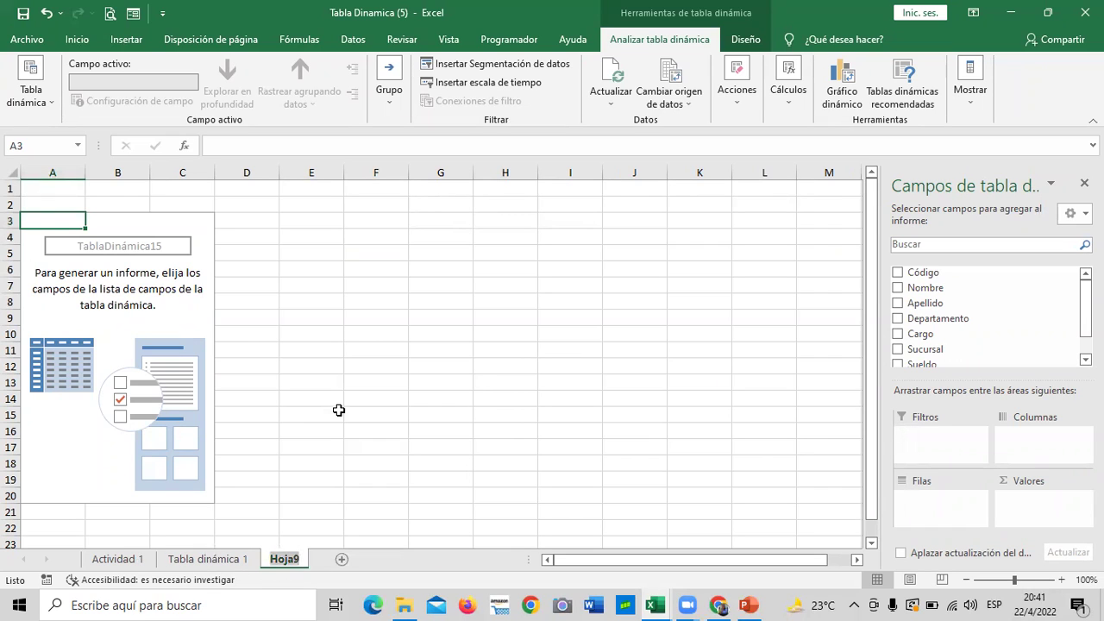
pyautogui.write('Tabla Din')
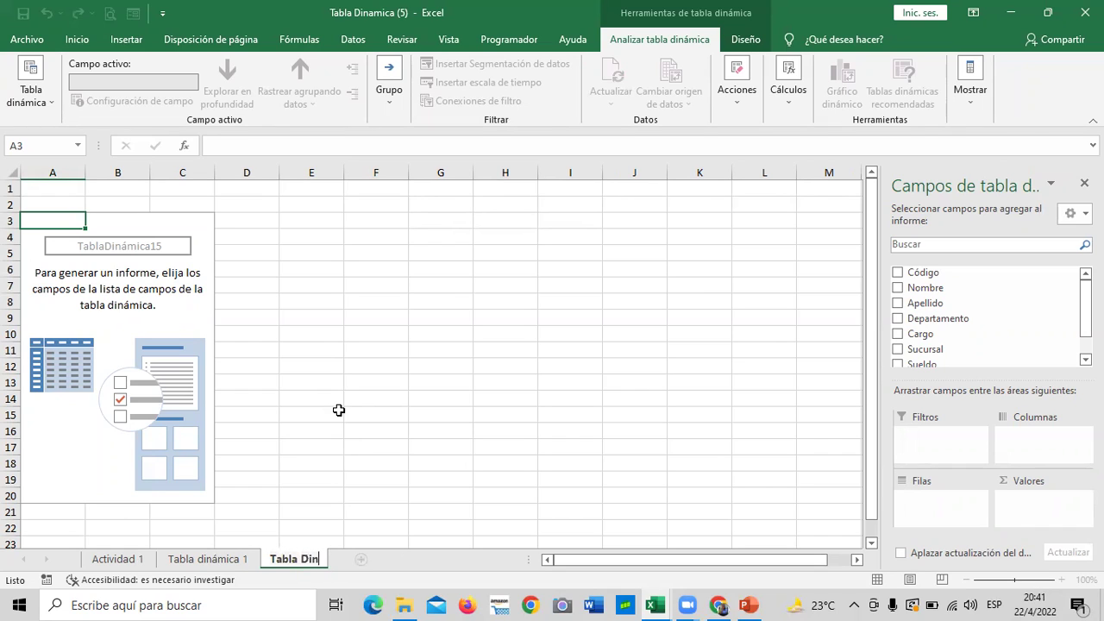
pyautogui.write('ámica 2')
pyautogui.press('Return')
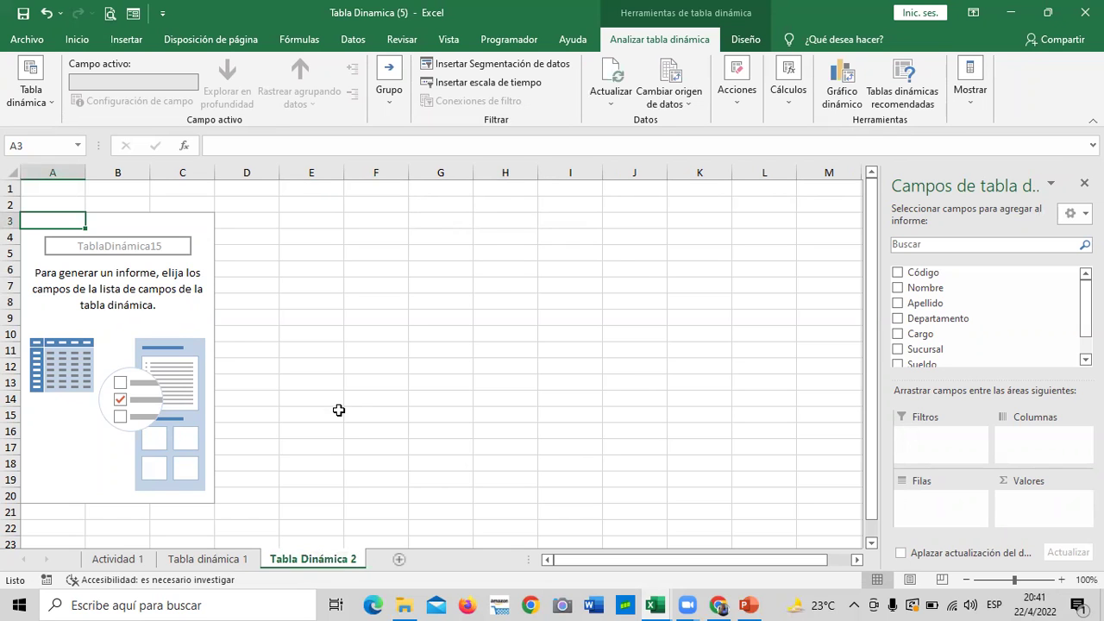
pyautogui.click(324, 303)
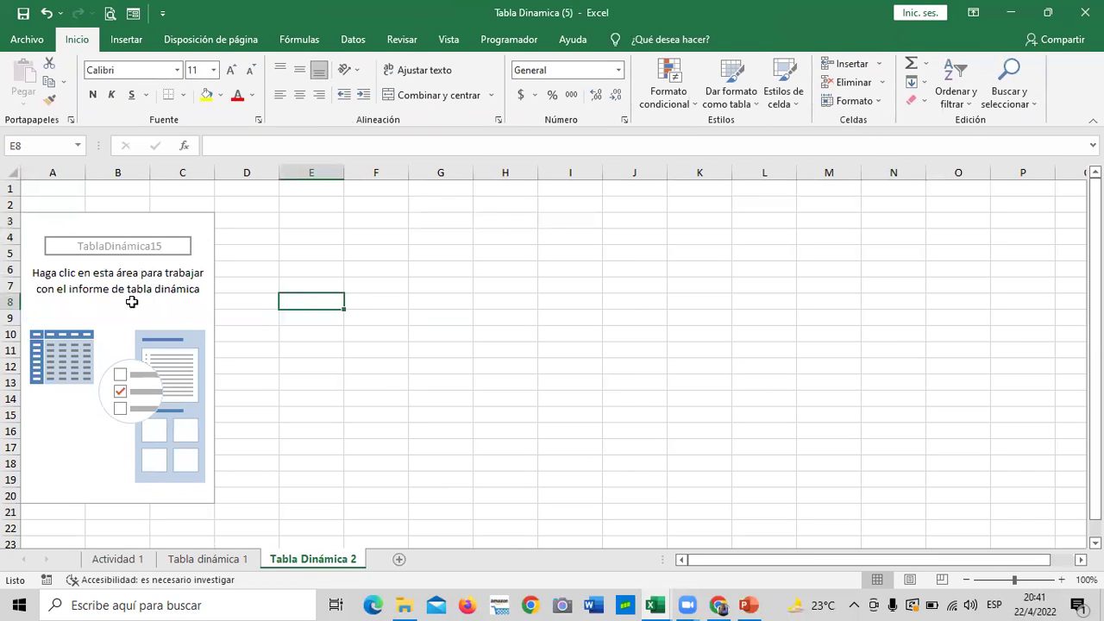
# Add Departamento and then Sucursal to the pivot rows, and scroll to review the branch list
pyautogui.click(126, 316)
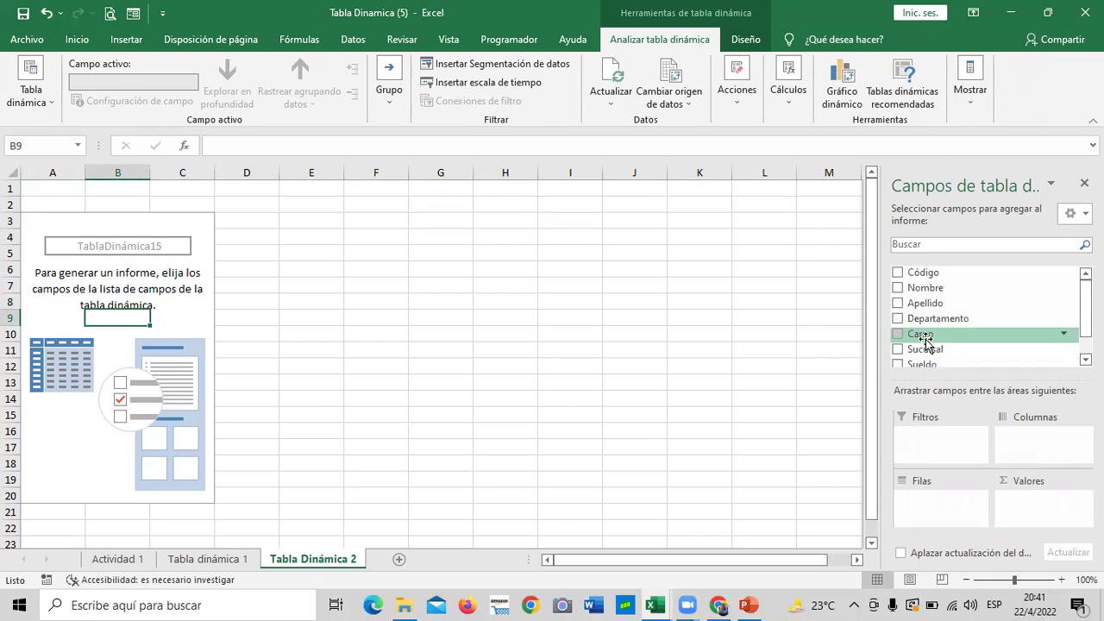
pyautogui.click(898, 319)
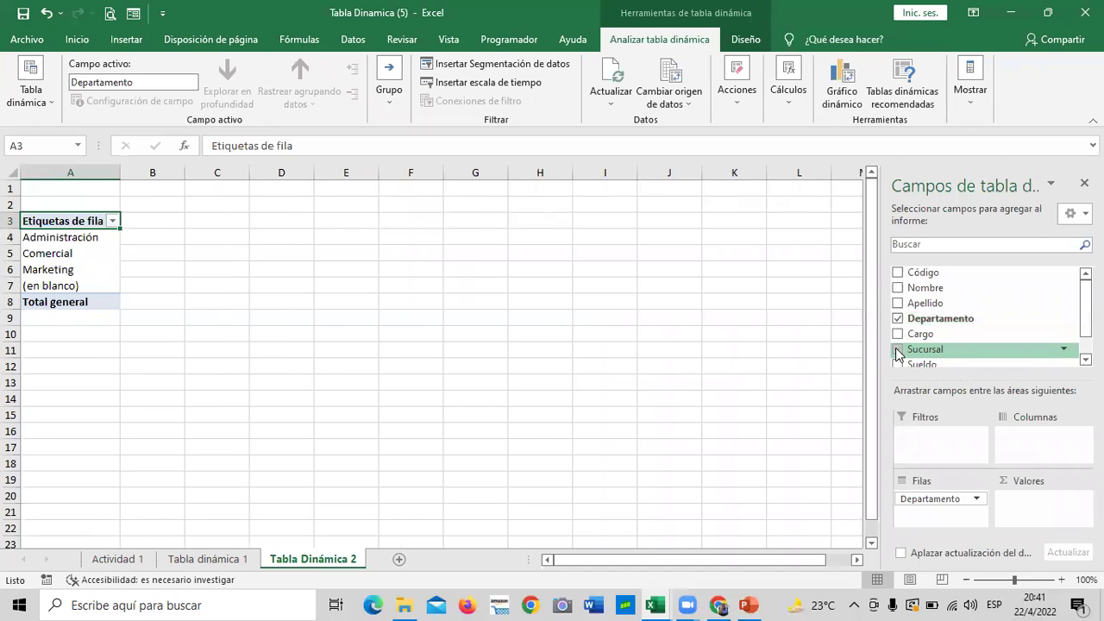
pyautogui.click(898, 349)
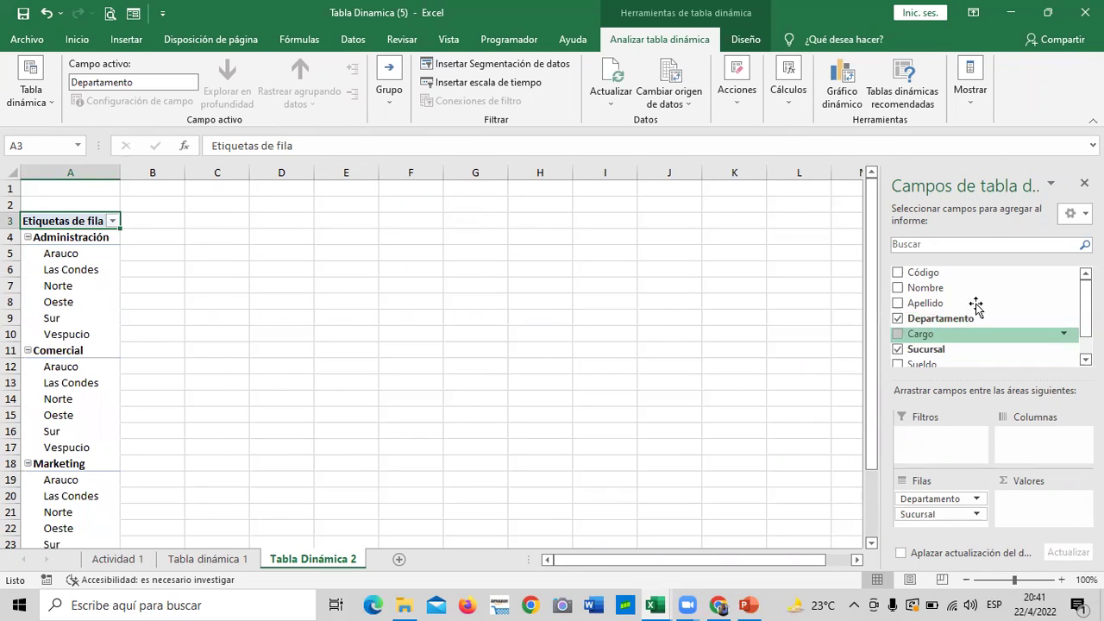
pyautogui.scroll(-1, 149, 277)
pyautogui.scroll(-3, 148, 276)
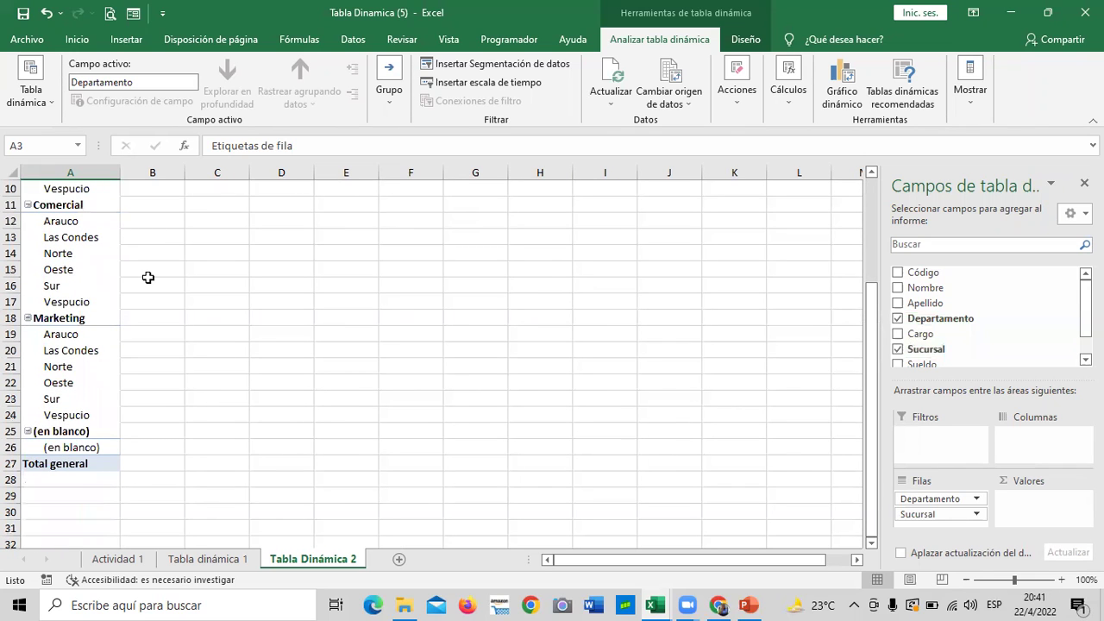
pyautogui.scroll(-3, 148, 277)
pyautogui.scroll(5, 148, 277)
pyautogui.scroll(1, 149, 277)
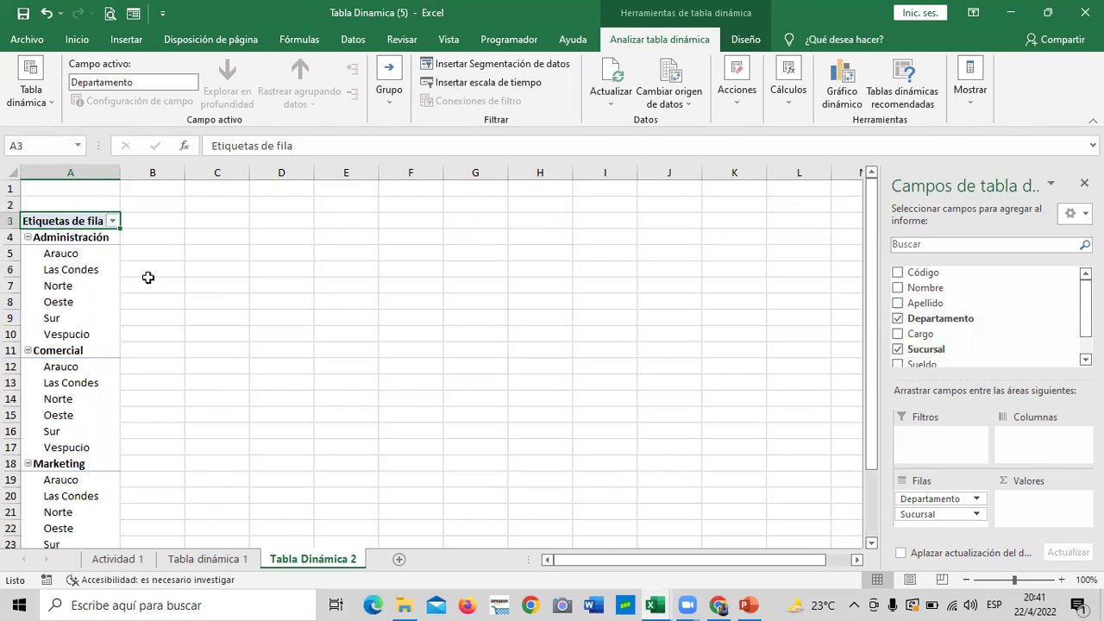
pyautogui.scroll(-5, 340, 356)
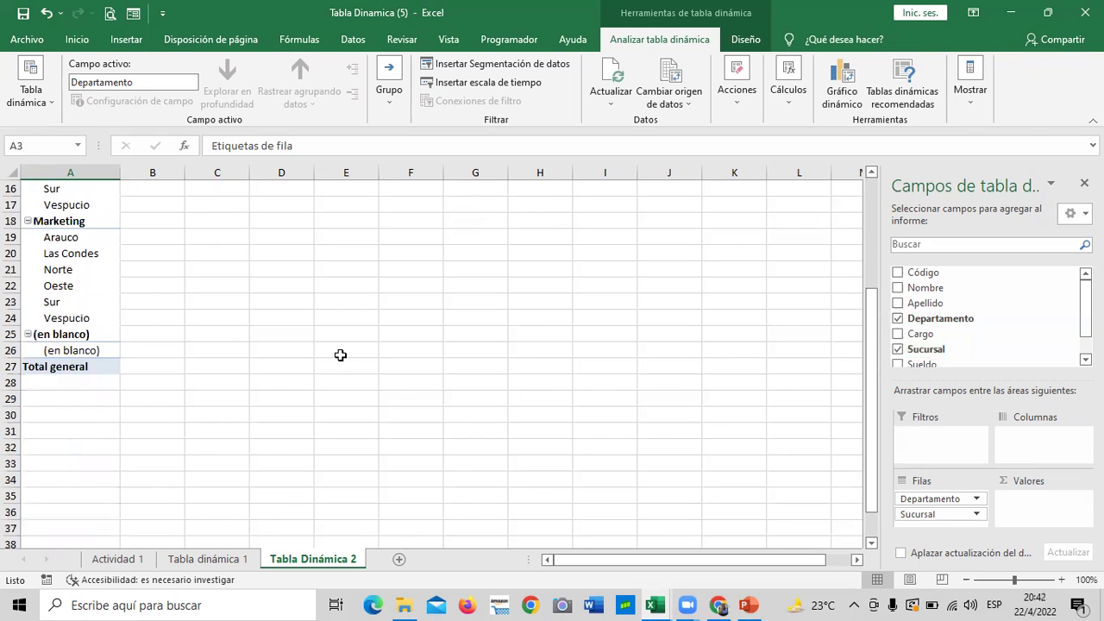
pyautogui.scroll(5, 341, 355)
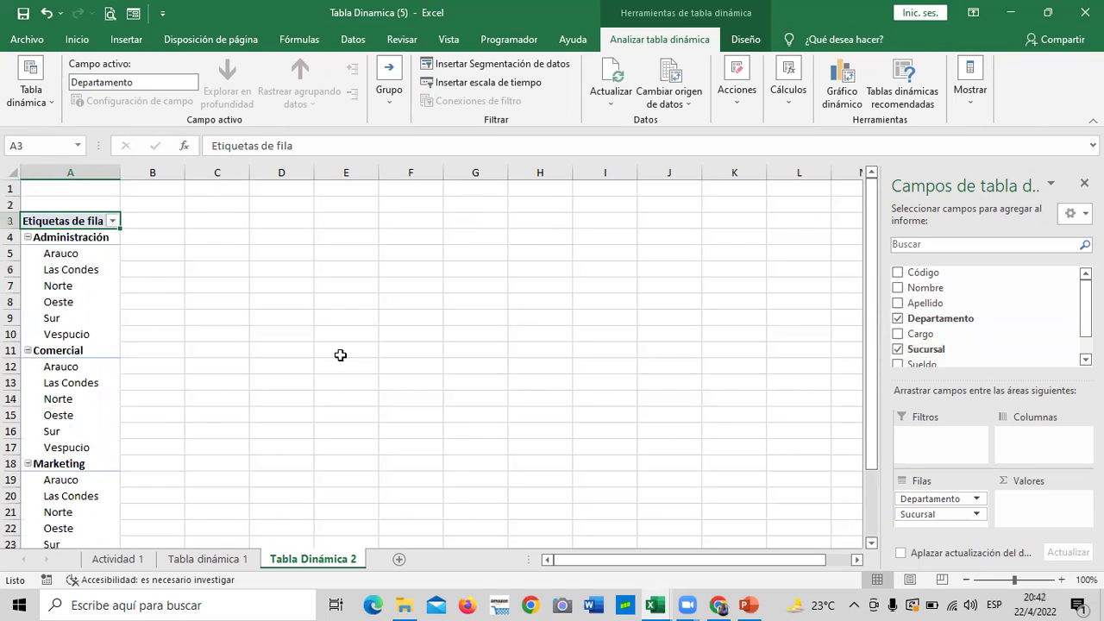
pyautogui.scroll(-2, 341, 356)
pyautogui.scroll(3, 341, 356)
# Move Sucursal from the pivot rows to the columns
pyautogui.moveTo(940, 514); pyautogui.dragTo(1016, 449)
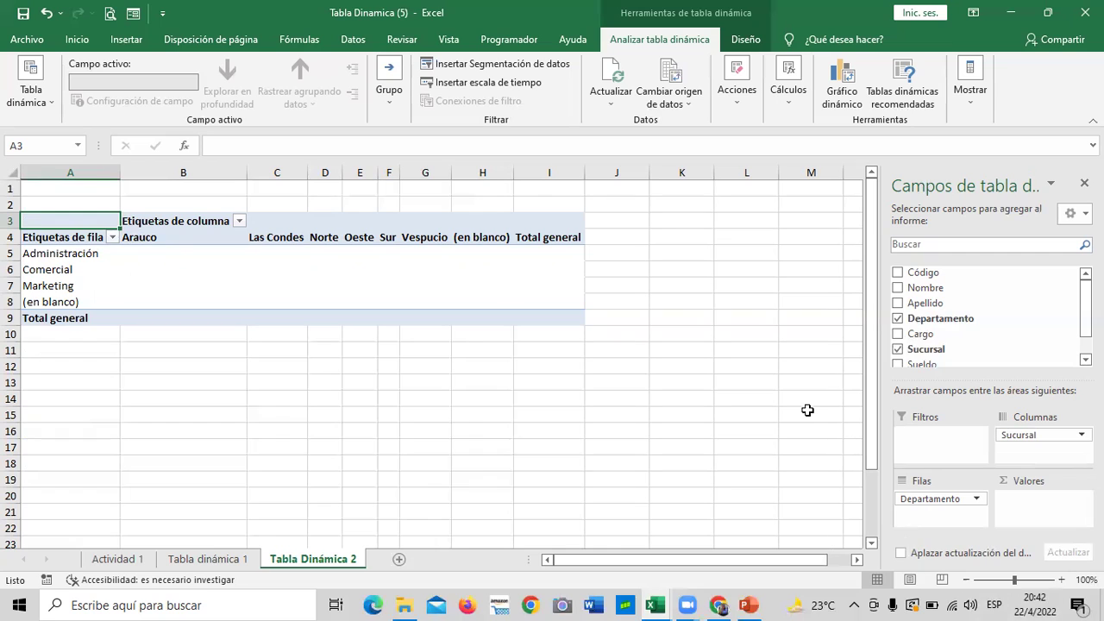
pyautogui.scroll(-2, 1086, 311)
pyautogui.scroll(1, 1078, 310)
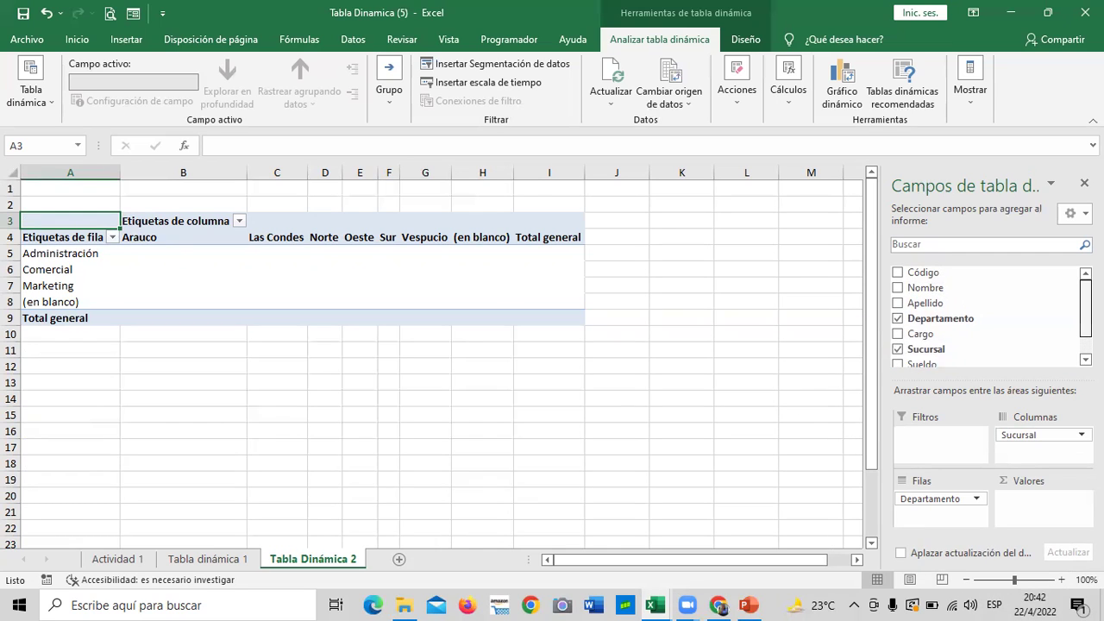
# Count Apellido per department and branch (total 150), then compare Tabla dinámica 1 and Tabla Dinámica 2
pyautogui.click(898, 304)
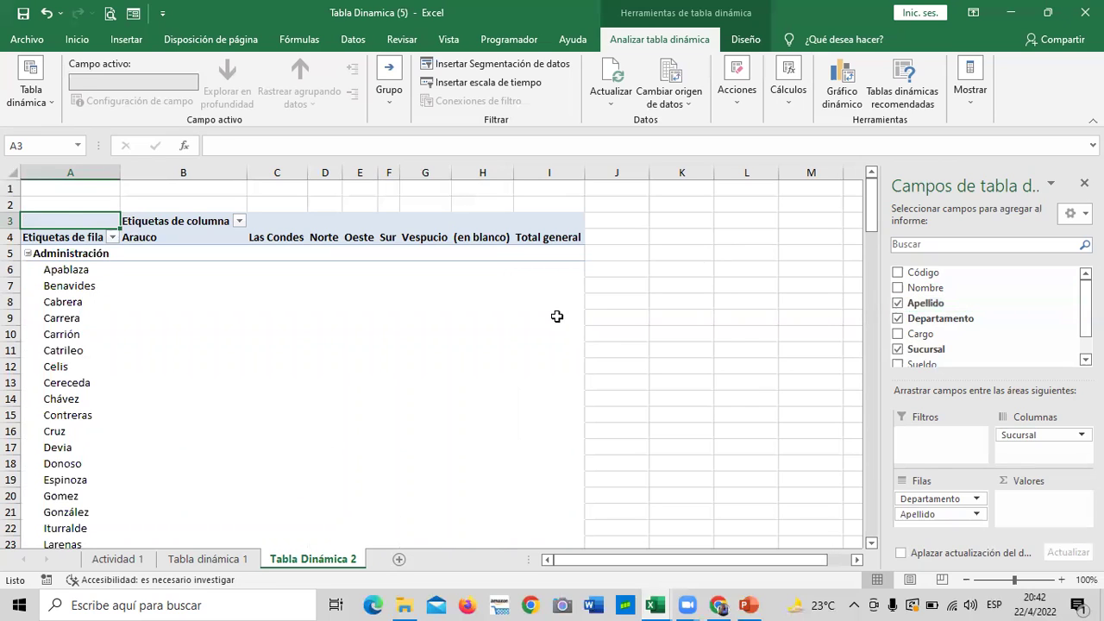
pyautogui.scroll(-12, 553, 324)
pyautogui.scroll(-7, 539, 340)
pyautogui.scroll(-6, 533, 349)
pyautogui.scroll(7, 532, 353)
pyautogui.scroll(14, 531, 353)
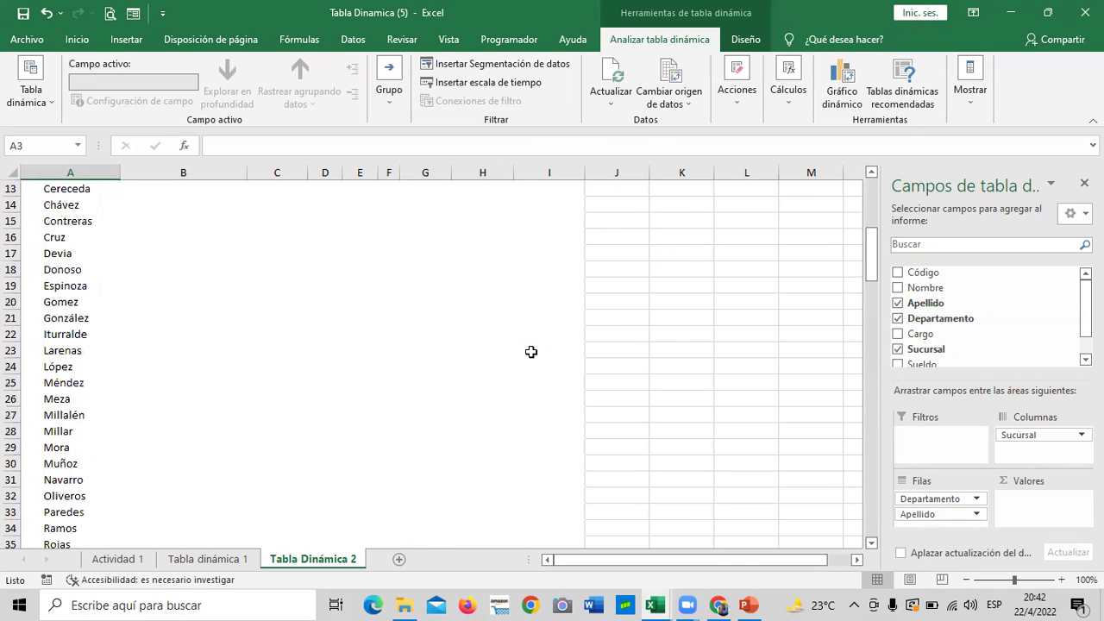
pyautogui.scroll(4, 532, 354)
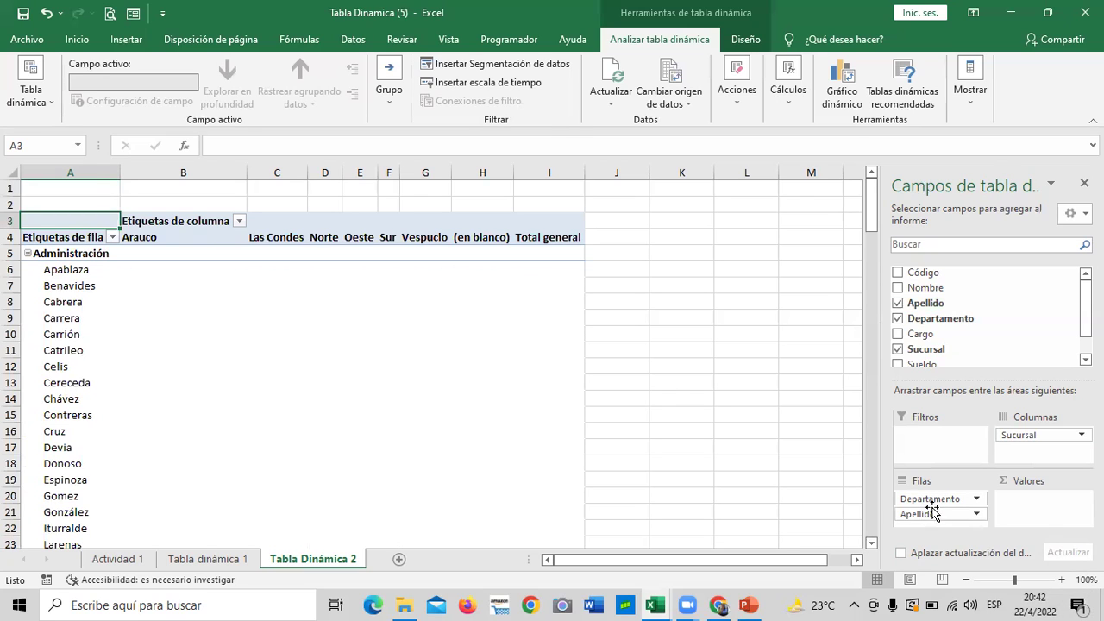
pyautogui.moveTo(918, 521); pyautogui.dragTo(1037, 508)
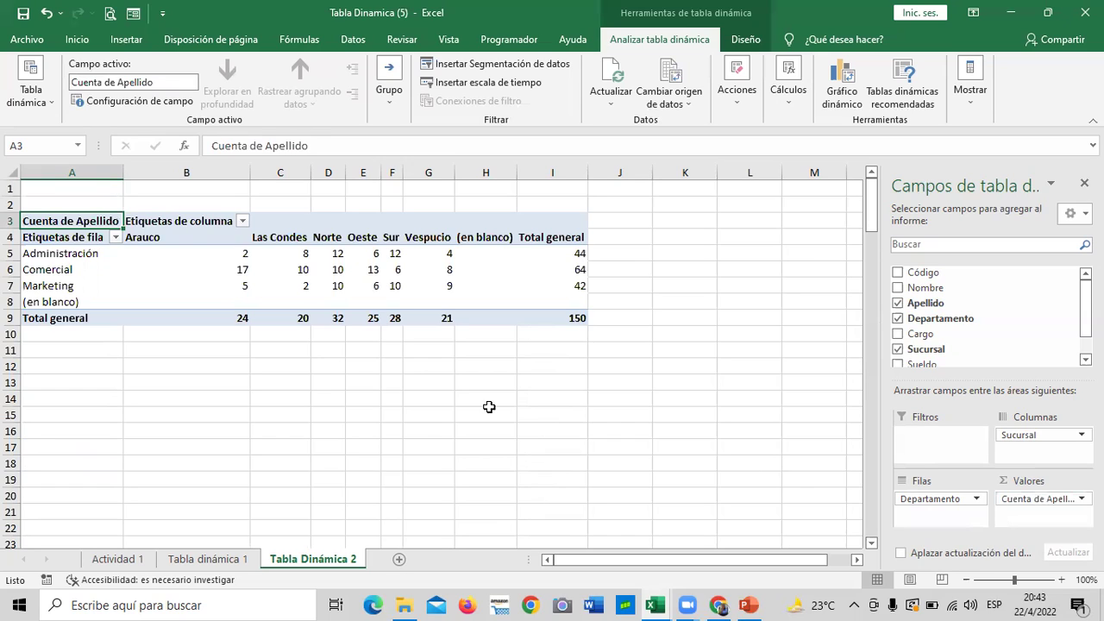
pyautogui.moveTo(573, 318)
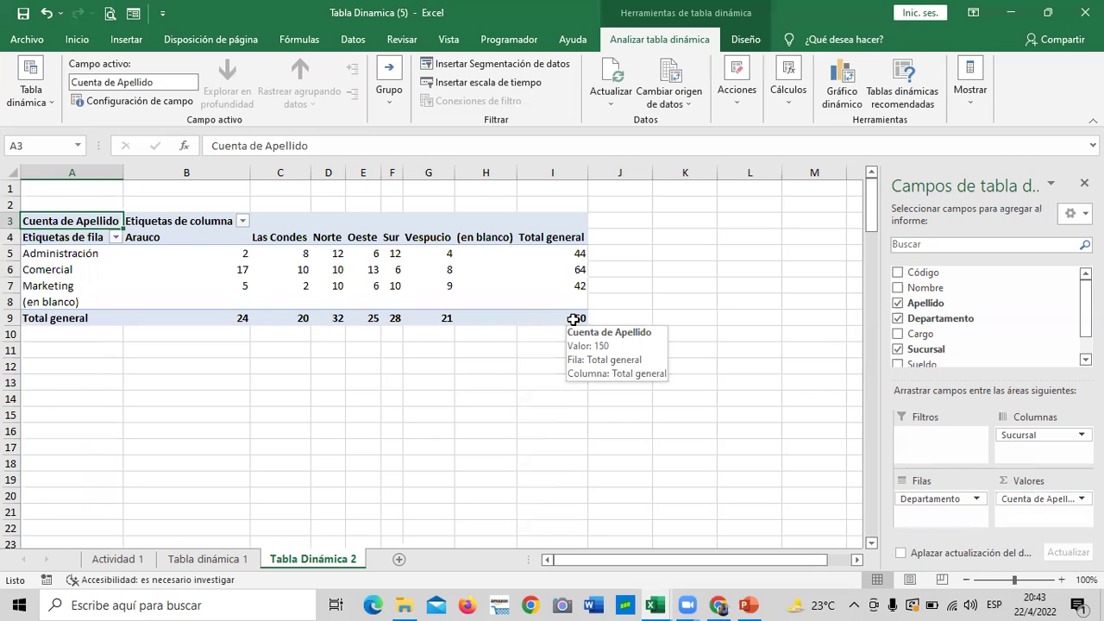
pyautogui.click(212, 559)
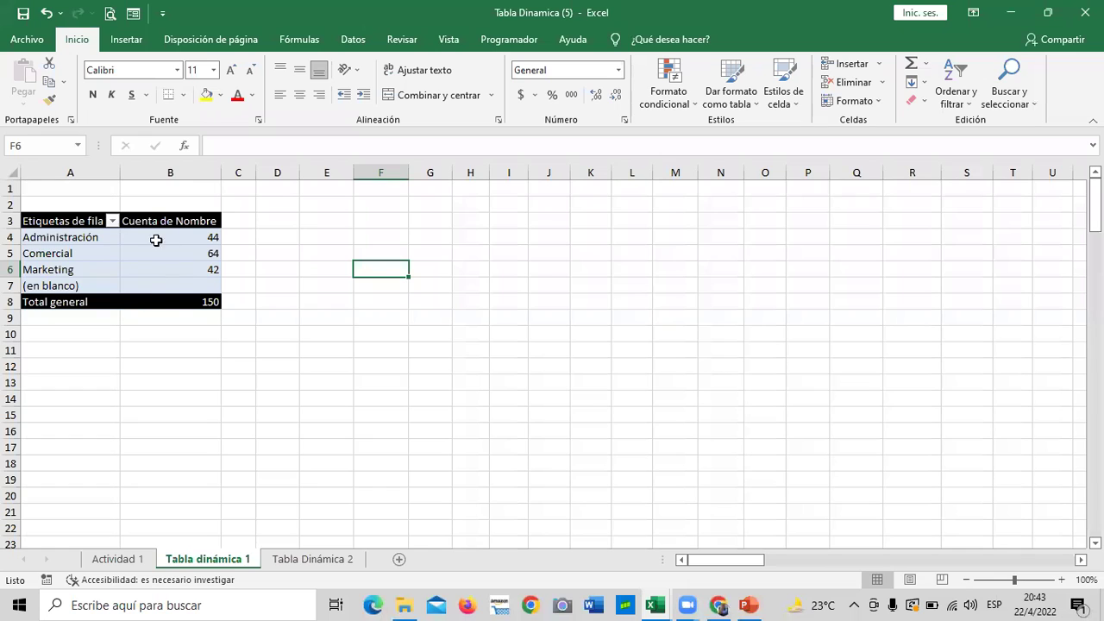
pyautogui.click(312, 559)
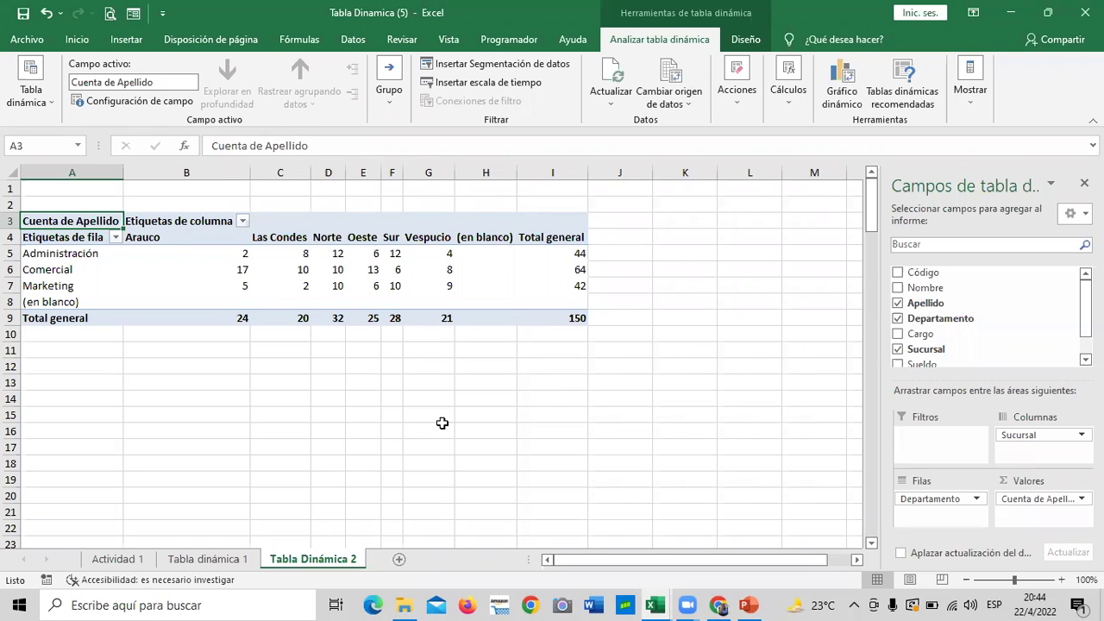
# Check the pivot's data source settings, hide the field list, and return to Actividad 1
pyautogui.click(677, 80)
pyautogui.click(409, 394)
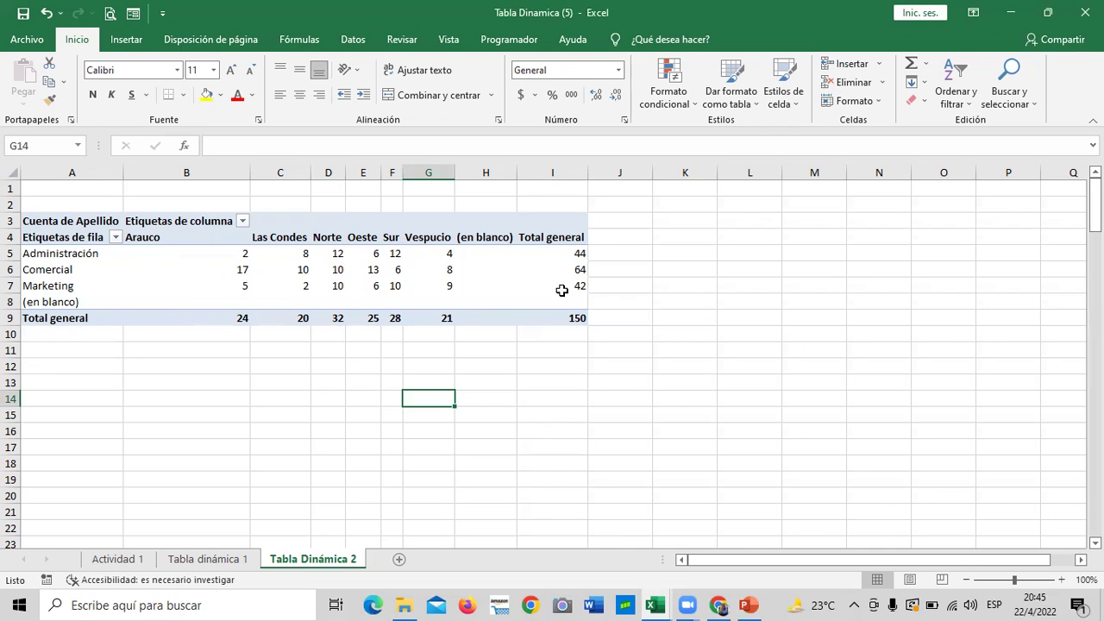
pyautogui.moveTo(428, 302)
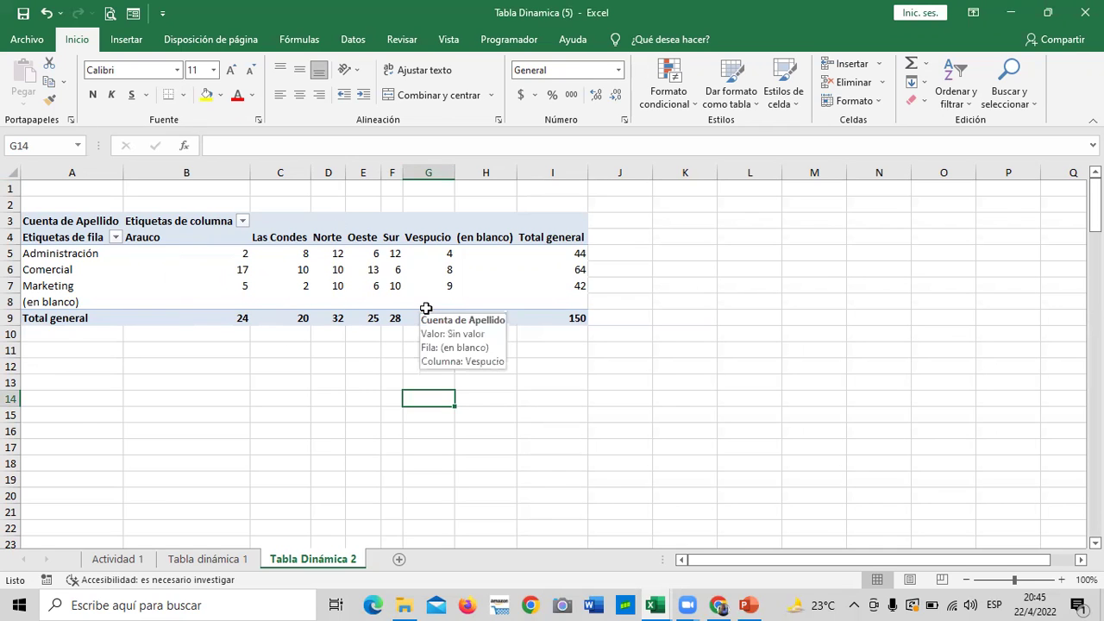
pyautogui.click(266, 409)
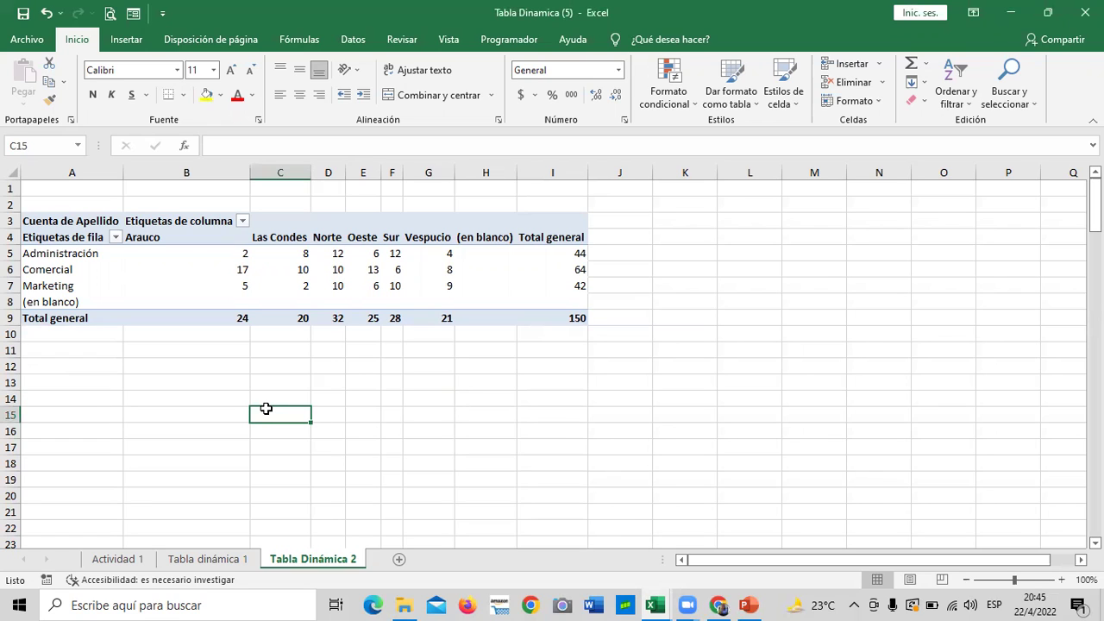
pyautogui.click(427, 458)
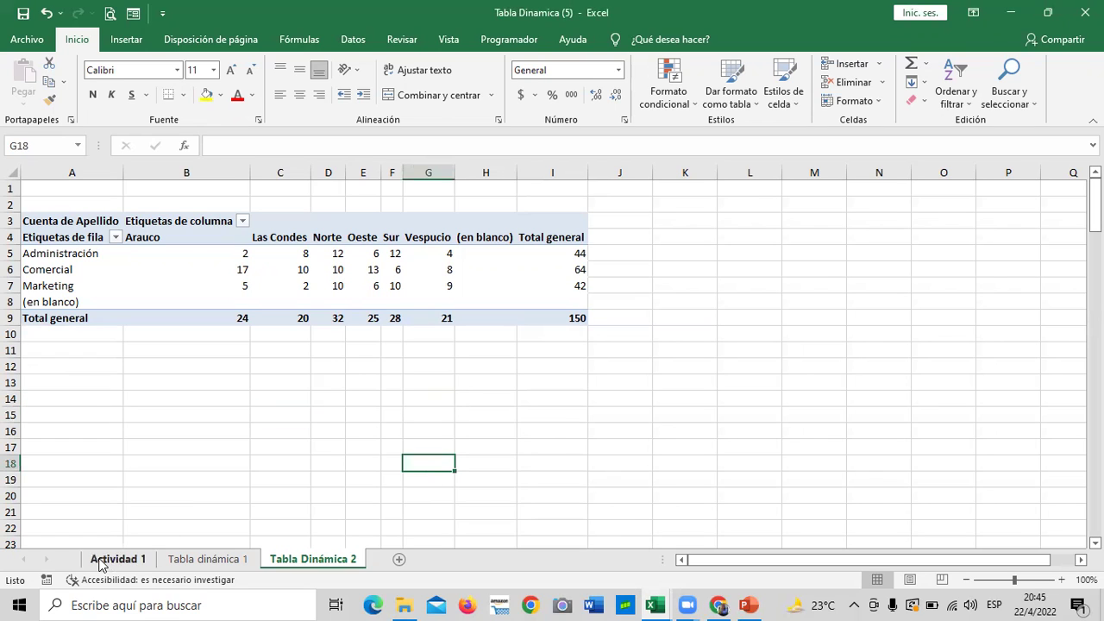
pyautogui.click(99, 560)
# Create a blank pivot table on a new sheet from the employee data
pyautogui.scroll(-3, 150, 523)
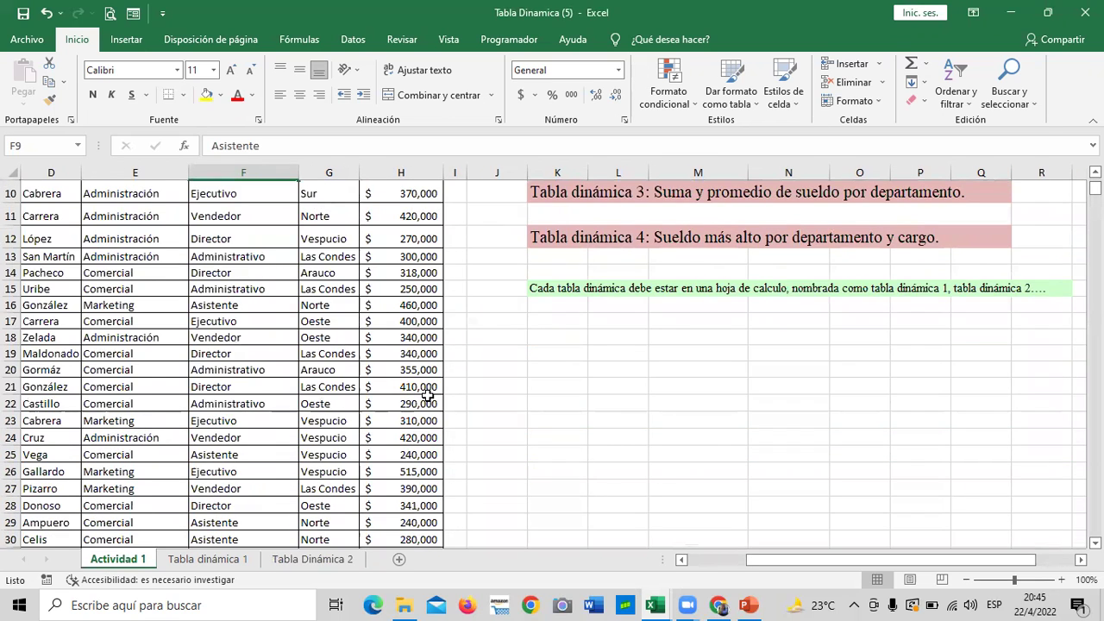
pyautogui.scroll(3, 427, 395)
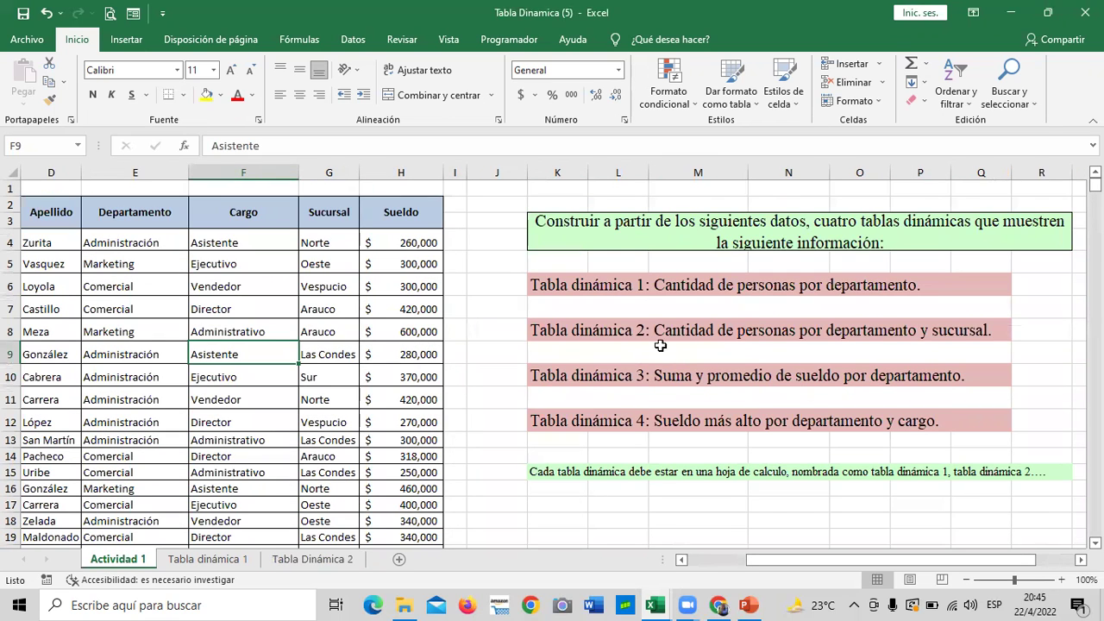
pyautogui.click(225, 436)
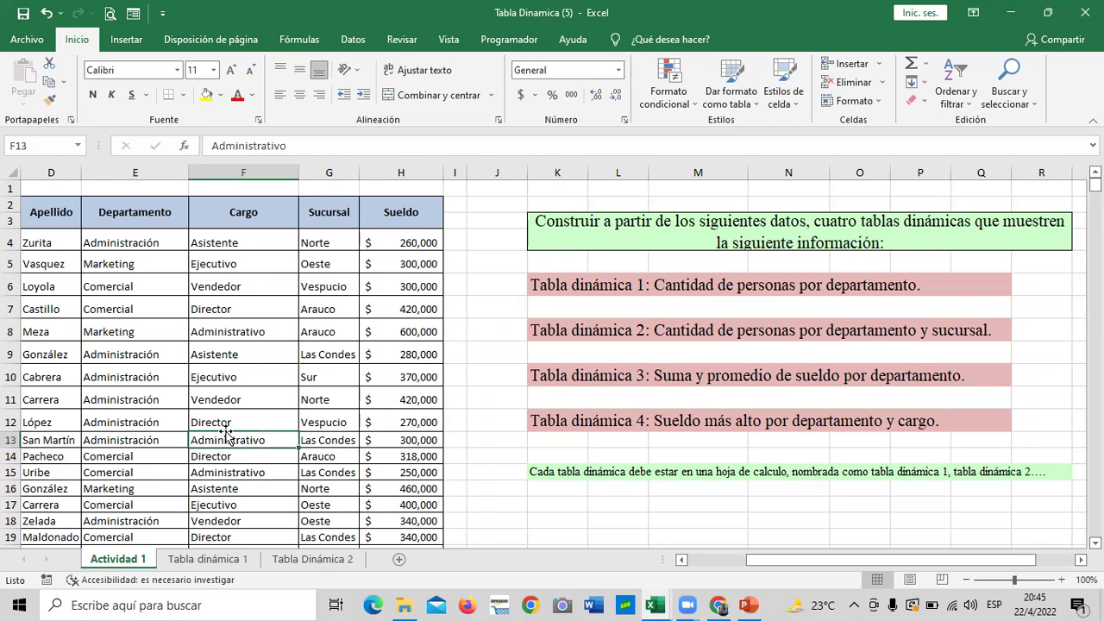
pyautogui.click(126, 40)
pyautogui.click(99, 86)
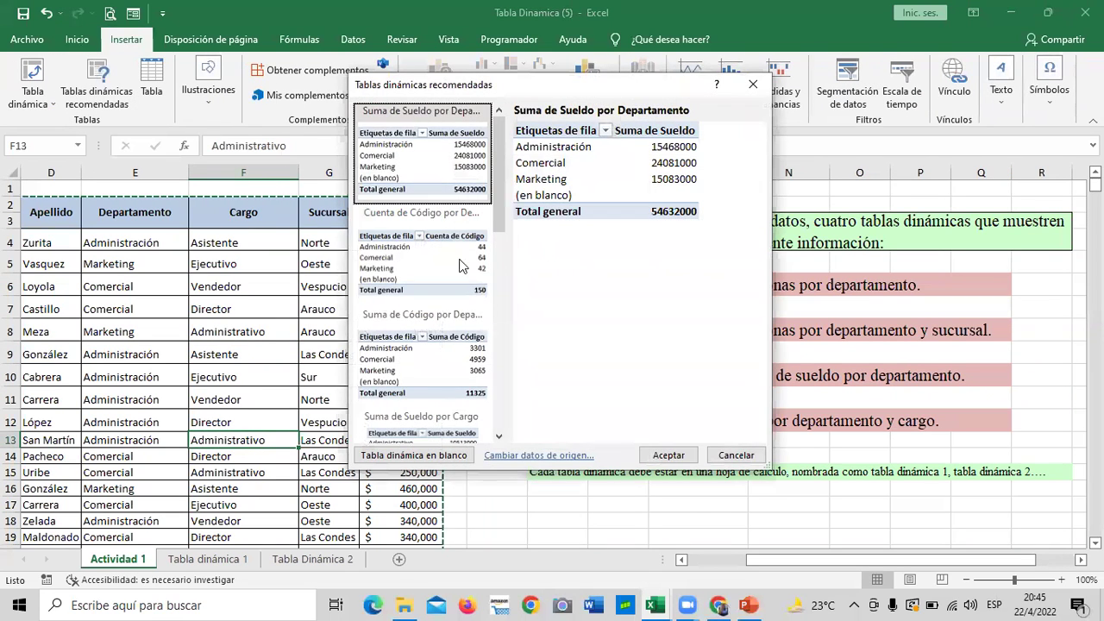
pyautogui.click(448, 455)
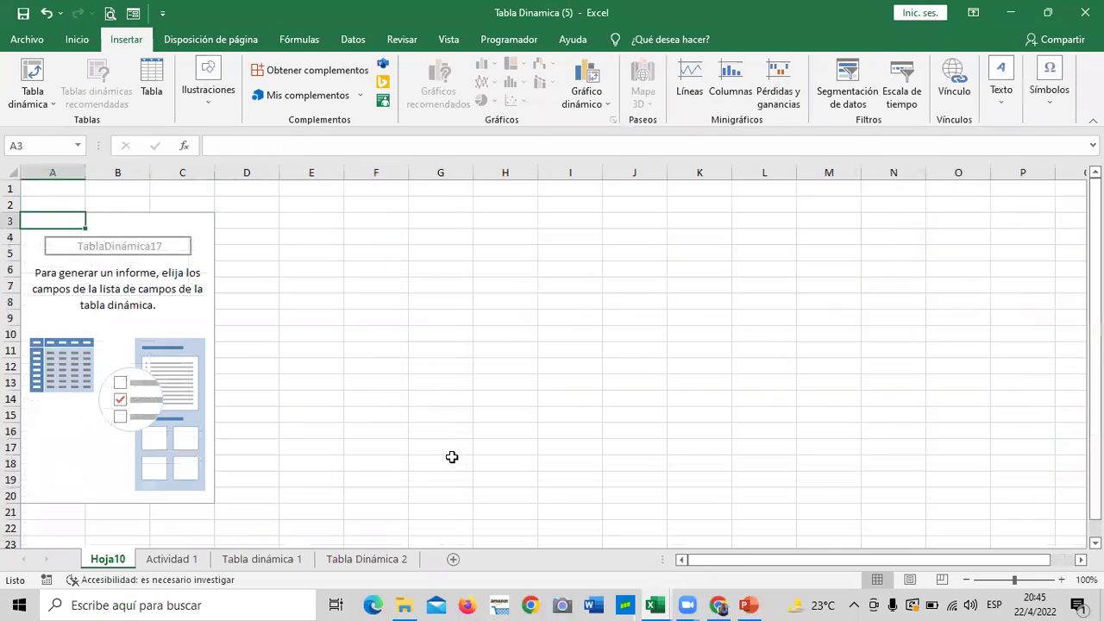
# Move the Hoja10 sheet after Tabla Dinámica 2 and rename it 'Tabla Dinámica 3'
pyautogui.moveTo(109, 565); pyautogui.dragTo(414, 570)
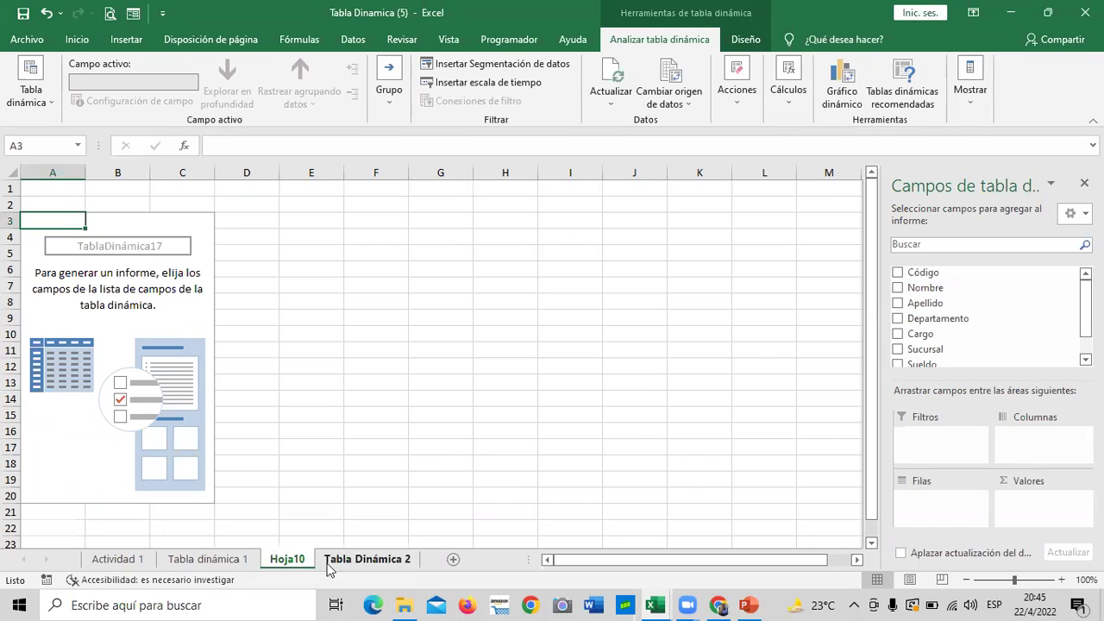
pyautogui.moveTo(284, 561); pyautogui.dragTo(404, 565)
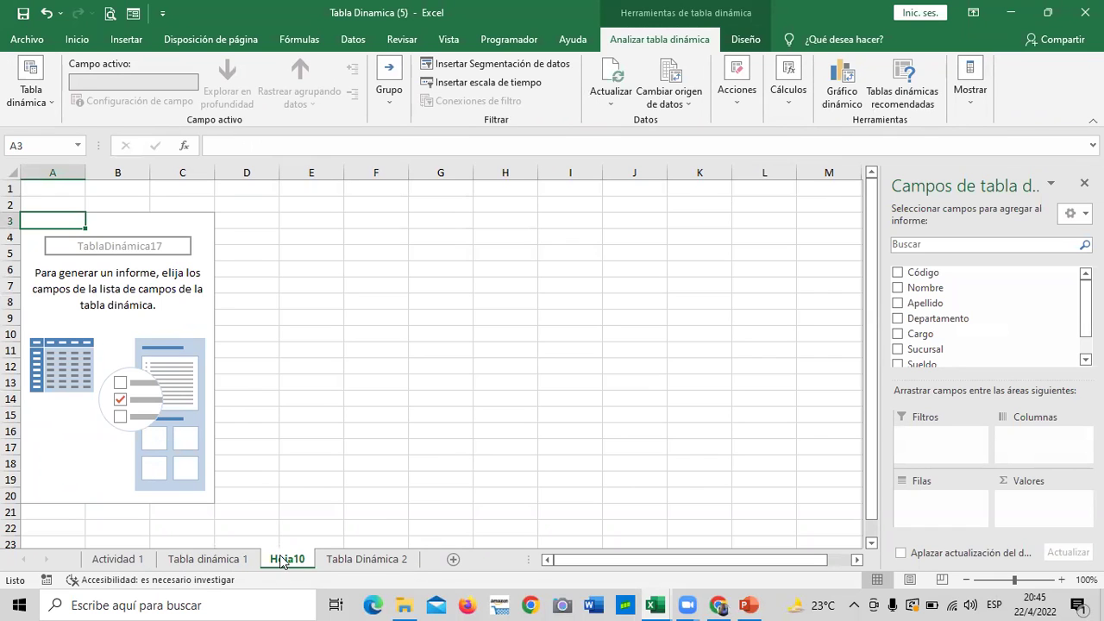
pyautogui.click(380, 560)
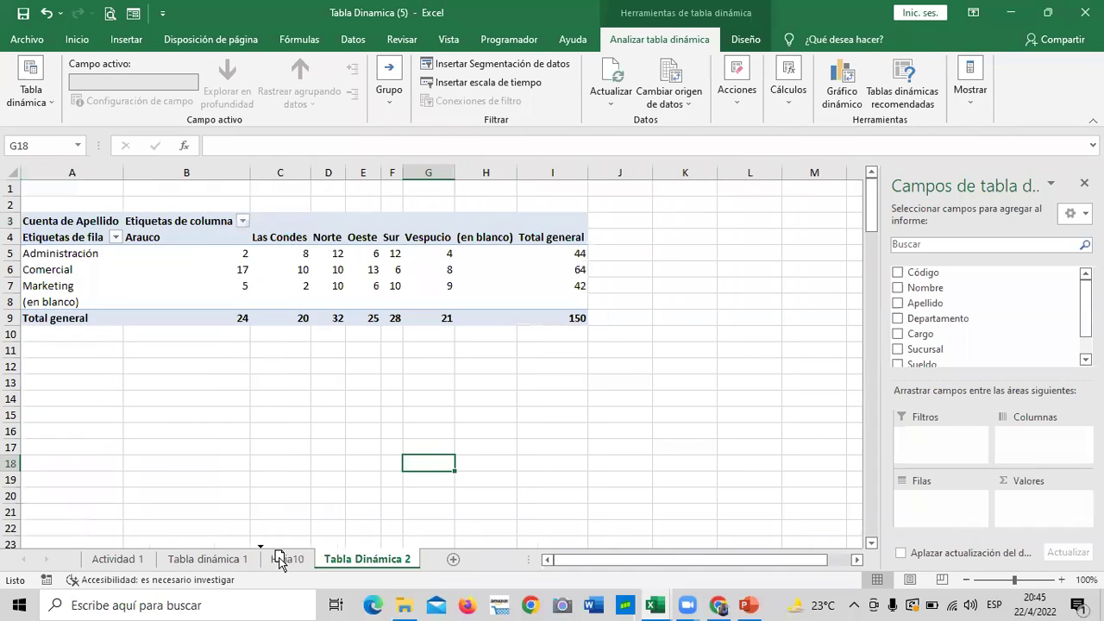
pyautogui.moveTo(280, 565); pyautogui.dragTo(414, 565)
pyautogui.rightClick(388, 559)
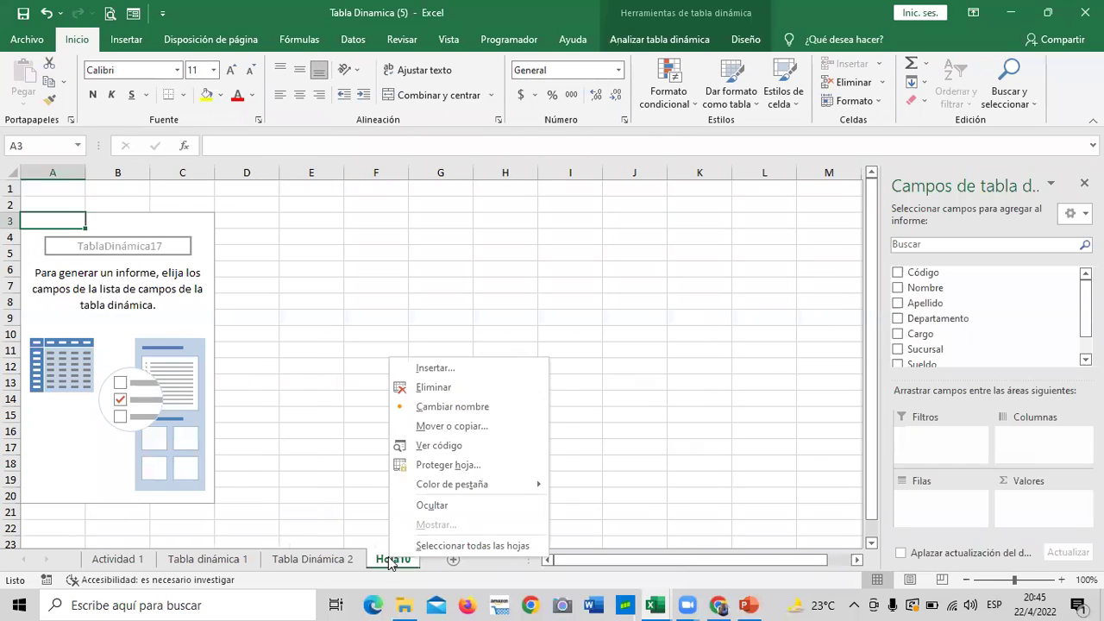
pyautogui.click(468, 406)
pyautogui.write('Tabla Din')
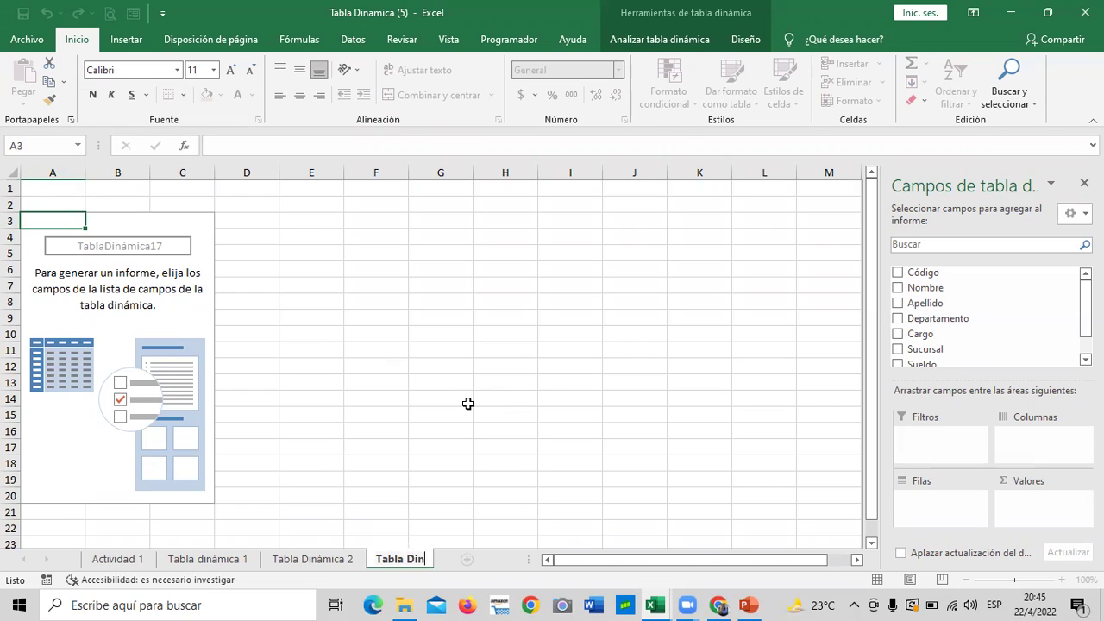
pyautogui.write('ámica')
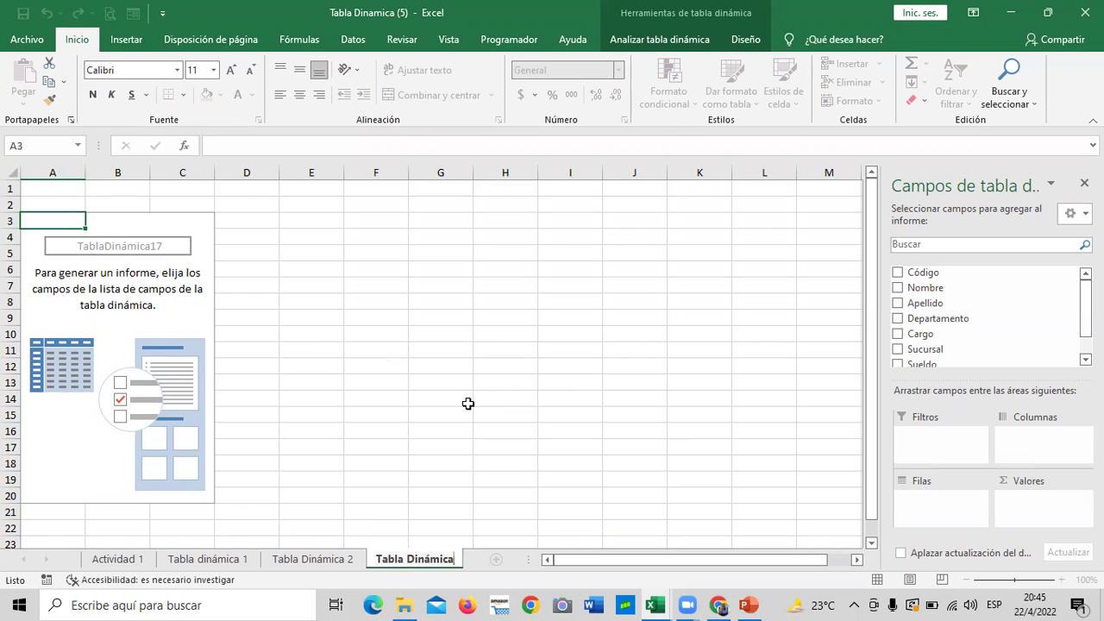
pyautogui.write(' 3')
pyautogui.press('Return')
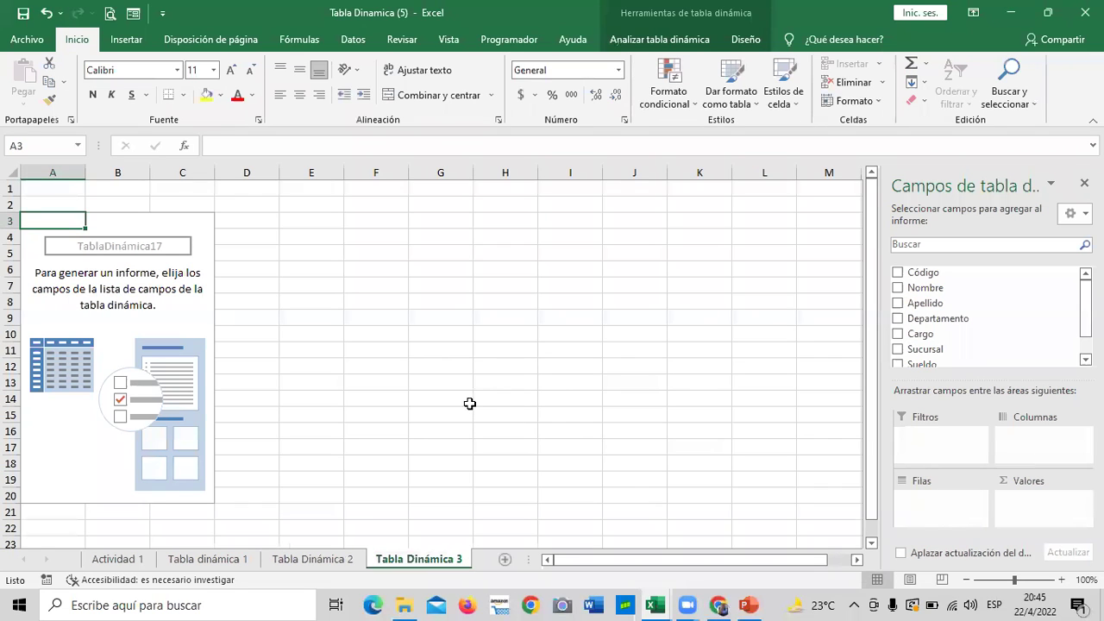
pyautogui.click(478, 336)
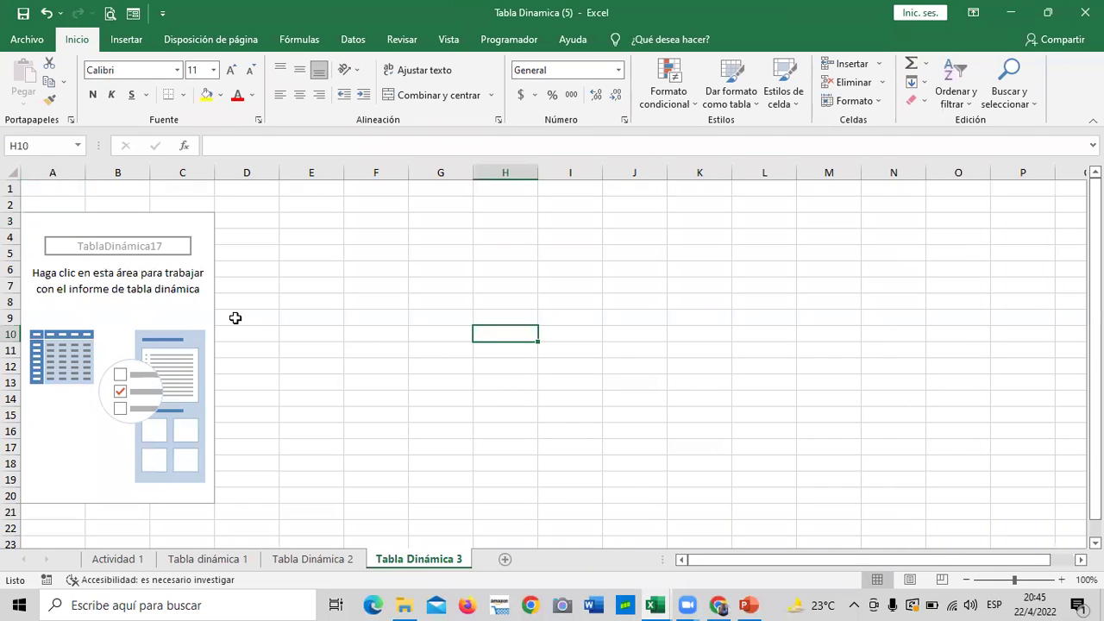
pyautogui.click(193, 317)
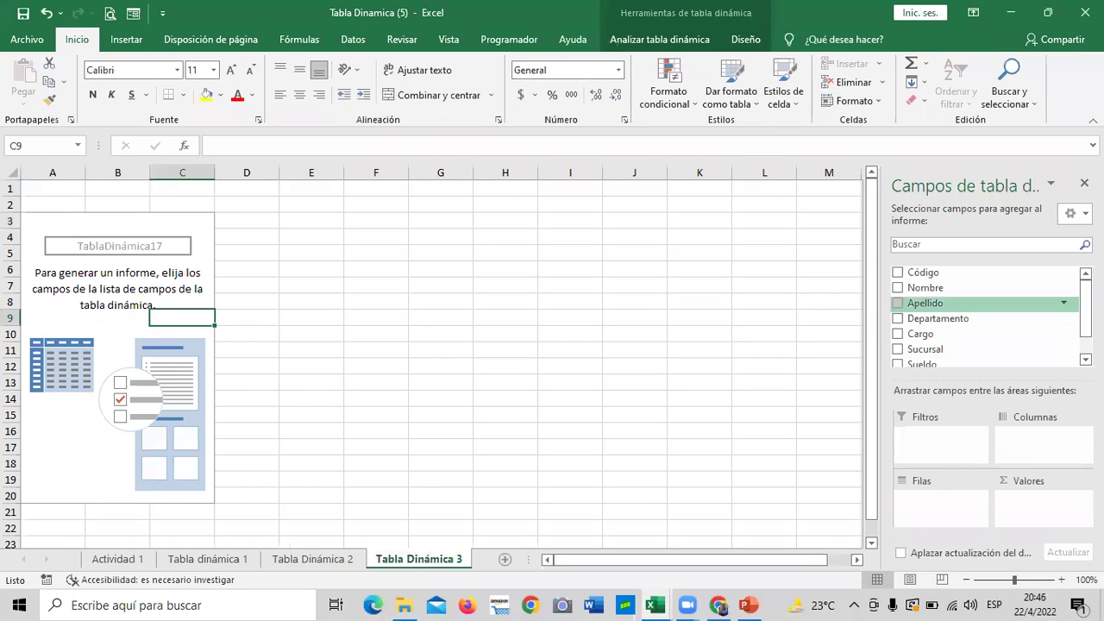
# Add Departamento as rows and Sueldo as a sum, totalling 54632000, and check Suma de Sueldo's settings
pyautogui.scroll(-1, 992, 302)
pyautogui.click(900, 305)
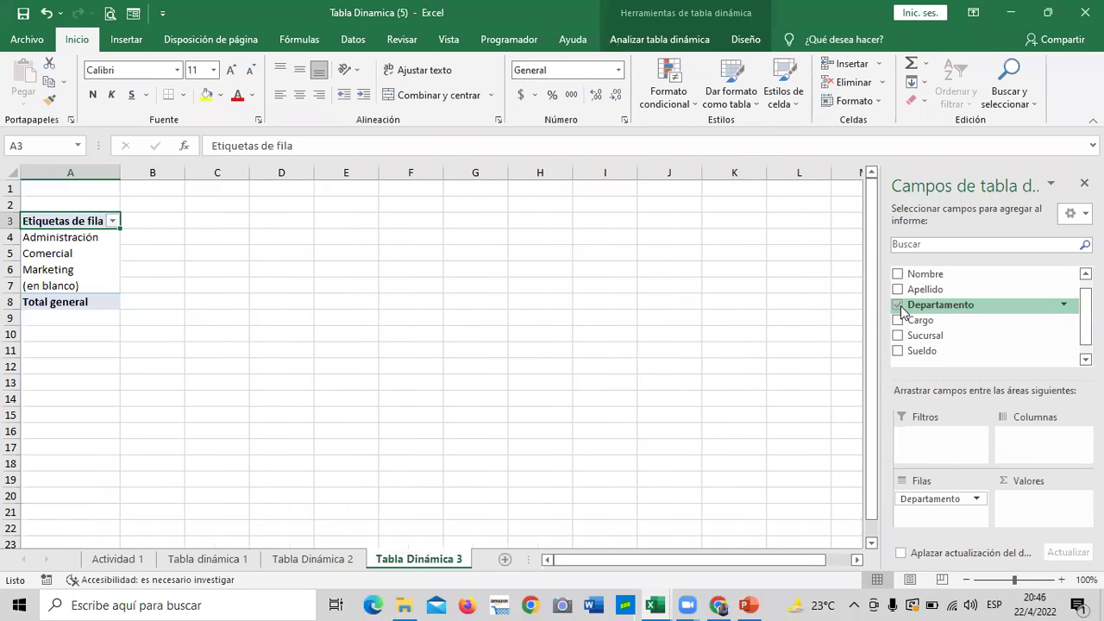
pyautogui.click(898, 351)
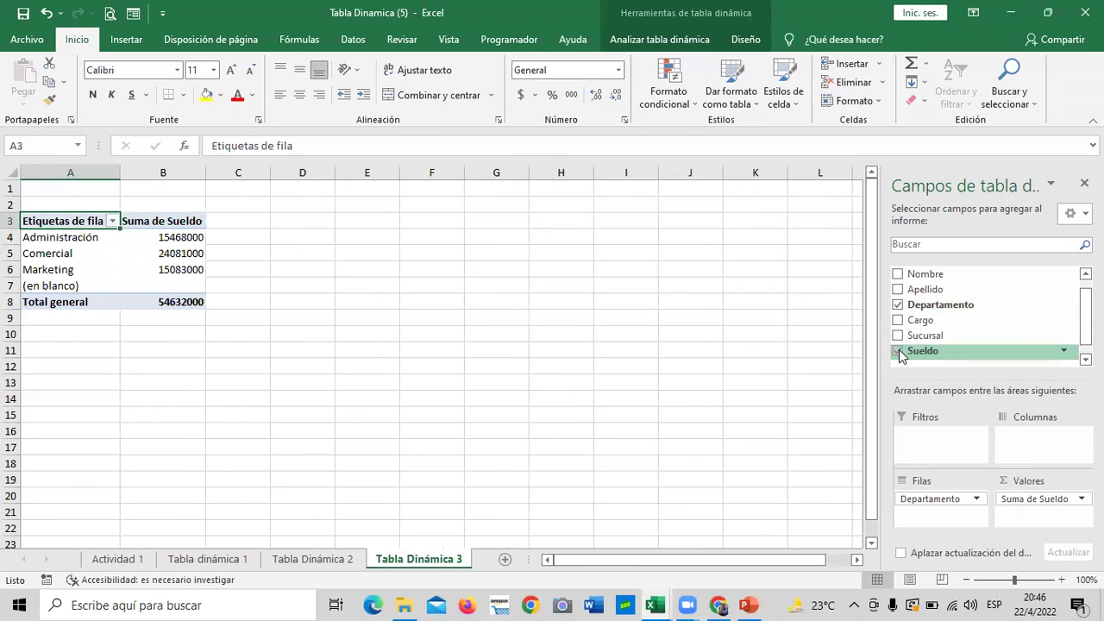
pyautogui.click(1056, 500)
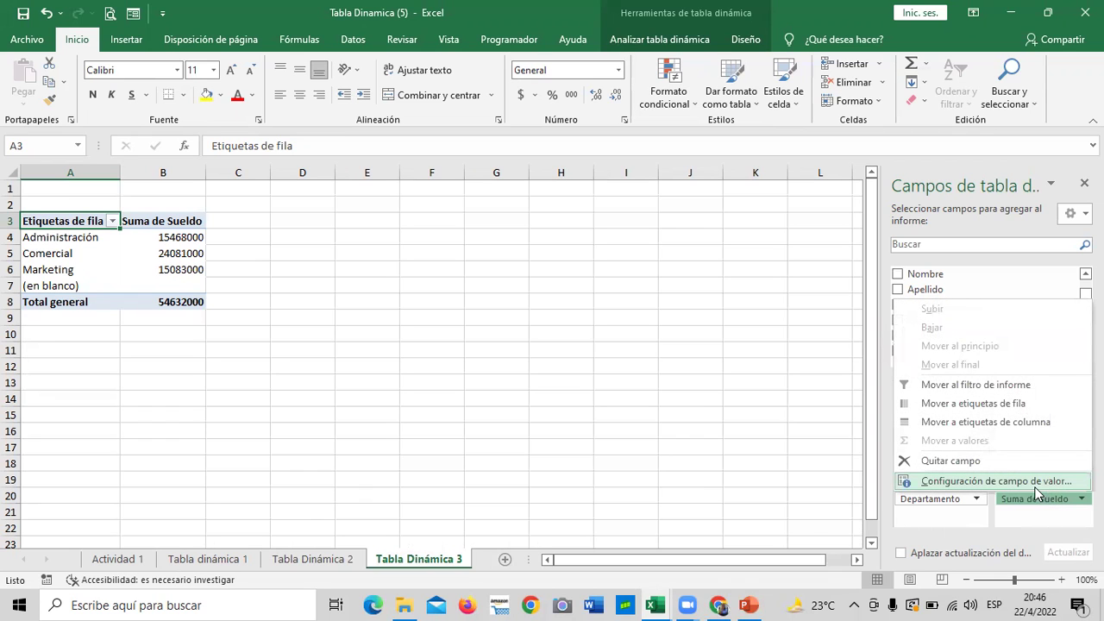
pyautogui.click(1028, 482)
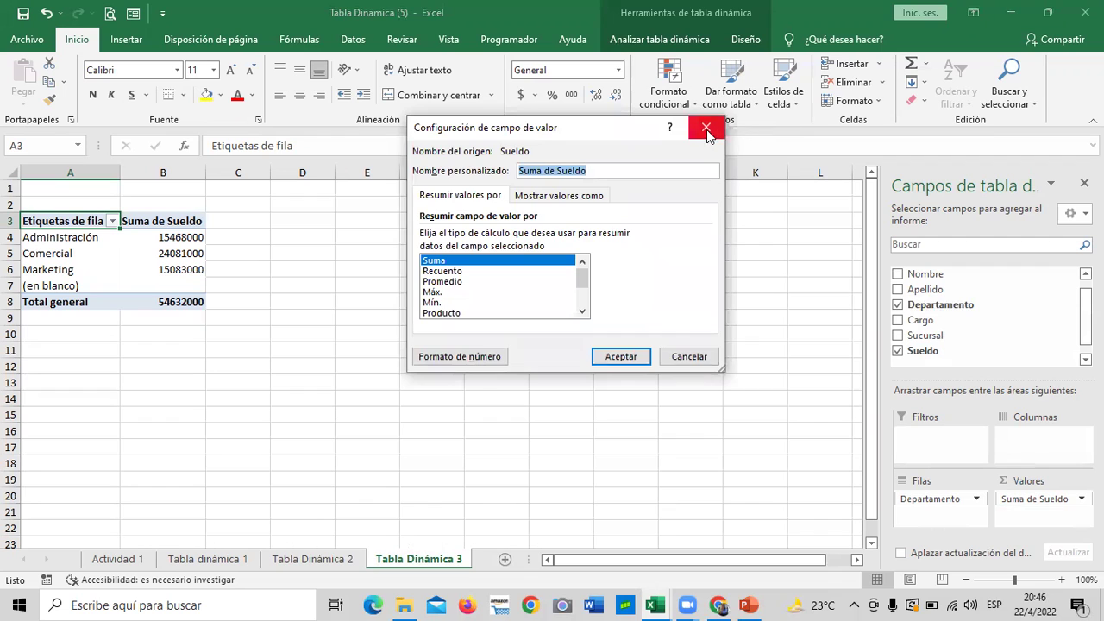
pyautogui.click(706, 127)
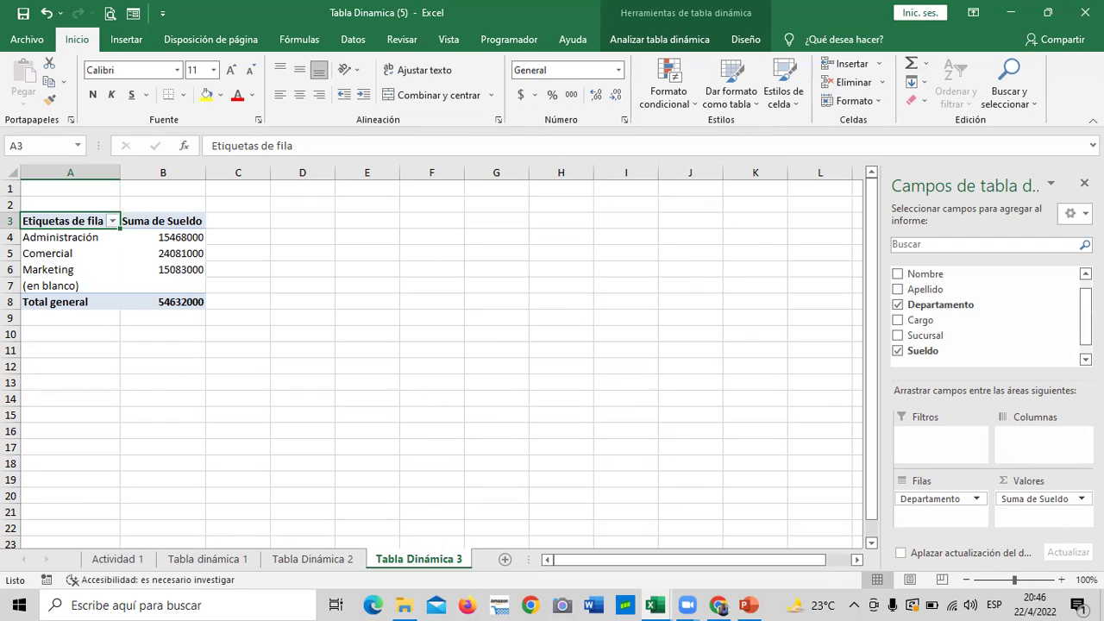
pyautogui.click(1044, 499)
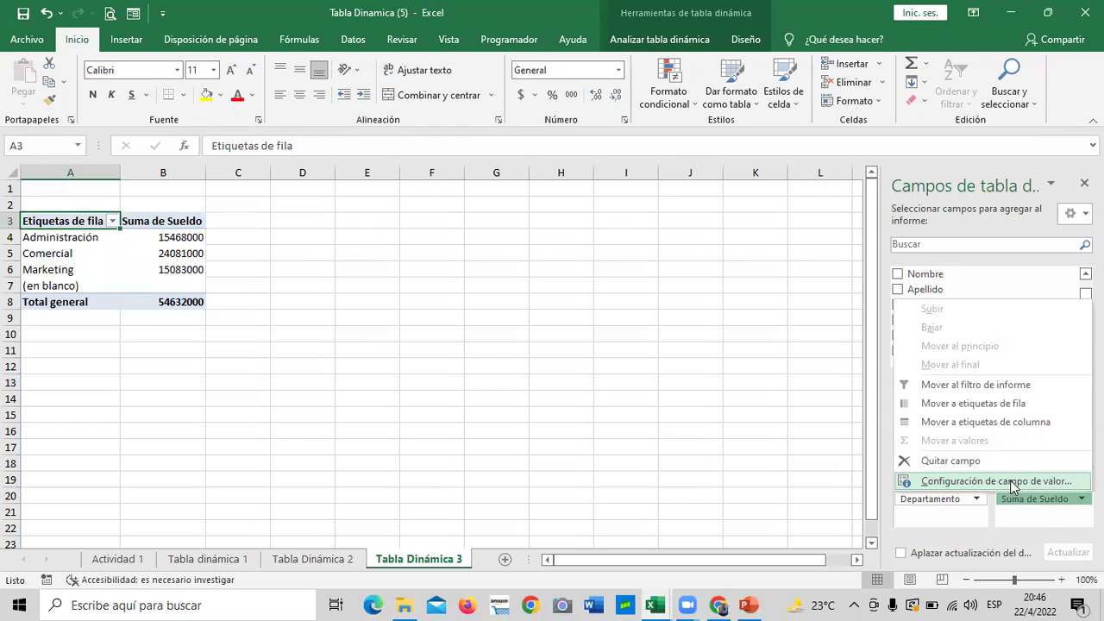
pyautogui.click(940, 482)
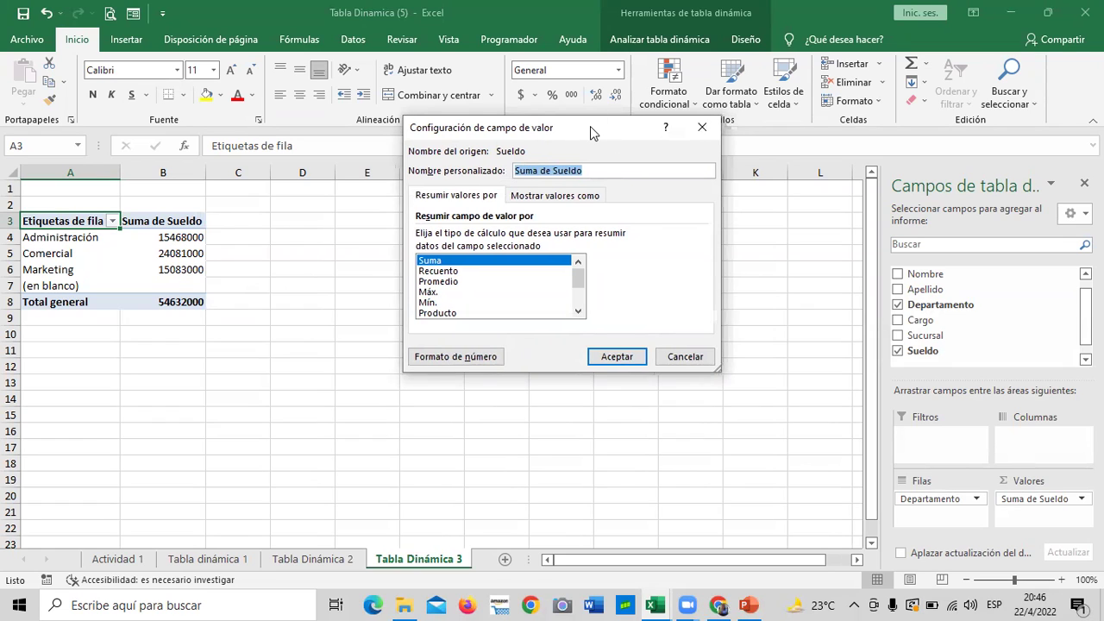
pyautogui.moveTo(591, 130); pyautogui.dragTo(579, 137)
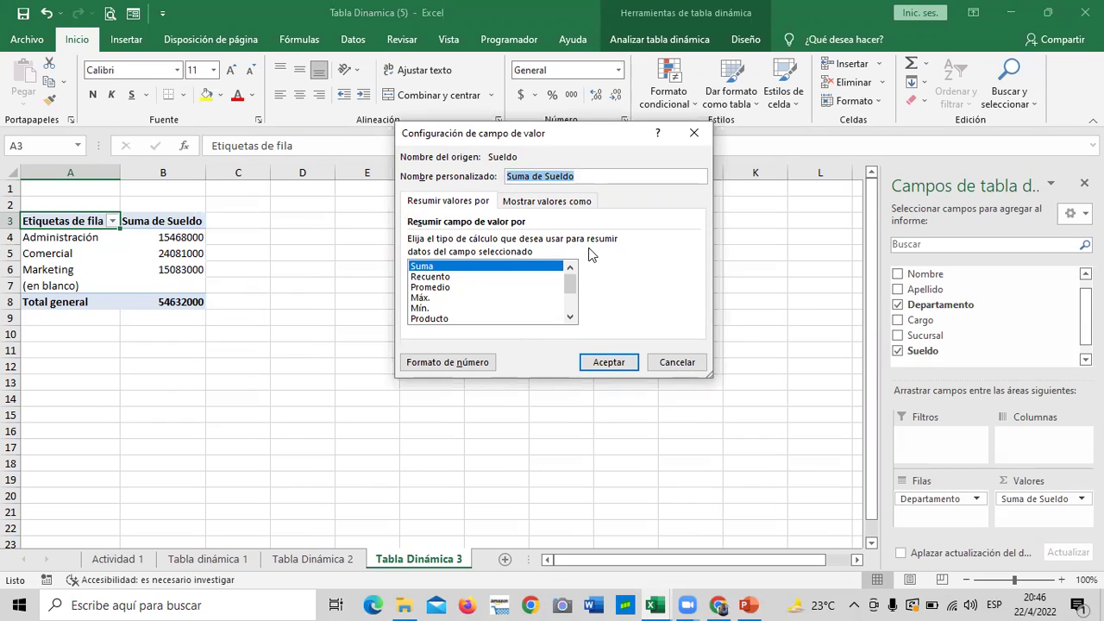
pyautogui.click(420, 366)
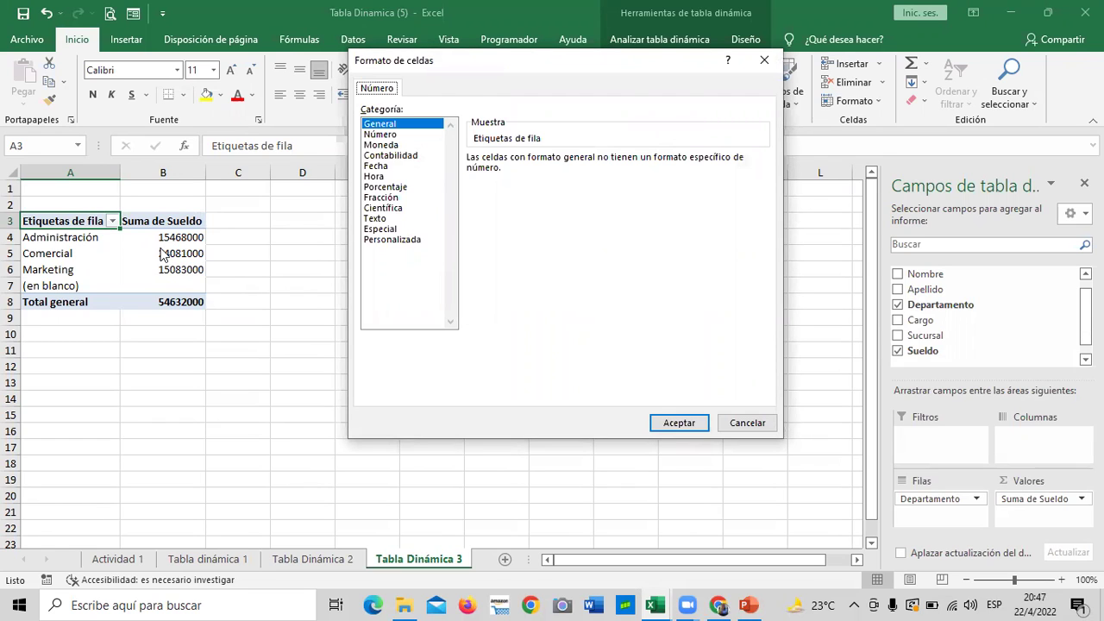
pyautogui.click(390, 156)
pyautogui.click(386, 145)
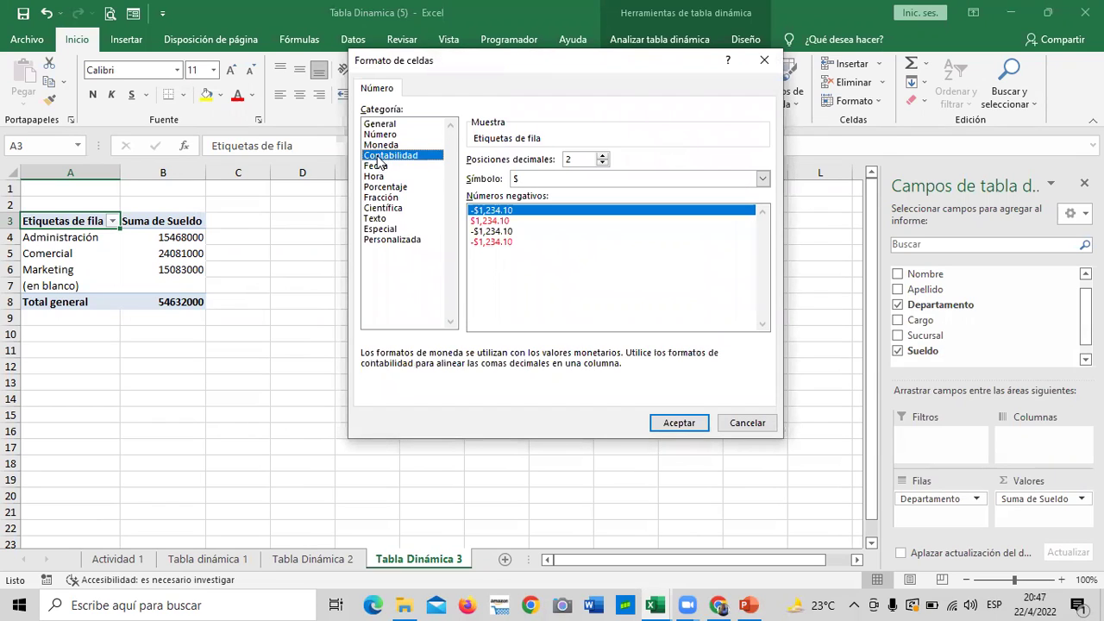
pyautogui.click(382, 156)
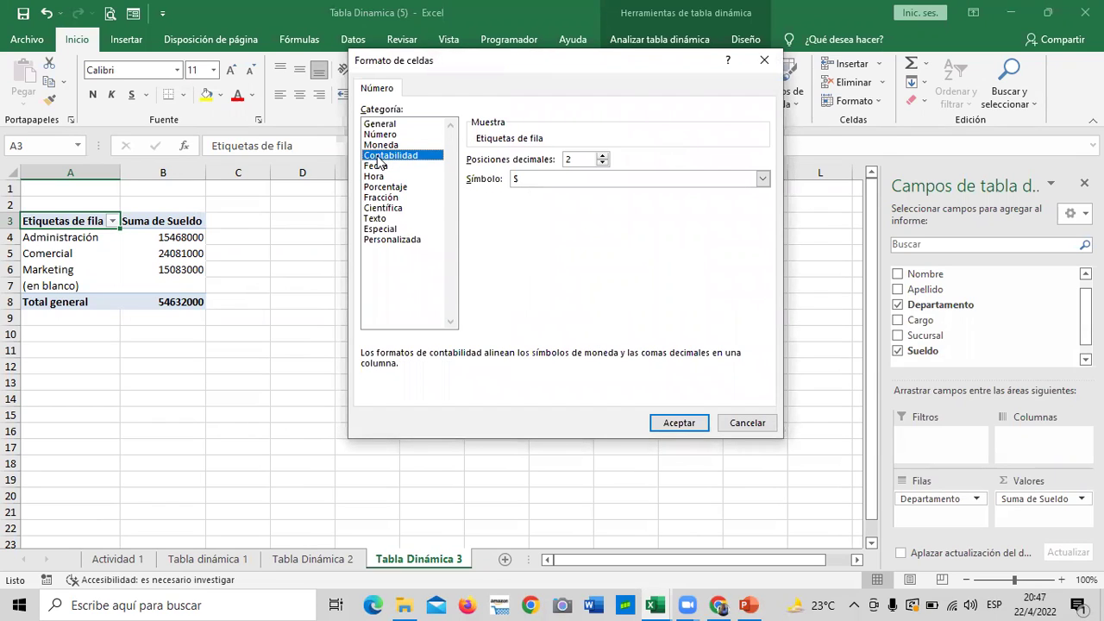
pyautogui.click(602, 163)
pyautogui.click(602, 163)
pyautogui.click(664, 422)
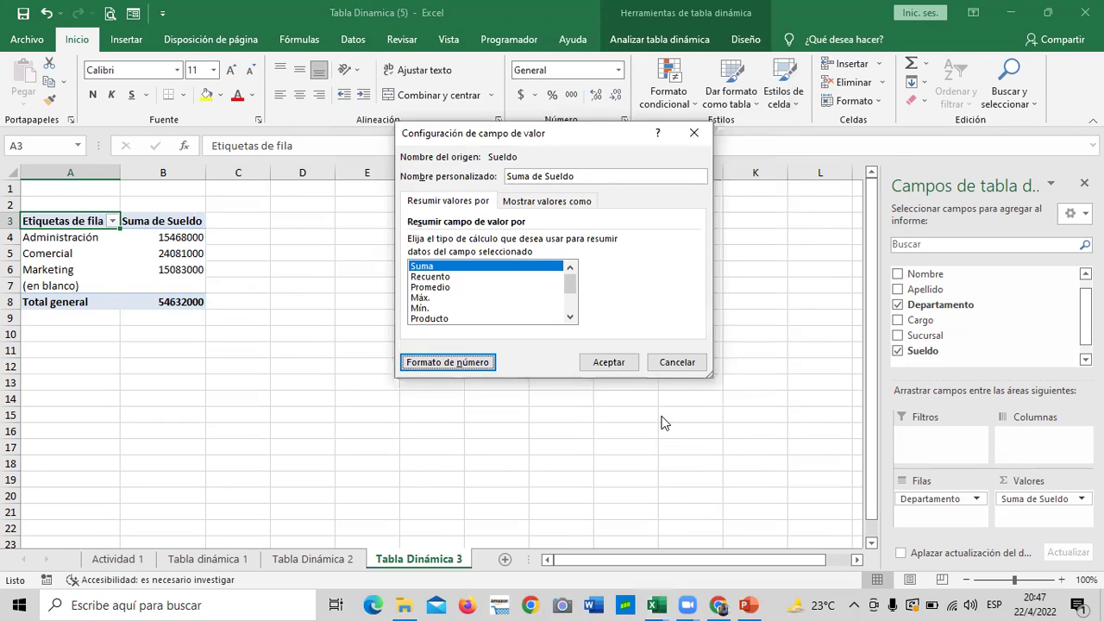
pyautogui.click(608, 362)
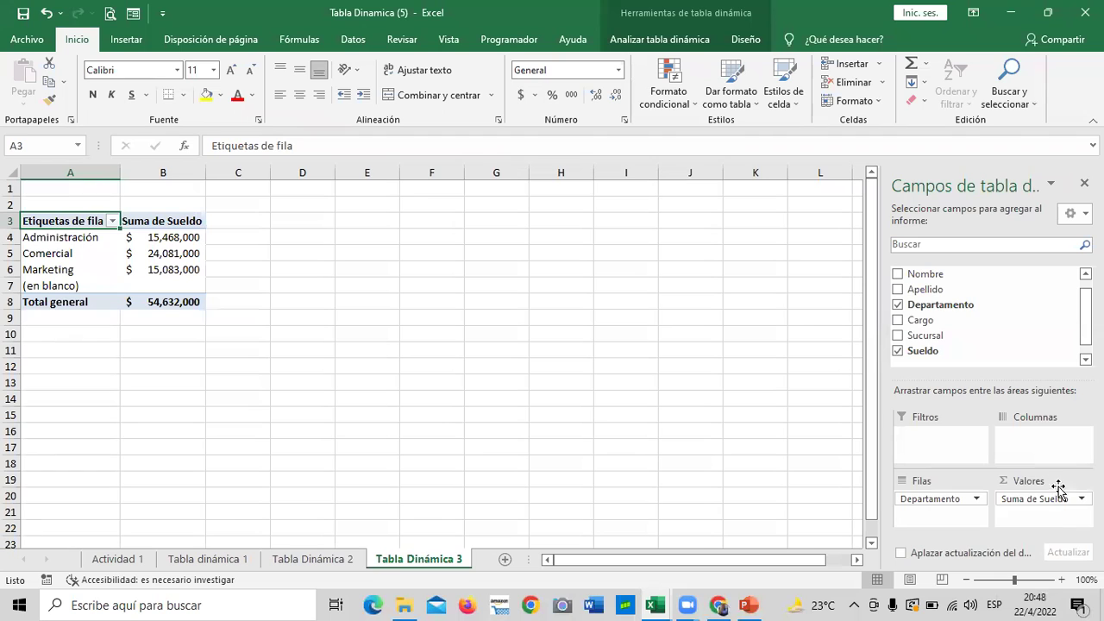
pyautogui.click(1022, 500)
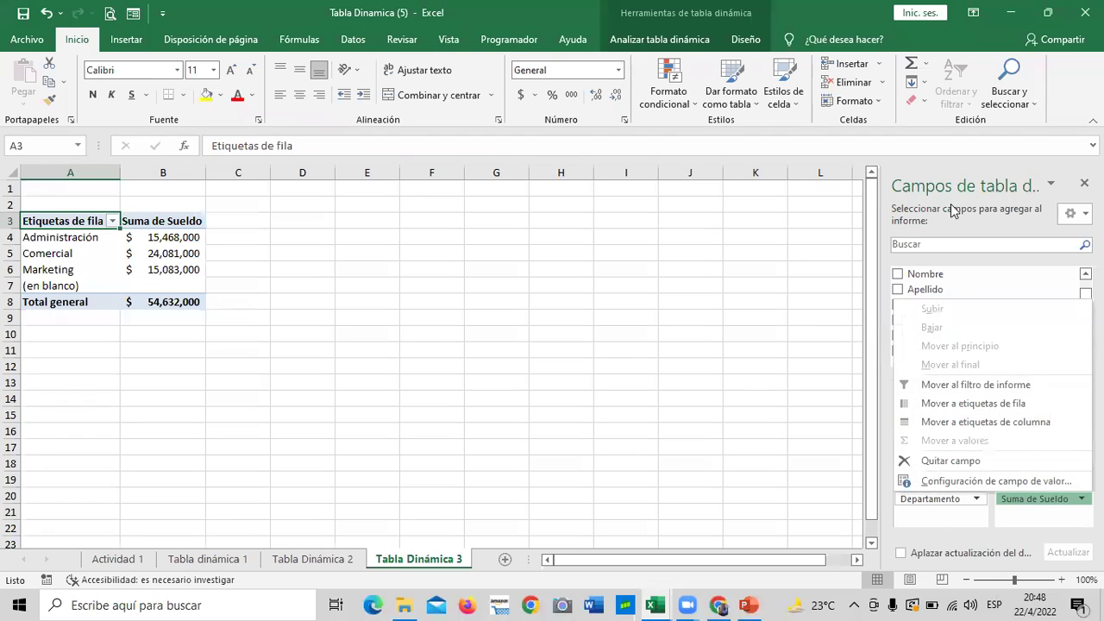
pyautogui.click(967, 481)
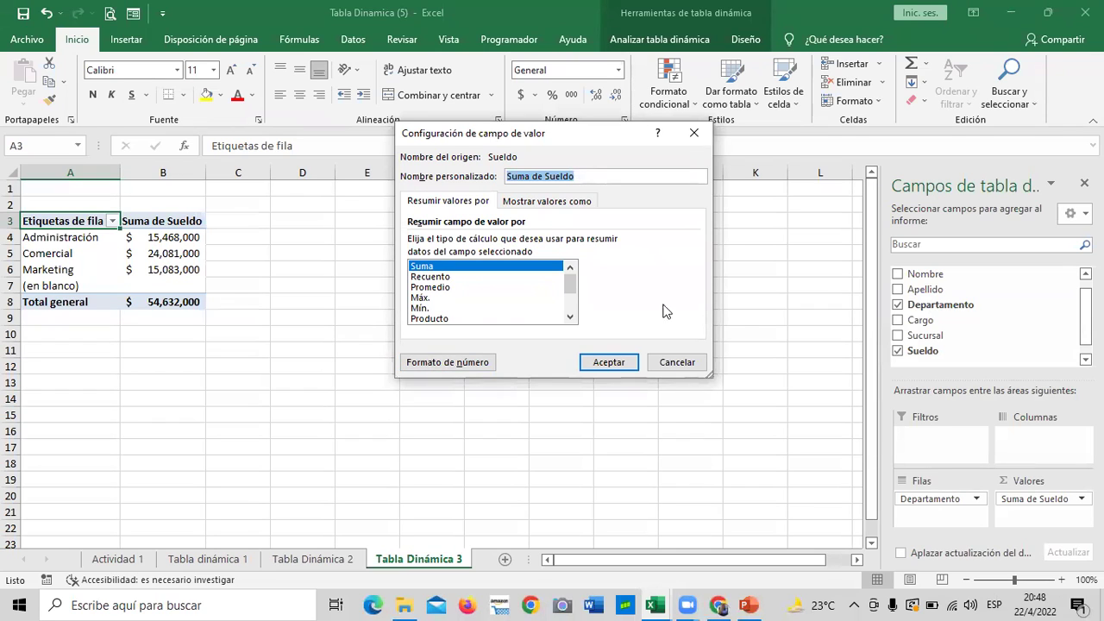
pyautogui.click(679, 363)
# Add Sueldo to the values a second time and summarise it as Promedio
pyautogui.click(691, 382)
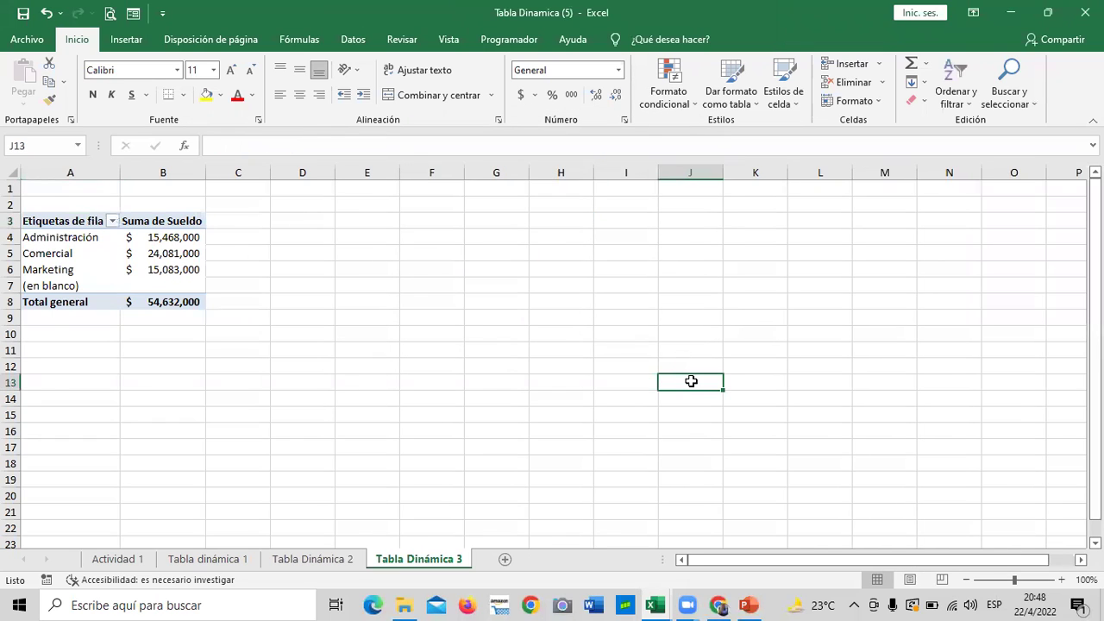
pyautogui.click(132, 265)
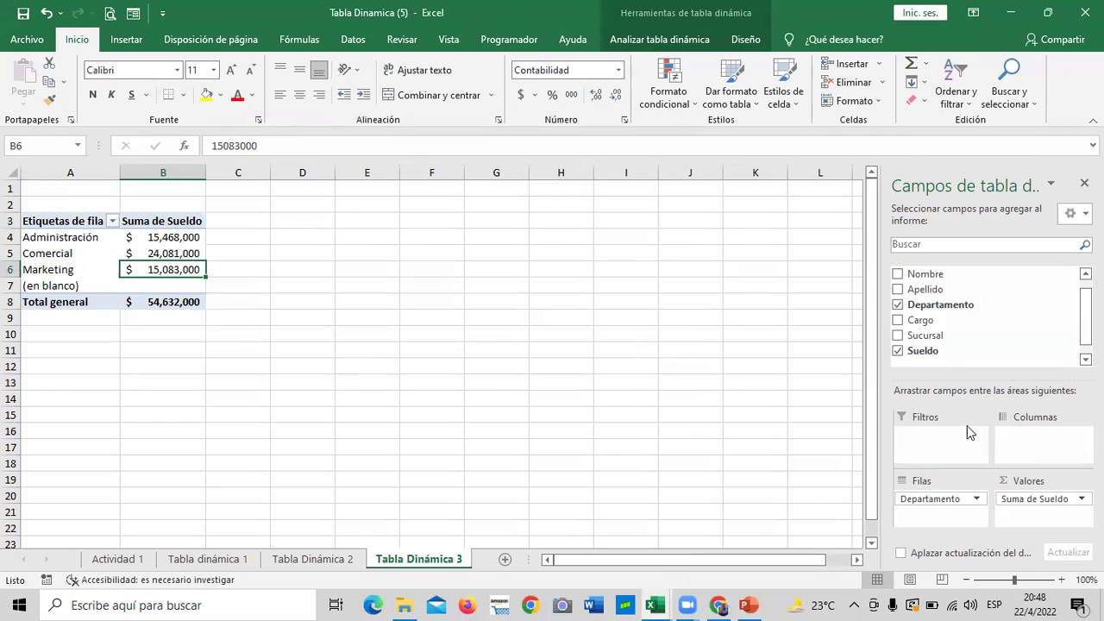
pyautogui.moveTo(921, 350); pyautogui.dragTo(1025, 515)
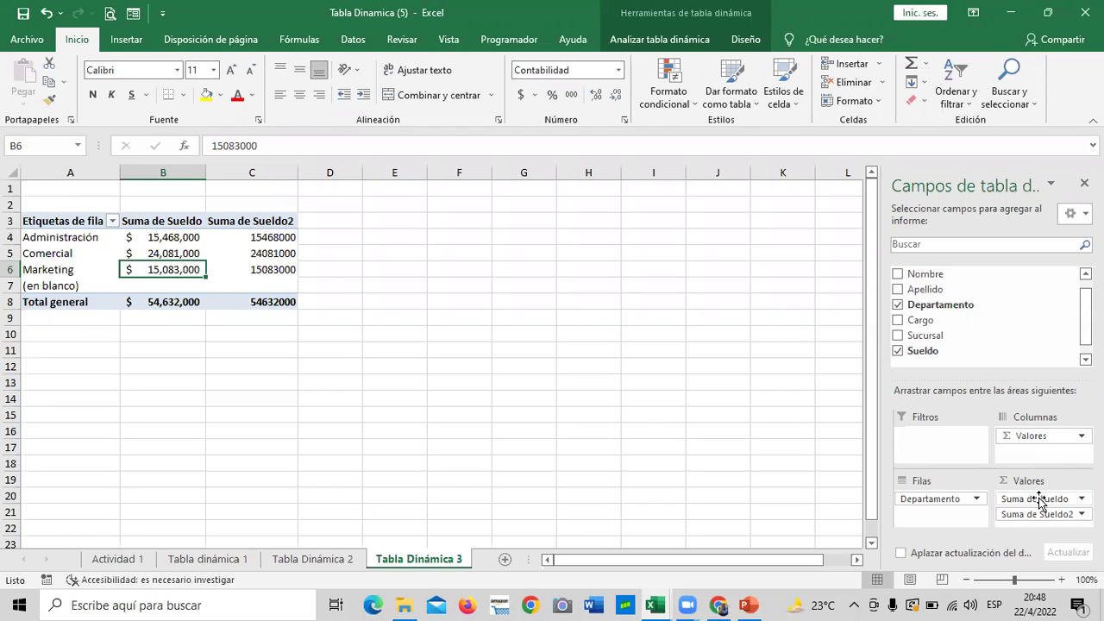
pyautogui.moveTo(1040, 500); pyautogui.dragTo(1028, 516)
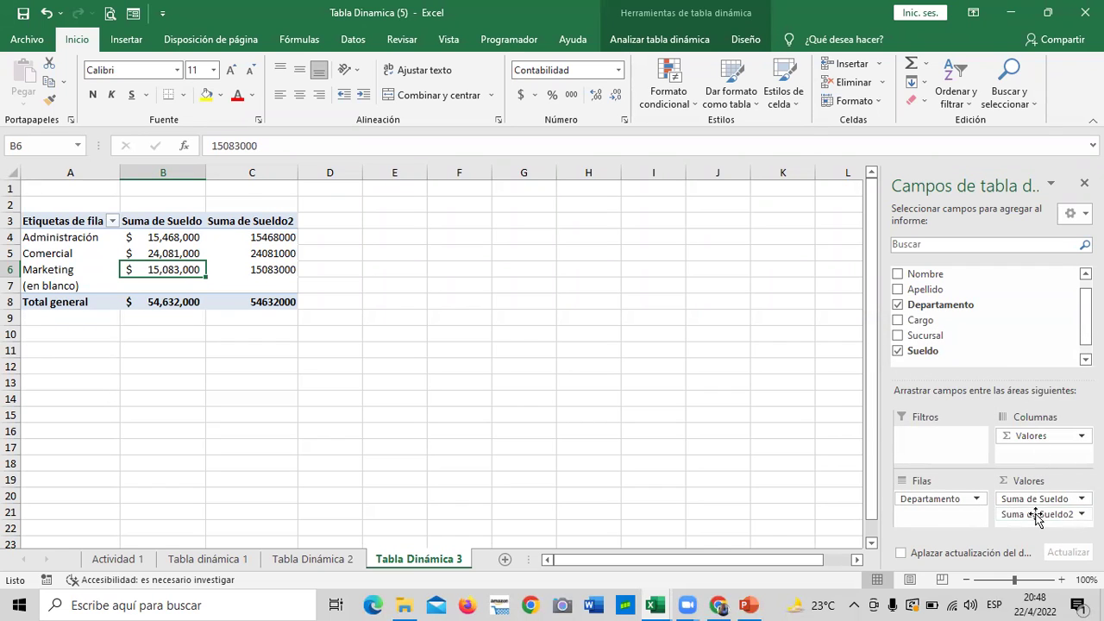
pyautogui.click(1035, 516)
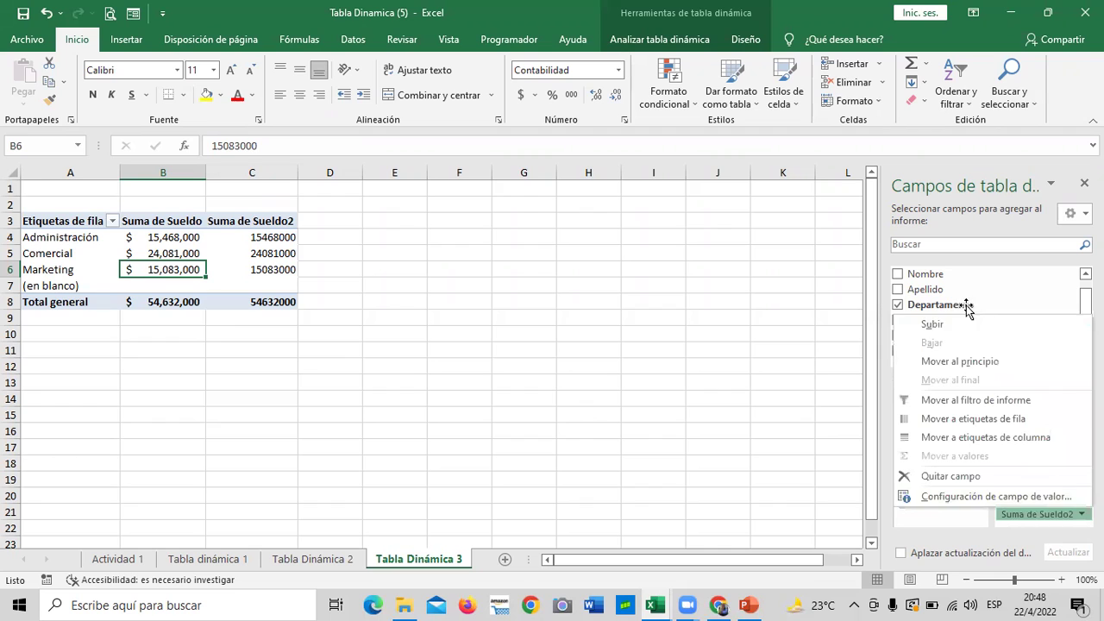
pyautogui.click(937, 497)
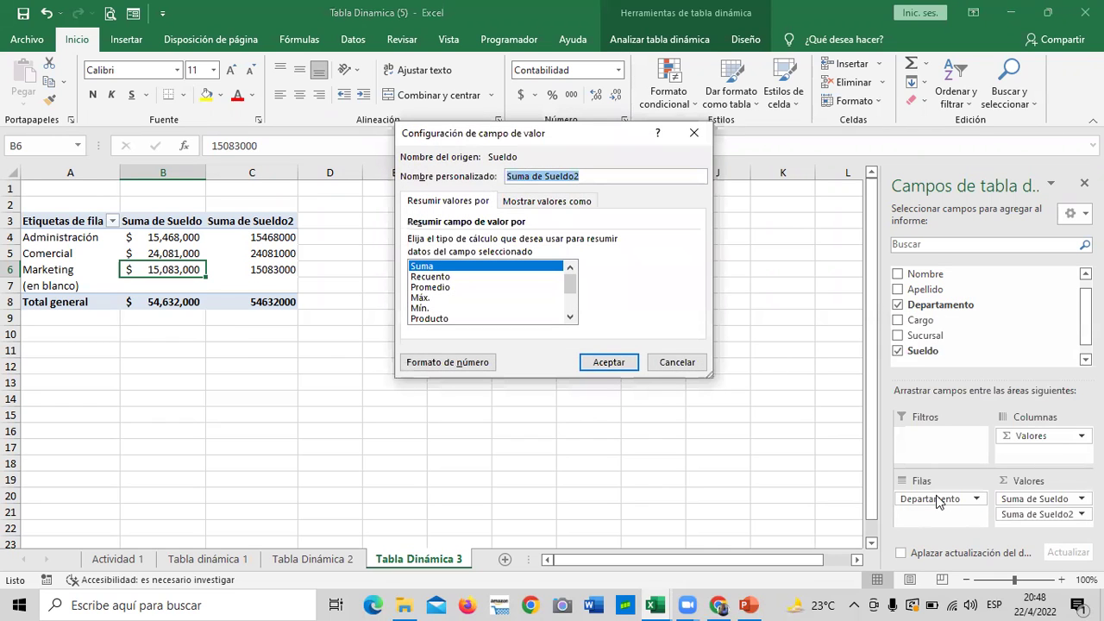
pyautogui.click(437, 288)
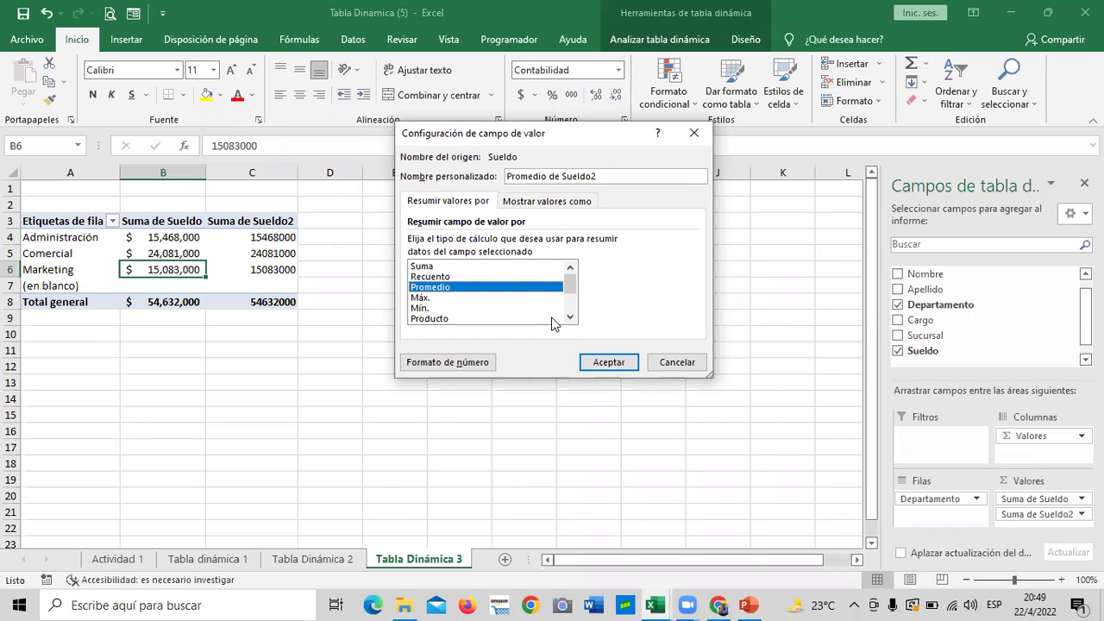
pyautogui.click(609, 363)
pyautogui.click(607, 363)
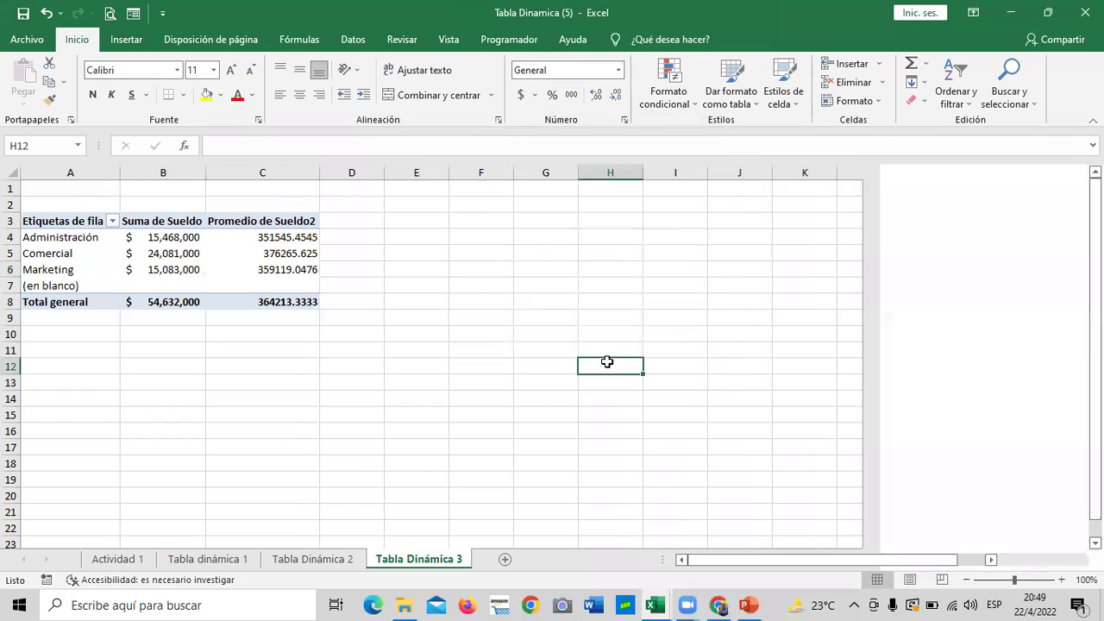
# Format the Promedio de Sueldo2 averages as Número with 0 decimal places
pyautogui.click(255, 273)
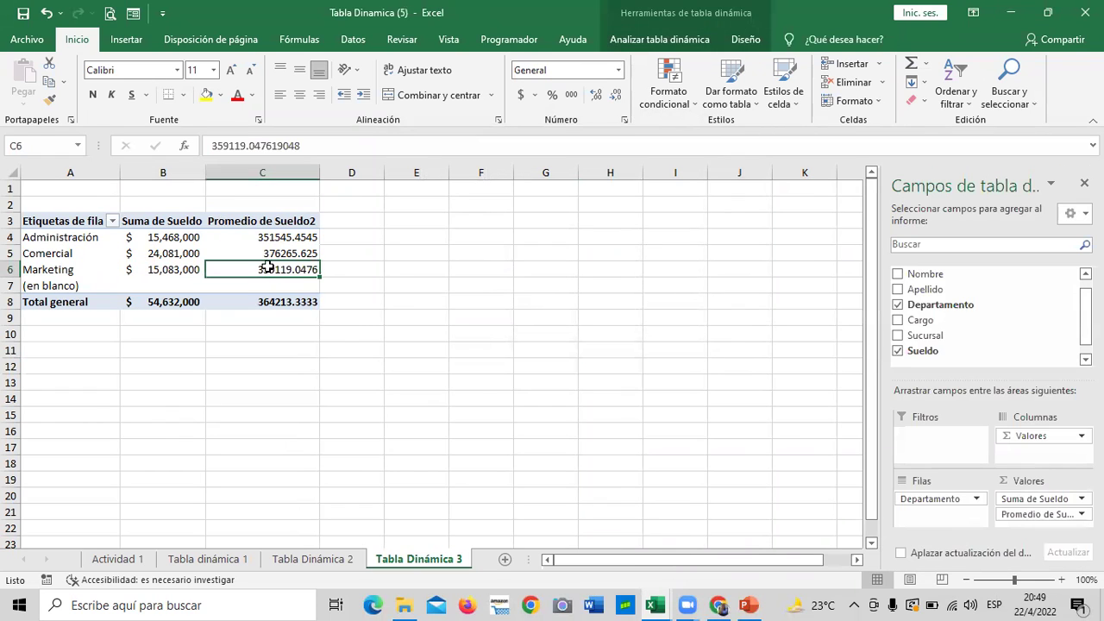
pyautogui.click(267, 252)
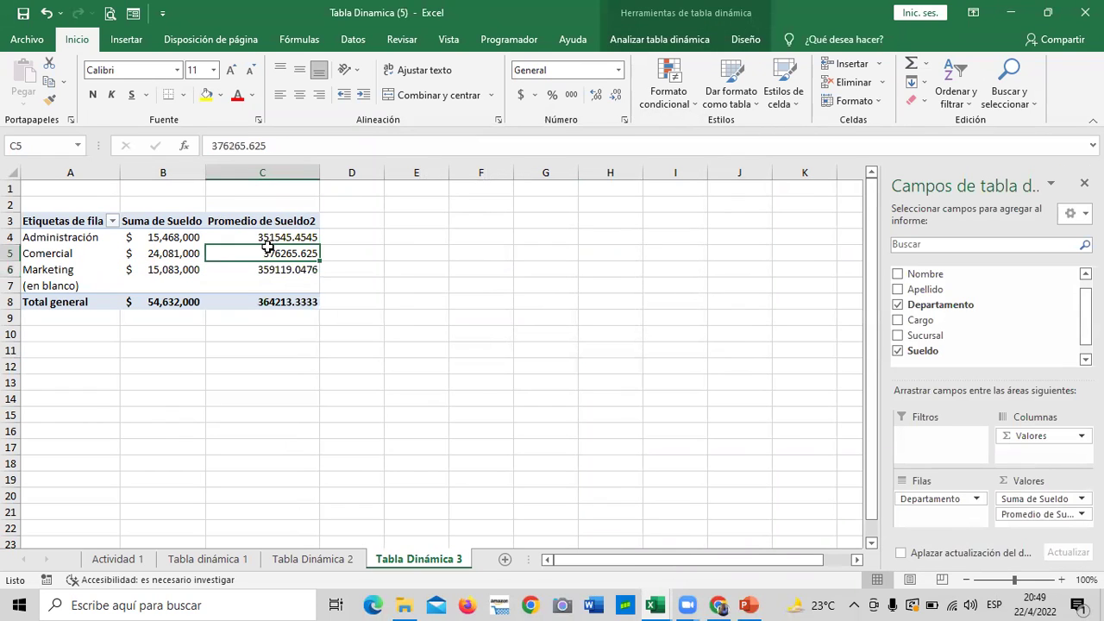
pyautogui.click(1040, 515)
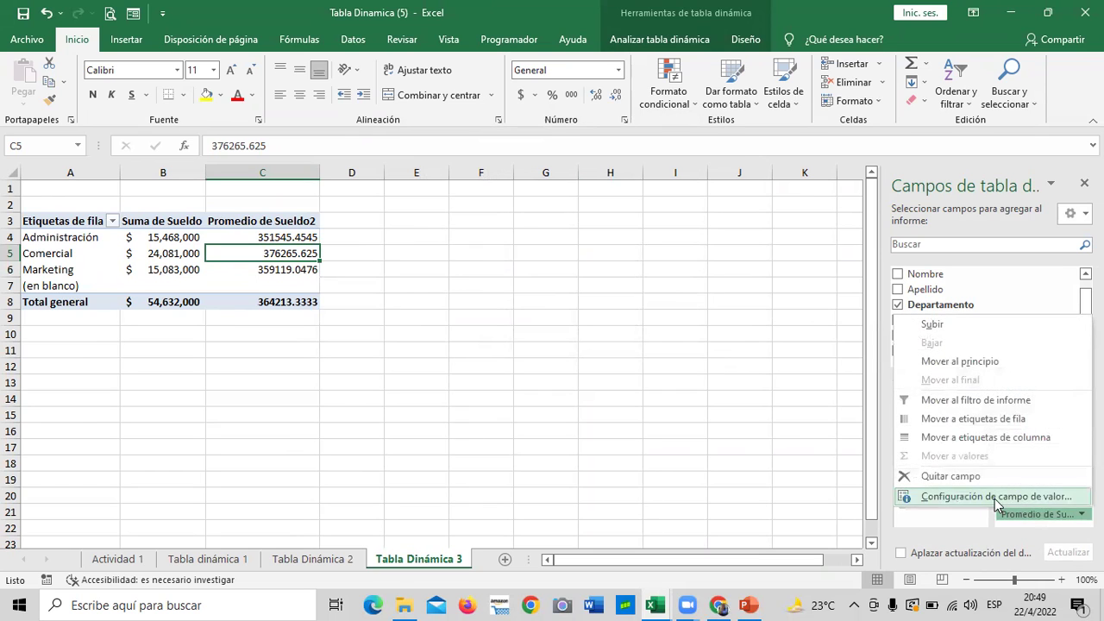
pyautogui.click(997, 496)
pyautogui.click(462, 363)
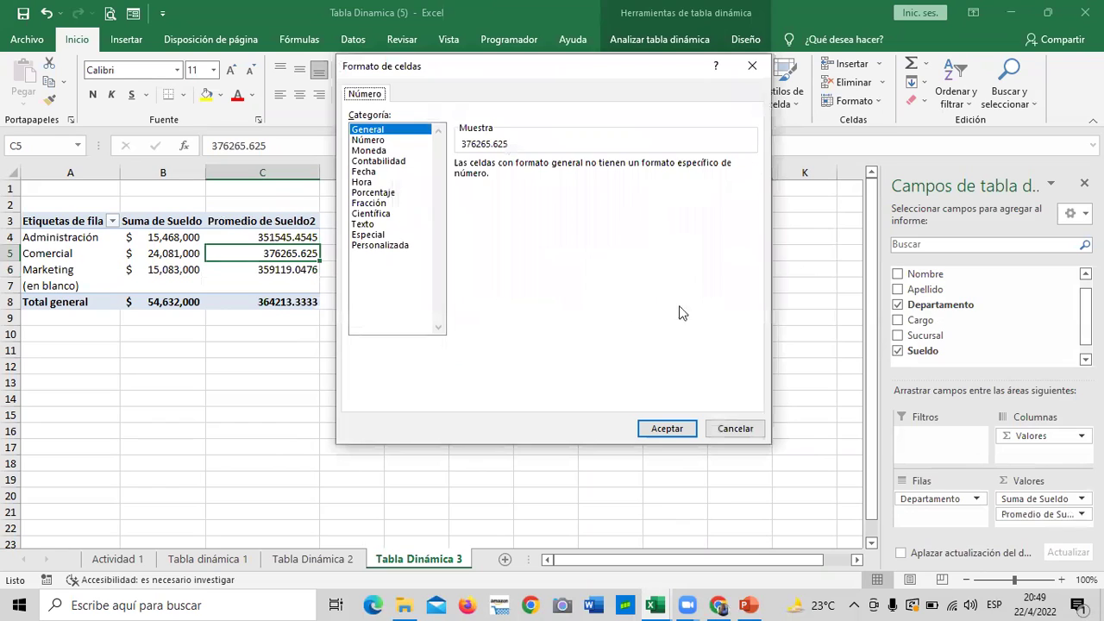
pyautogui.click(382, 162)
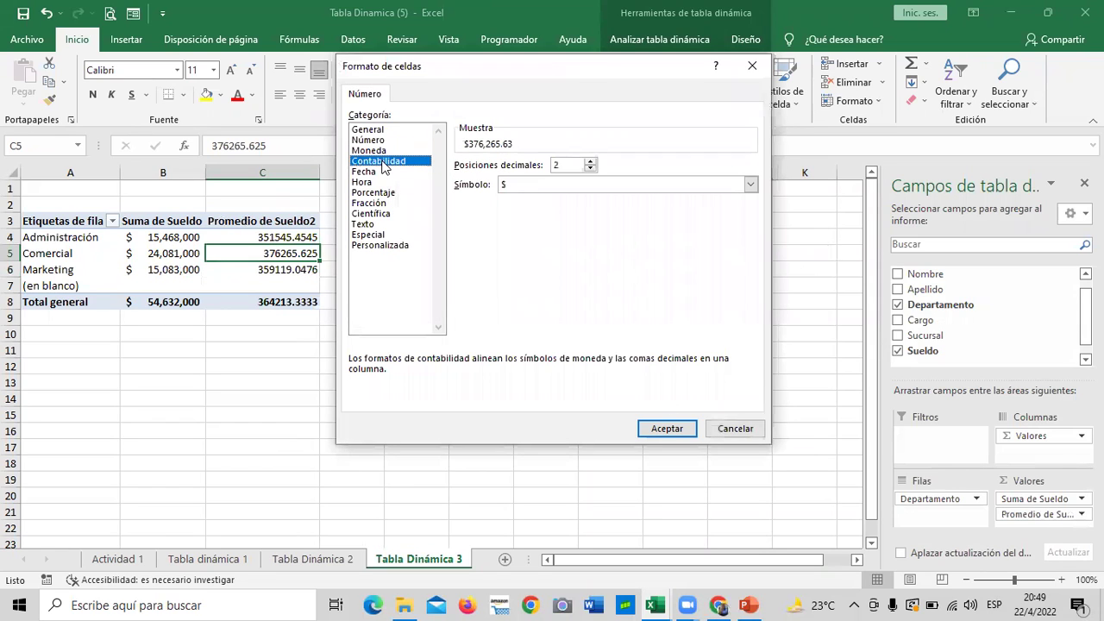
pyautogui.click(383, 193)
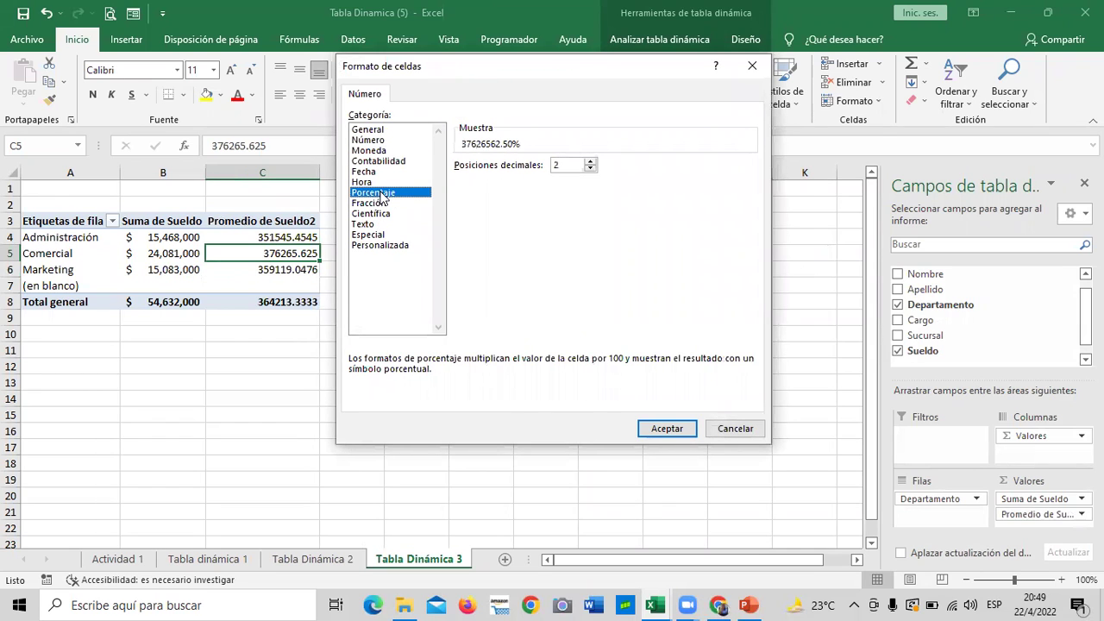
pyautogui.click(382, 131)
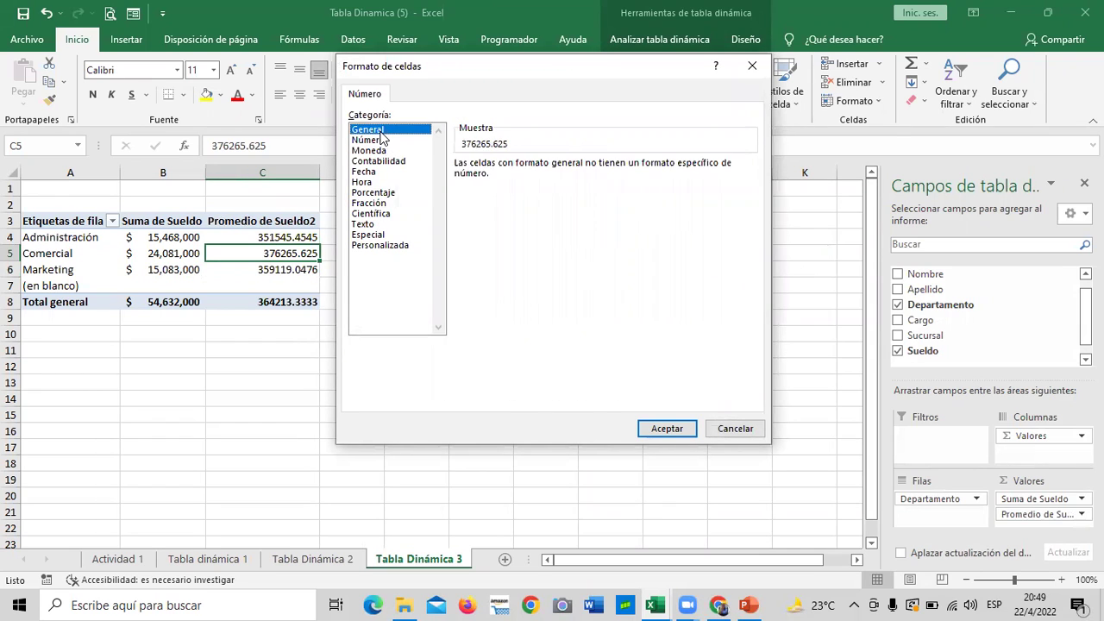
pyautogui.click(379, 140)
pyautogui.click(590, 168)
pyautogui.click(590, 168)
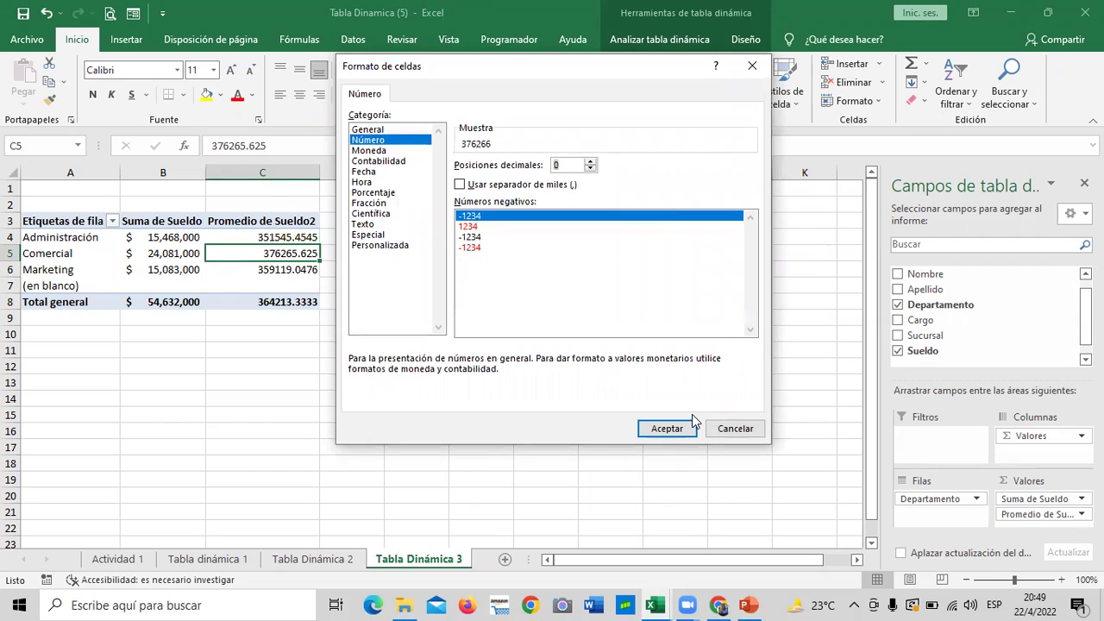
pyautogui.click(667, 427)
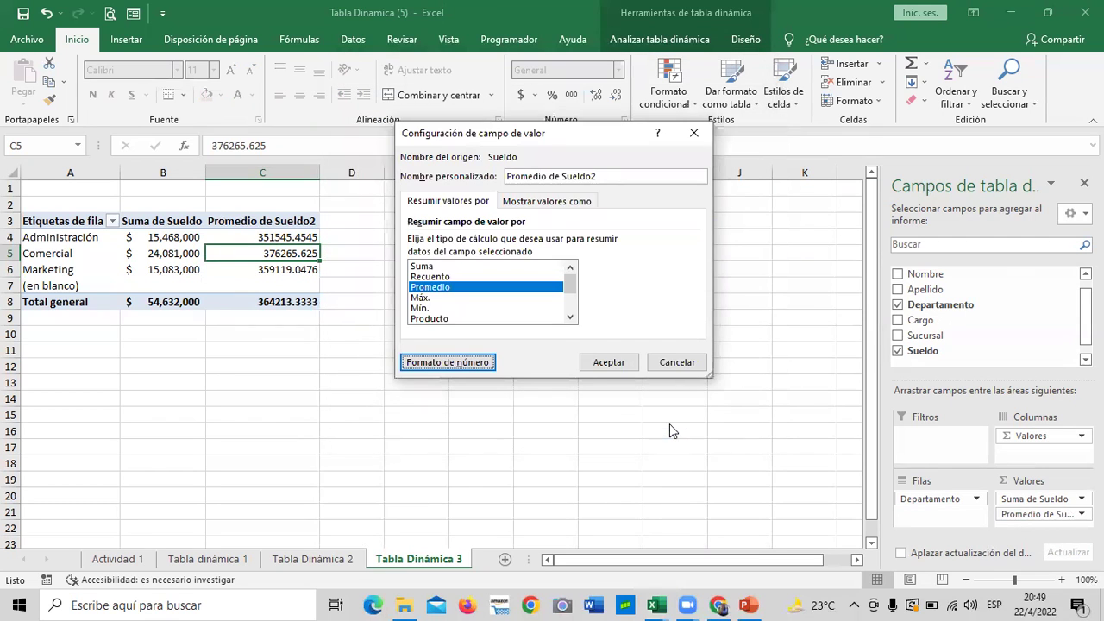
pyautogui.click(604, 361)
# Inspect the salary sum and average cells for Administración and Marketing
pyautogui.click(546, 305)
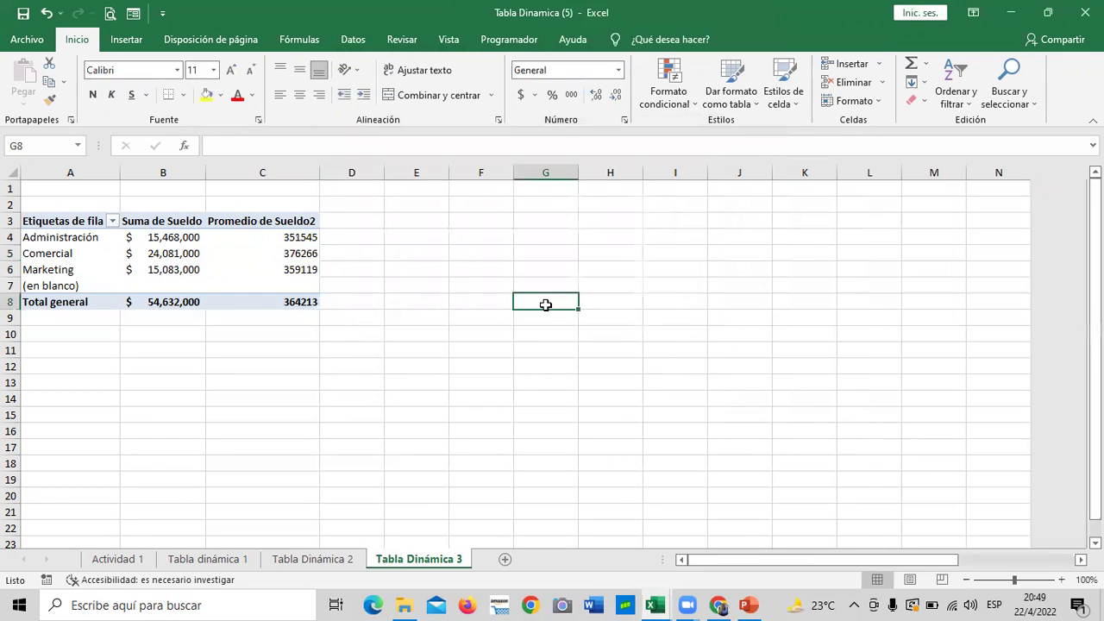
pyautogui.click(289, 237)
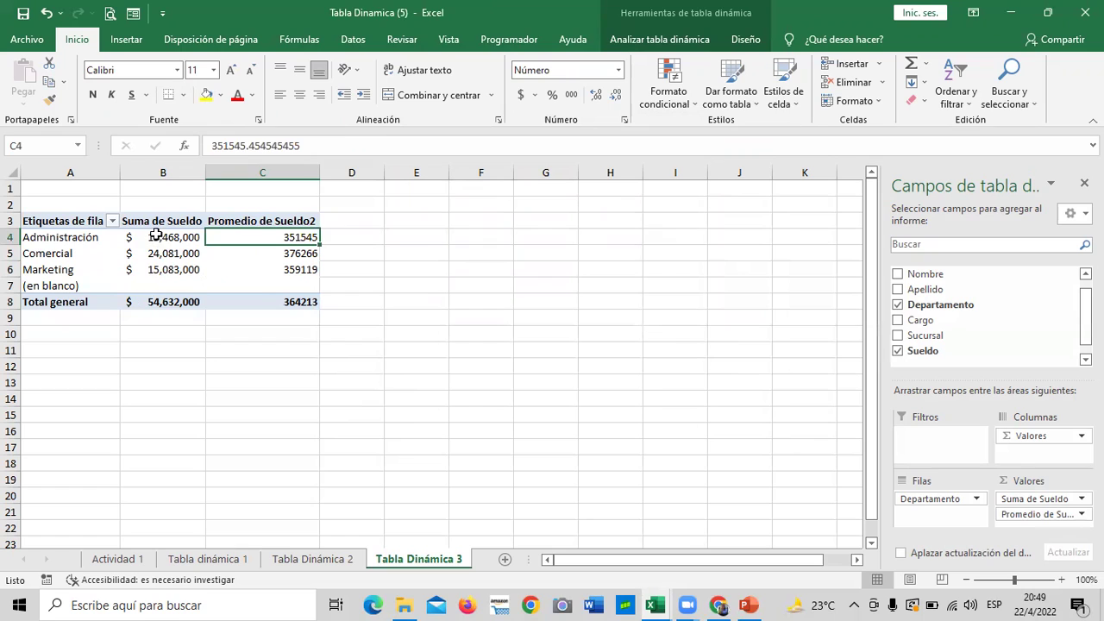
pyautogui.click(156, 236)
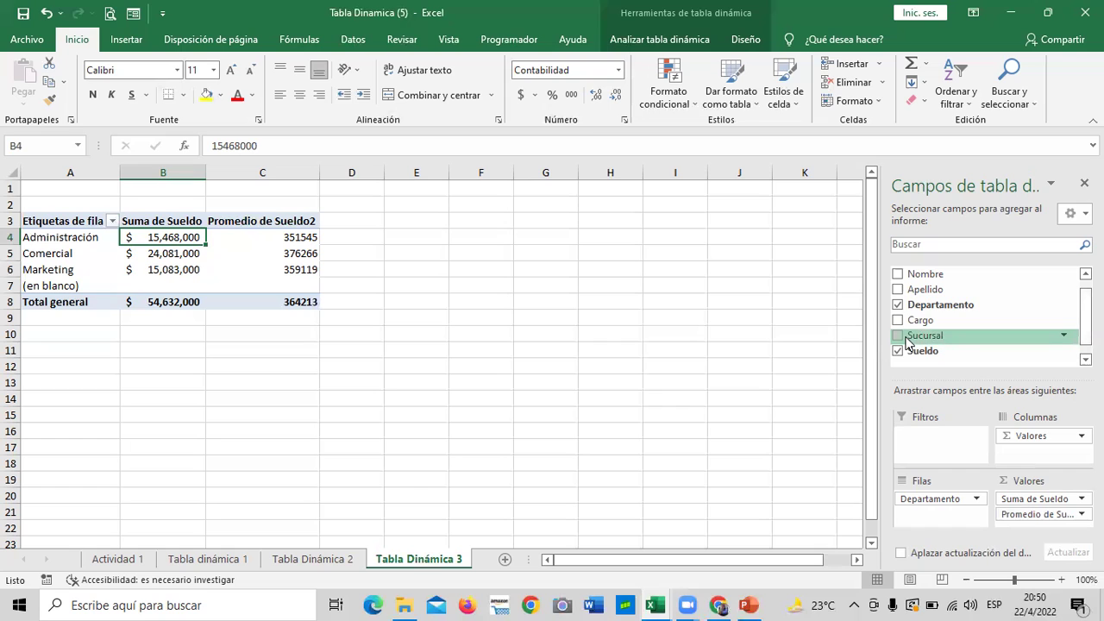
pyautogui.scroll(-1, 1086, 315)
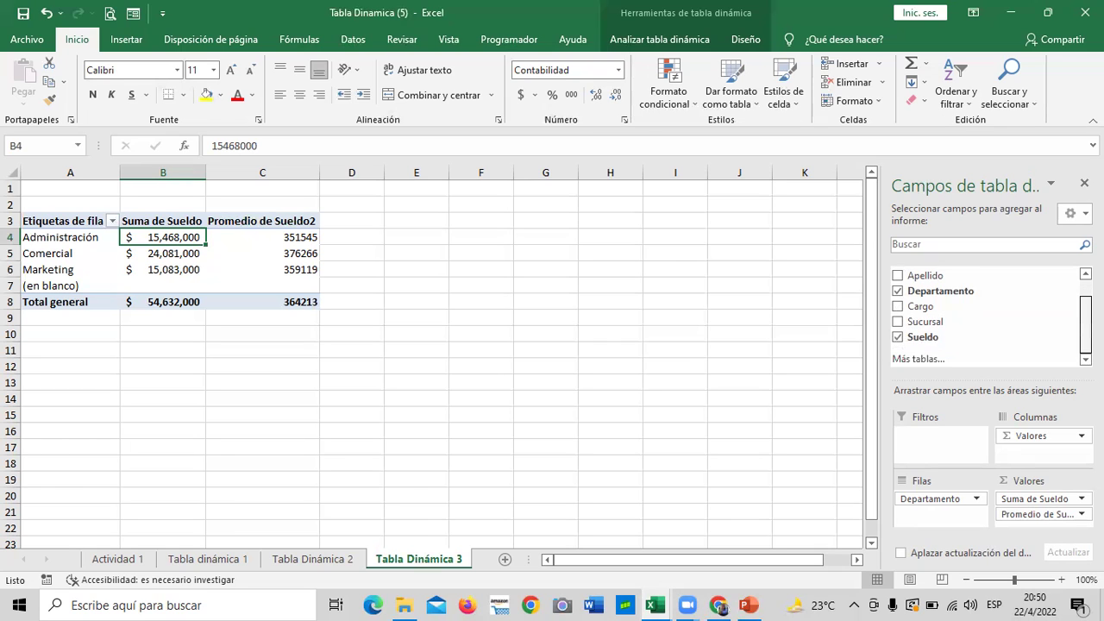
pyautogui.scroll(2, 987, 315)
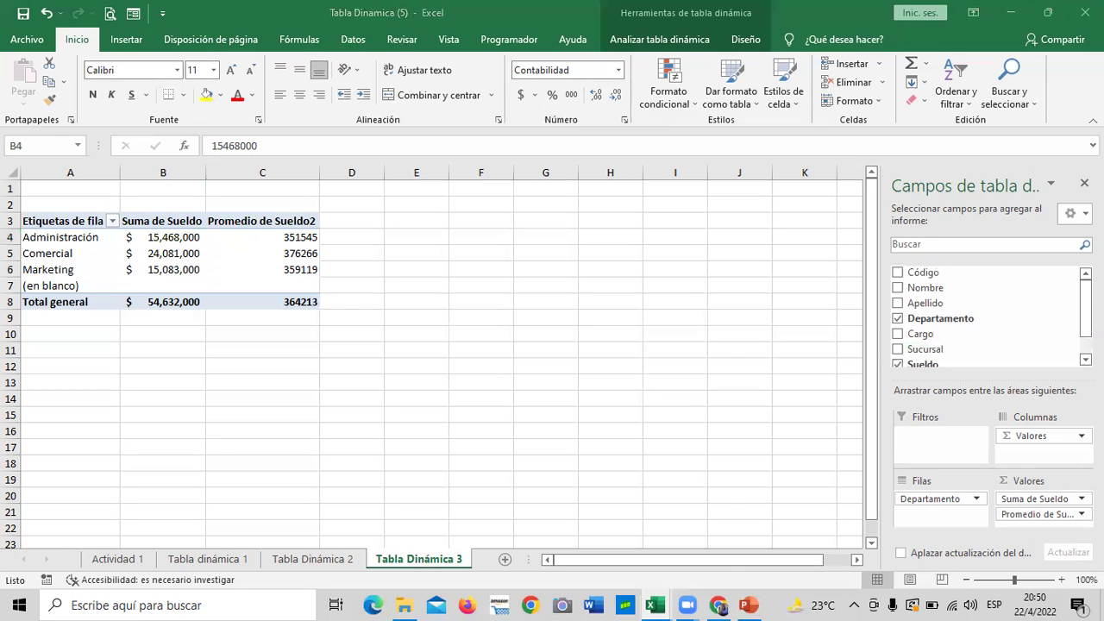
pyautogui.click(239, 269)
pyautogui.click(224, 239)
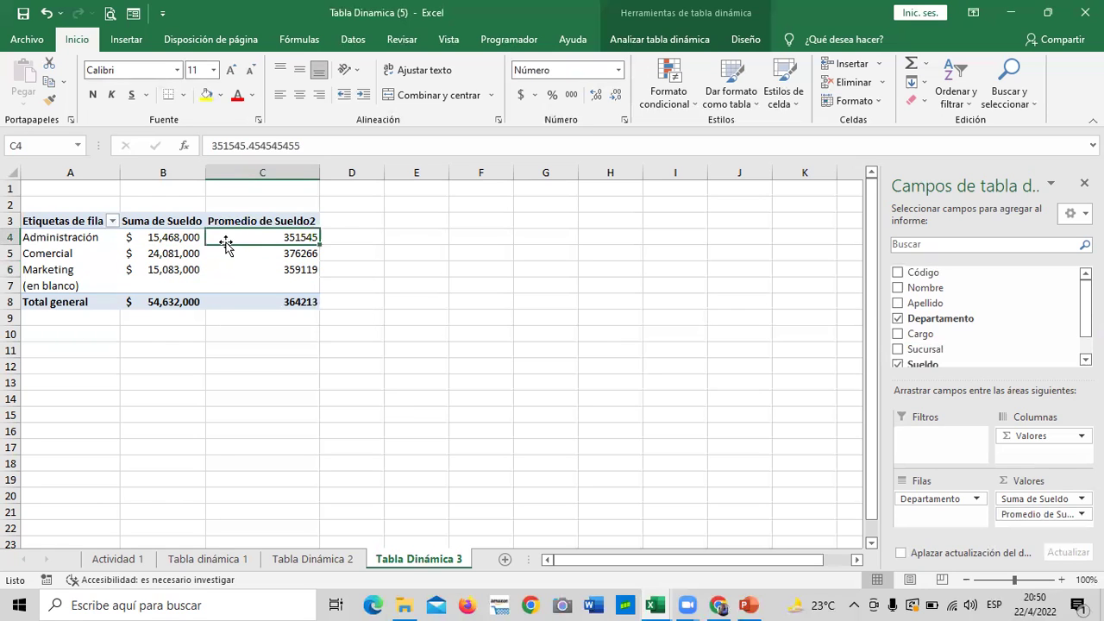
# Open Insertar Segmentación de datos from Analizar tabla dinámica, cancel it, and hide the field list
pyautogui.click(656, 41)
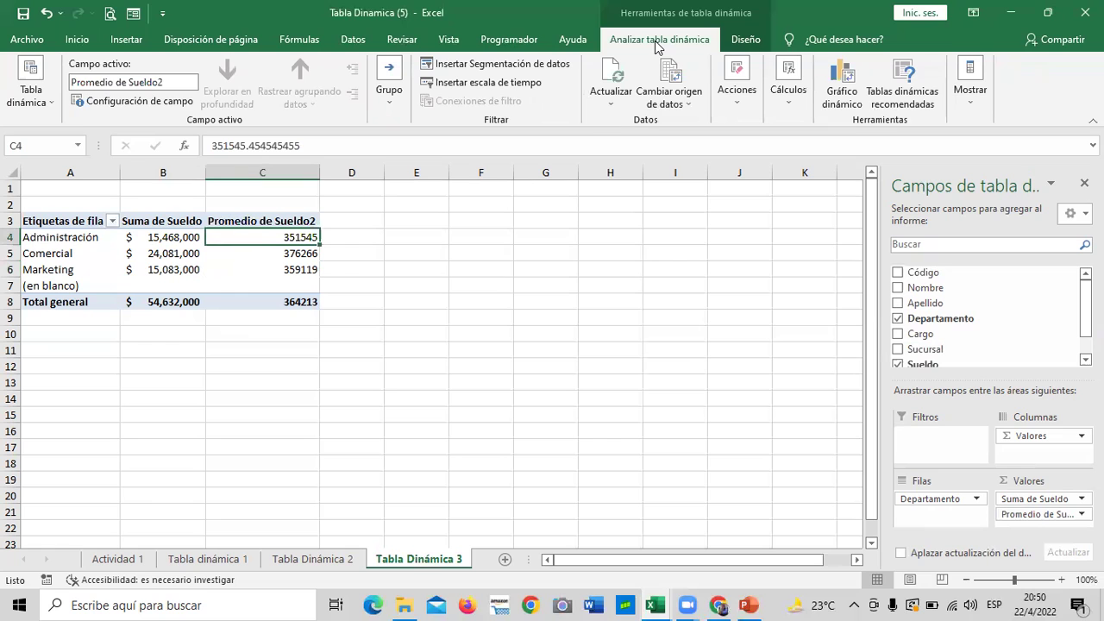
pyautogui.click(553, 69)
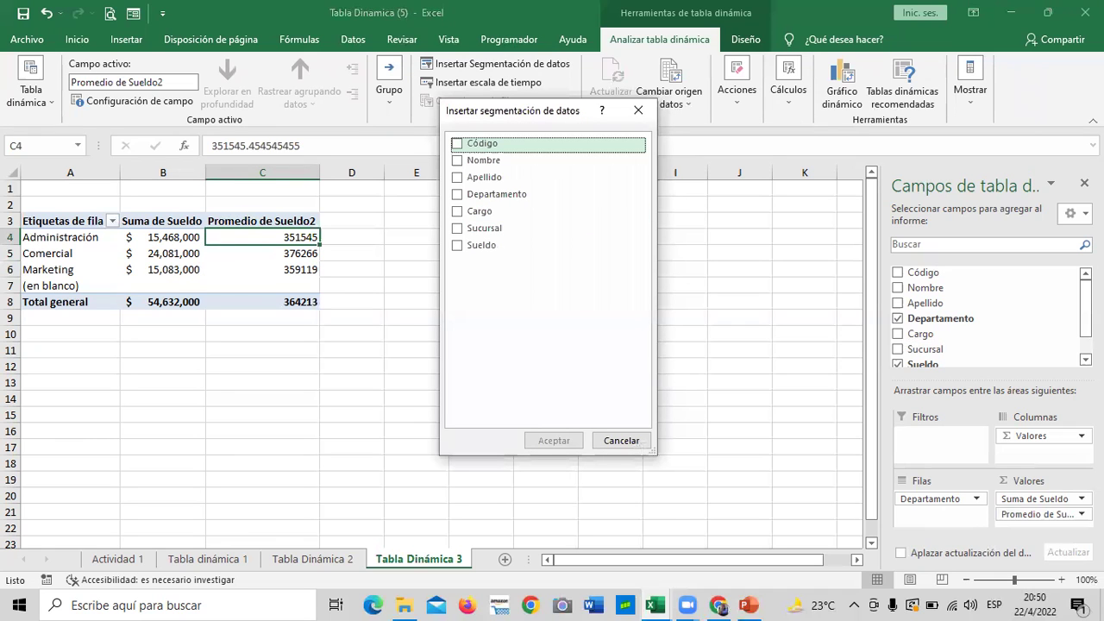
pyautogui.click(636, 441)
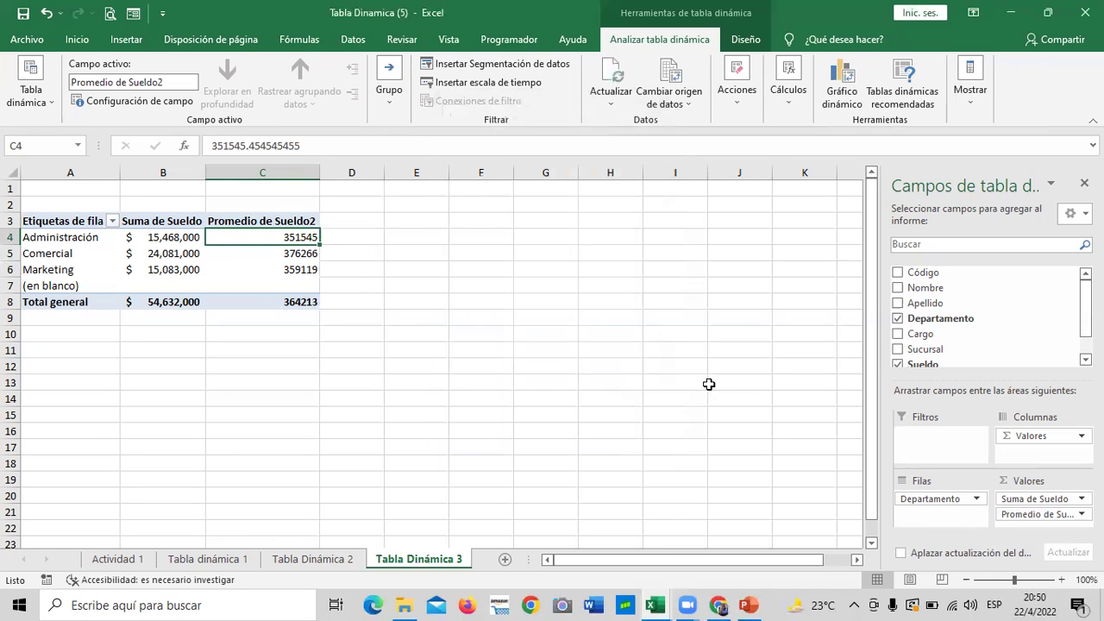
pyautogui.click(740, 361)
pyautogui.click(69, 270)
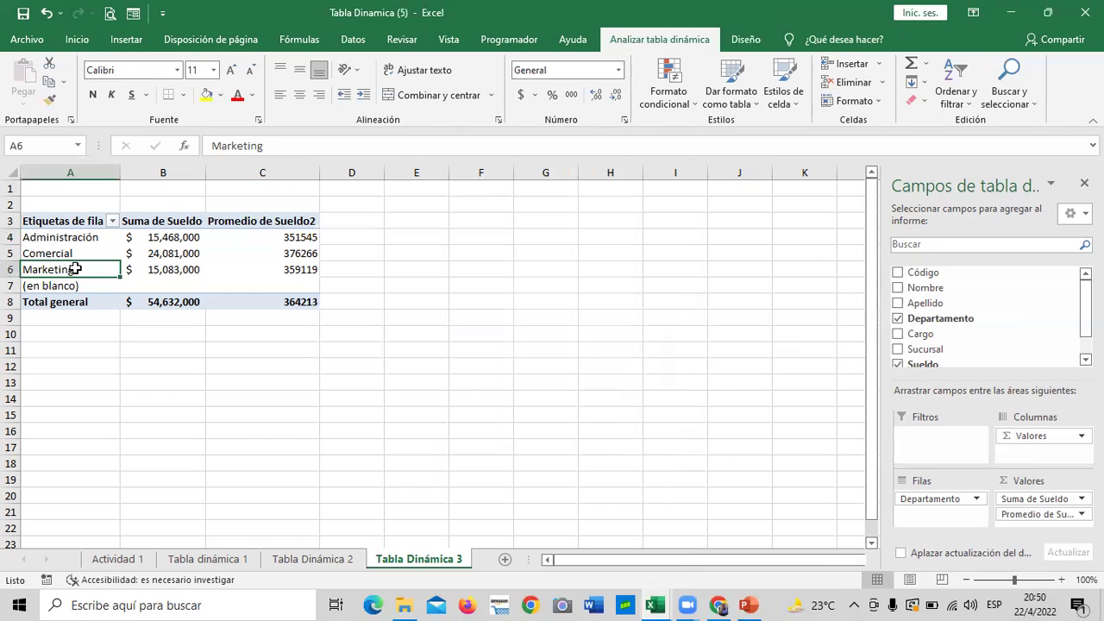
pyautogui.click(1084, 183)
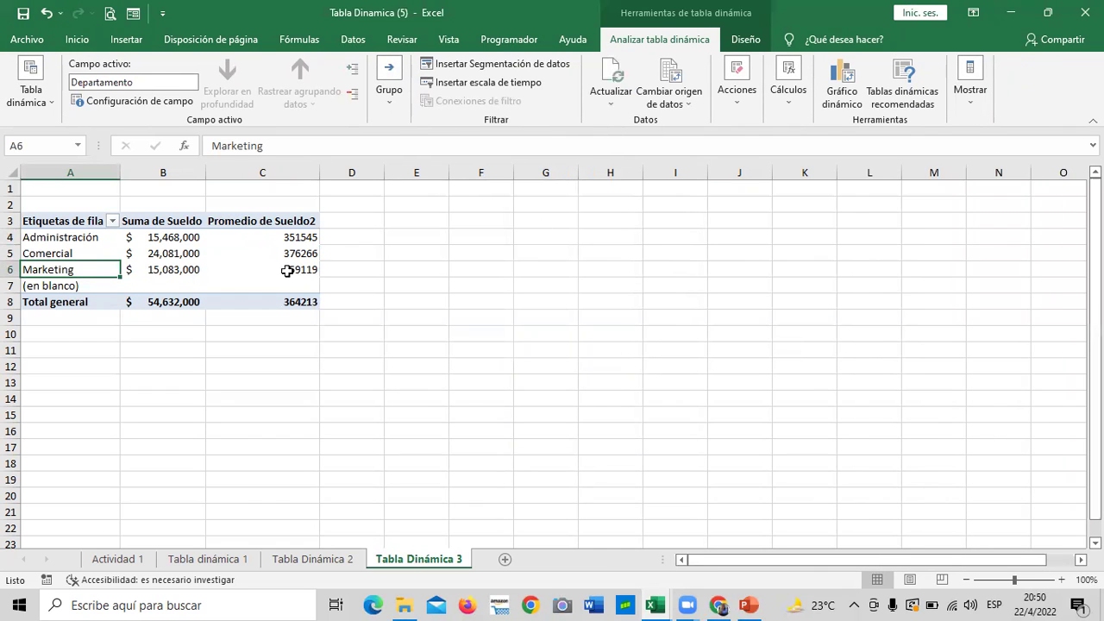
pyautogui.click(250, 255)
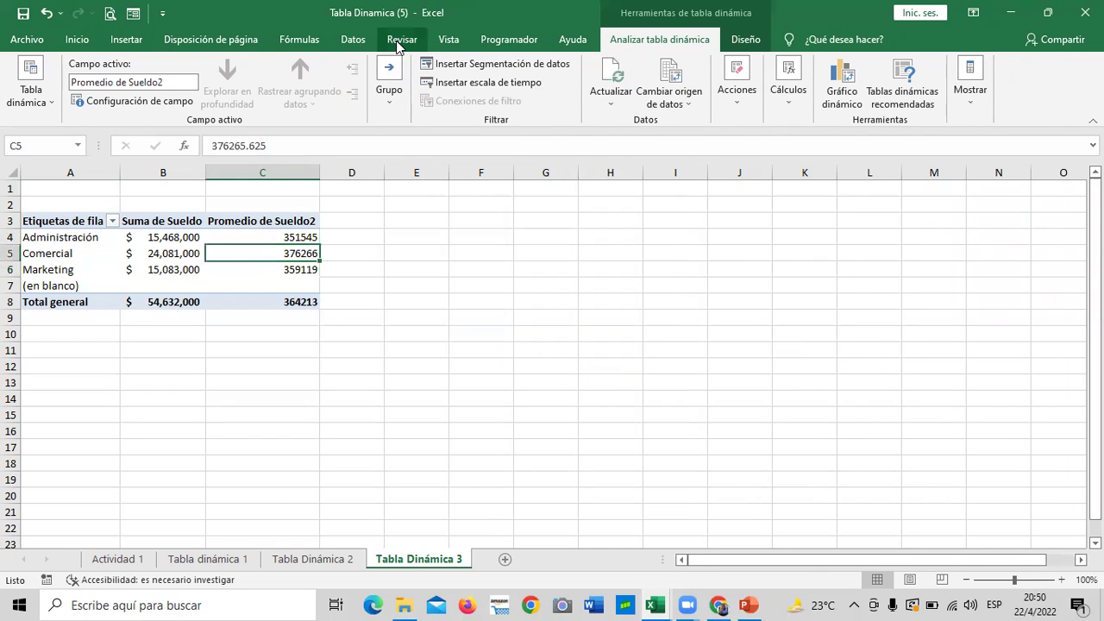
# Tick Sucursal, Cargo, Departamento and Sueldo in Insertar Segmentación de datos and create the slicers
pyautogui.click(502, 67)
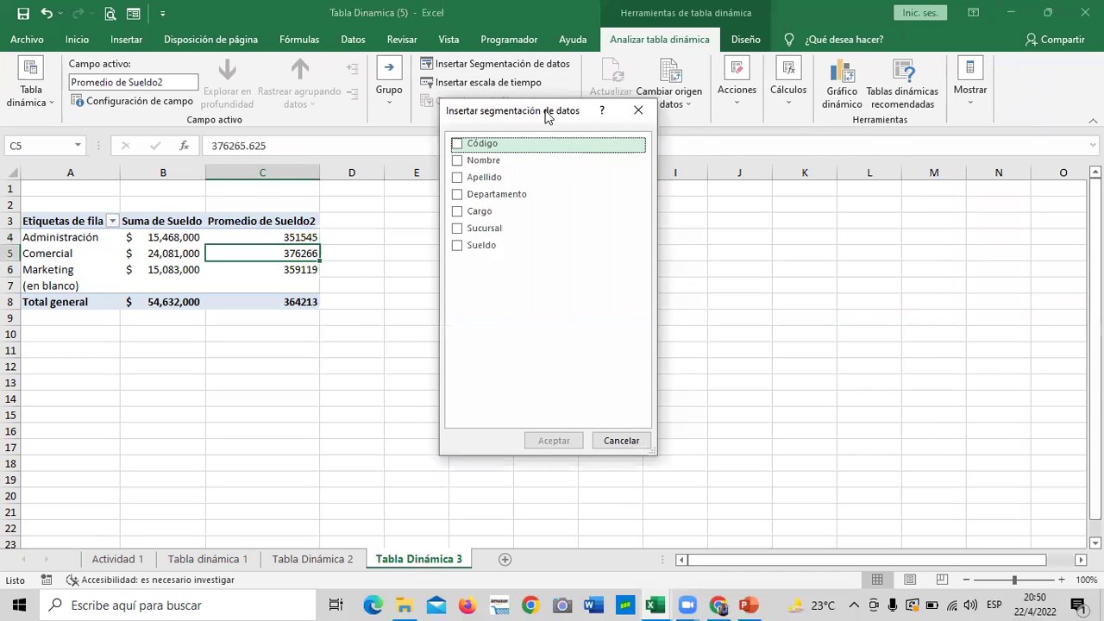
pyautogui.moveTo(545, 115); pyautogui.dragTo(813, 128)
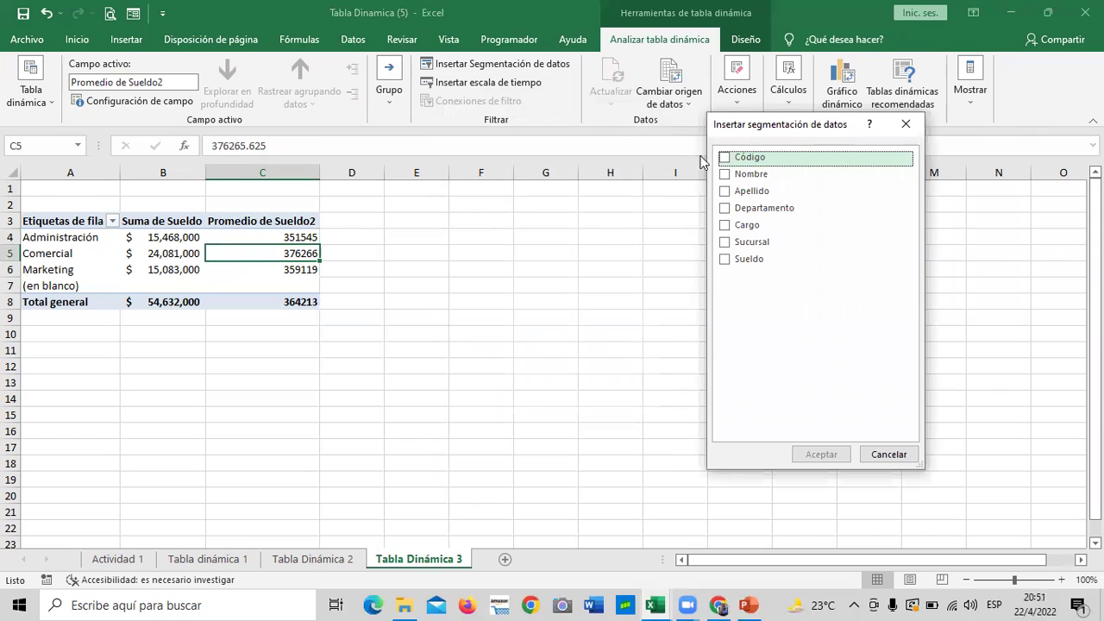
pyautogui.click(725, 242)
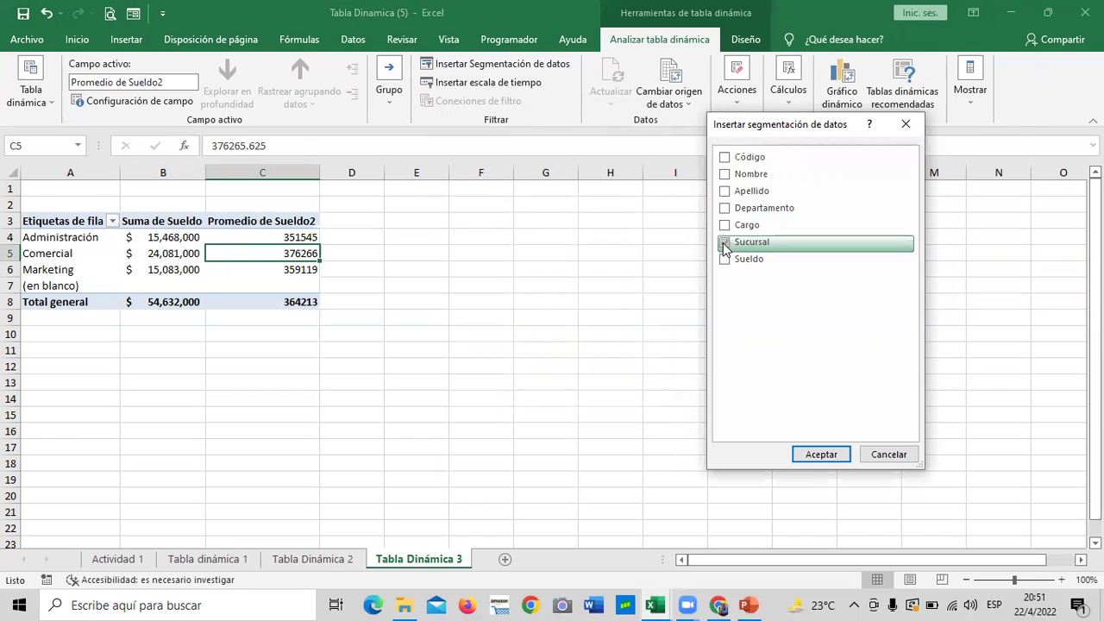
pyautogui.click(725, 244)
pyautogui.click(725, 245)
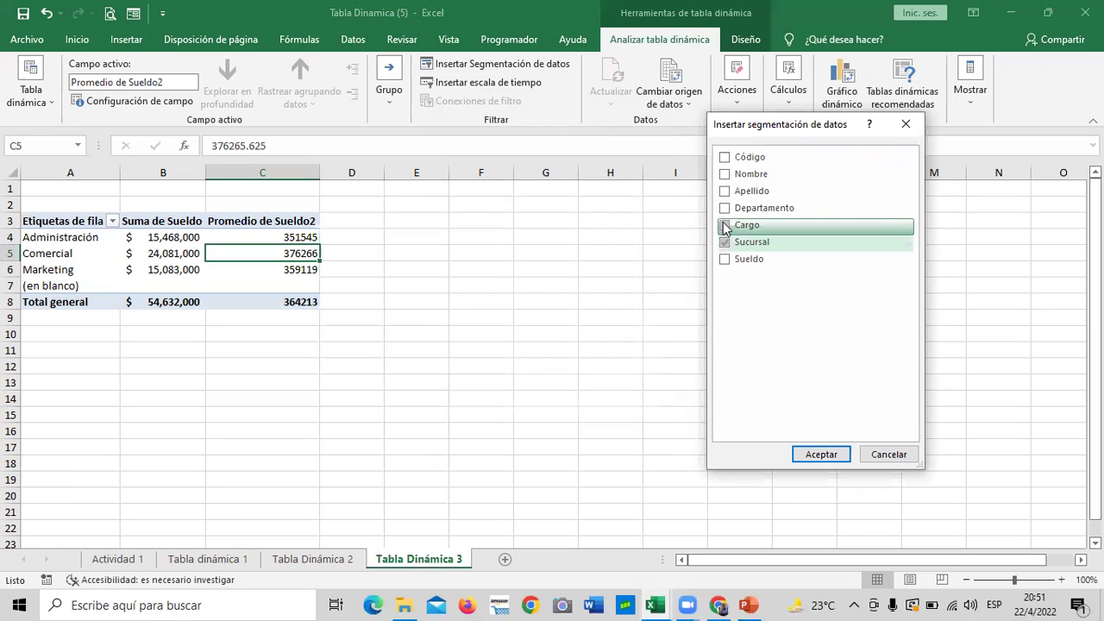
pyautogui.click(725, 225)
pyautogui.click(725, 208)
pyautogui.click(724, 260)
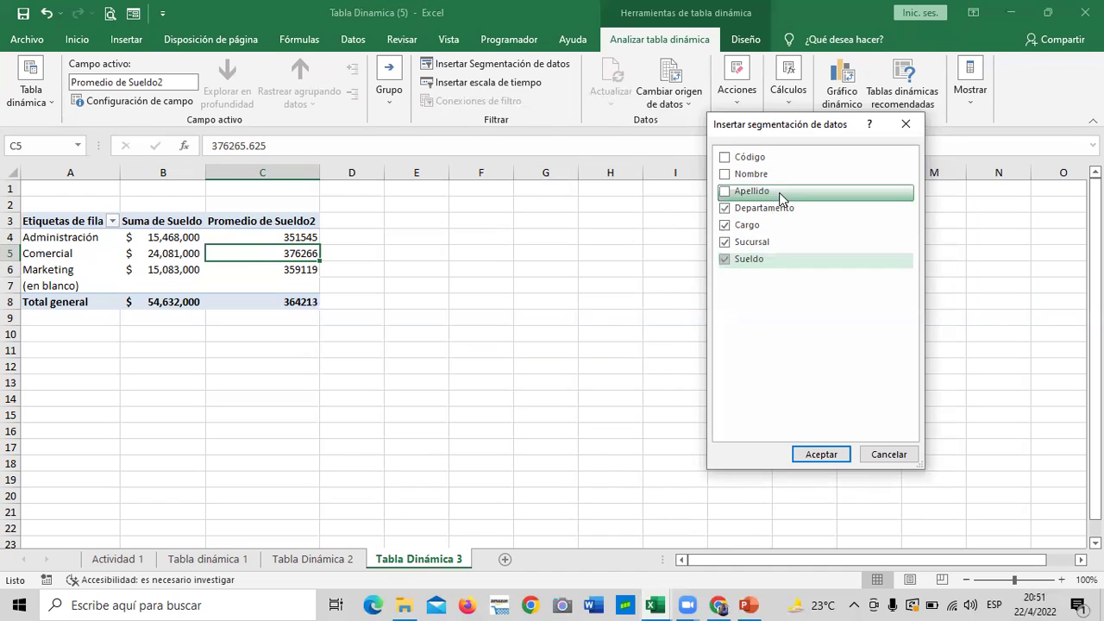
pyautogui.click(824, 455)
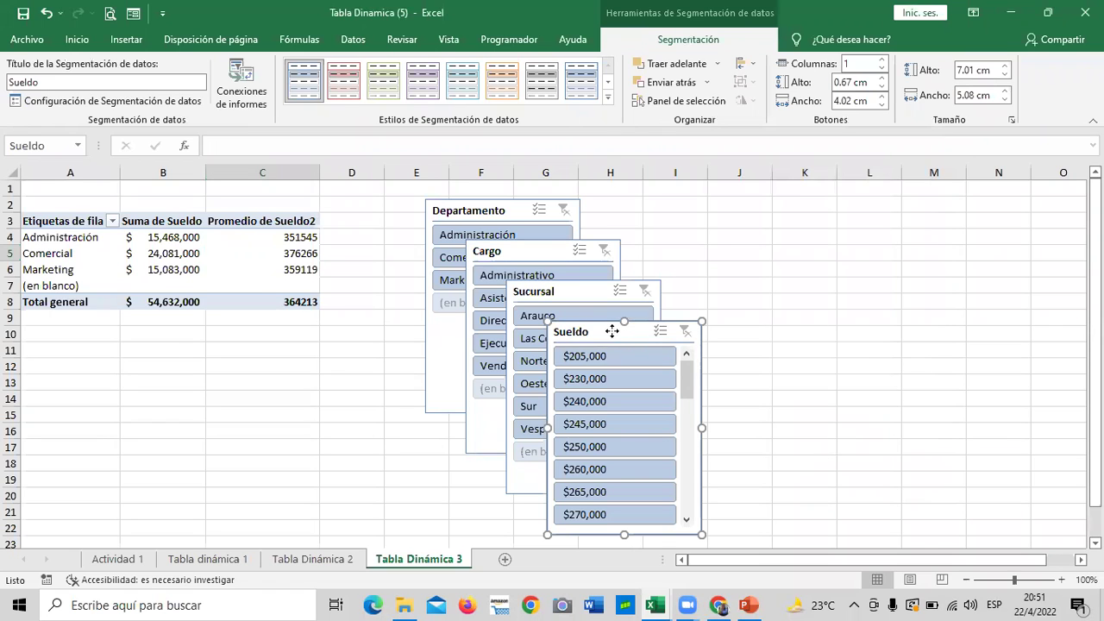
# Place Sueldo in columns L–N, Sucursal in J–K, and Cargo and Departamento leftward to column E
pyautogui.moveTo(611, 330); pyautogui.dragTo(916, 218)
pyautogui.moveTo(586, 291); pyautogui.dragTo(771, 210)
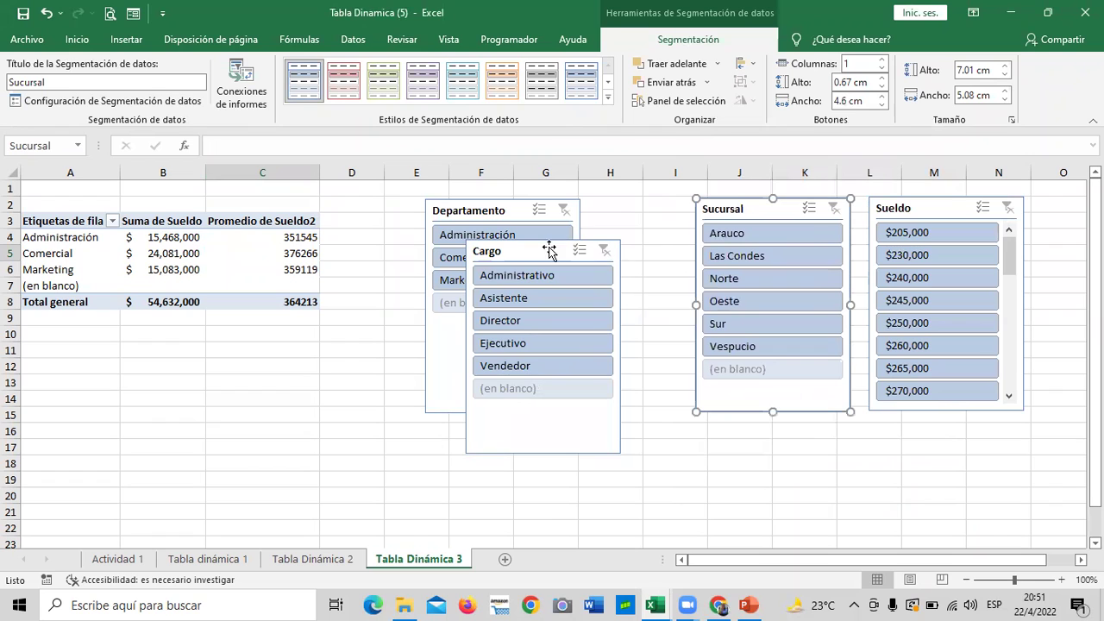
pyautogui.moveTo(502, 249); pyautogui.dragTo(581, 213)
pyautogui.moveTo(509, 210); pyautogui.dragTo(459, 202)
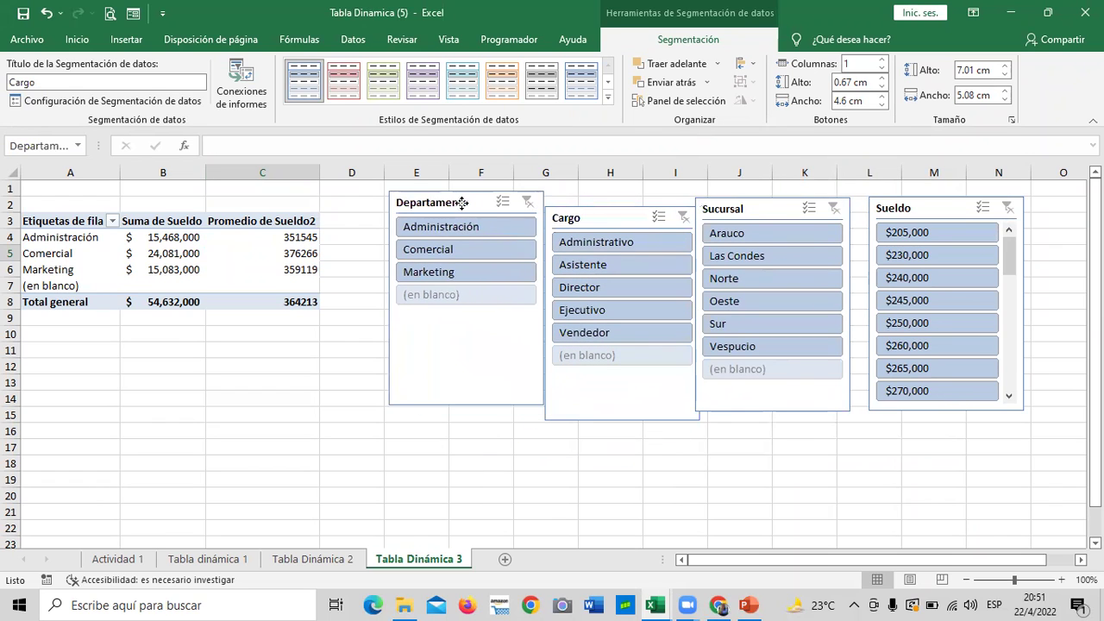
pyautogui.moveTo(623, 227); pyautogui.dragTo(617, 209)
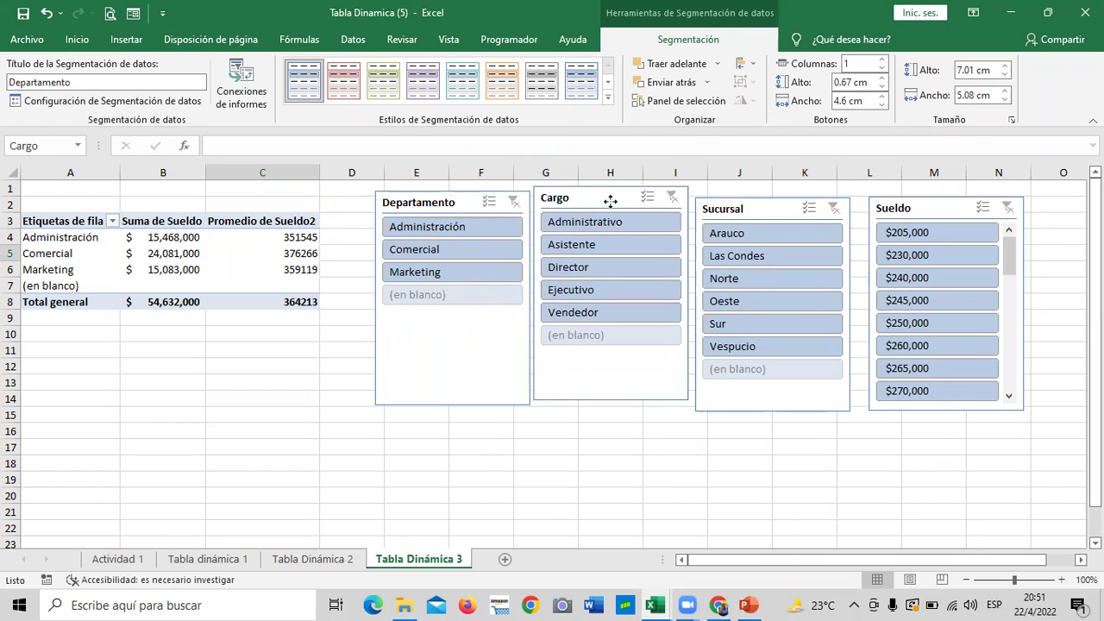
pyautogui.moveTo(766, 216); pyautogui.dragTo(777, 209)
pyautogui.moveTo(626, 204); pyautogui.dragTo(630, 204)
pyautogui.click(461, 202)
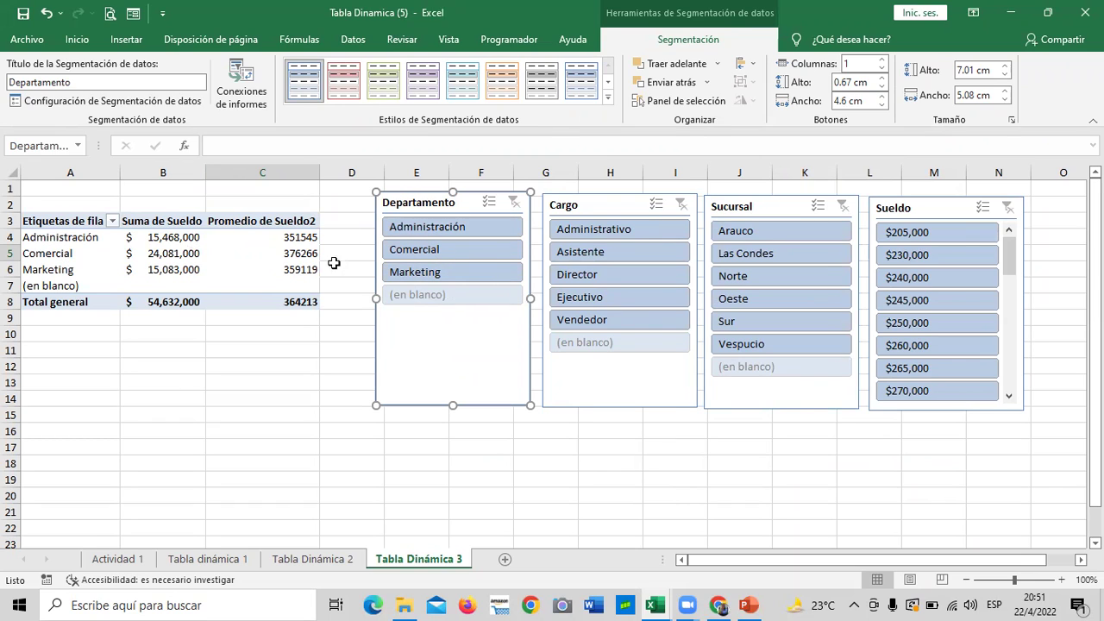
# Filter to Administrativo staff, then try the Administración, Comercial and Marketing departments
pyautogui.moveTo(620, 222)
pyautogui.click(624, 230)
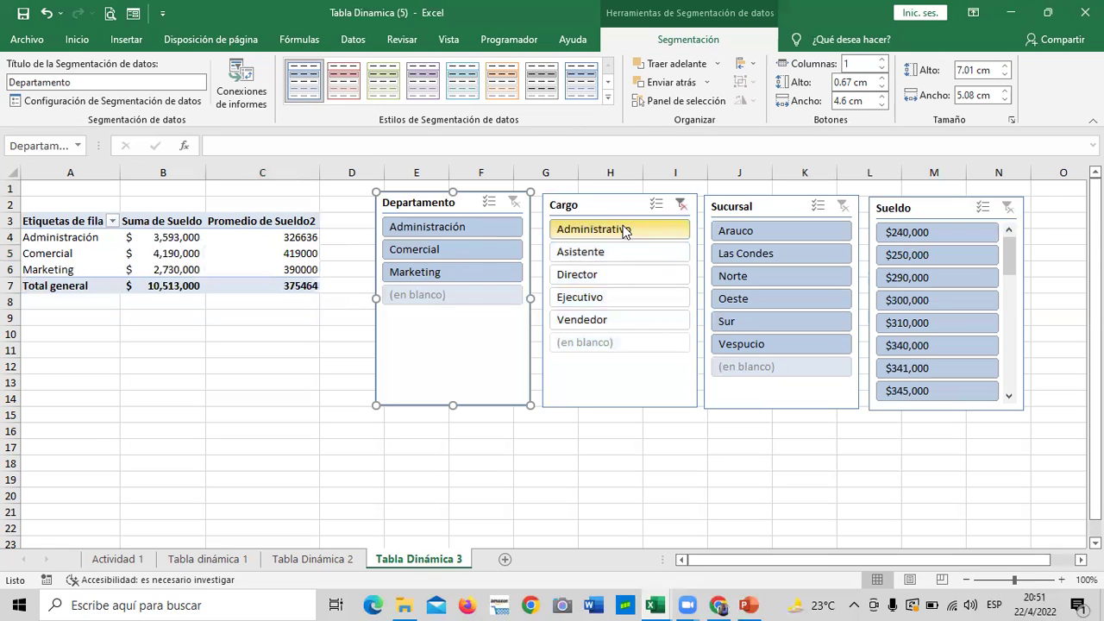
pyautogui.click(457, 228)
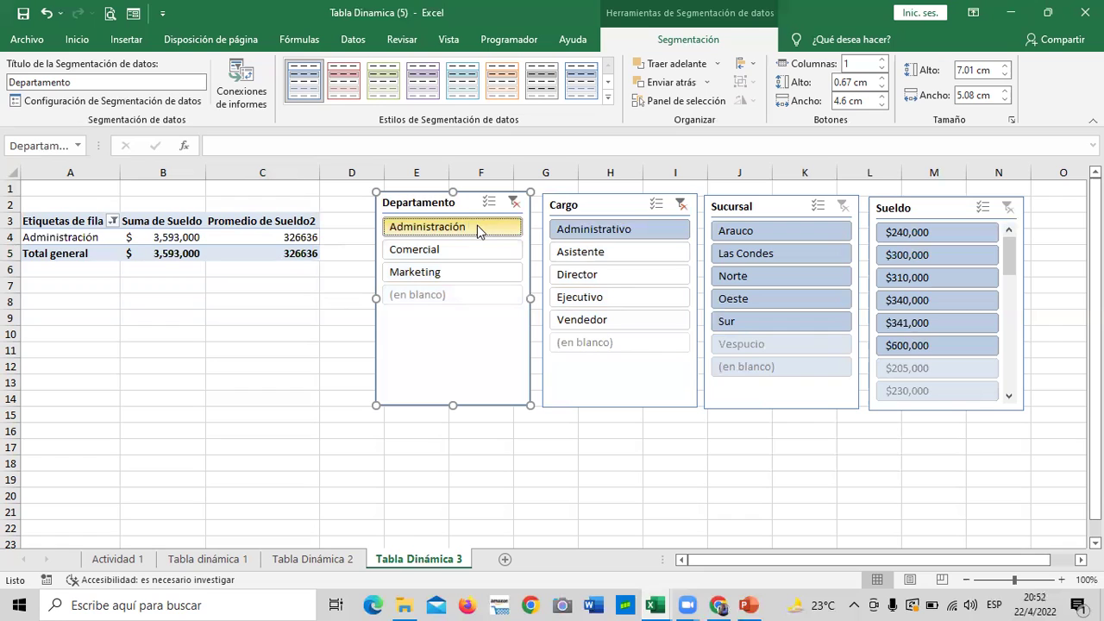
pyautogui.click(474, 251)
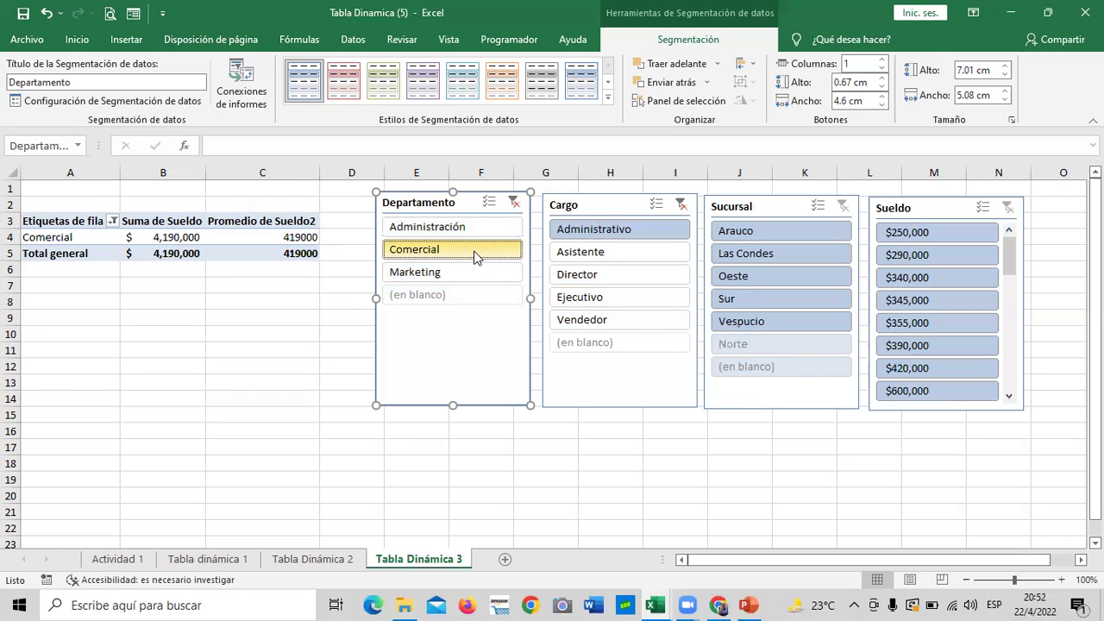
pyautogui.click(463, 274)
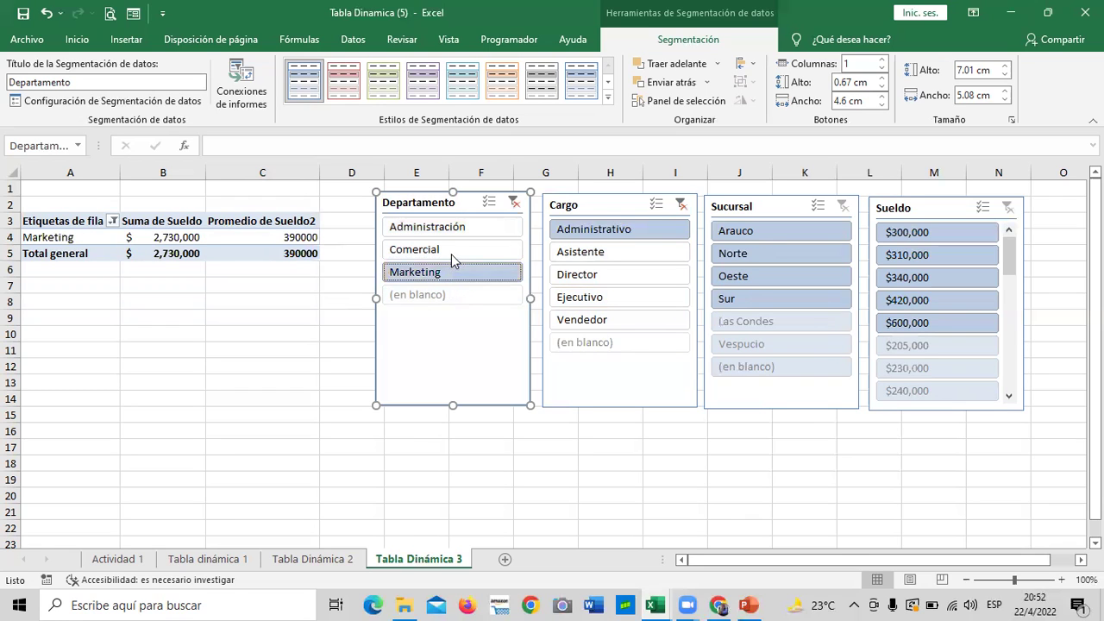
pyautogui.click(452, 251)
pyautogui.click(455, 226)
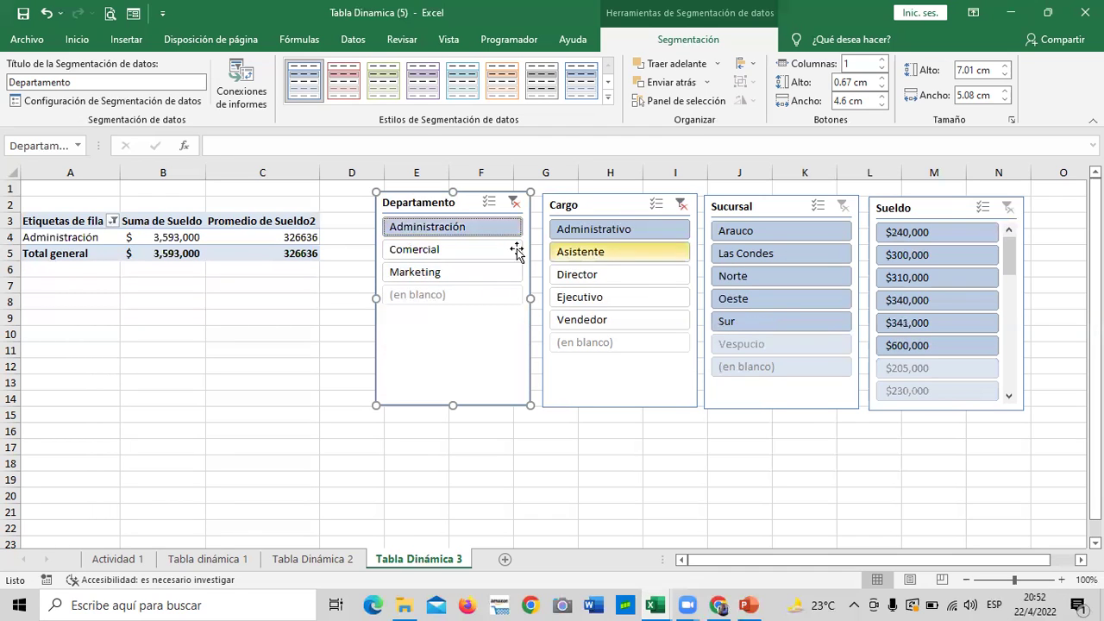
# Try the Ejecutivo, Vendedor, Norte and Oeste filters, ending on Comercial, Asistente and Norte
pyautogui.click(594, 298)
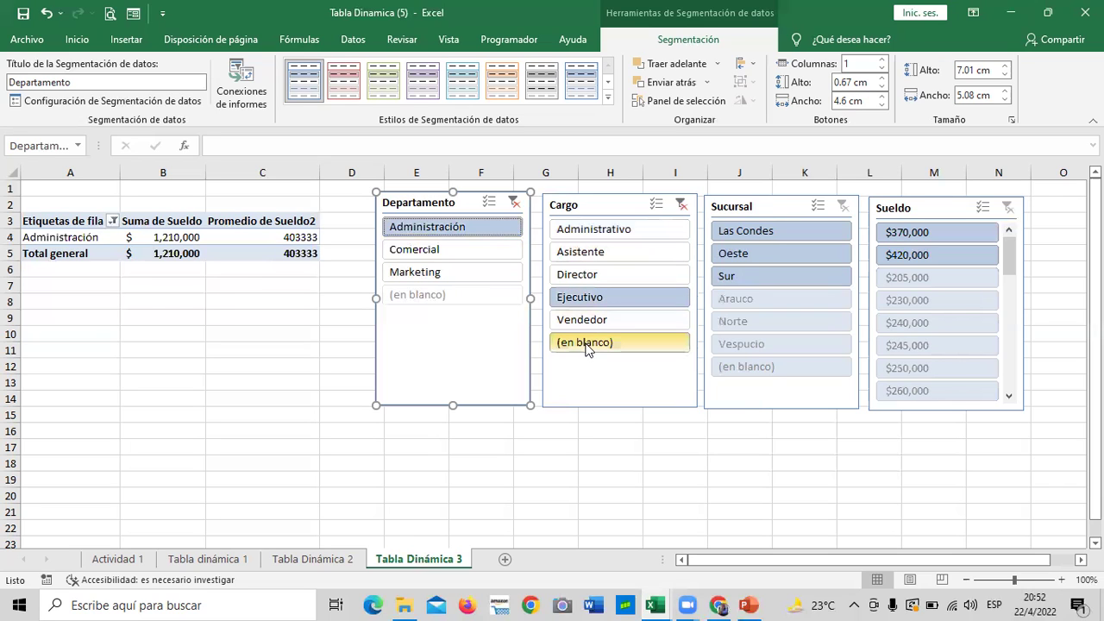
pyautogui.click(603, 320)
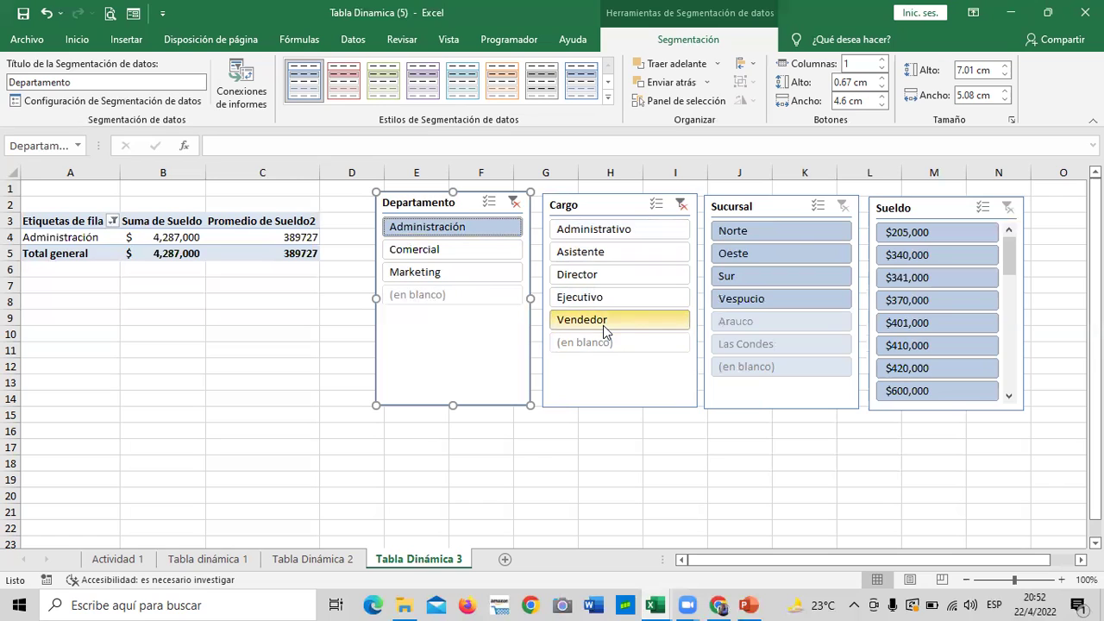
pyautogui.click(778, 237)
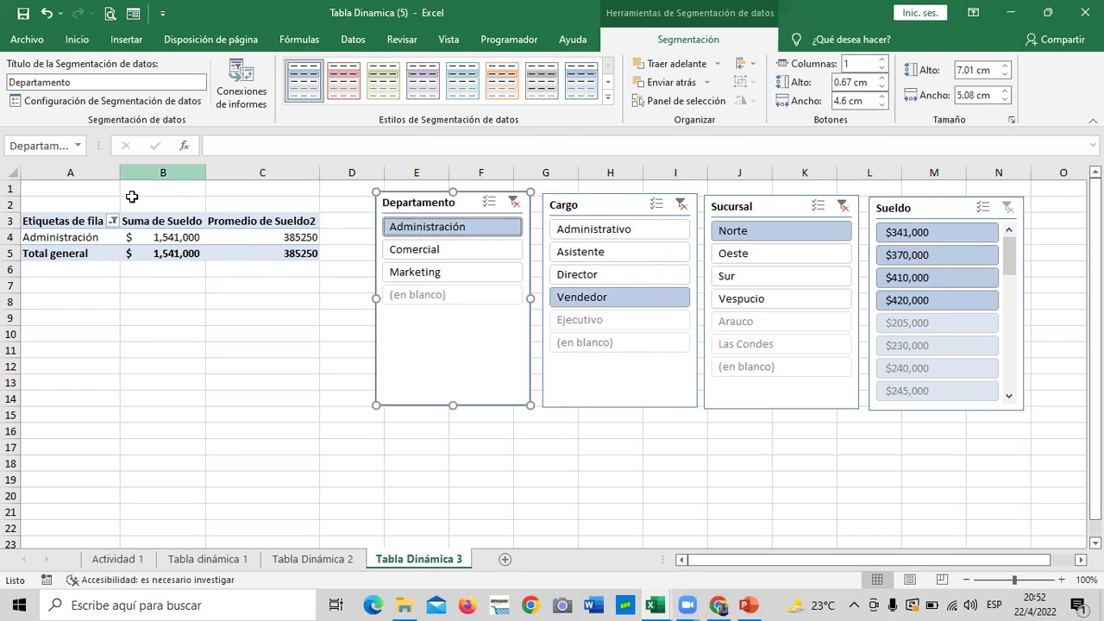
pyautogui.click(747, 253)
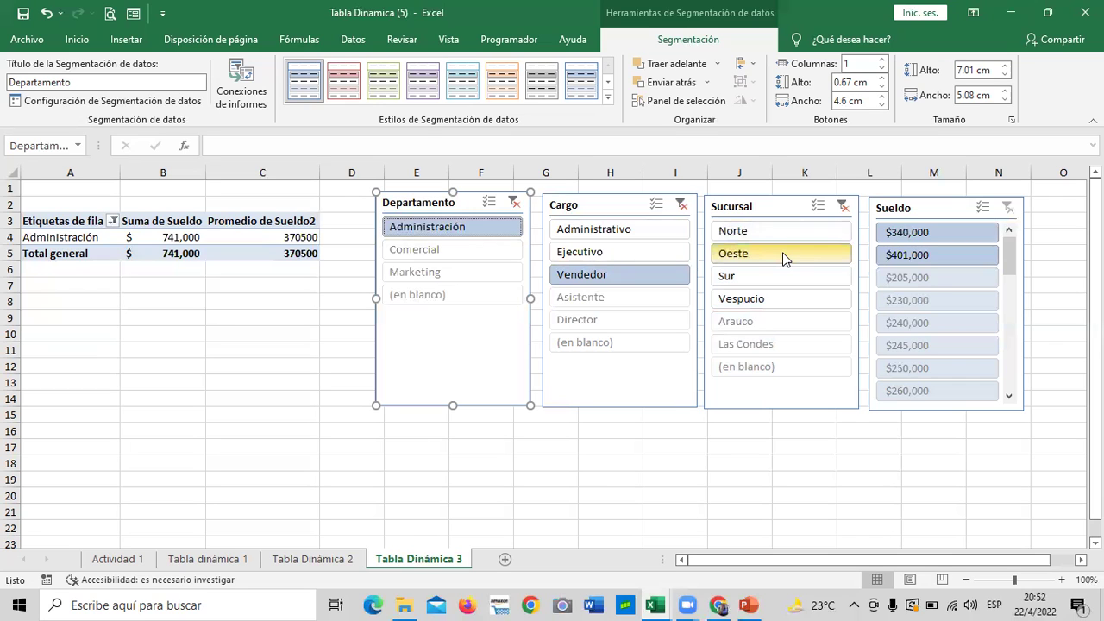
pyautogui.click(451, 249)
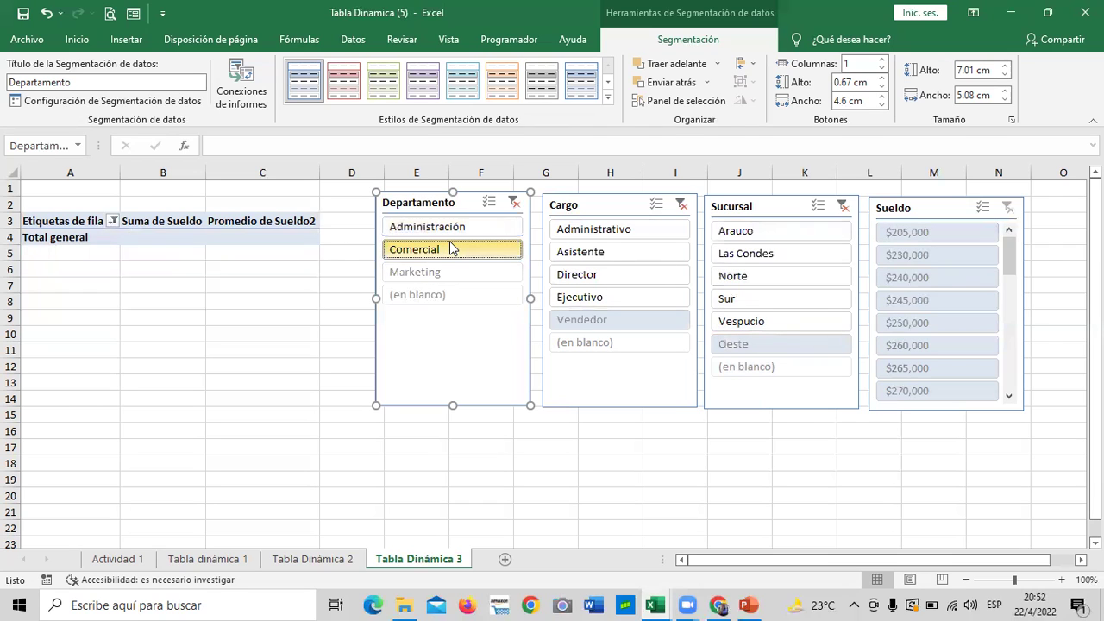
pyautogui.click(647, 251)
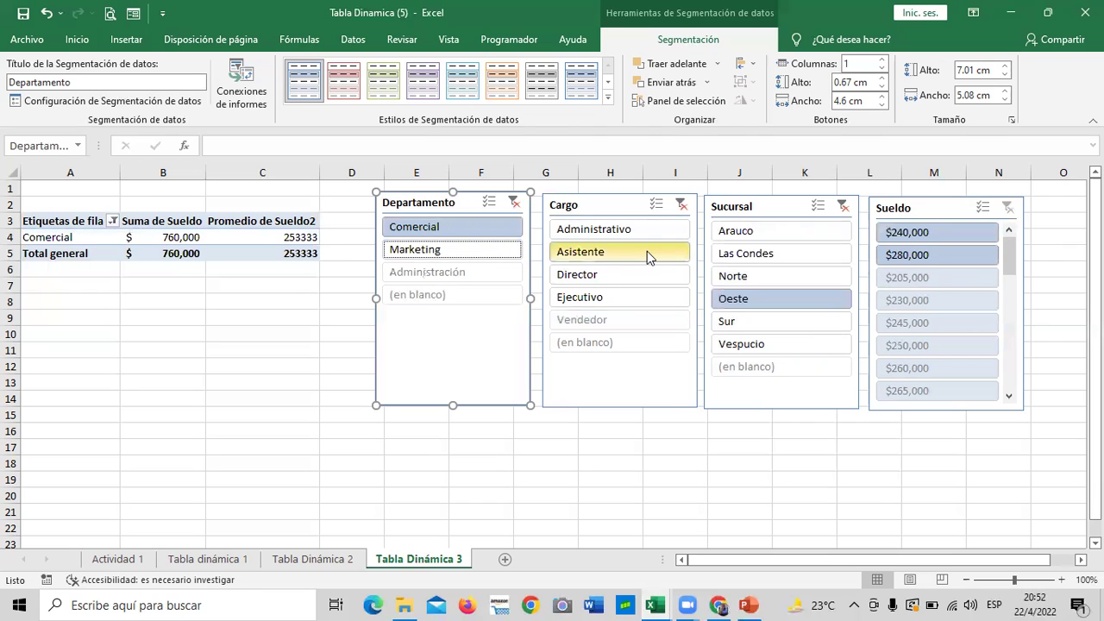
pyautogui.click(762, 275)
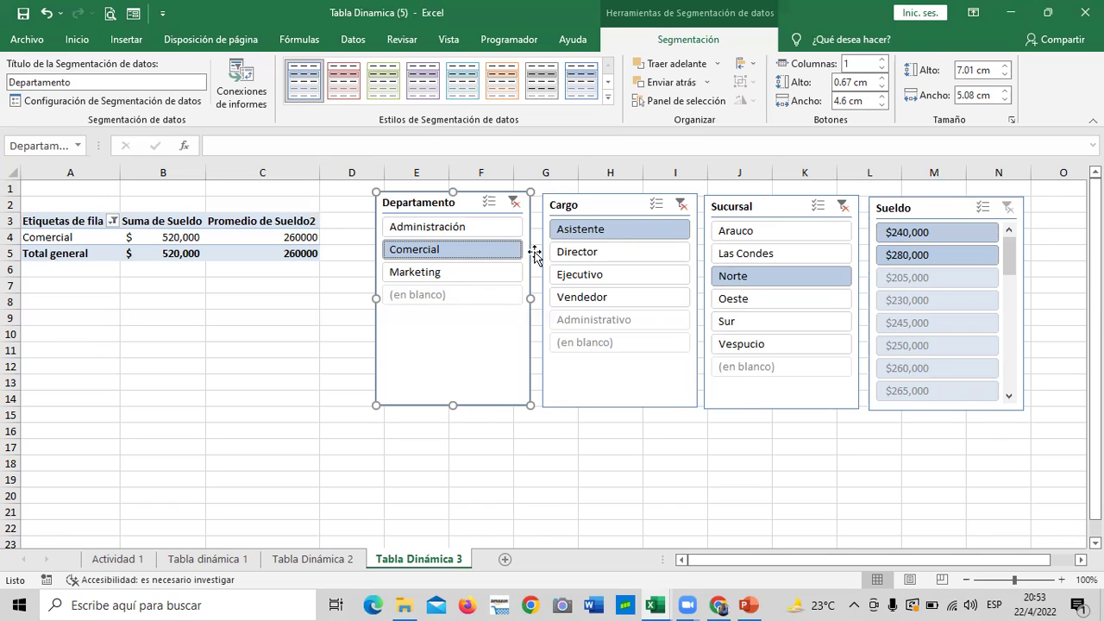
# Clear the Departamento, Cargo and Sucursal filters, try $600,000 and $460,000 salaries, then clear Sueldo
pyautogui.click(514, 203)
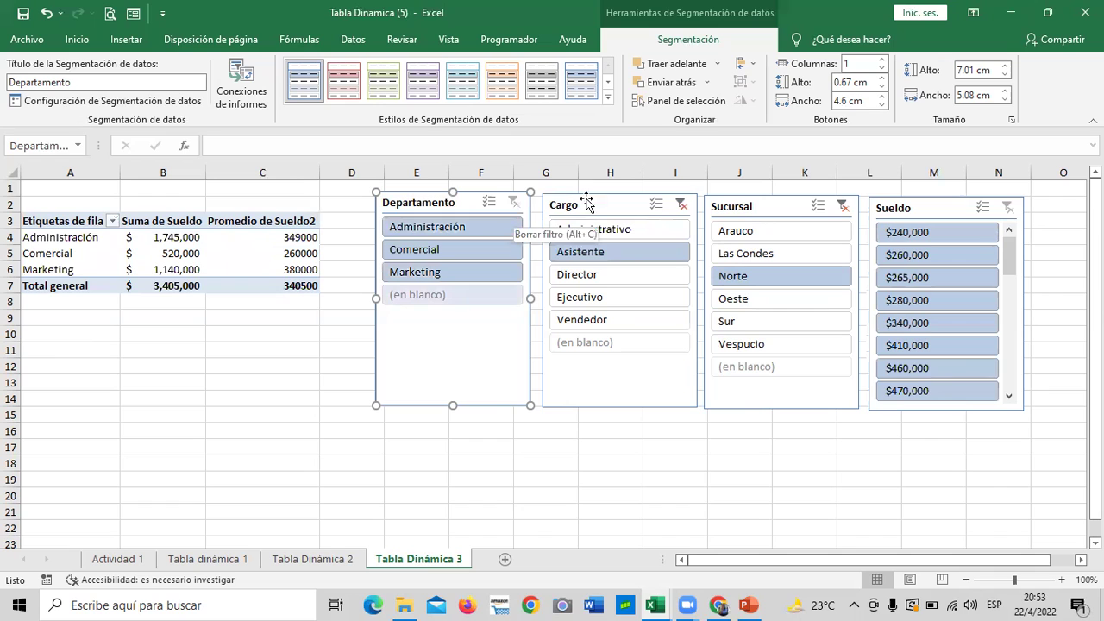
pyautogui.click(680, 206)
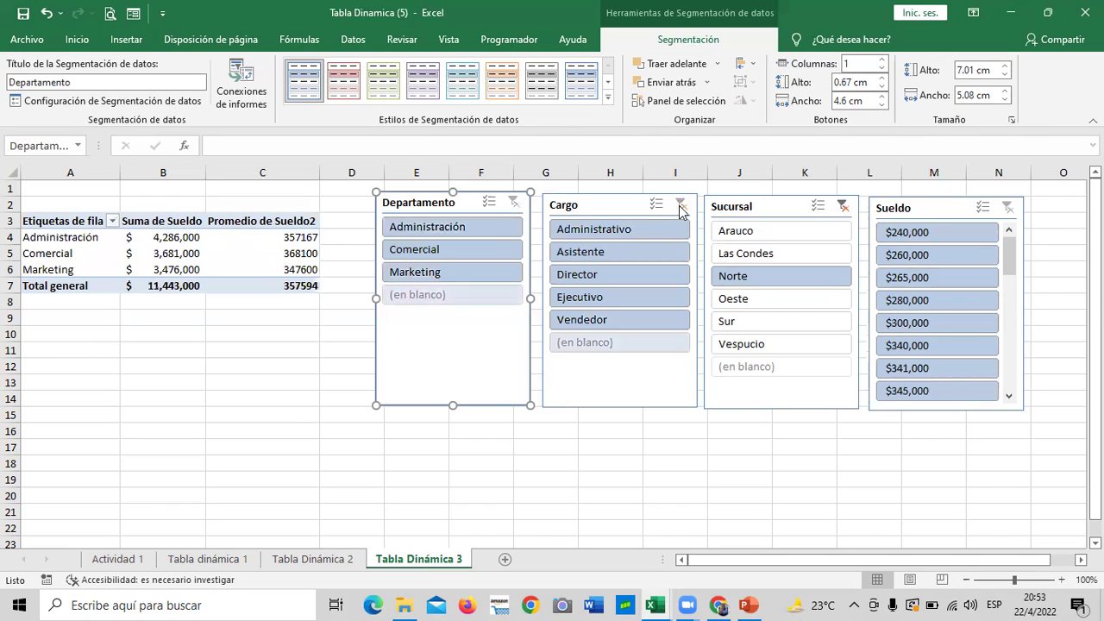
pyautogui.click(844, 207)
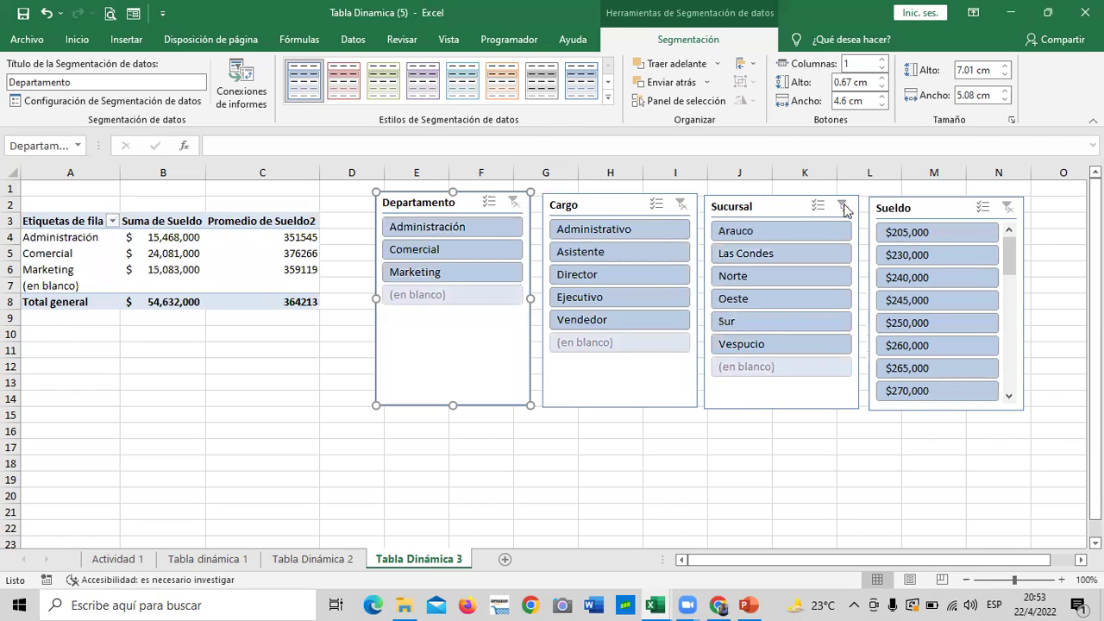
pyautogui.moveTo(1009, 257); pyautogui.dragTo(1011, 388)
pyautogui.click(921, 369)
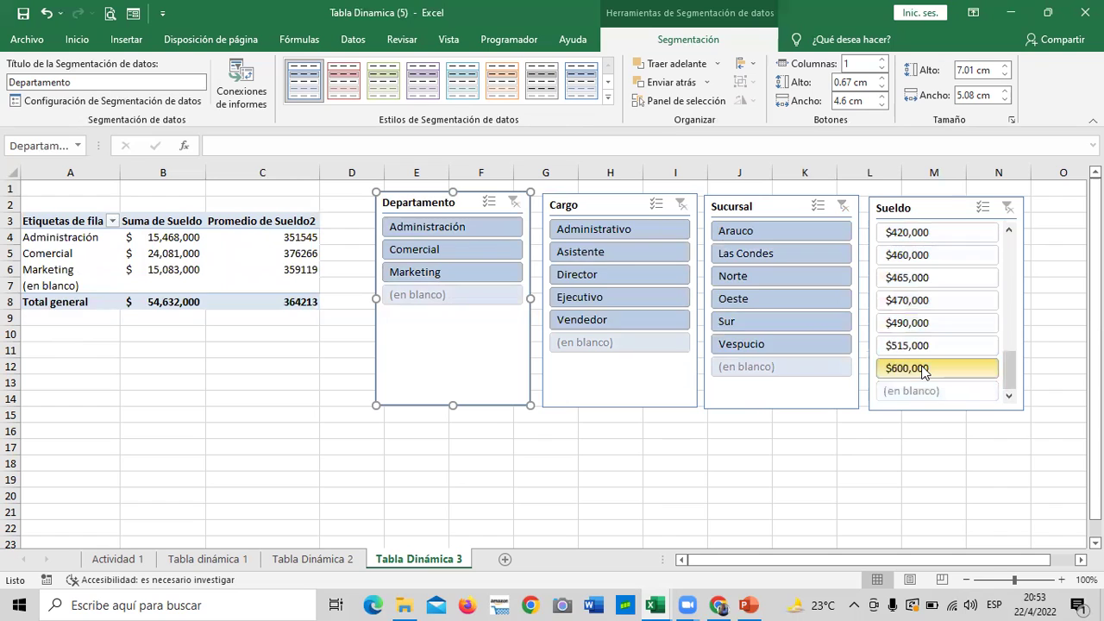
pyautogui.click(920, 257)
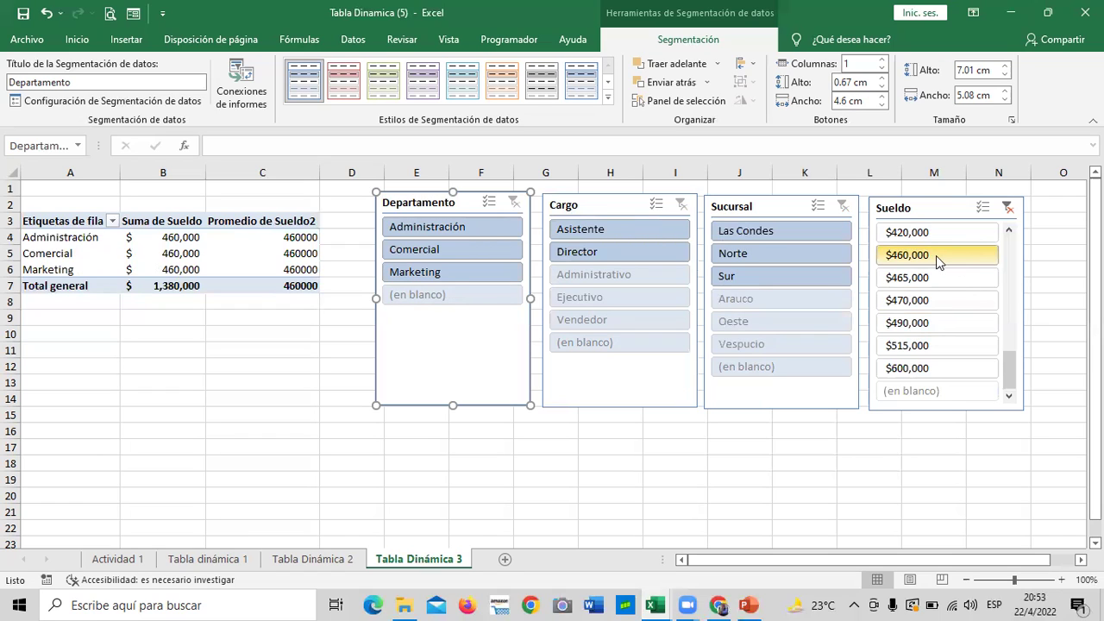
pyautogui.moveTo(1011, 384); pyautogui.dragTo(994, 239)
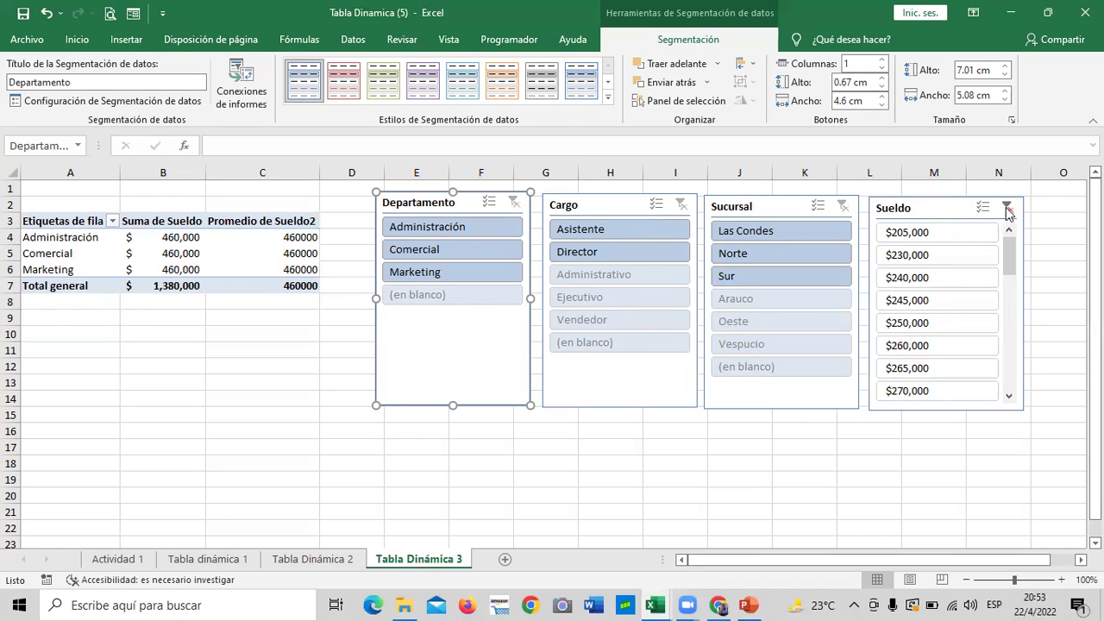
pyautogui.click(1008, 208)
# Delete the Sueldo, Sucursal, Cargo and Departamento slicers one by one, then select pivot cell C5
pyautogui.click(636, 465)
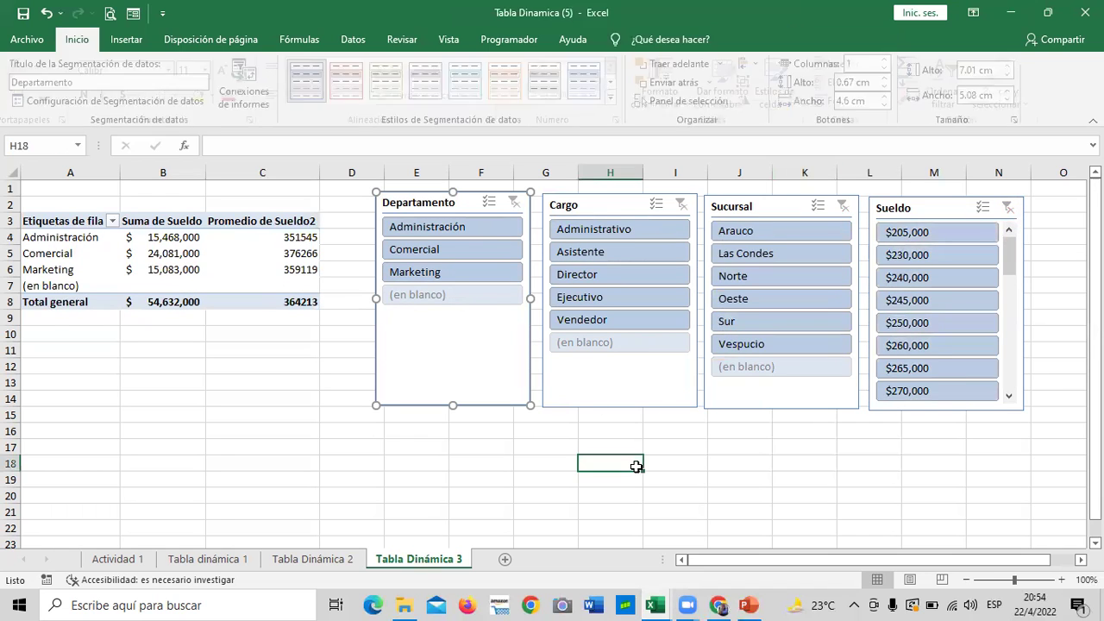
pyautogui.click(800, 483)
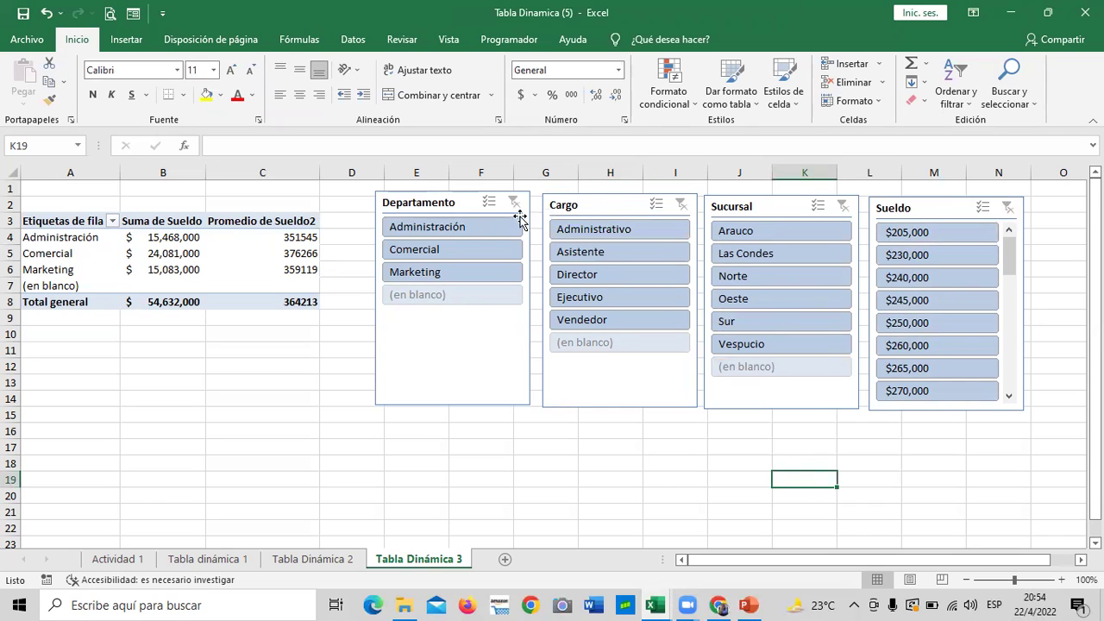
pyautogui.click(943, 210)
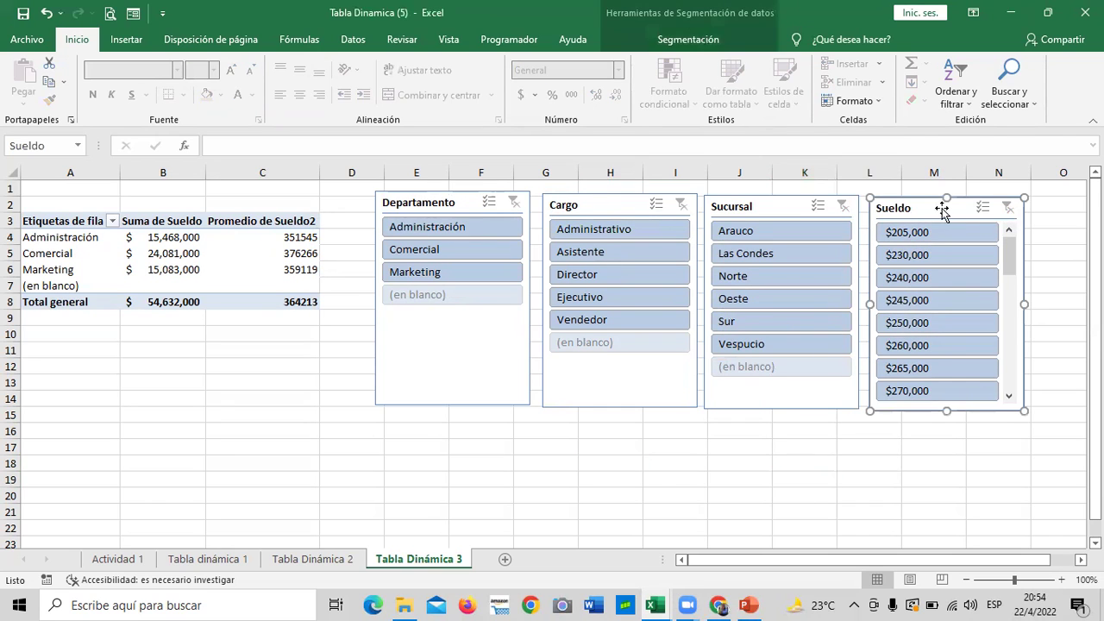
pyautogui.press('Delete')
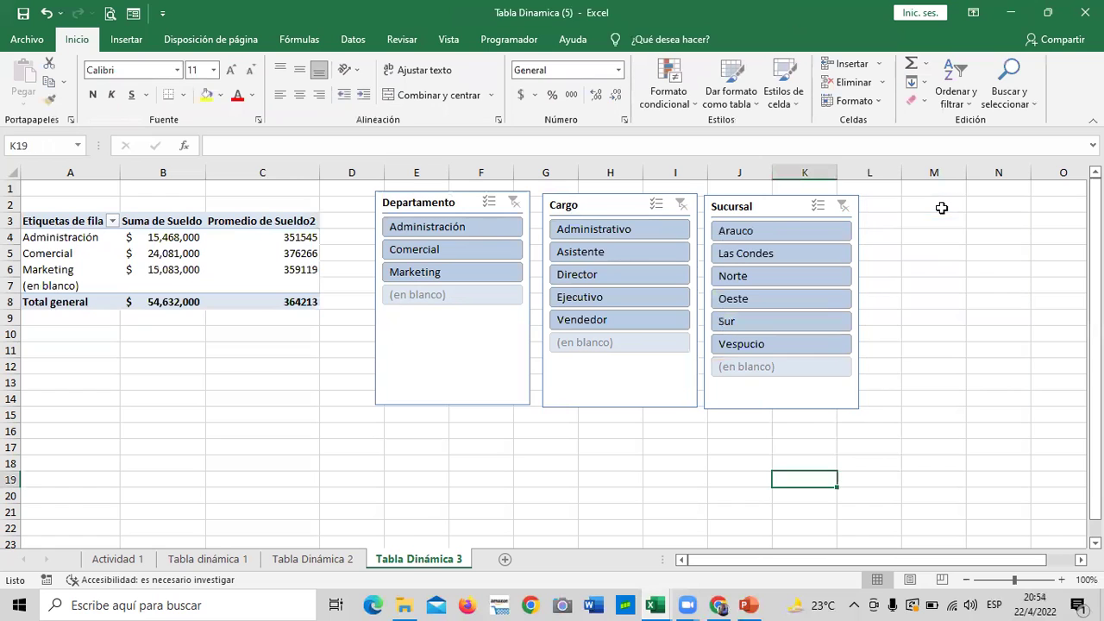
pyautogui.click(776, 208)
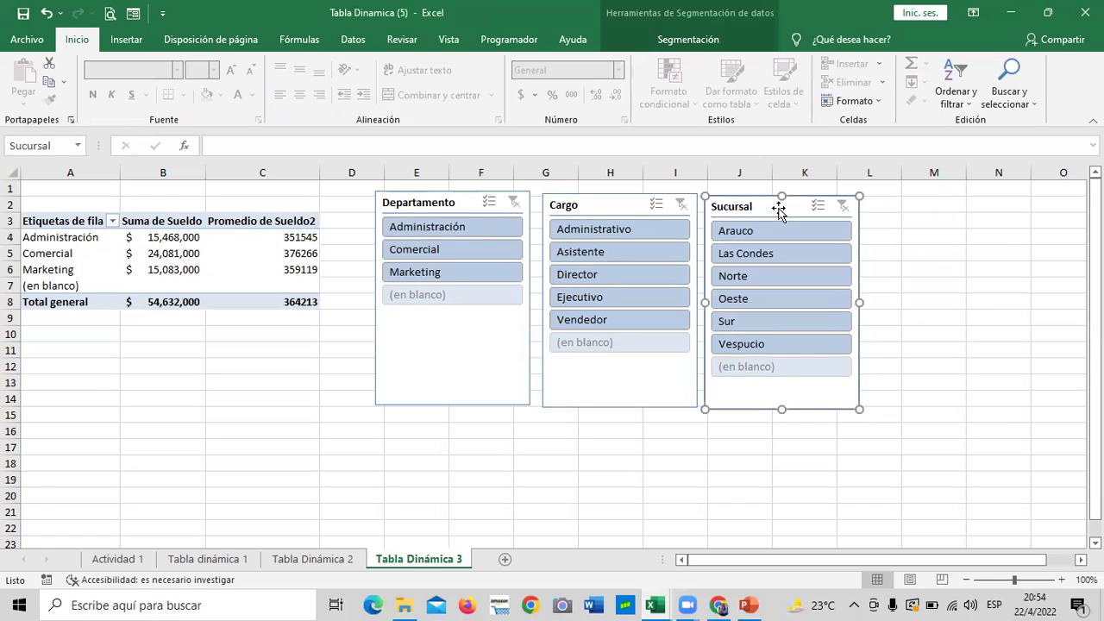
pyautogui.press('Delete')
pyautogui.click(604, 207)
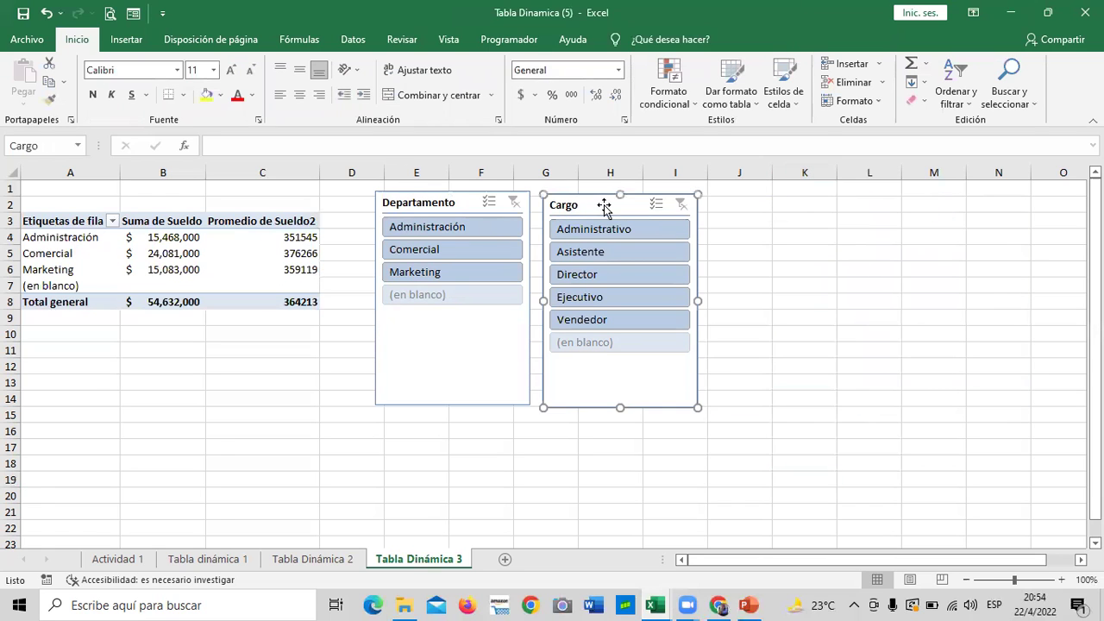
pyautogui.press('Delete')
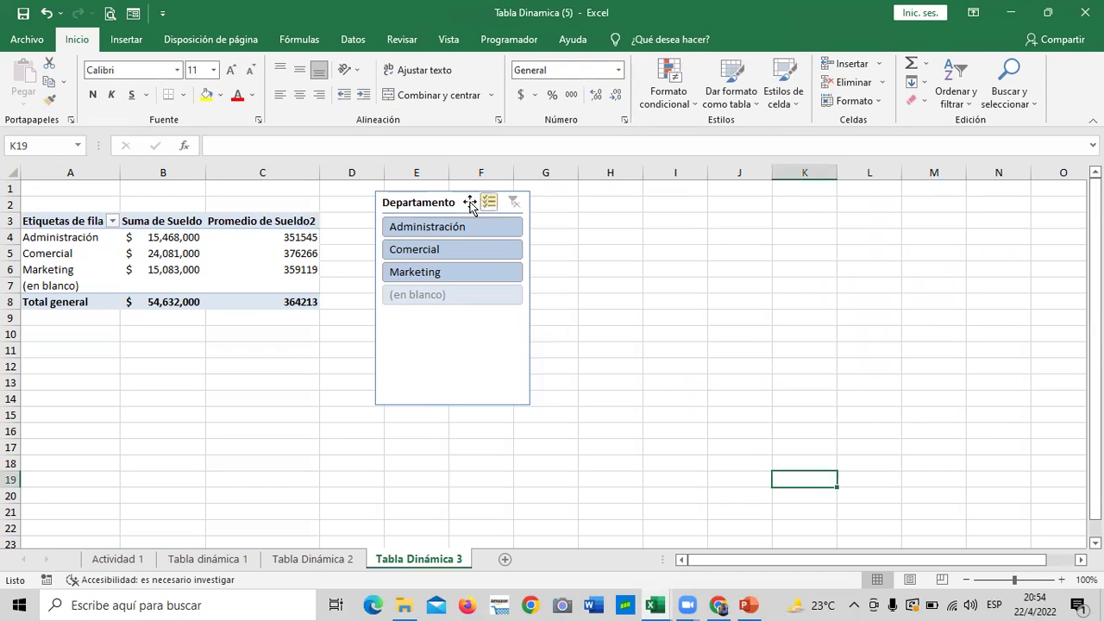
pyautogui.click(457, 204)
pyautogui.press('Delete')
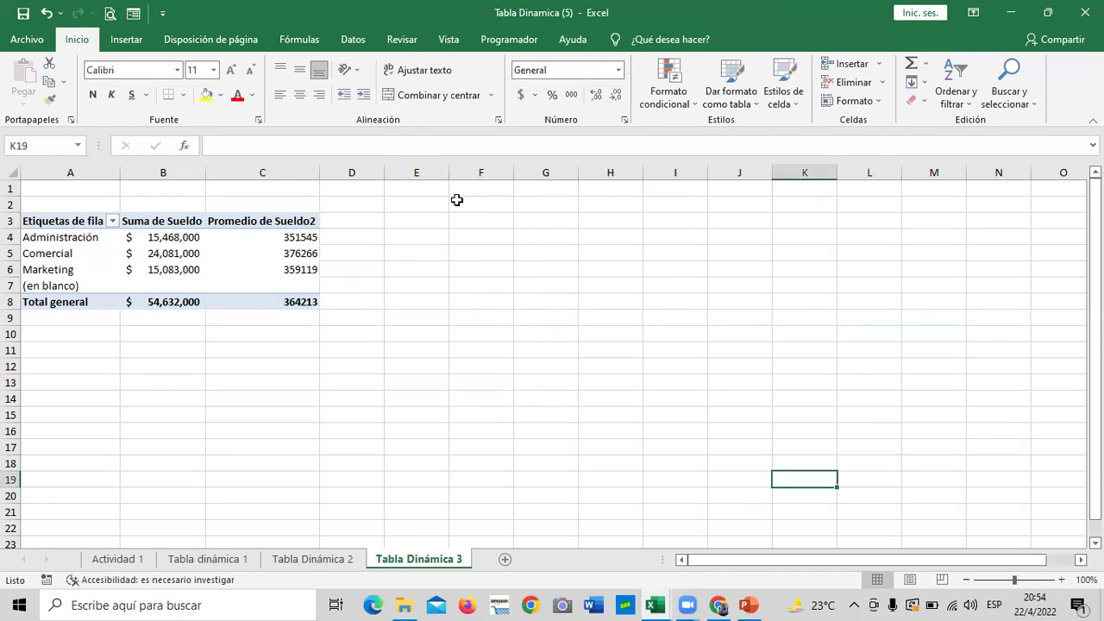
pyautogui.click(249, 254)
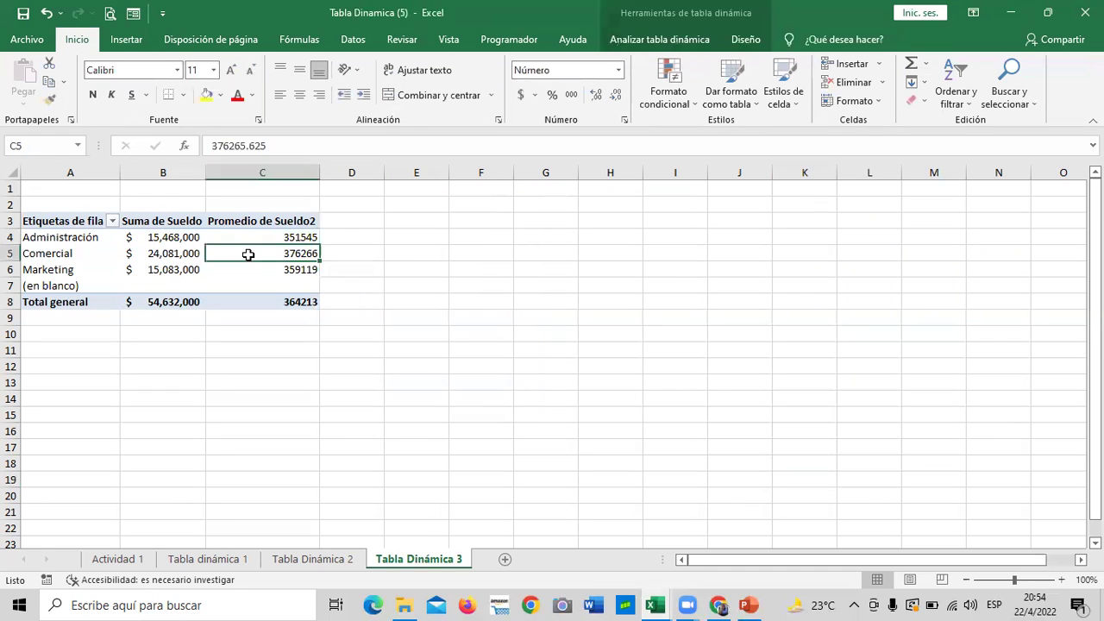
pyautogui.click(679, 39)
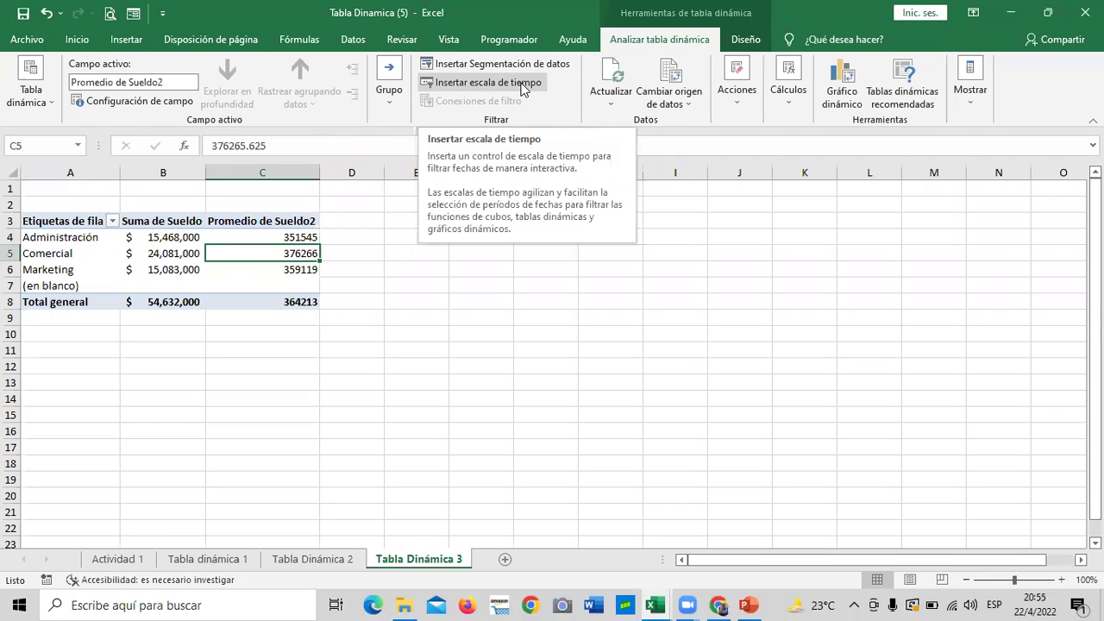
pyautogui.click(433, 370)
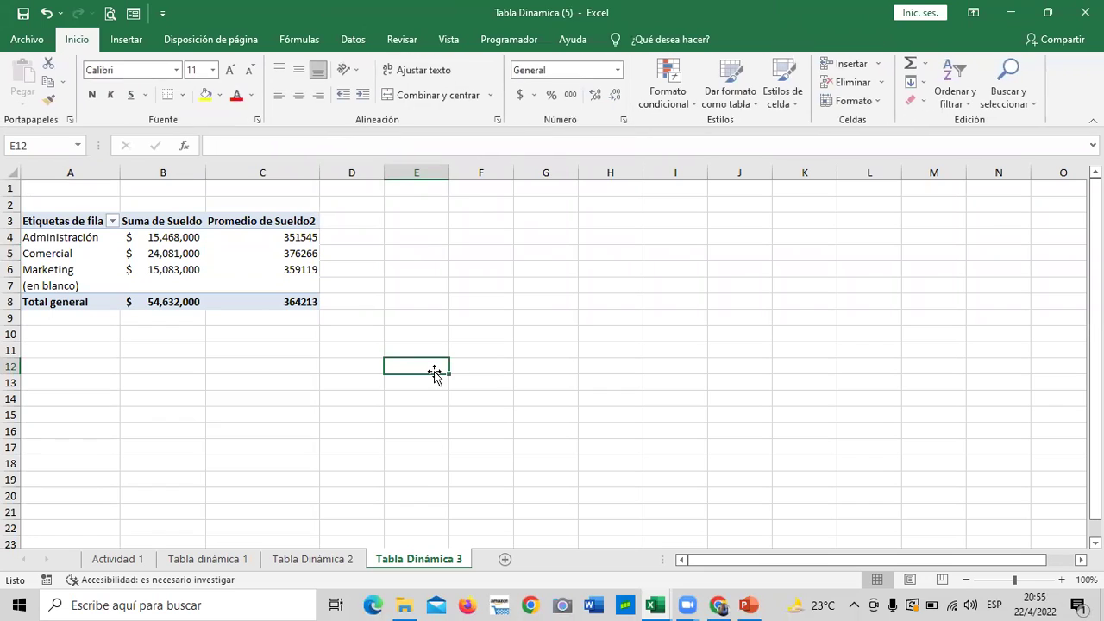
pyautogui.click(393, 601)
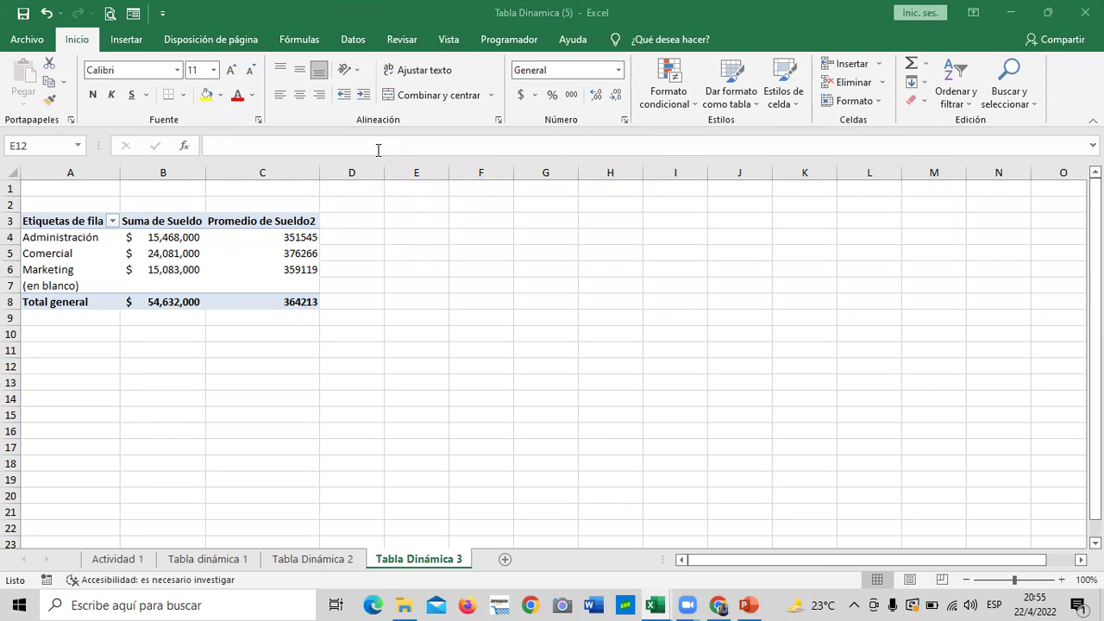
pyautogui.click(217, 257)
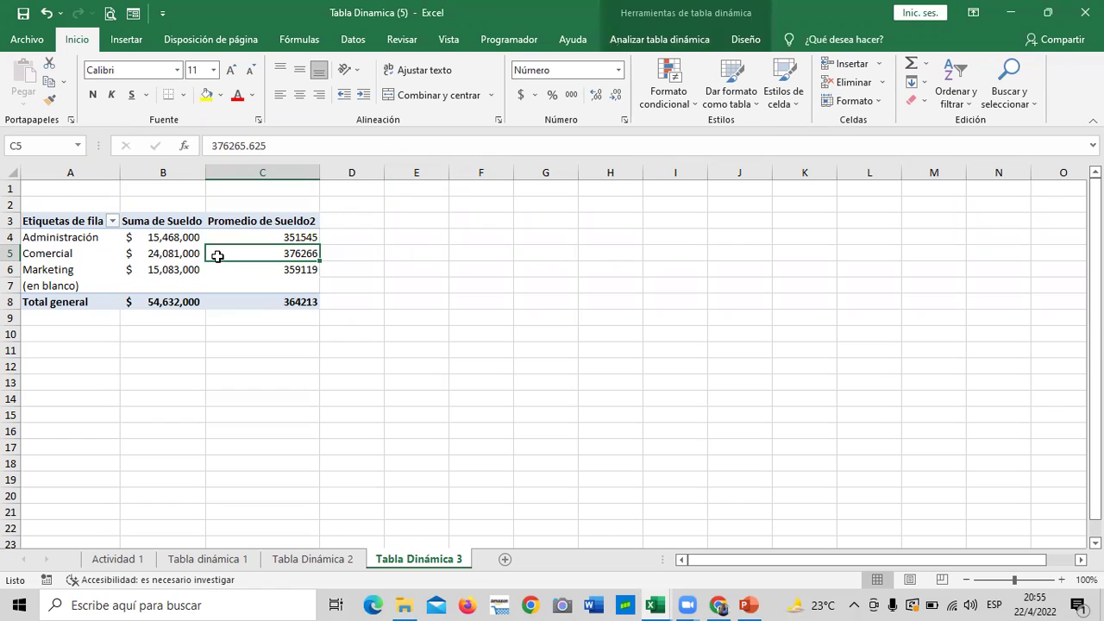
pyautogui.click(146, 274)
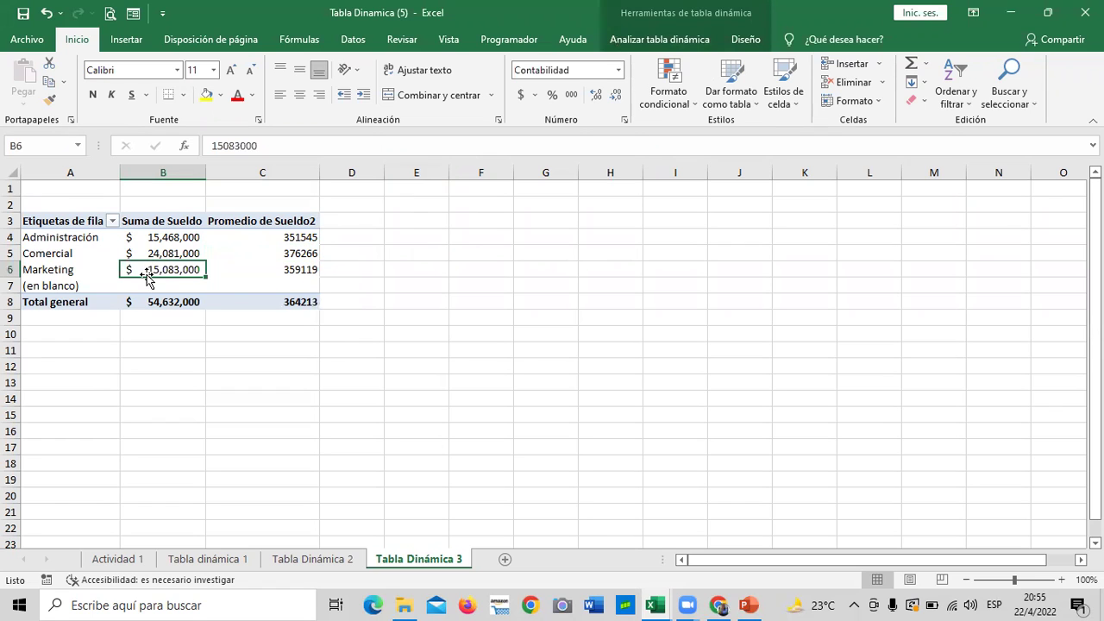
pyautogui.click(228, 285)
pyautogui.click(245, 238)
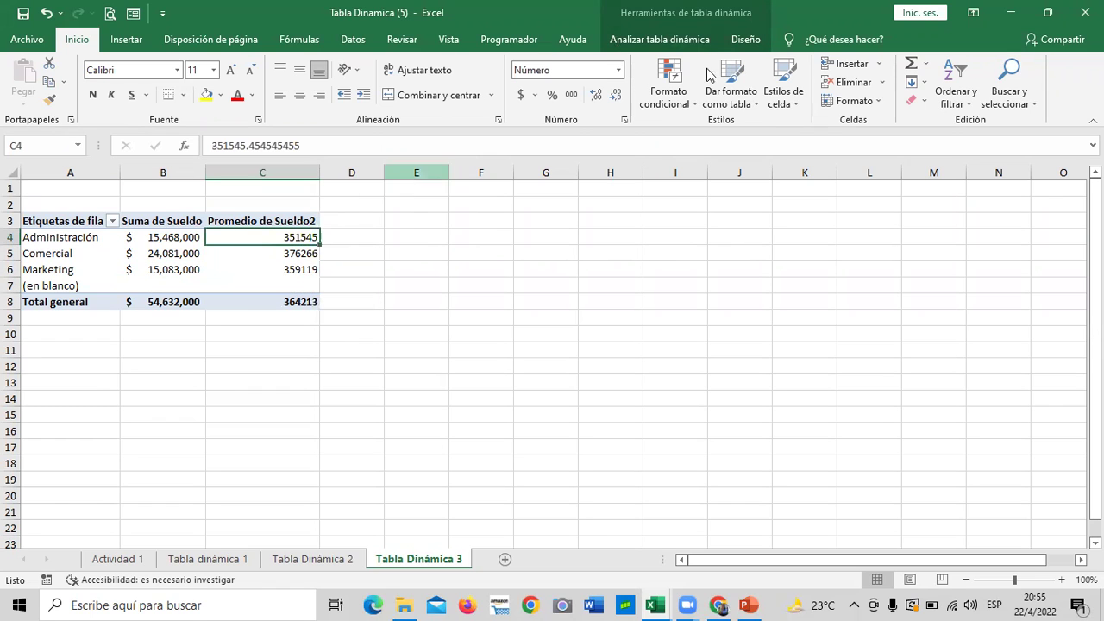
pyautogui.click(674, 41)
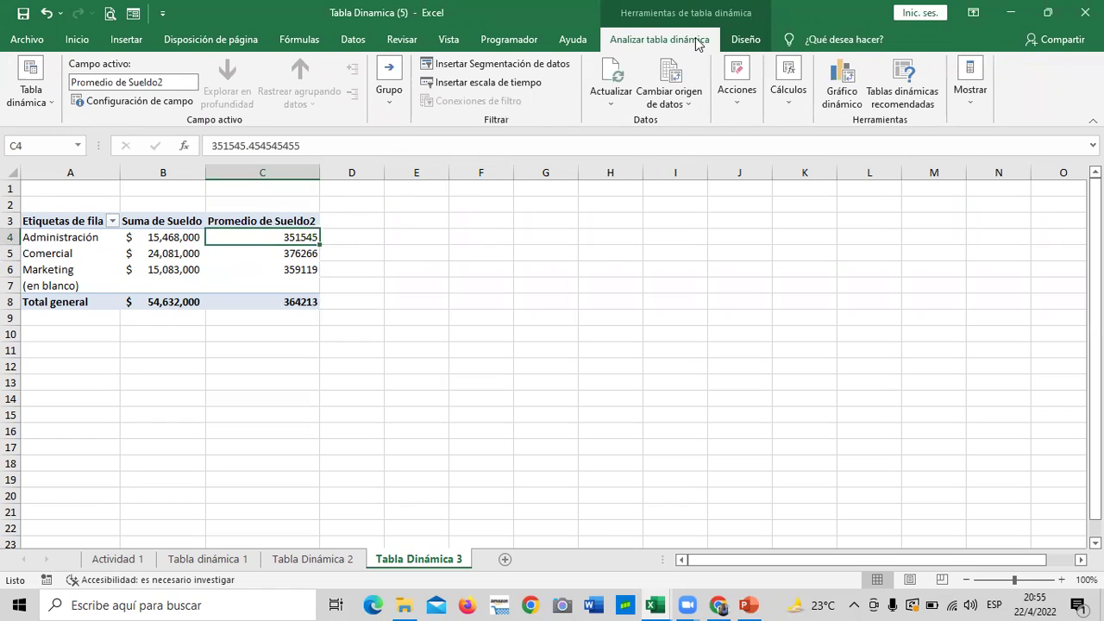
# Use Insert Slicer to check Sueldo, Sucursal and Departamento and create the three slicers
pyautogui.click(532, 69)
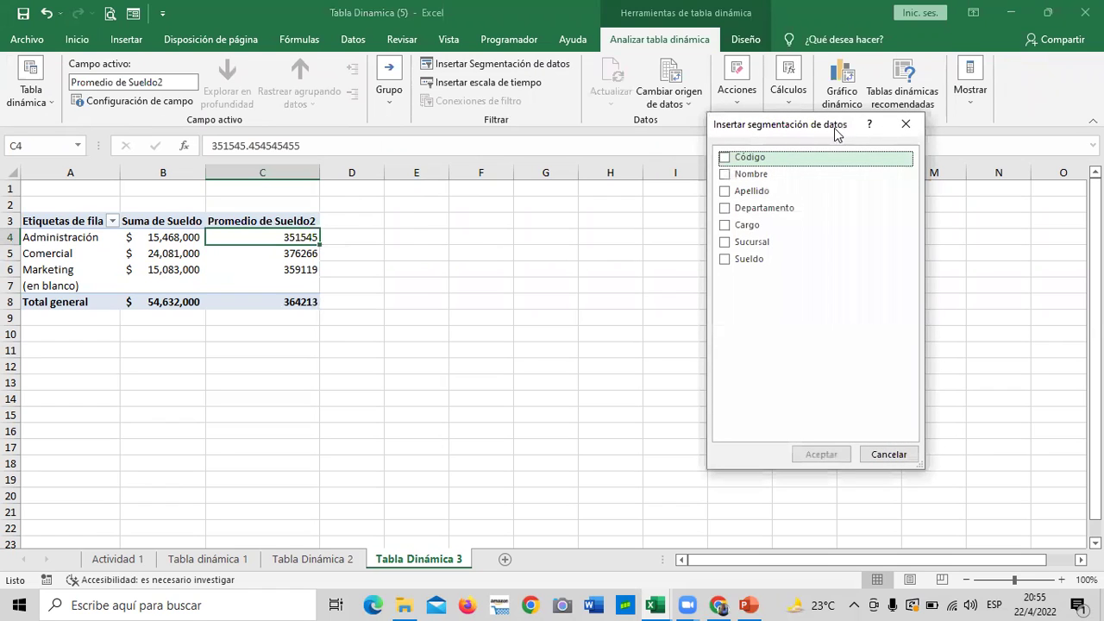
pyautogui.moveTo(825, 130); pyautogui.dragTo(708, 94)
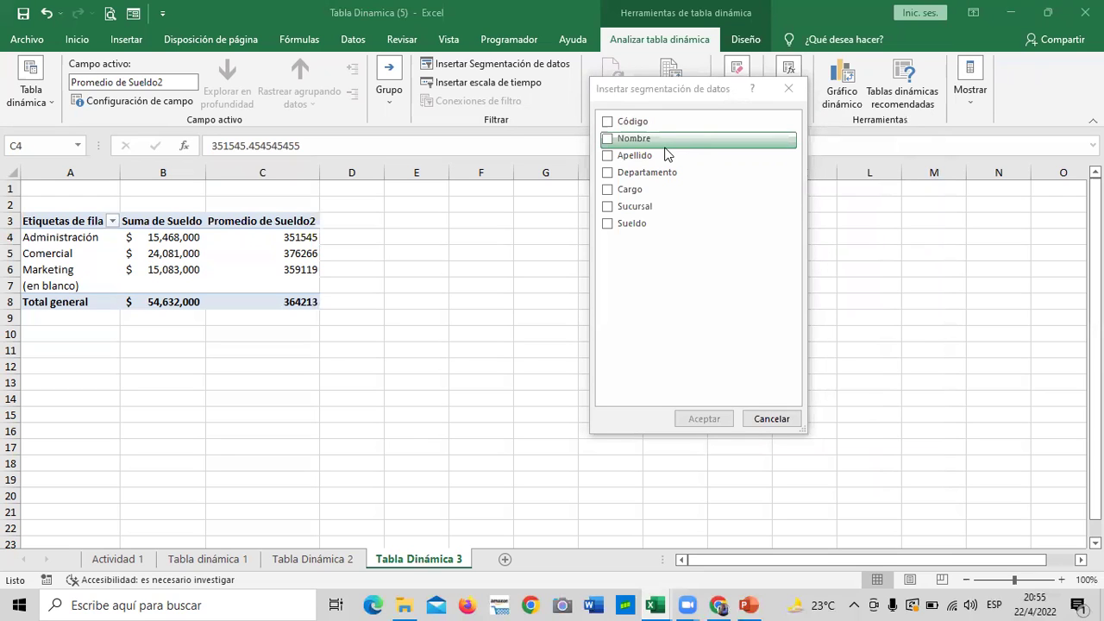
pyautogui.click(608, 224)
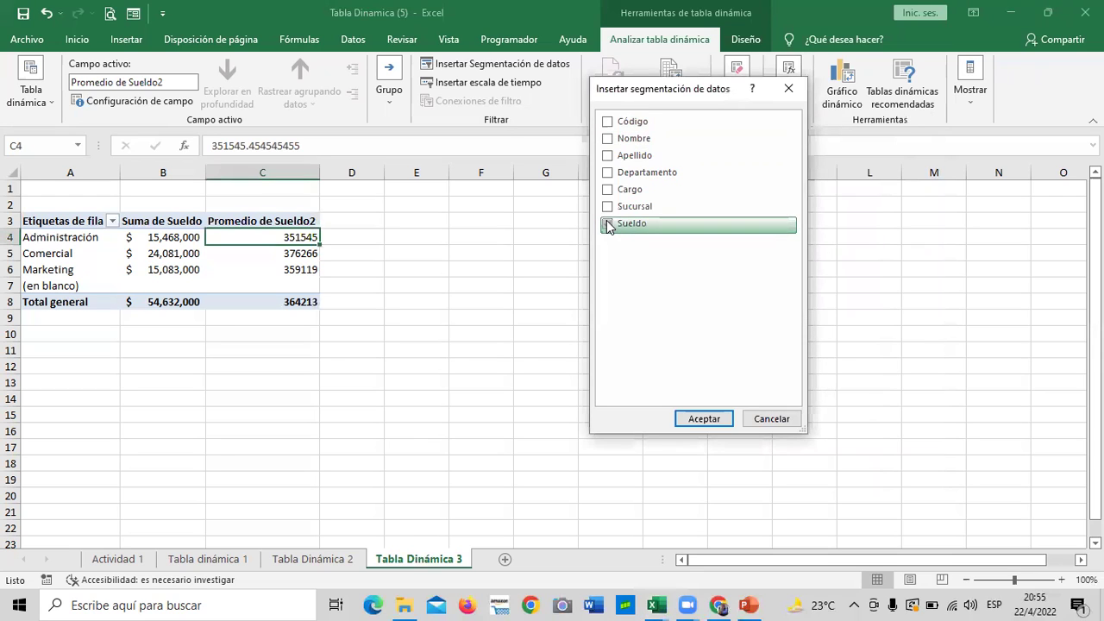
pyautogui.click(658, 207)
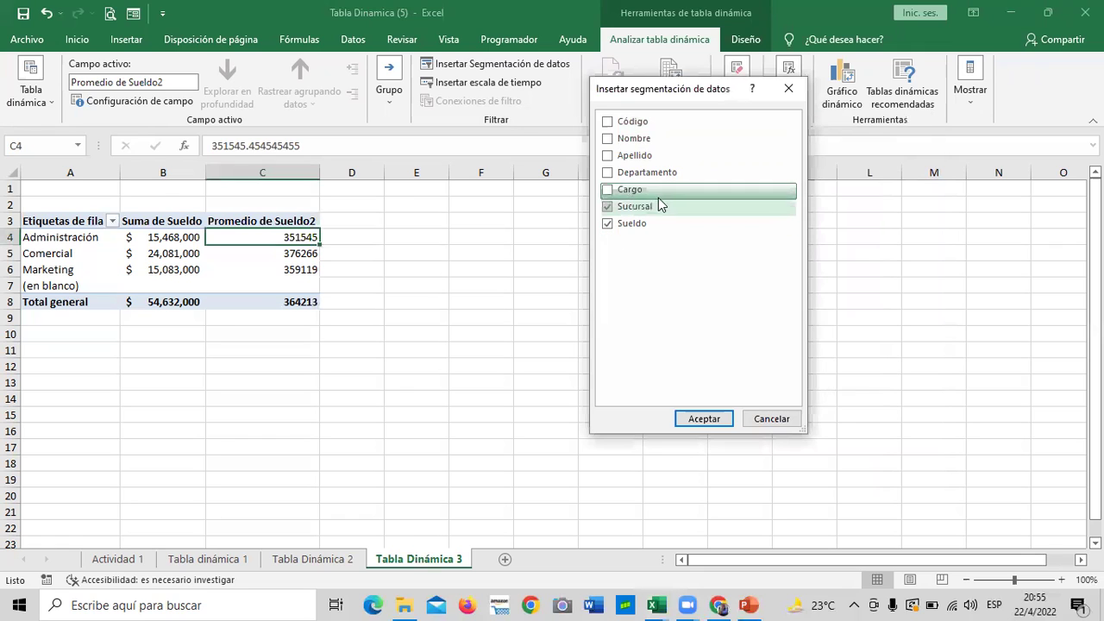
pyautogui.click(619, 190)
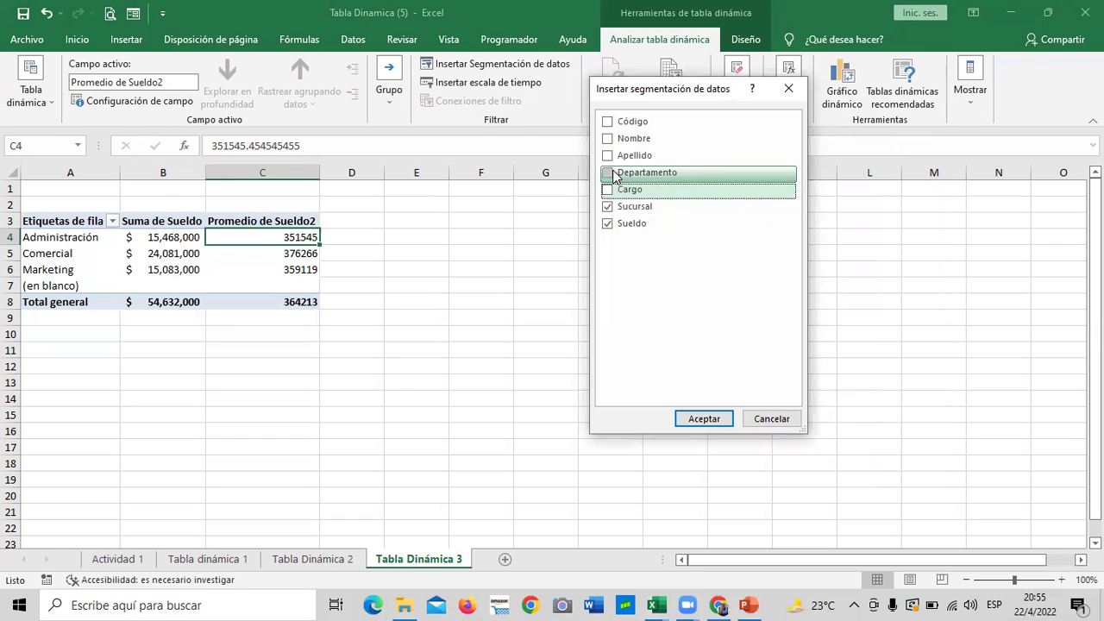
pyautogui.click(615, 175)
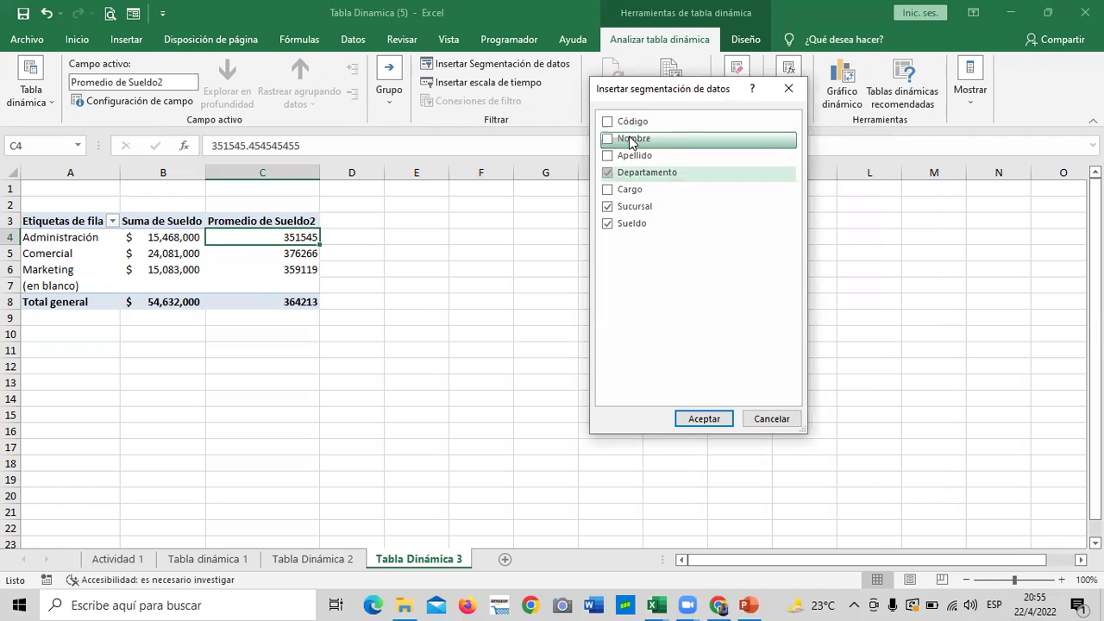
pyautogui.click(702, 417)
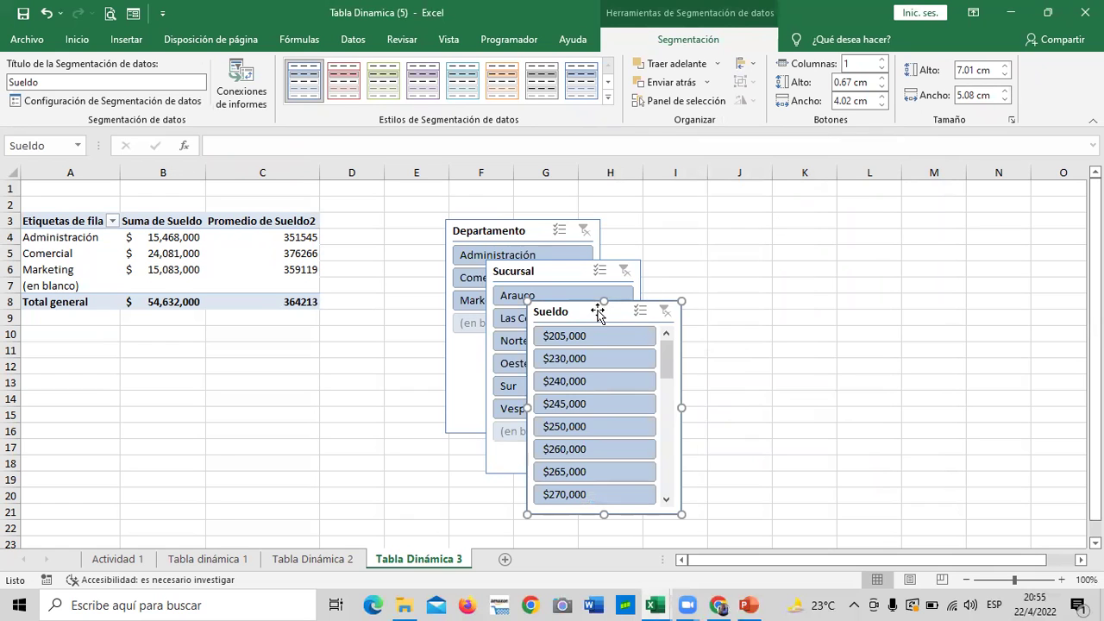
# Move Sueldo to columns K–M, Sucursal beside it, and Departamento up into the same row
pyautogui.moveTo(597, 312); pyautogui.dragTo(880, 200)
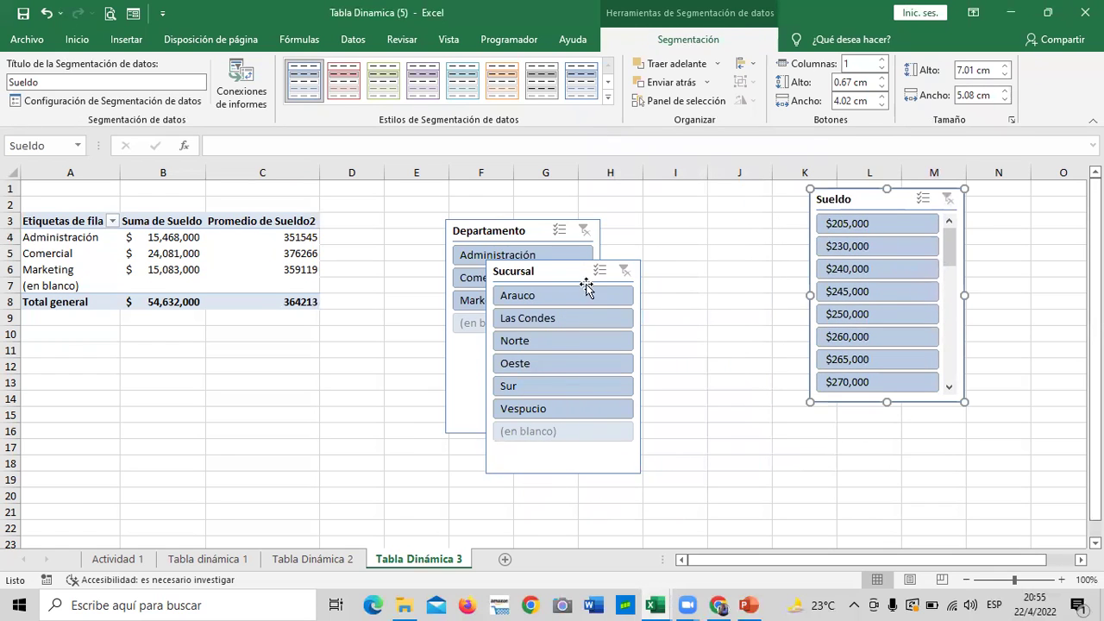
pyautogui.moveTo(585, 287); pyautogui.dragTo(713, 195)
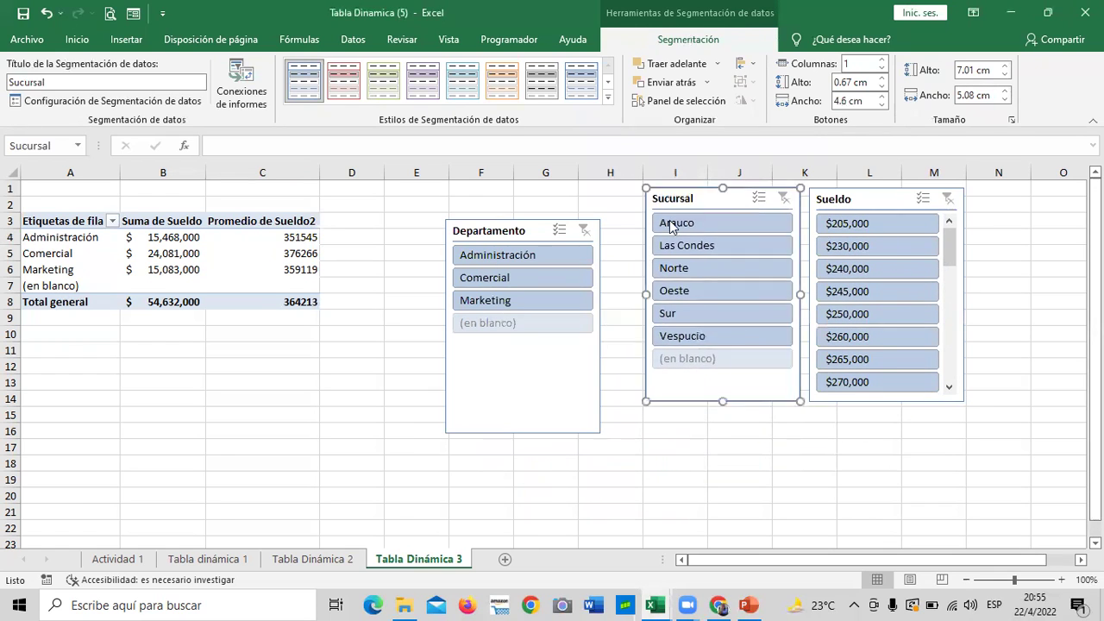
pyautogui.moveTo(514, 231)
pyautogui.mouseDown()
pyautogui.moveTo(550, 203)
pyautogui.moveTo(485, 211)
pyautogui.mouseUp()
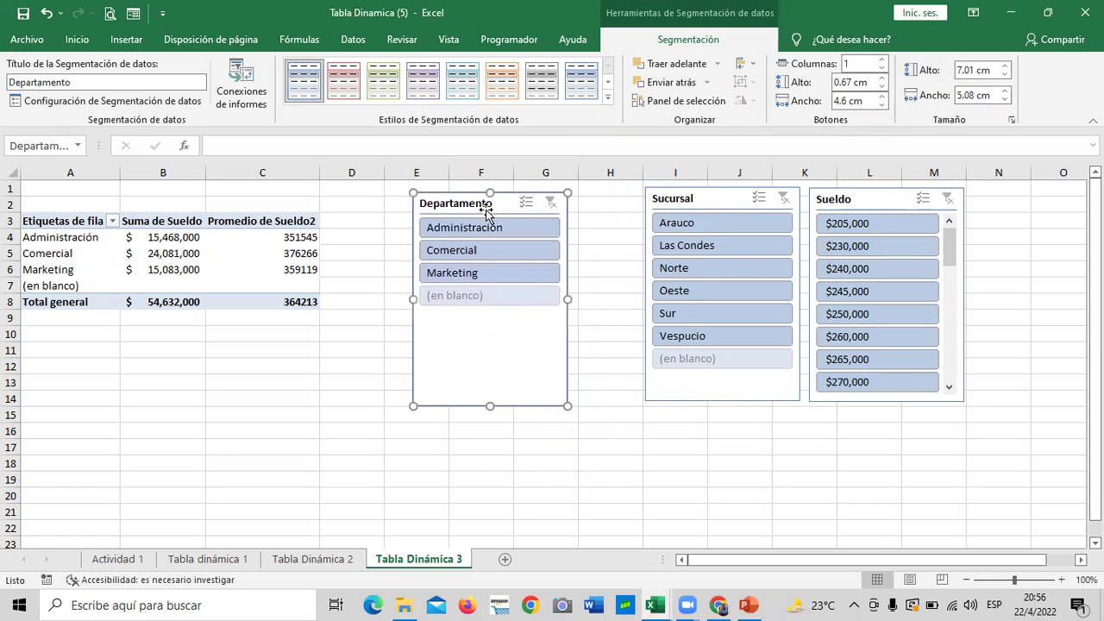
pyautogui.moveTo(713, 199); pyautogui.dragTo(690, 199)
pyautogui.moveTo(880, 194); pyautogui.dragTo(879, 197)
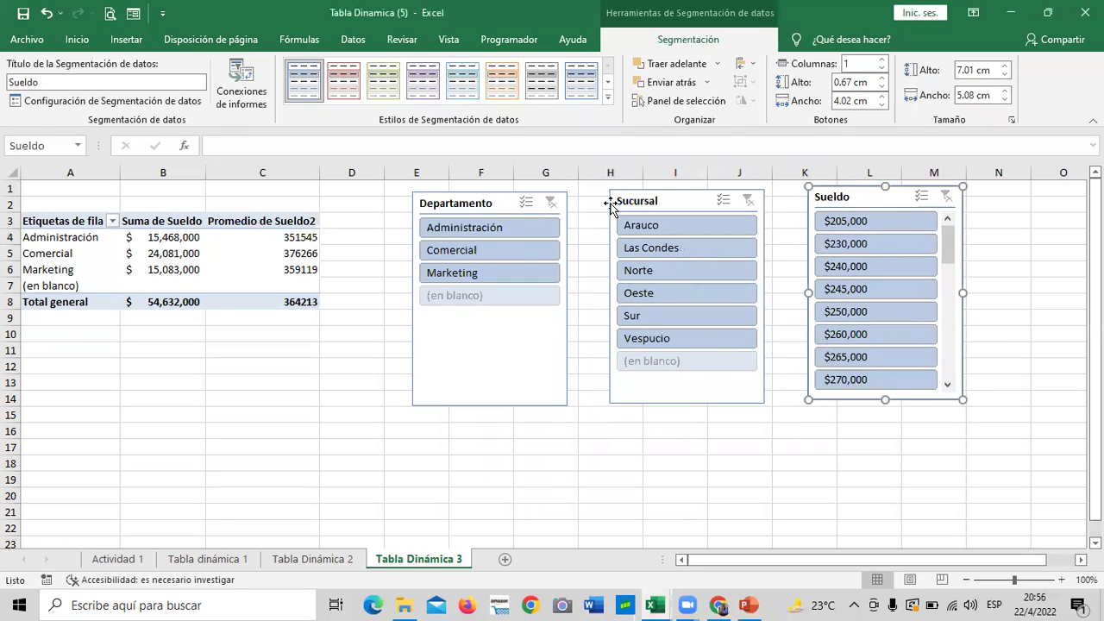
pyautogui.moveTo(493, 205); pyautogui.dragTo(506, 199)
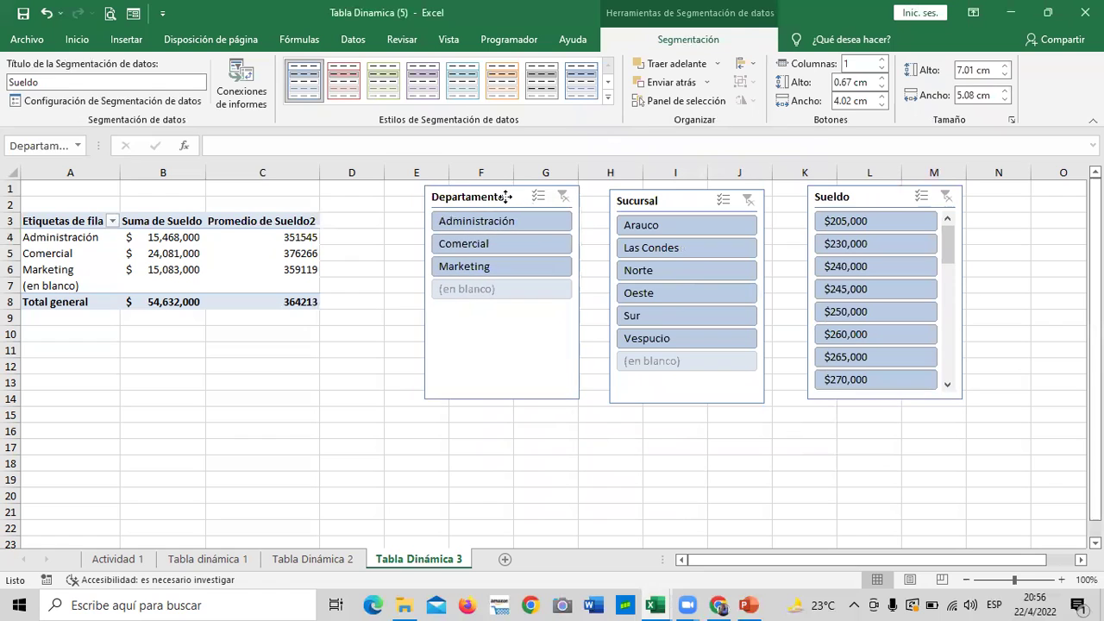
# Give the Departamento slicer the red dark style and the Sucursal slicer the purple dark style
pyautogui.click(608, 105)
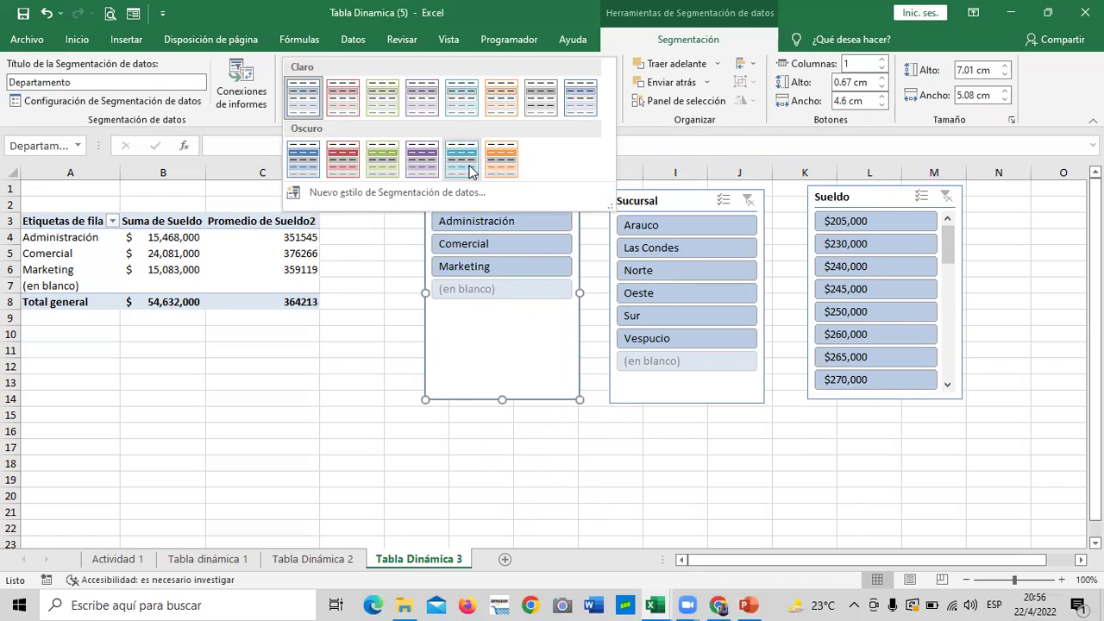
pyautogui.click(342, 160)
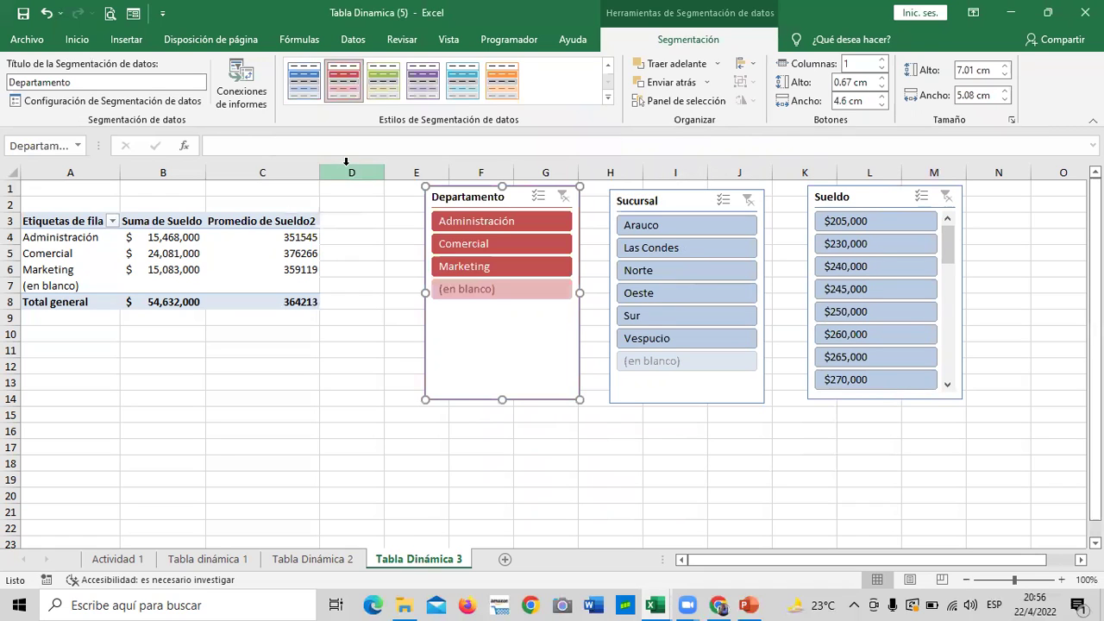
pyautogui.click(697, 201)
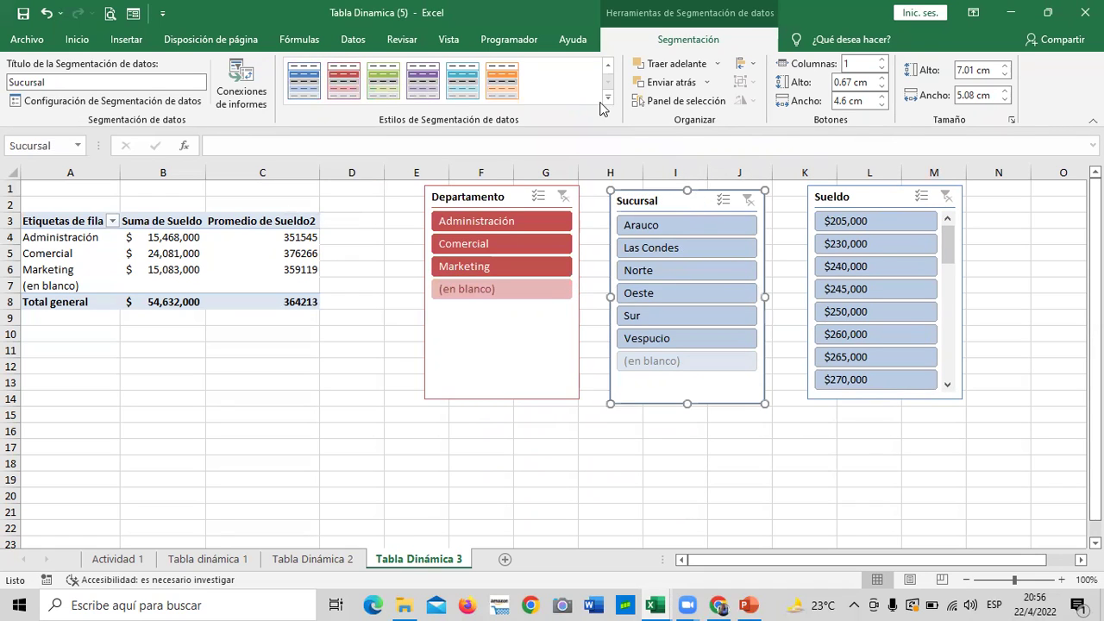
pyautogui.click(604, 101)
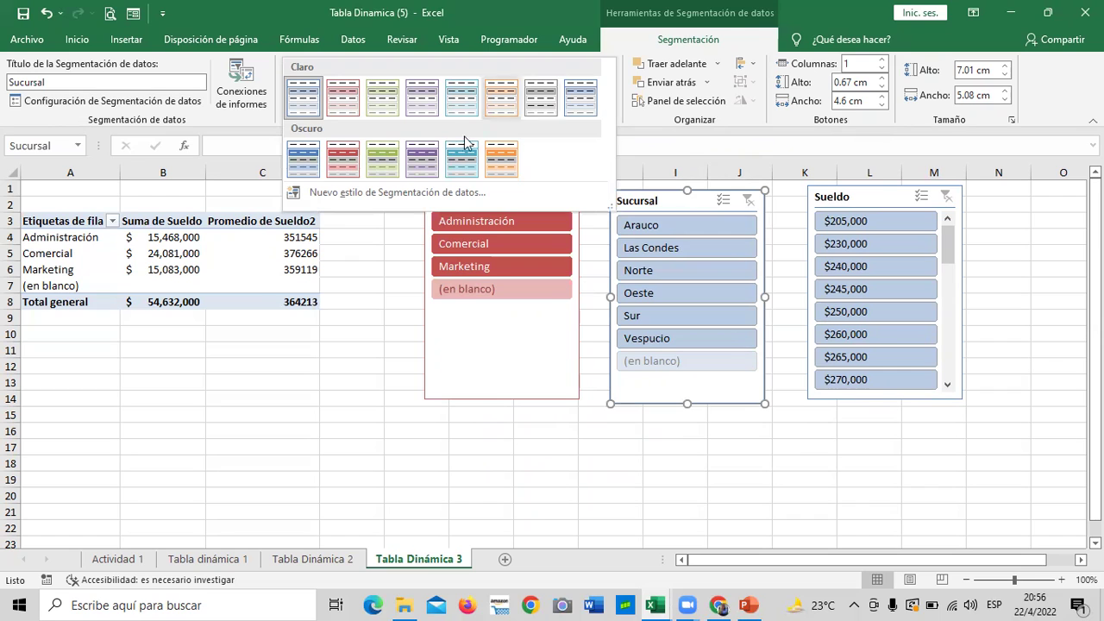
pyautogui.click(425, 160)
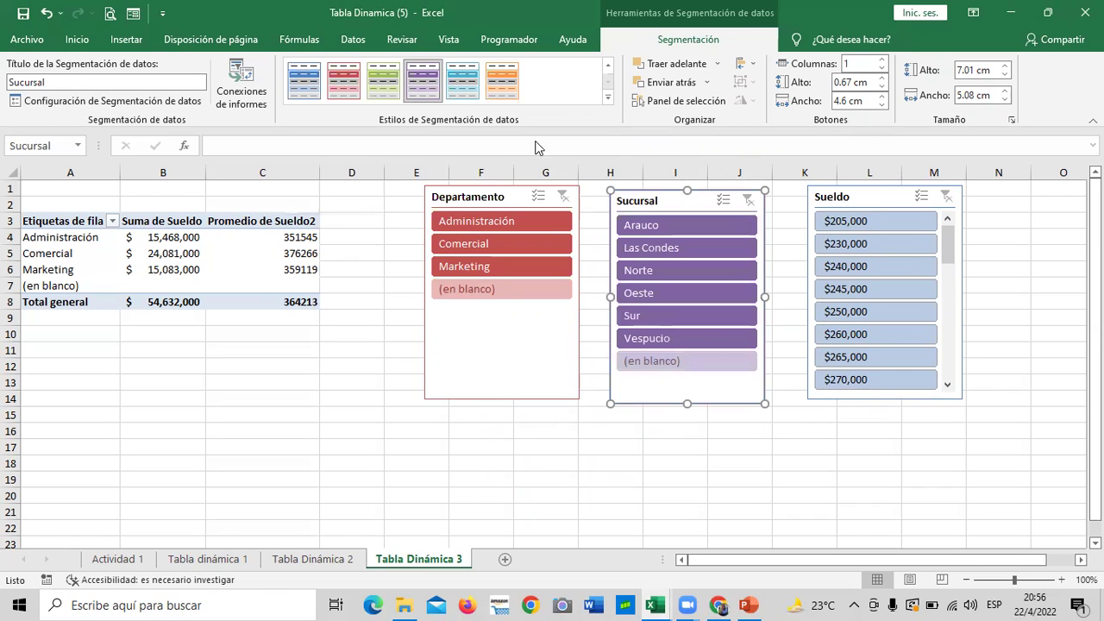
# Style the Sueldo slicer red after briefly trying dark blue, then deselect it
pyautogui.click(868, 196)
pyautogui.click(608, 101)
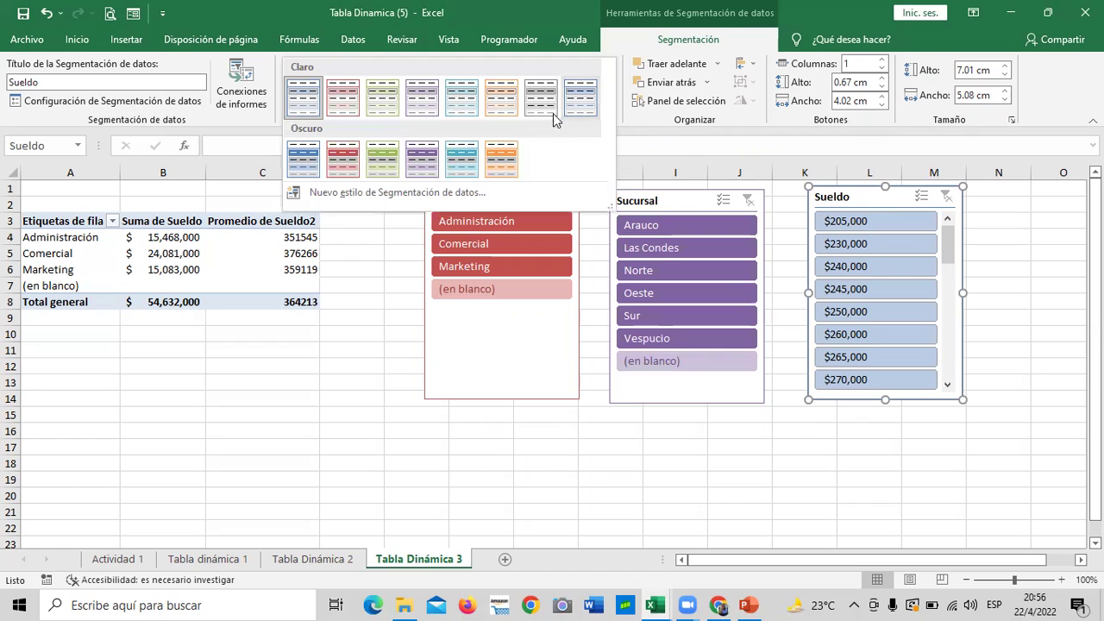
pyautogui.click(304, 159)
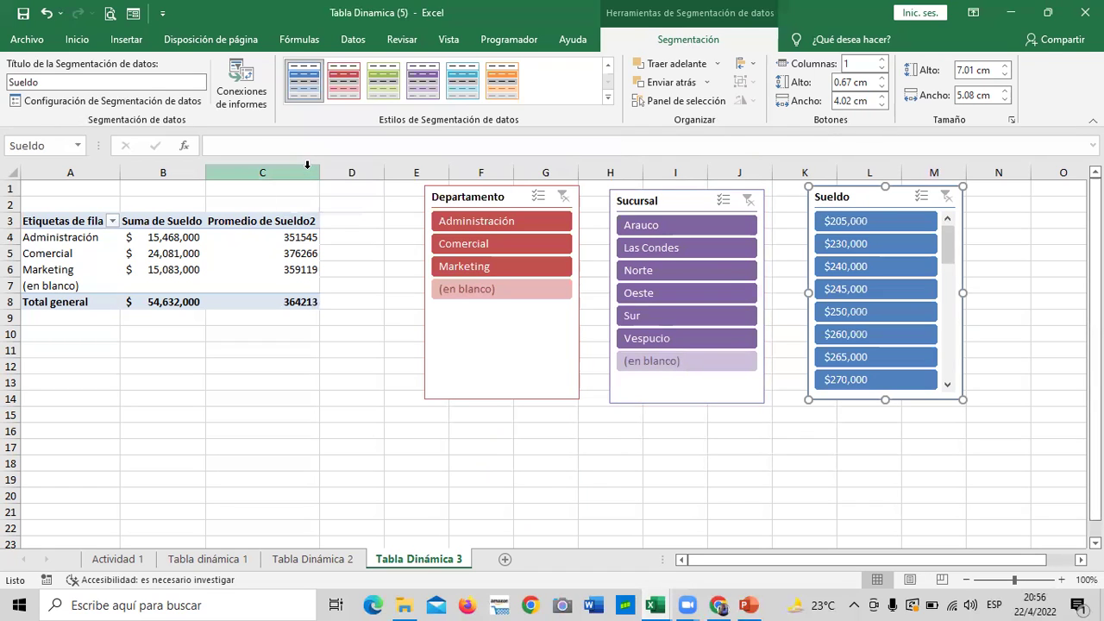
pyautogui.click(343, 81)
pyautogui.click(776, 466)
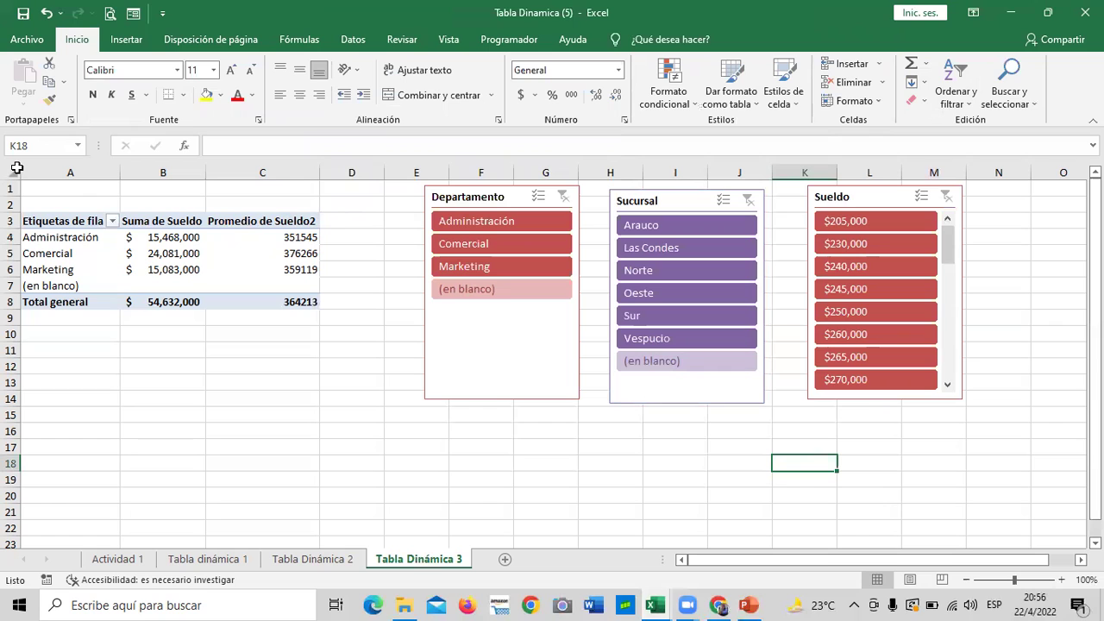
# Try the Administración, Comercial and Marketing department filters, then the Norte and Sur branches
pyautogui.click(528, 221)
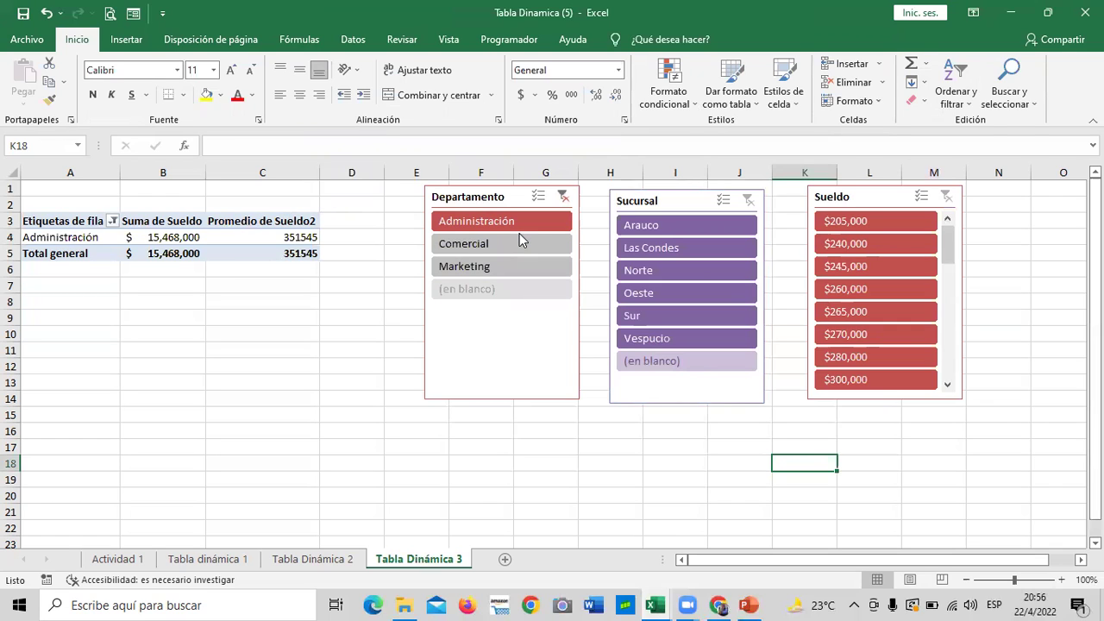
pyautogui.click(506, 244)
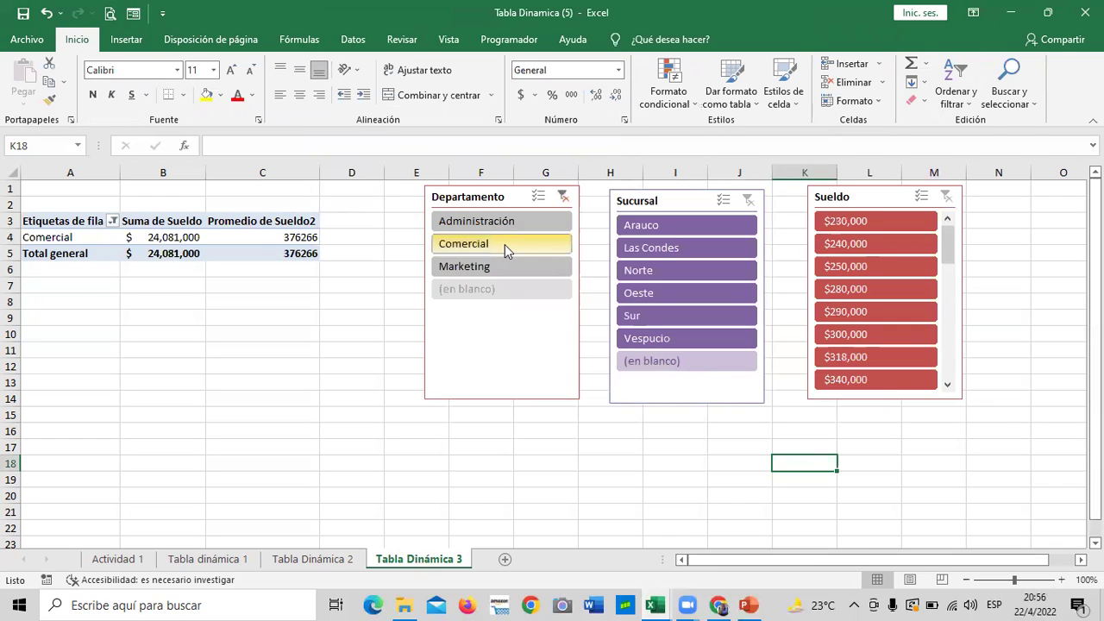
pyautogui.click(499, 266)
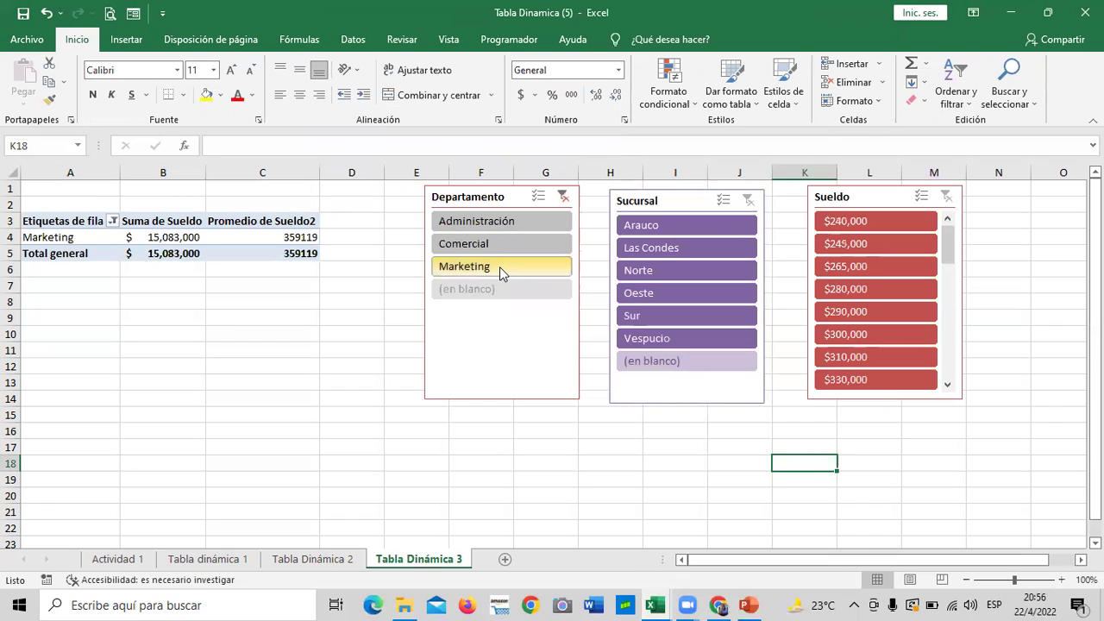
pyautogui.click(500, 221)
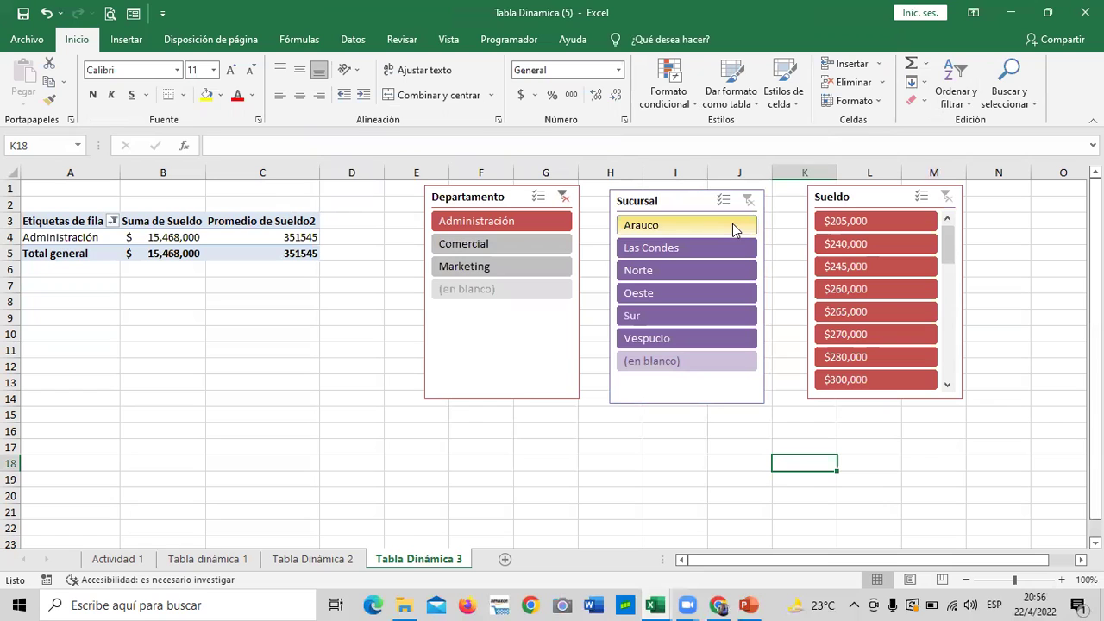
pyautogui.click(690, 270)
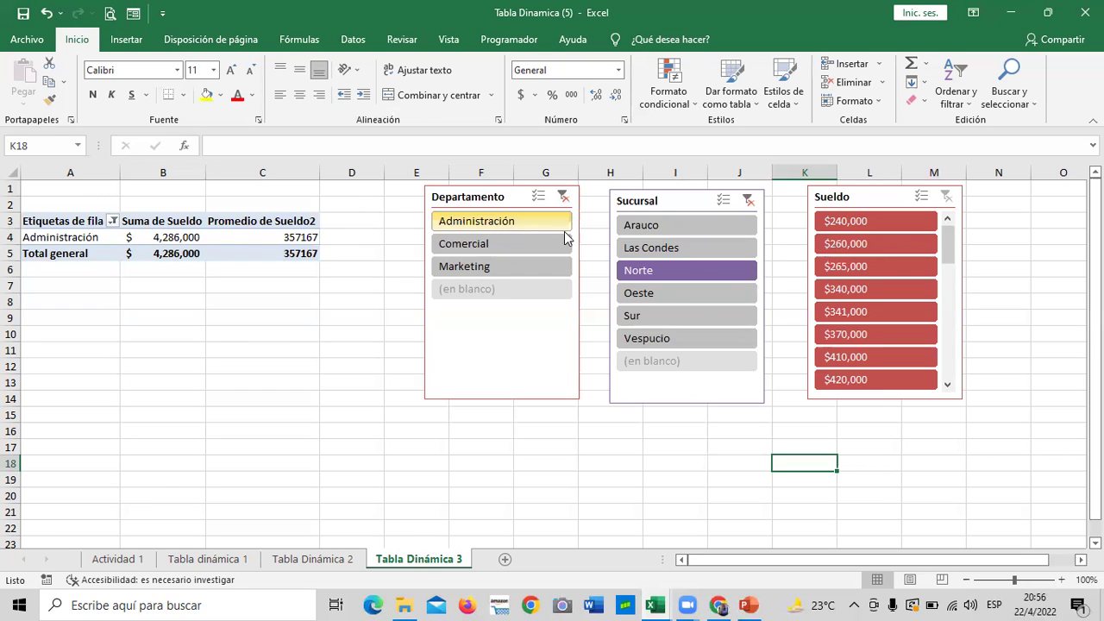
pyautogui.click(681, 315)
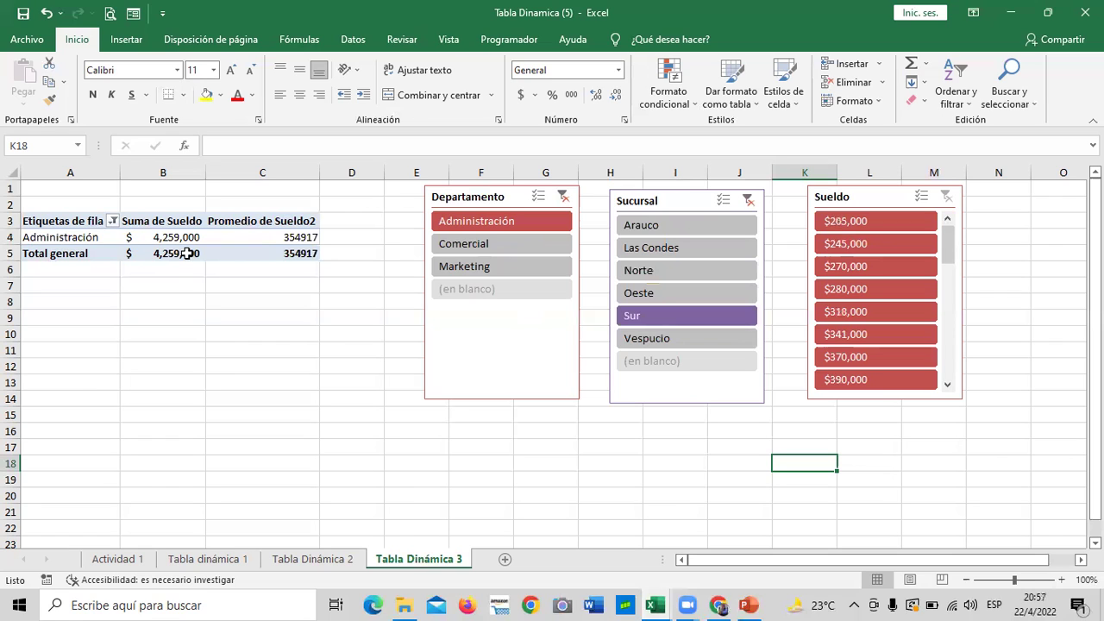
pyautogui.moveTo(173, 237)
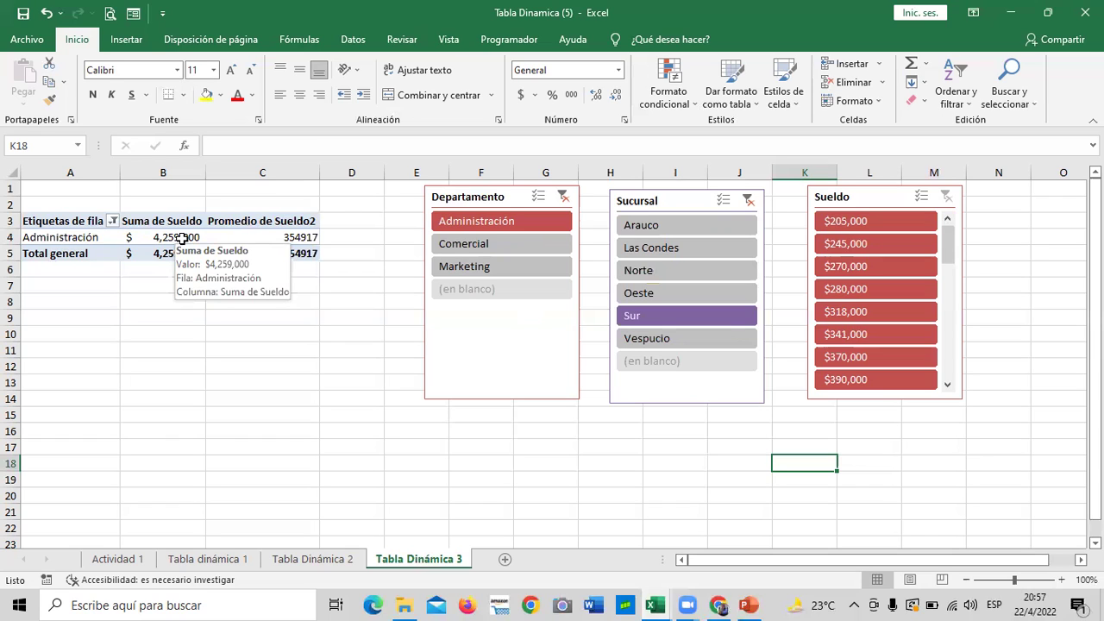
# Try salary filters $205,000, $318,000, $390,000, $355,000 and $400,000 with Sur kept selected
pyautogui.moveTo(949, 246); pyautogui.dragTo(975, 392)
pyautogui.moveTo(960, 351); pyautogui.dragTo(949, 221)
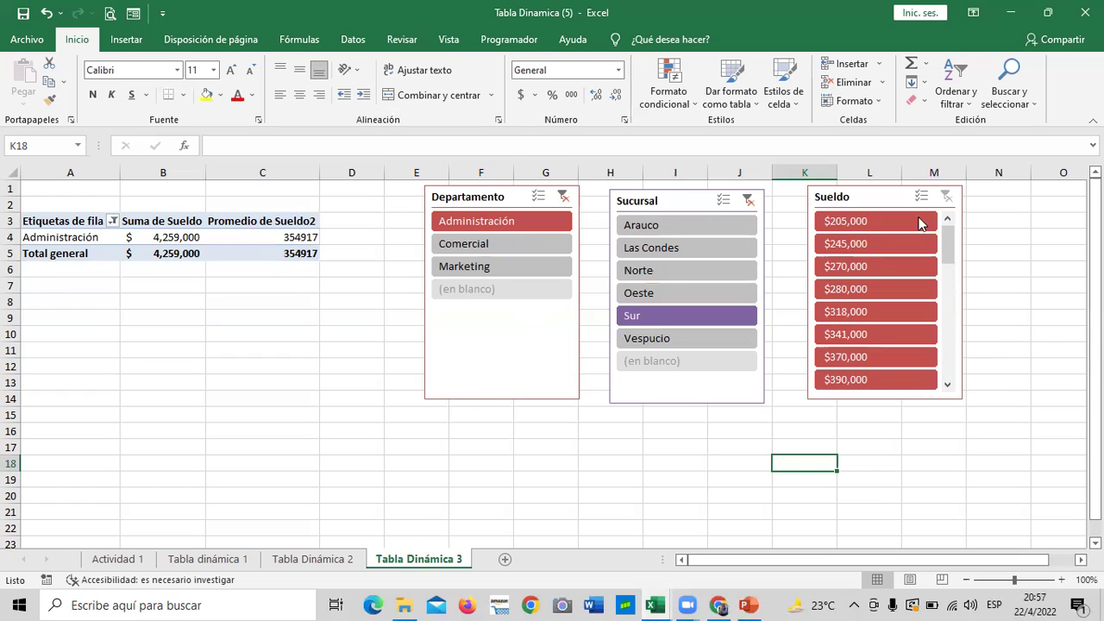
pyautogui.click(893, 222)
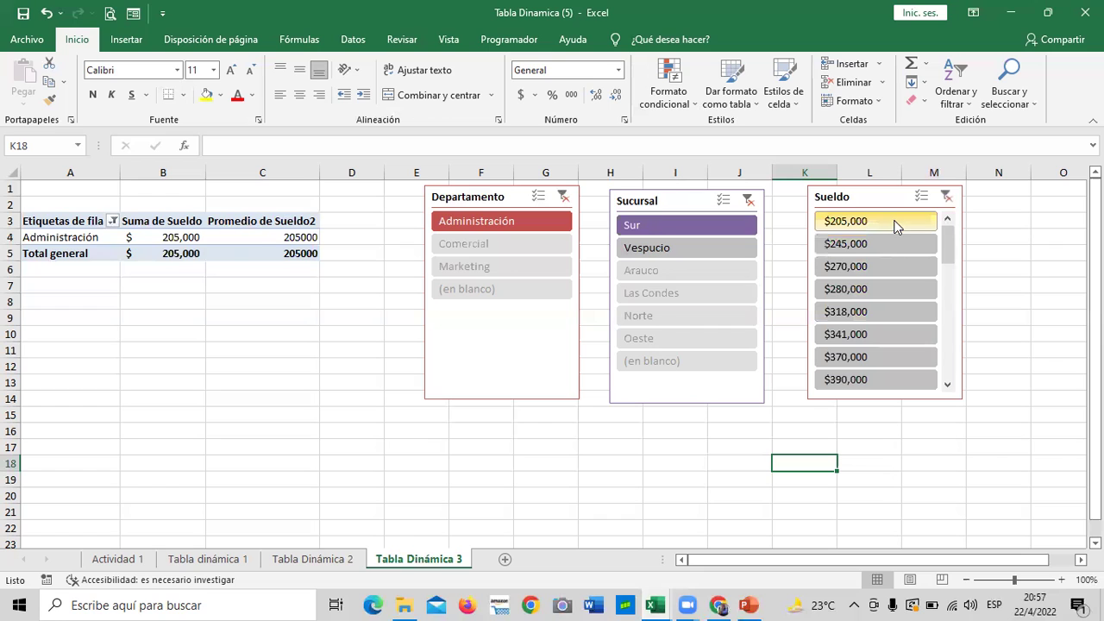
pyautogui.click(866, 314)
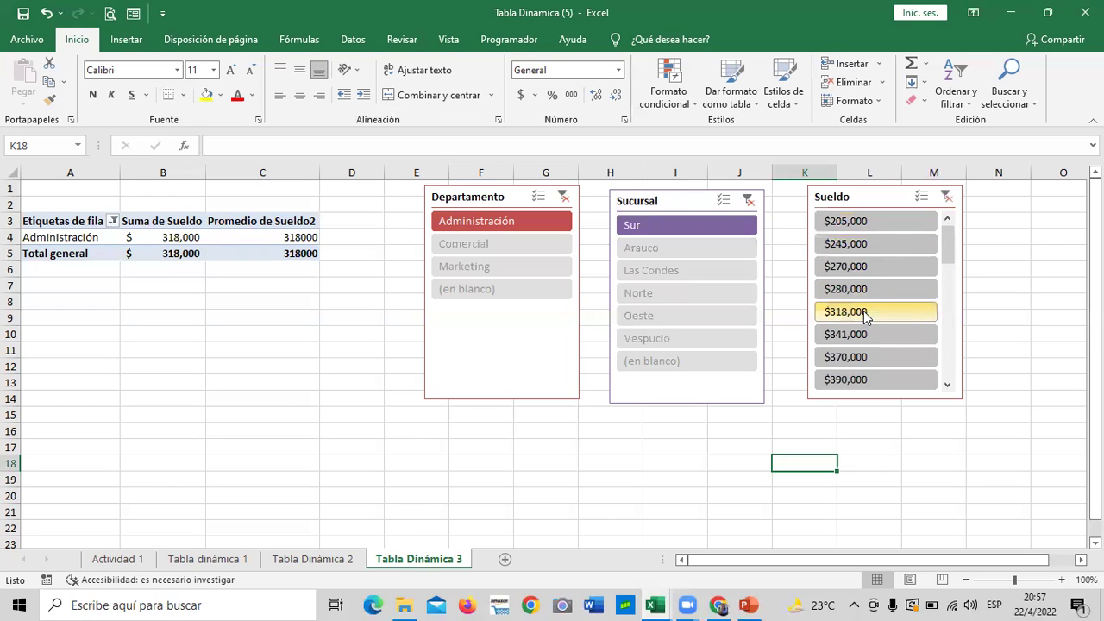
pyautogui.click(875, 381)
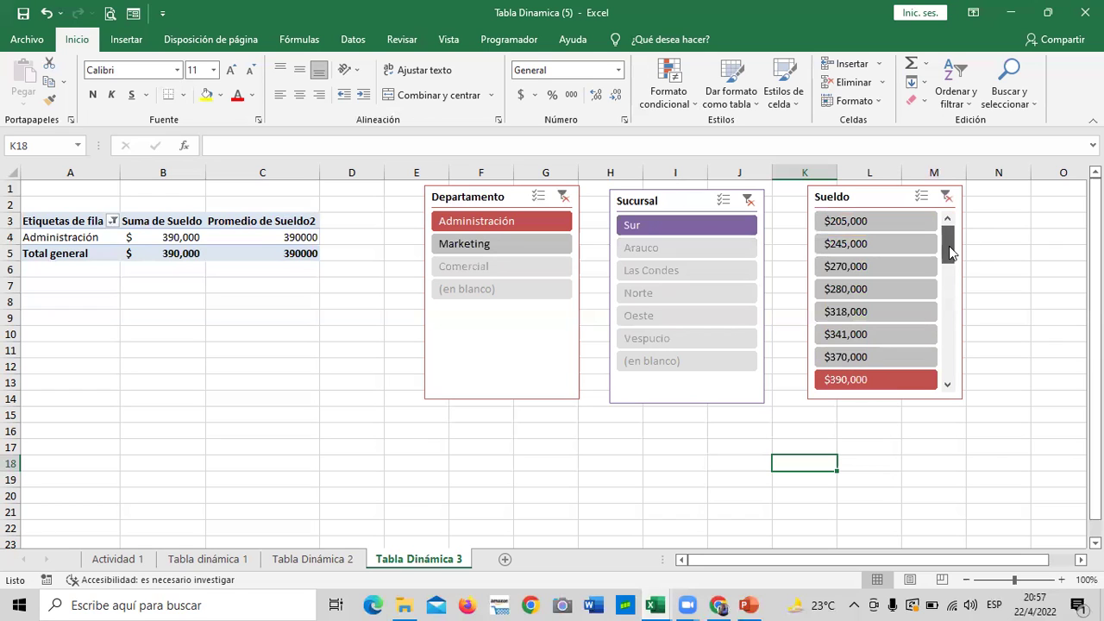
pyautogui.moveTo(949, 246); pyautogui.dragTo(948, 325)
pyautogui.click(850, 337)
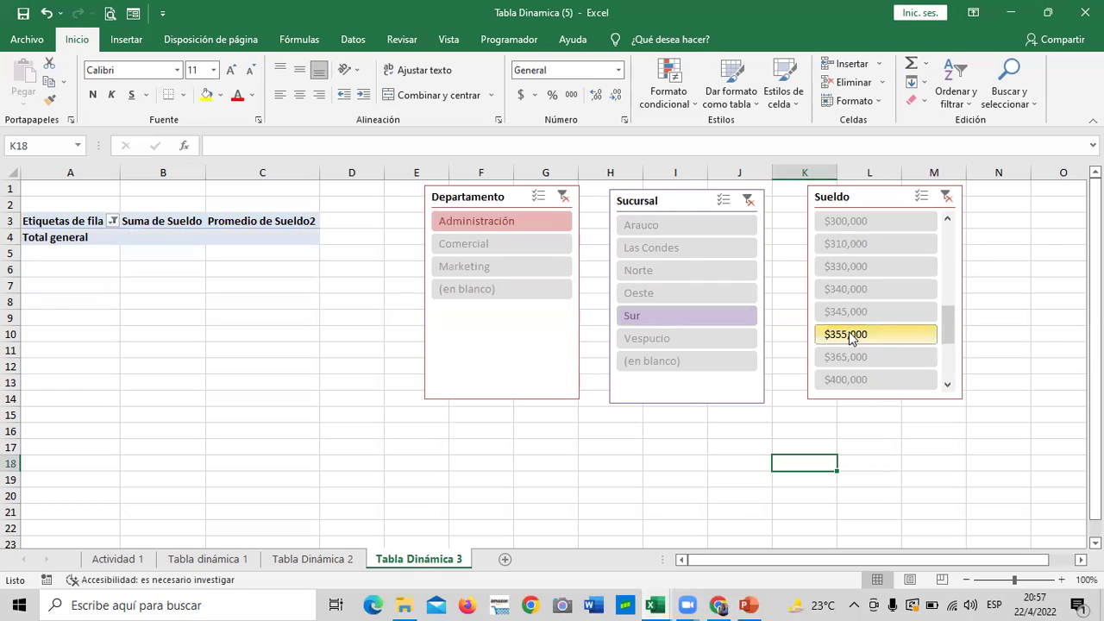
pyautogui.click(835, 382)
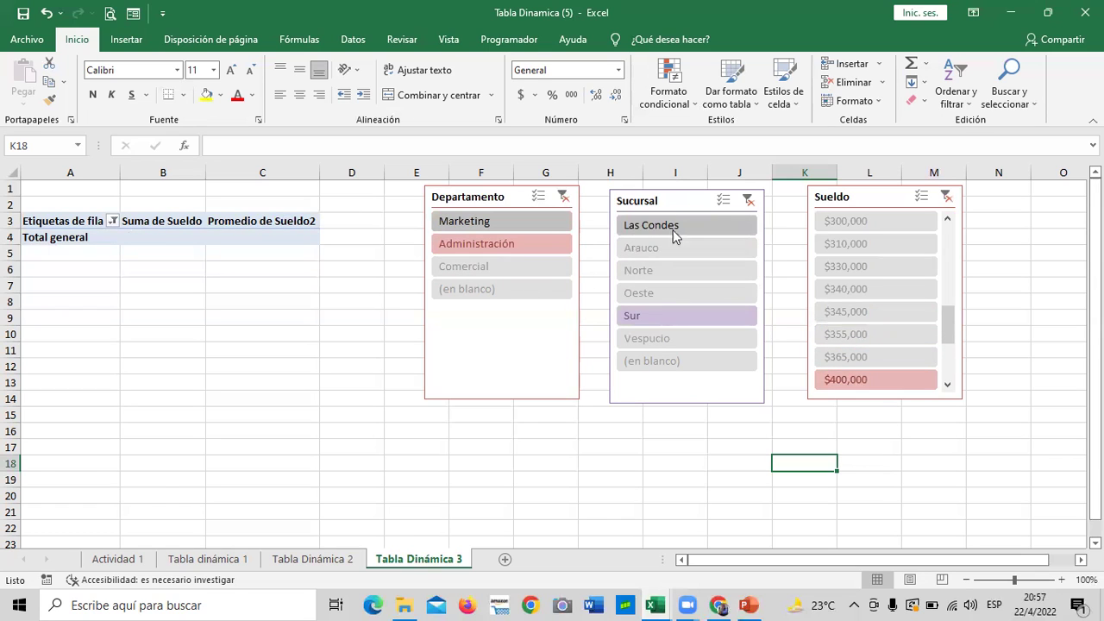
pyautogui.click(696, 316)
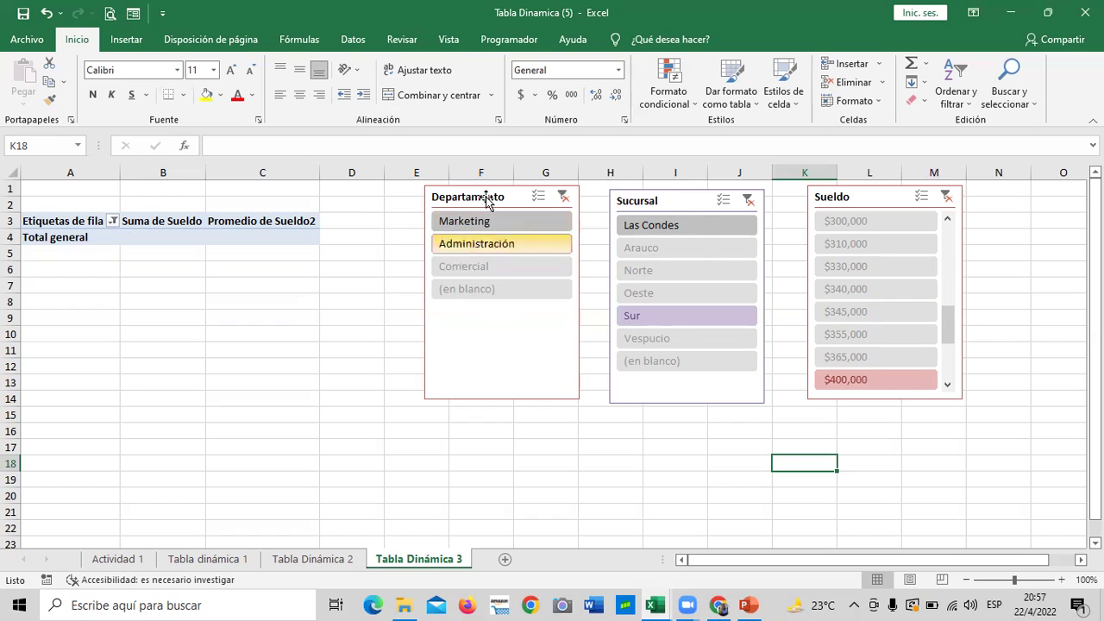
# Filter departments to Comercial, then clear the department and branch filters
pyautogui.moveTo(950, 325); pyautogui.dragTo(943, 233)
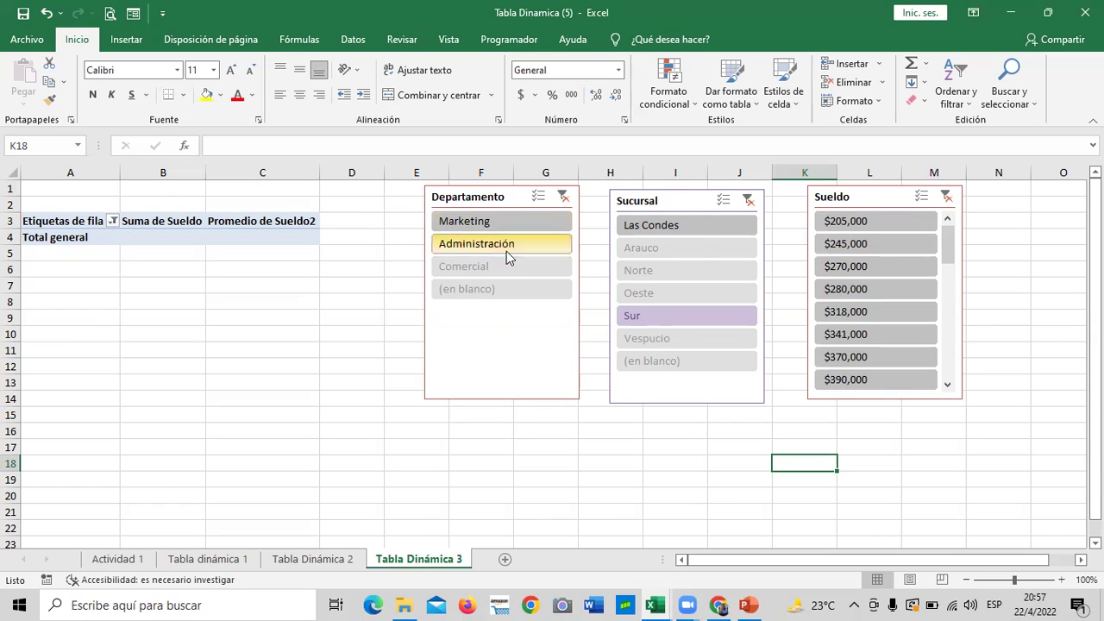
pyautogui.click(485, 269)
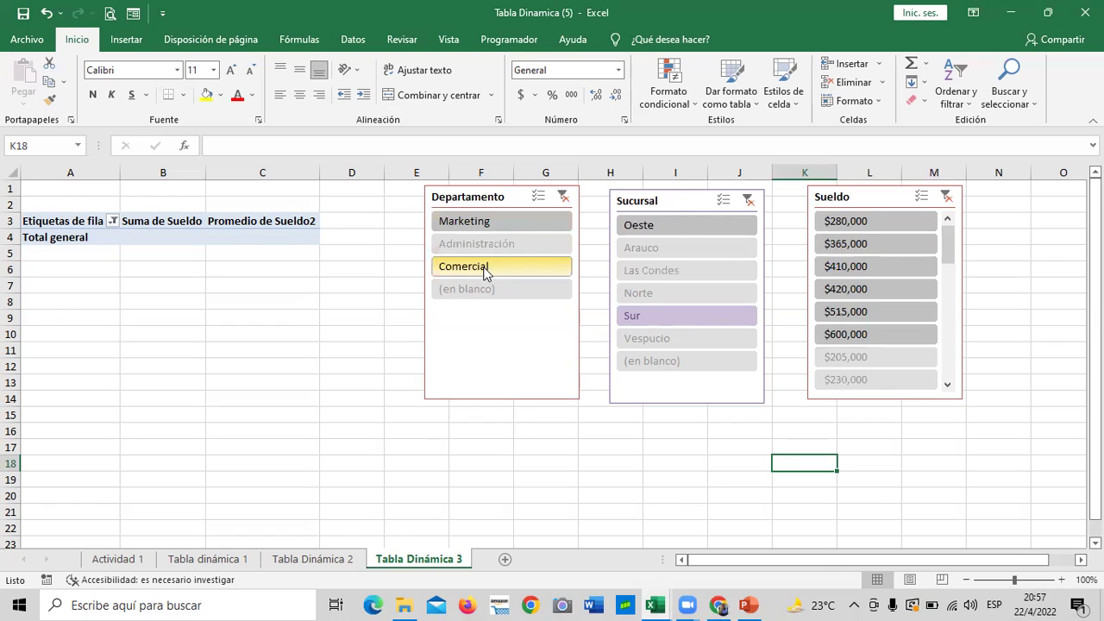
pyautogui.click(563, 198)
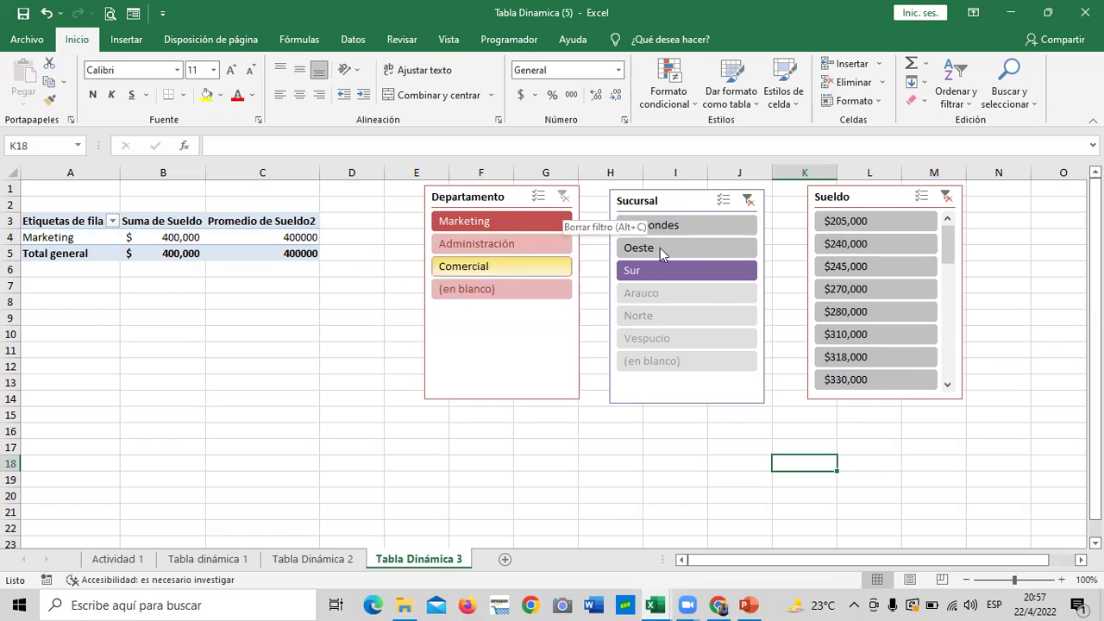
pyautogui.moveTo(949, 246)
pyautogui.mouseDown()
pyautogui.moveTo(956, 363)
pyautogui.moveTo(960, 290)
pyautogui.mouseUp()
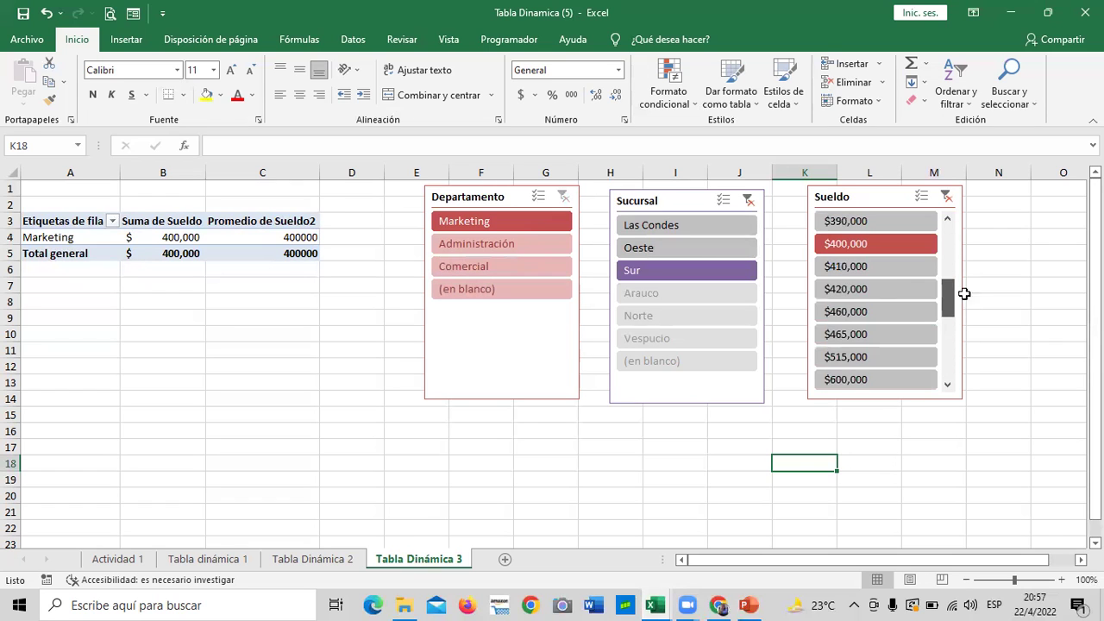
pyautogui.click(747, 201)
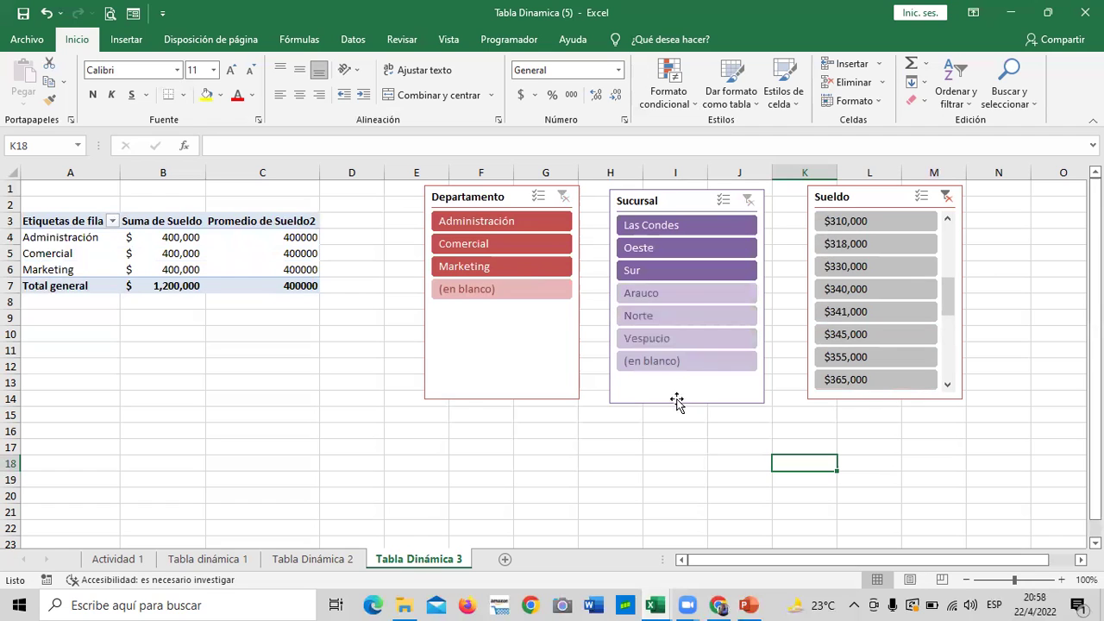
# Try salaries $600,000, $490,000, $420,000, $250,000, $300,000 and $205,000, ending on $230,000
pyautogui.moveTo(951, 310); pyautogui.dragTo(953, 377)
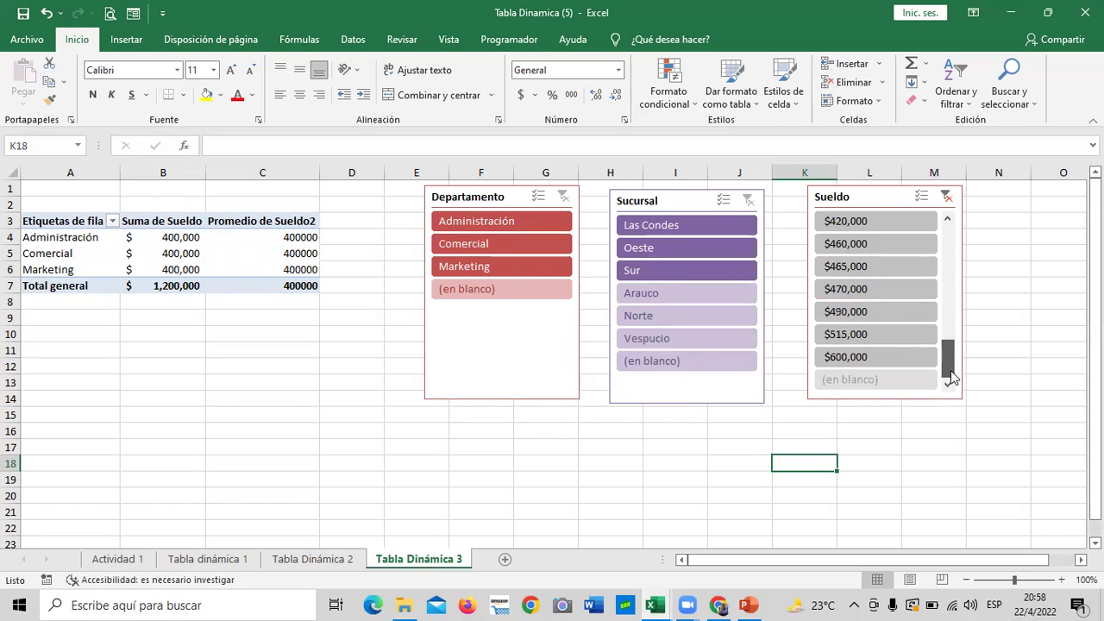
pyautogui.click(915, 363)
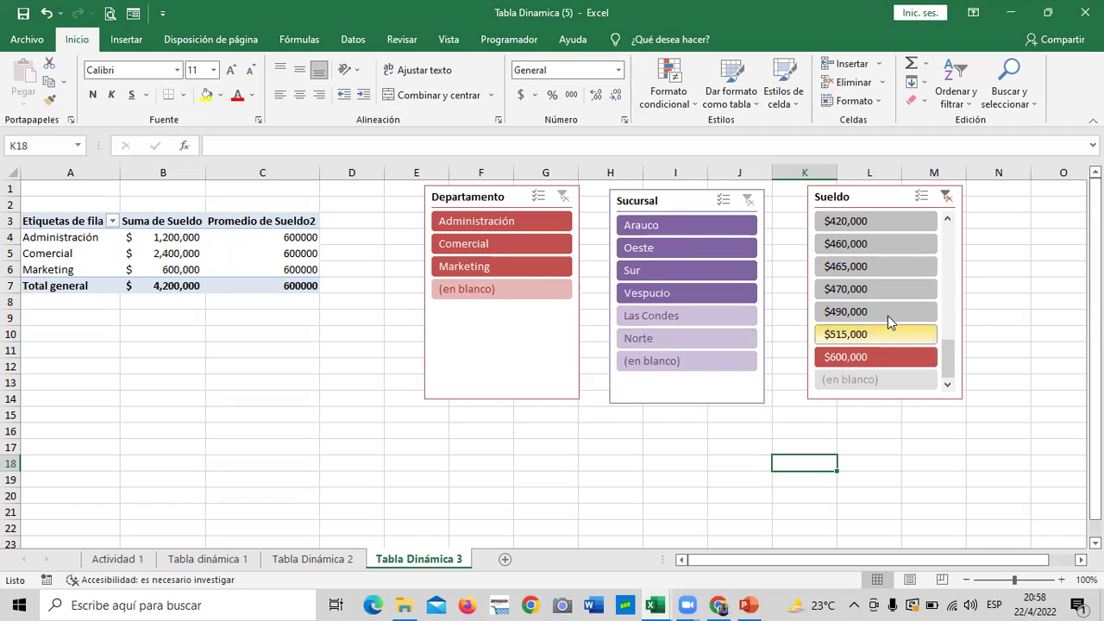
pyautogui.click(888, 314)
pyautogui.click(904, 222)
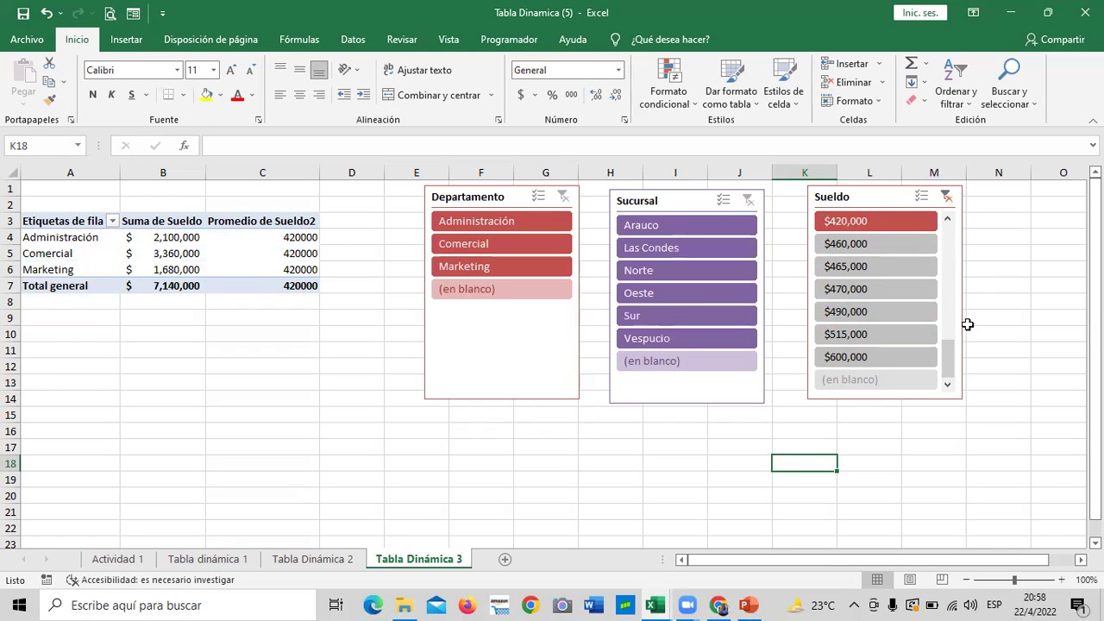
pyautogui.moveTo(952, 348); pyautogui.dragTo(951, 258)
pyautogui.click(875, 244)
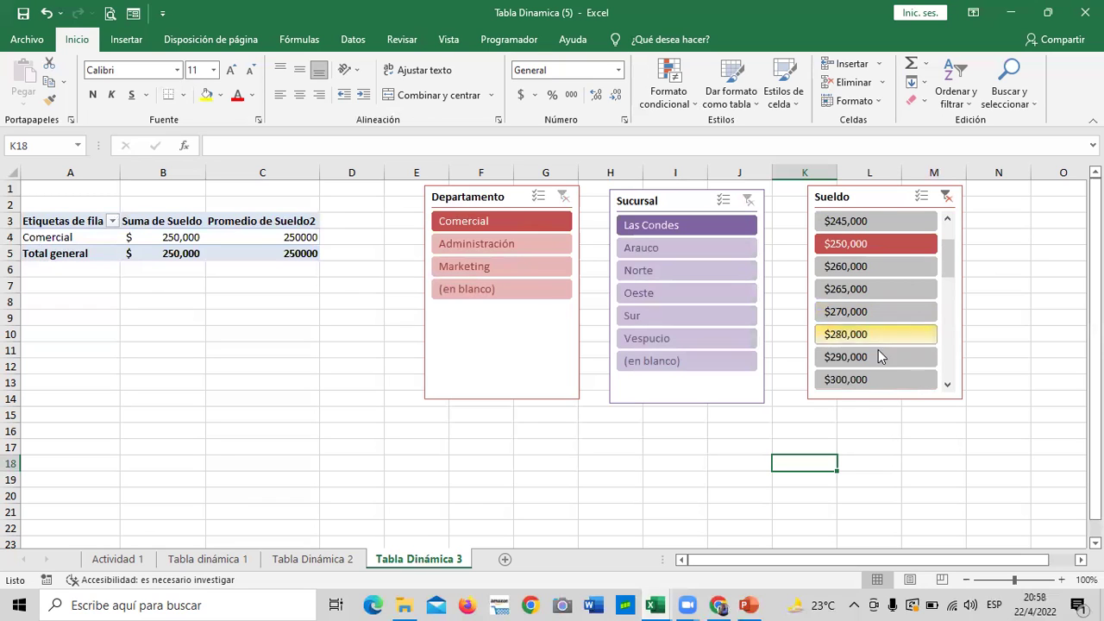
pyautogui.click(863, 379)
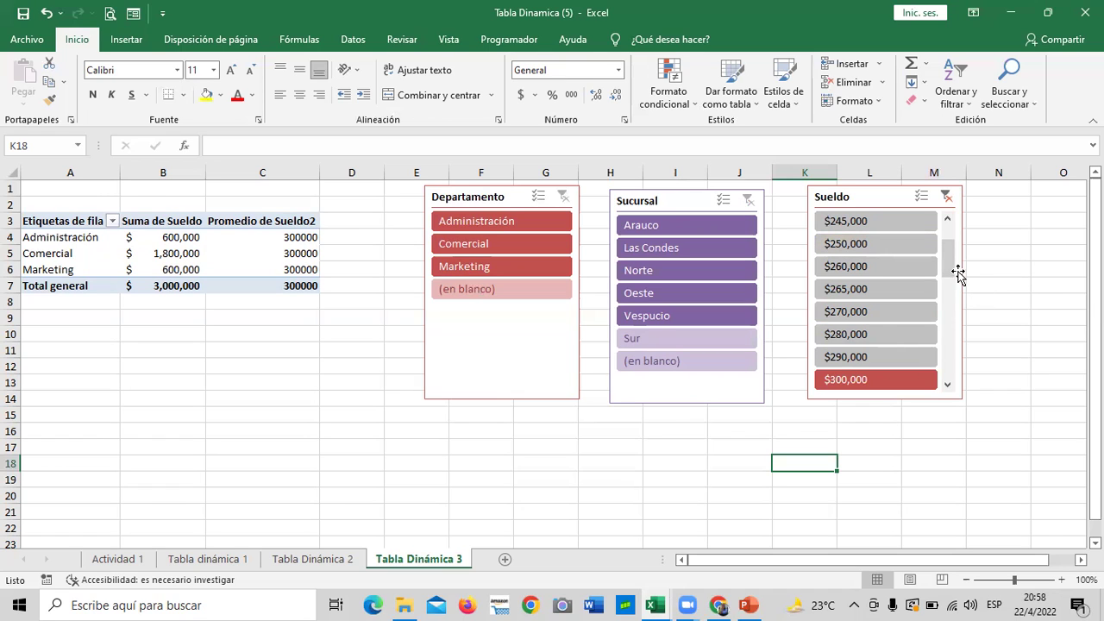
pyautogui.scroll(1, 949, 251)
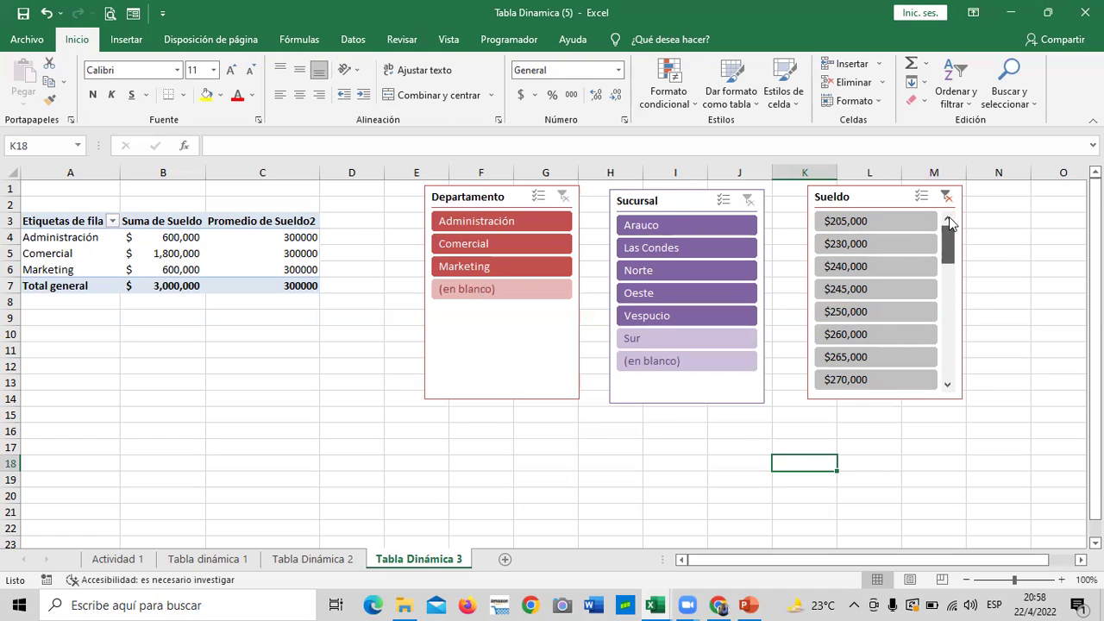
pyautogui.click(833, 222)
pyautogui.click(841, 246)
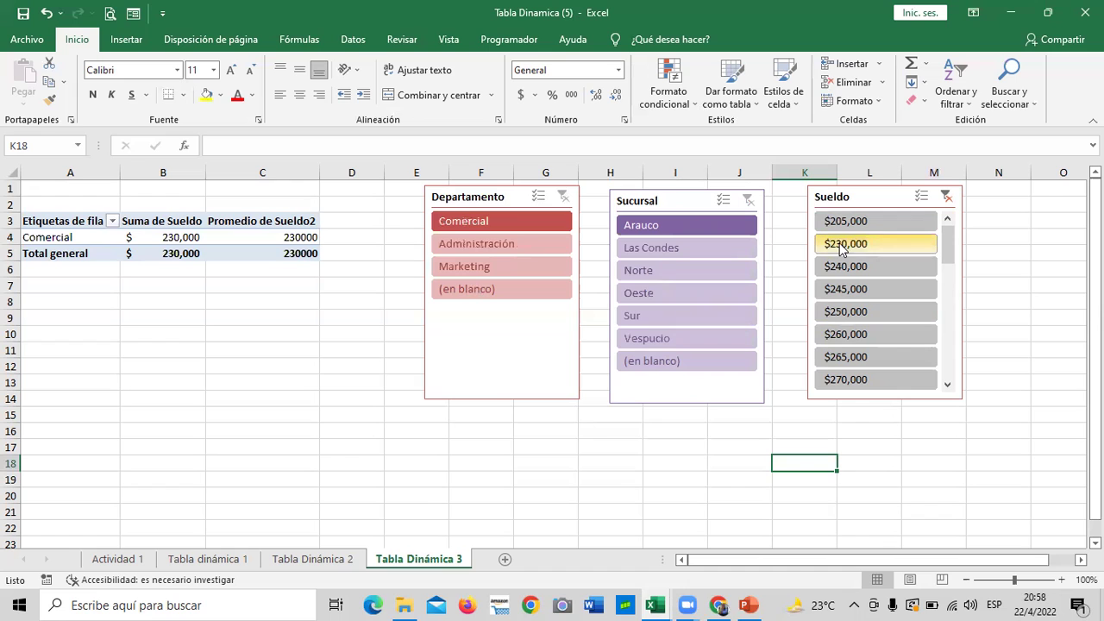
# Clear the Sueldo and Departamento filters after briefly filtering to Administración, then select the Departamento slicer
pyautogui.click(690, 202)
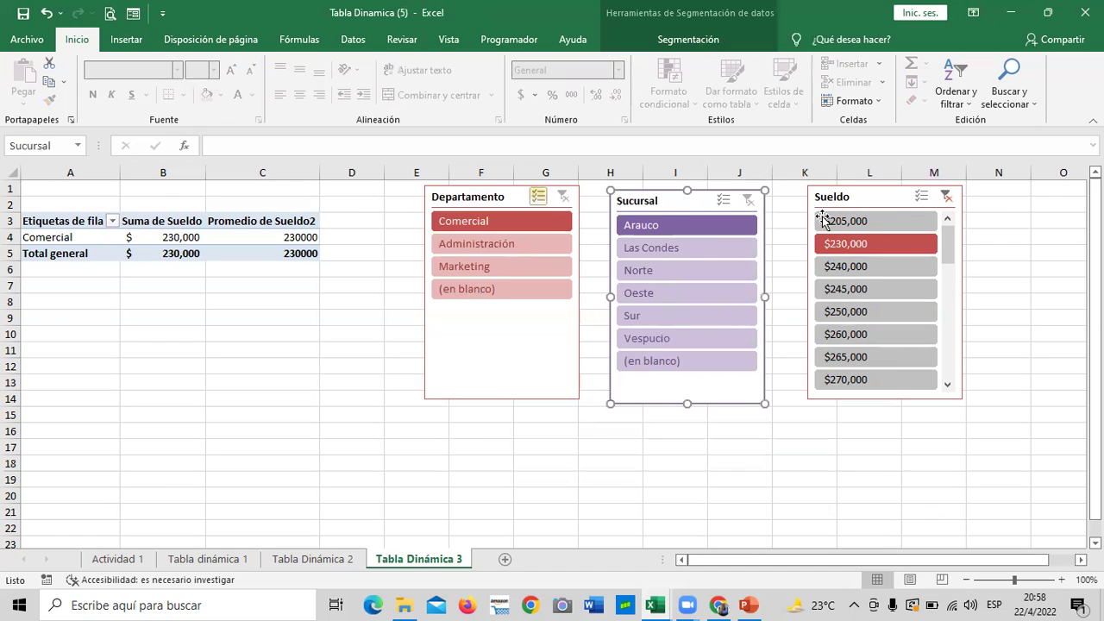
pyautogui.click(946, 197)
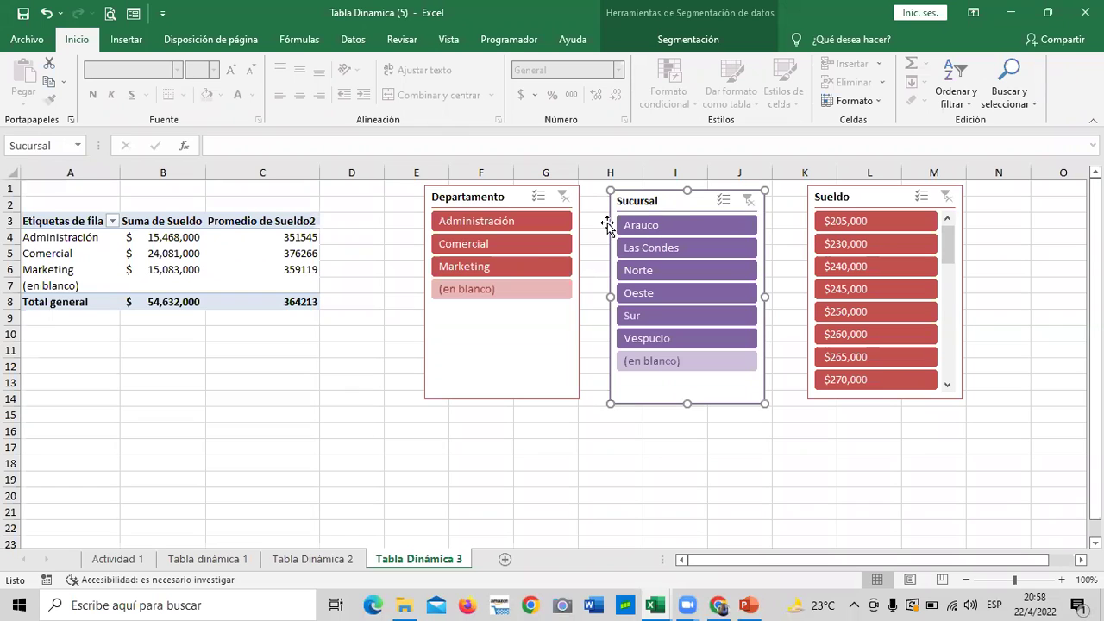
pyautogui.click(535, 226)
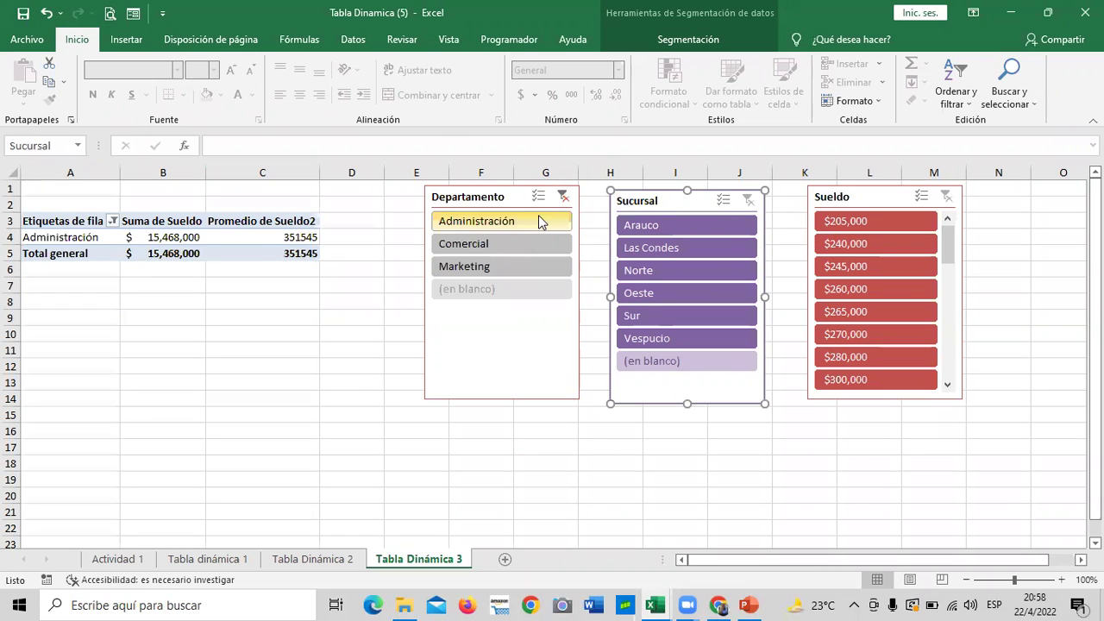
pyautogui.click(563, 197)
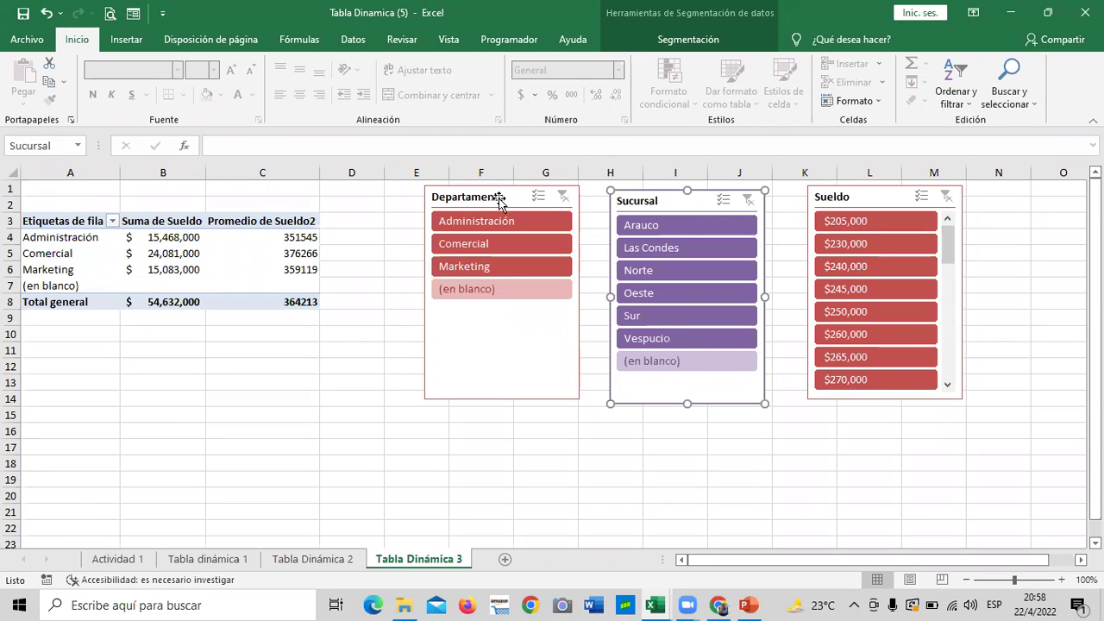
pyautogui.click(513, 198)
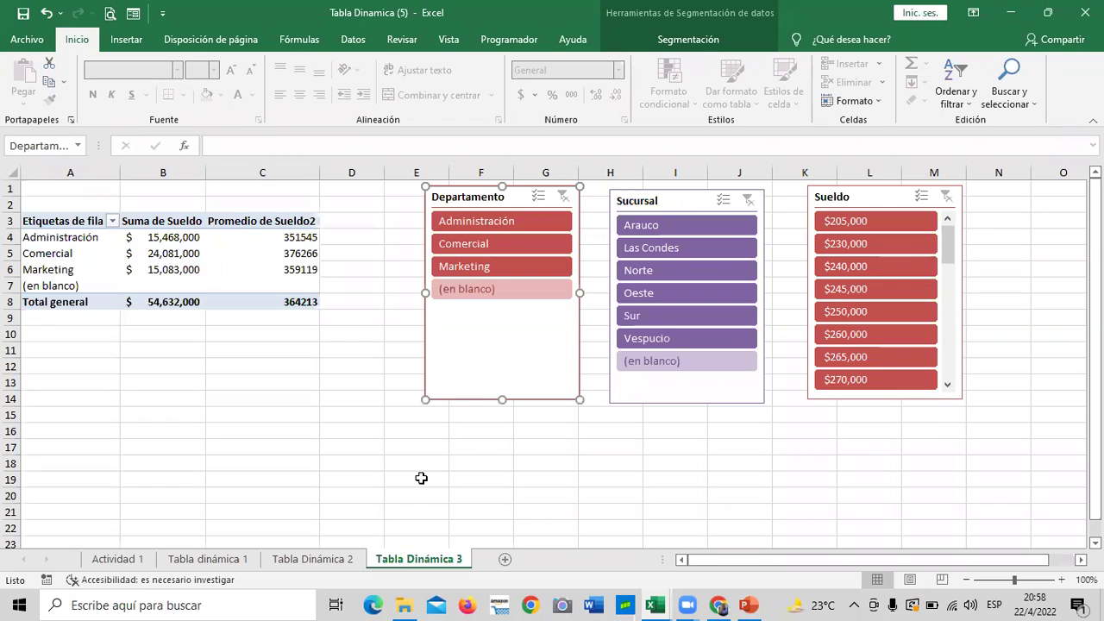
# Delete the Departamento, Sucursal and Sueldo slicers, then select a cell in the salary pivot
pyautogui.press('Delete')
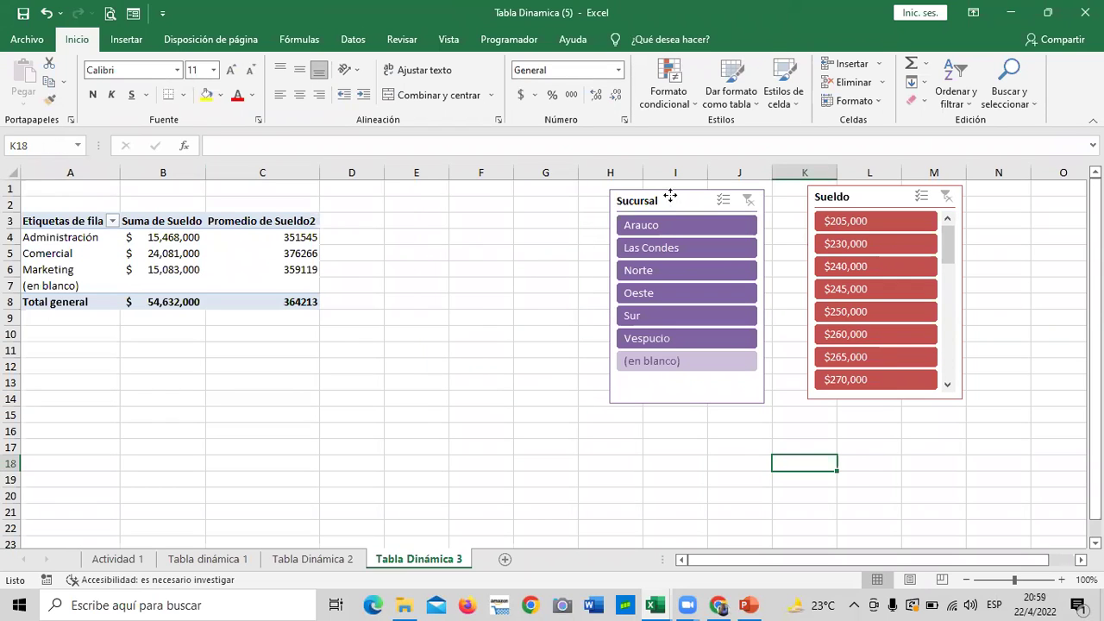
pyautogui.click(670, 197)
pyautogui.press('Delete')
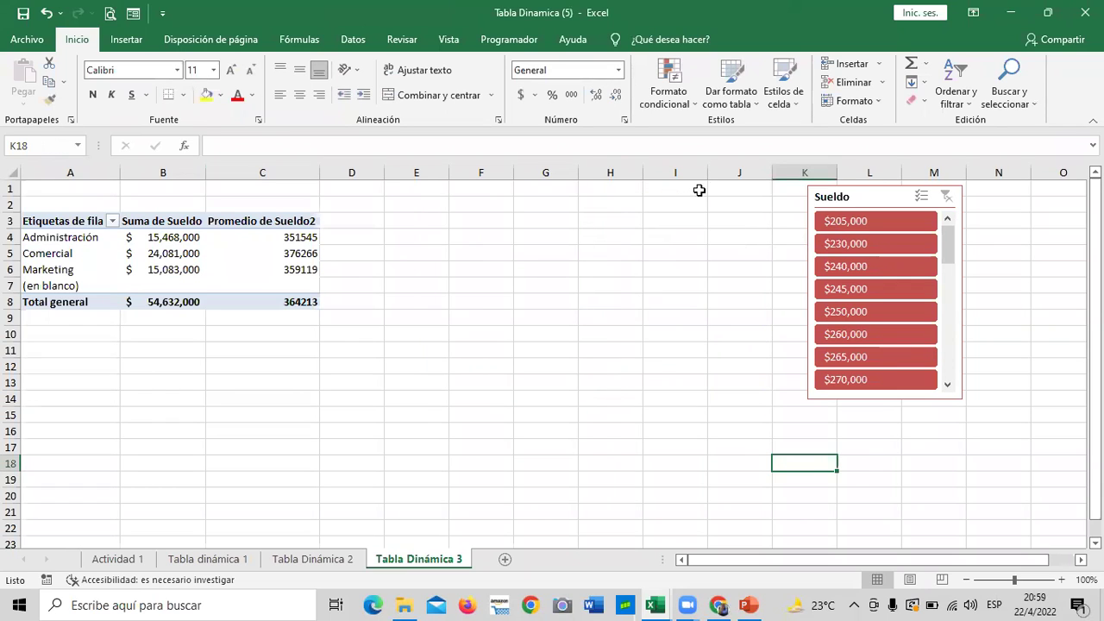
pyautogui.click(886, 198)
pyautogui.press('Delete')
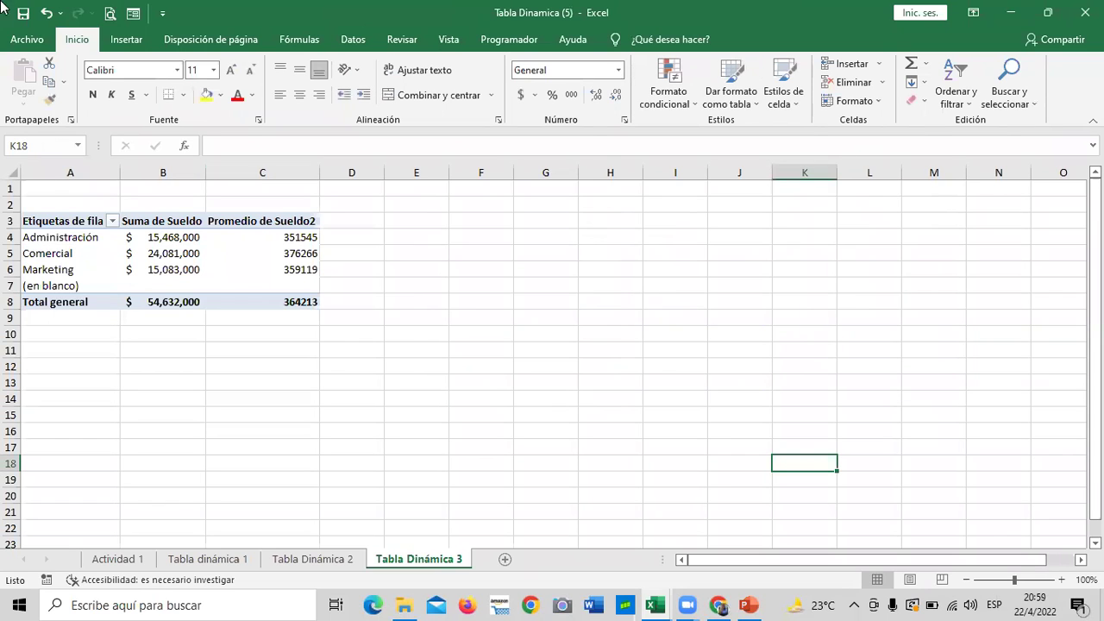
pyautogui.click(228, 250)
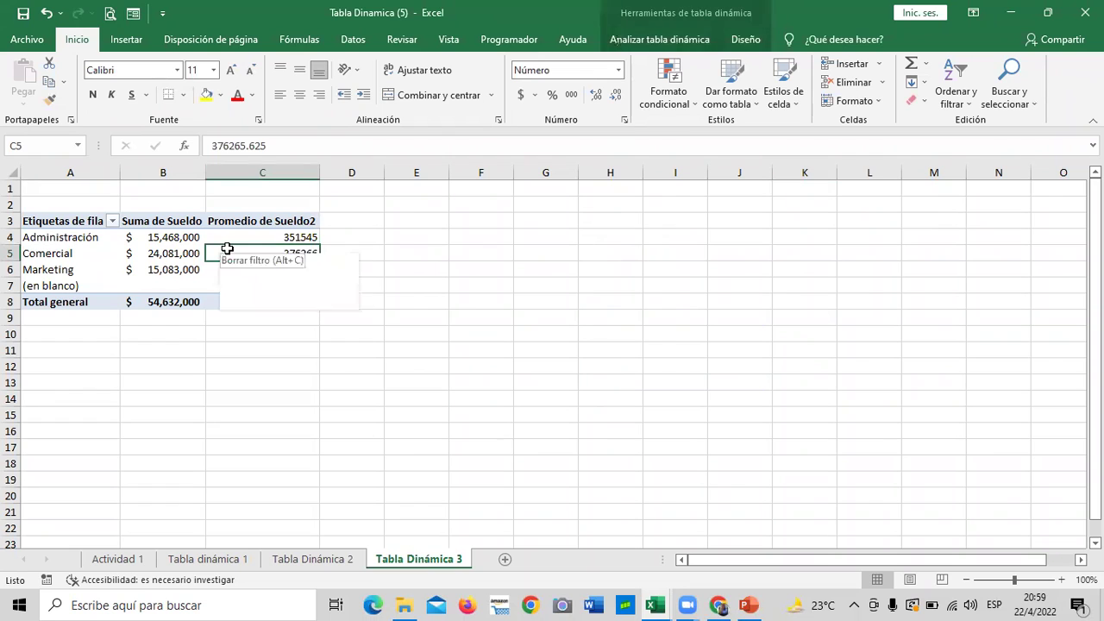
pyautogui.click(674, 43)
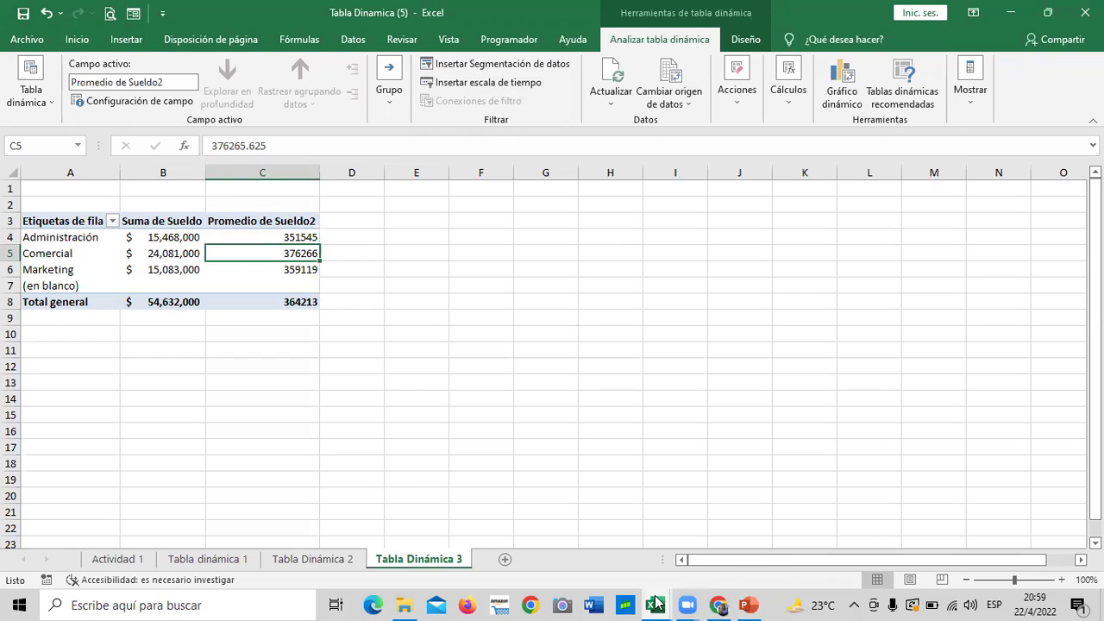
# Bring up Tabla dinámica 1's DATOS sheet scrolled to row 1, then view the PowerPoint exercise slide
pyautogui.click(791, 550)
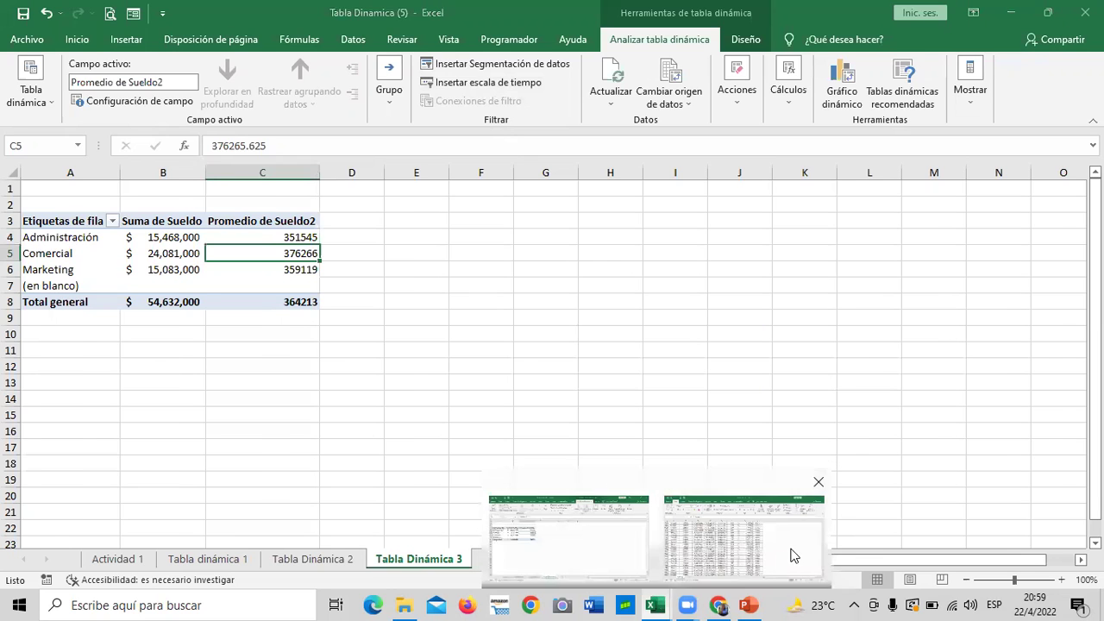
pyautogui.click(470, 402)
pyautogui.scroll(7, 460, 407)
pyautogui.scroll(6, 460, 407)
pyautogui.scroll(15, 460, 407)
pyautogui.scroll(7, 460, 408)
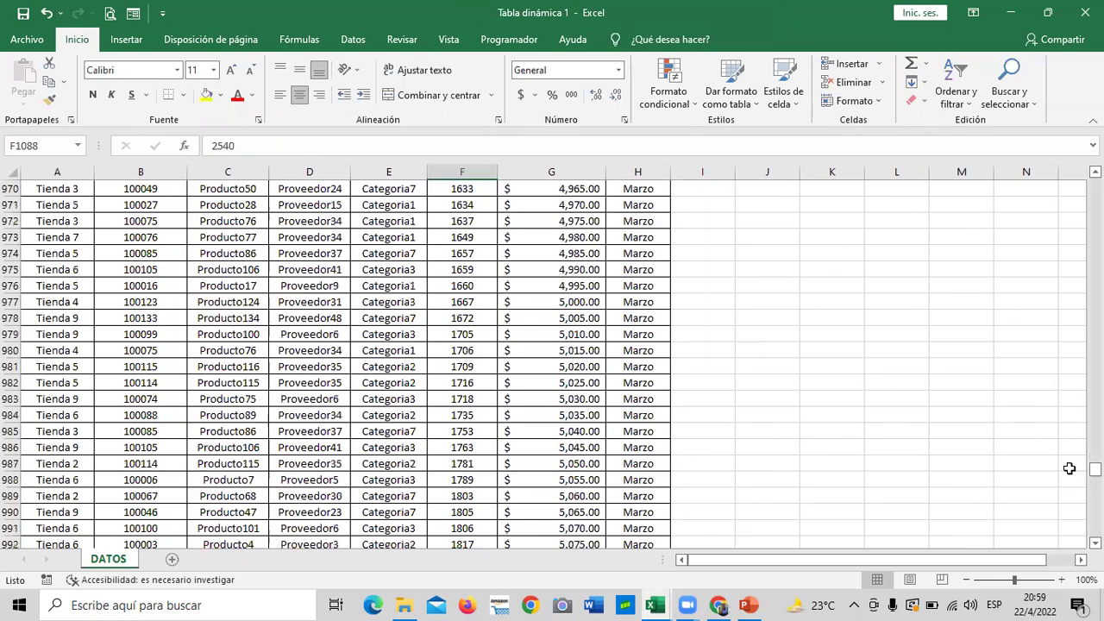
pyautogui.moveTo(1094, 468); pyautogui.dragTo(1094, 182)
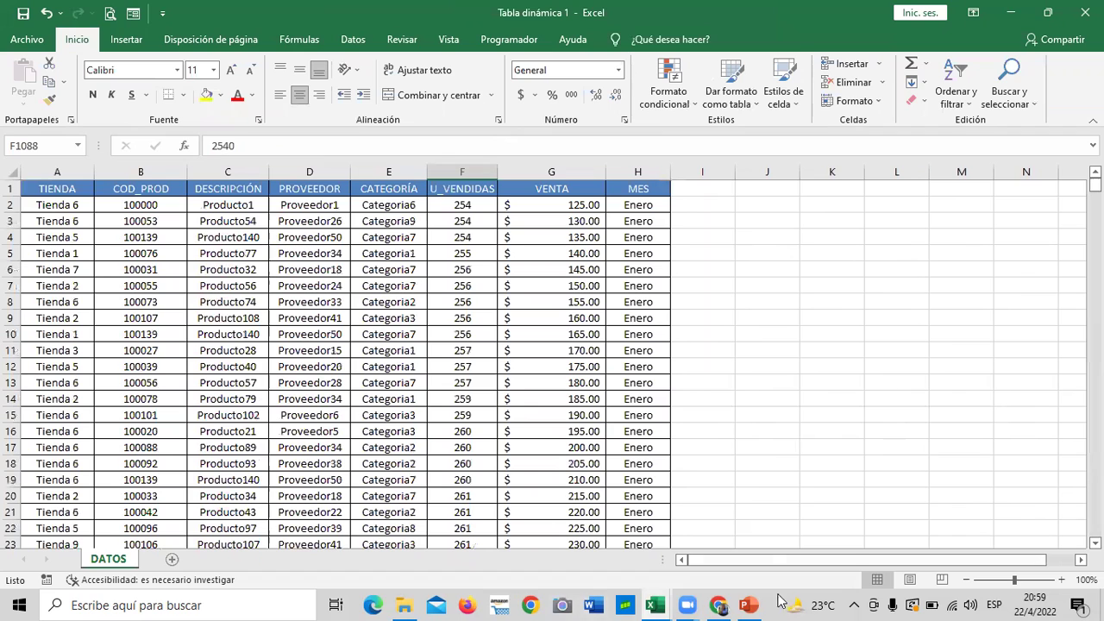
pyautogui.click(750, 604)
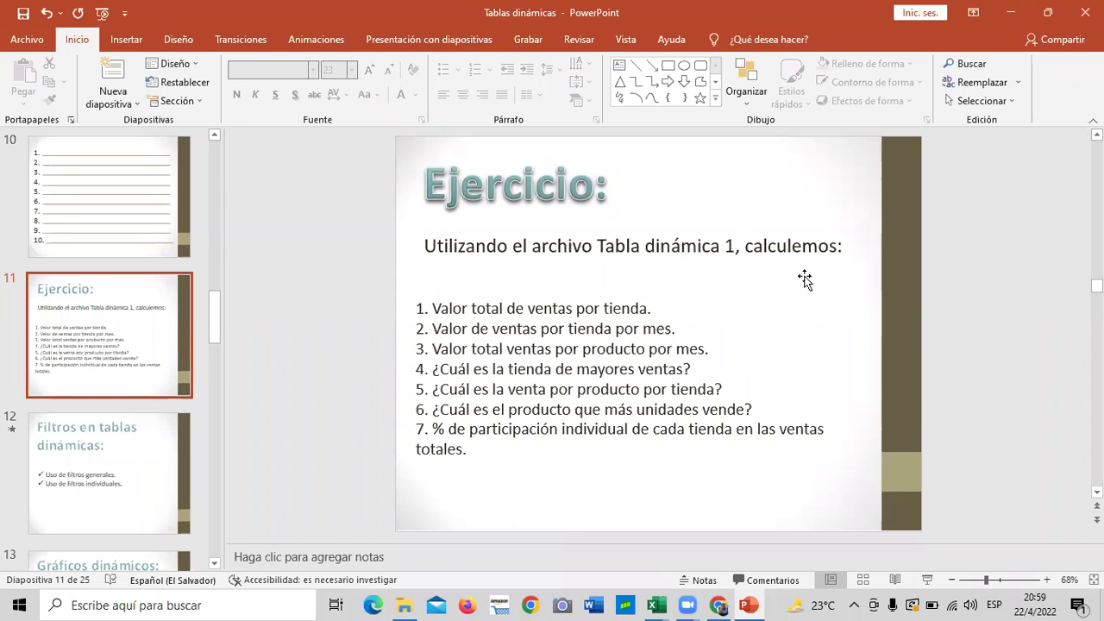
pyautogui.moveTo(655, 605)
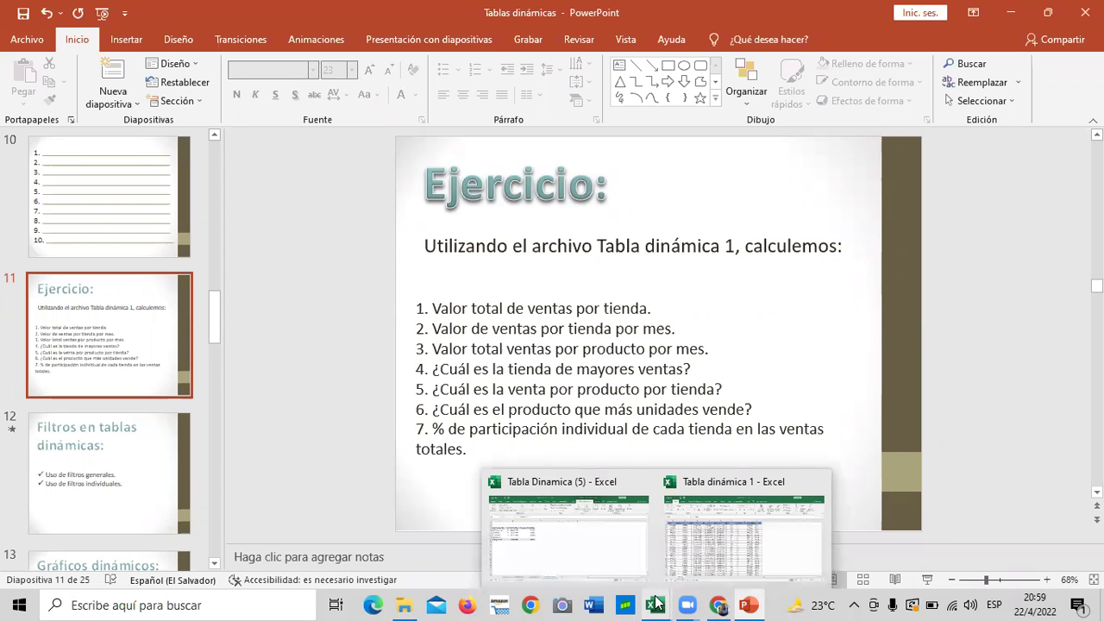
# Return to the Tabla dinámica 1 workbook in Excel from the taskbar
pyautogui.click(750, 560)
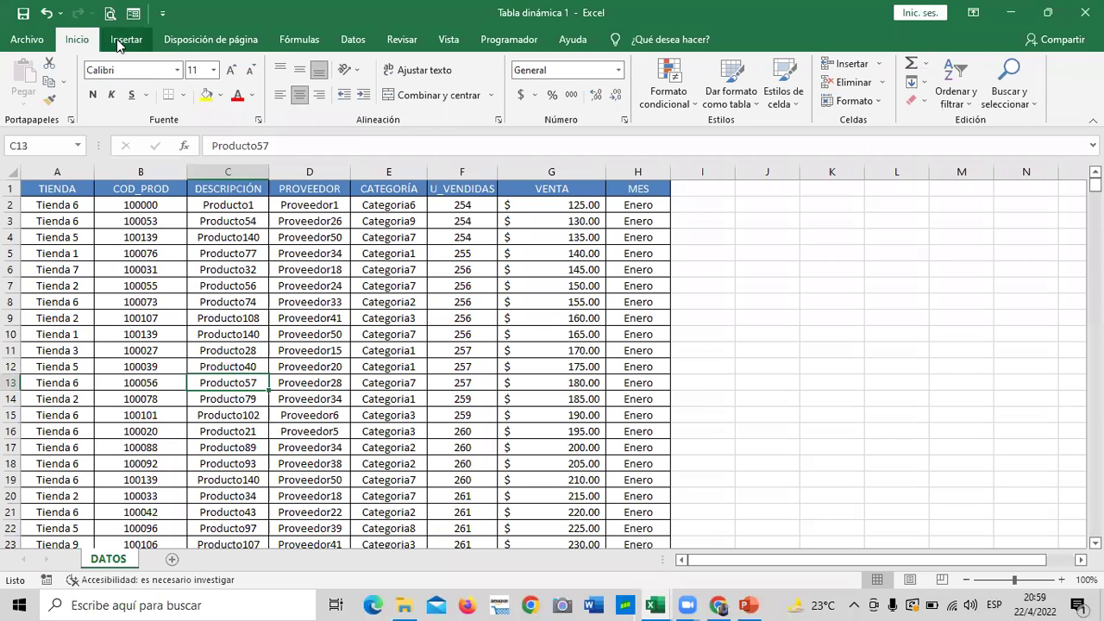
# Insert a blank pivot table on Hoja1 with TIENDA as rows, then check slide 11's exercise list
pyautogui.click(119, 45)
pyautogui.click(91, 99)
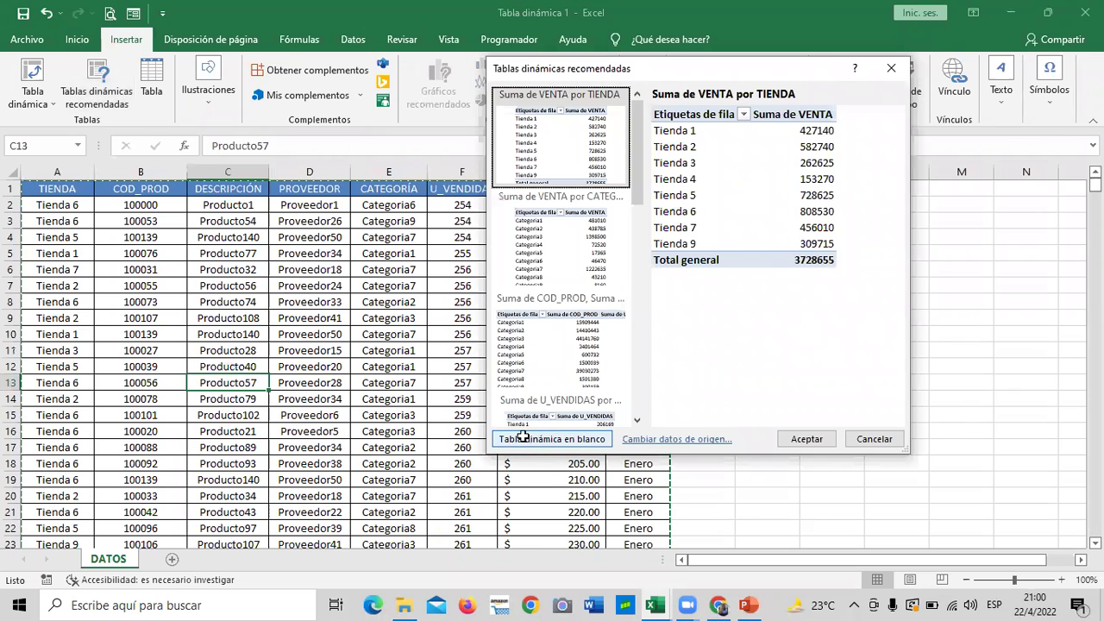
pyautogui.click(523, 438)
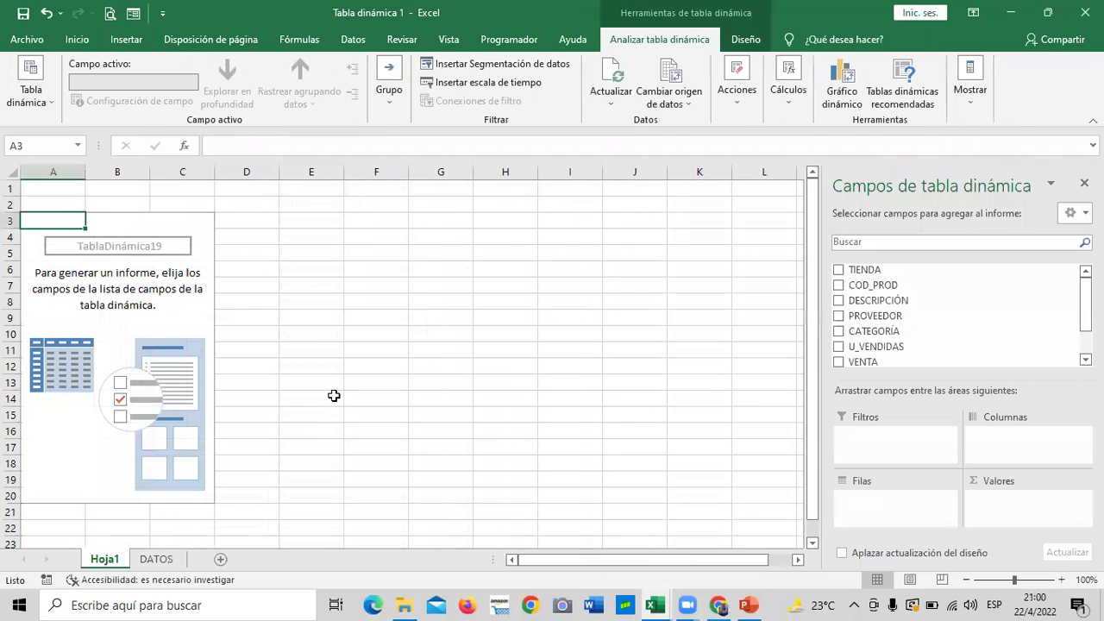
pyautogui.click(838, 270)
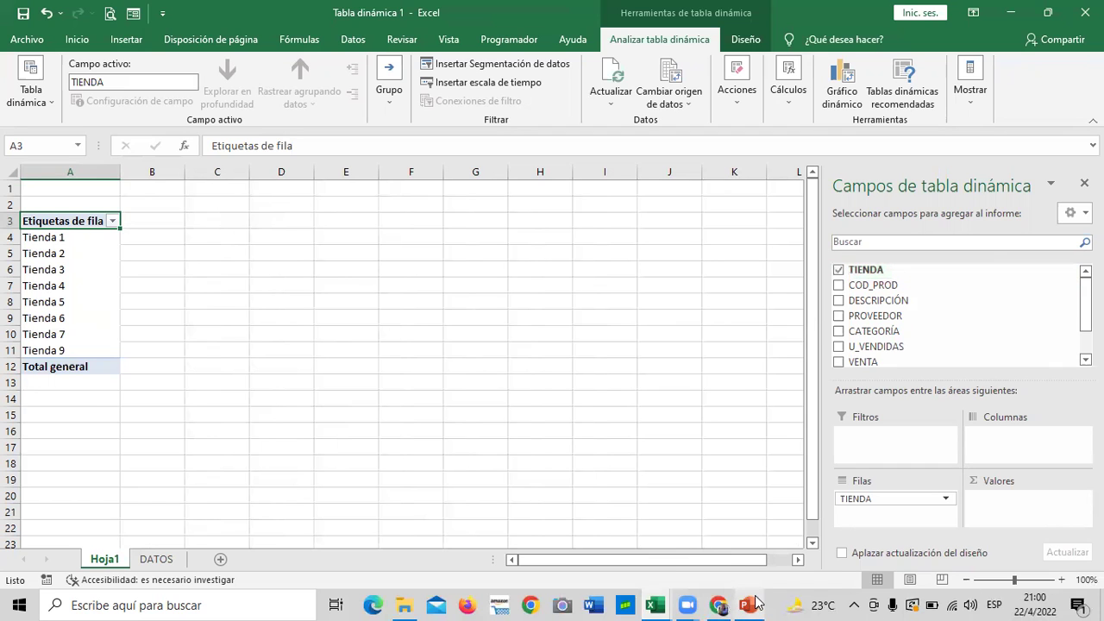
pyautogui.click(753, 555)
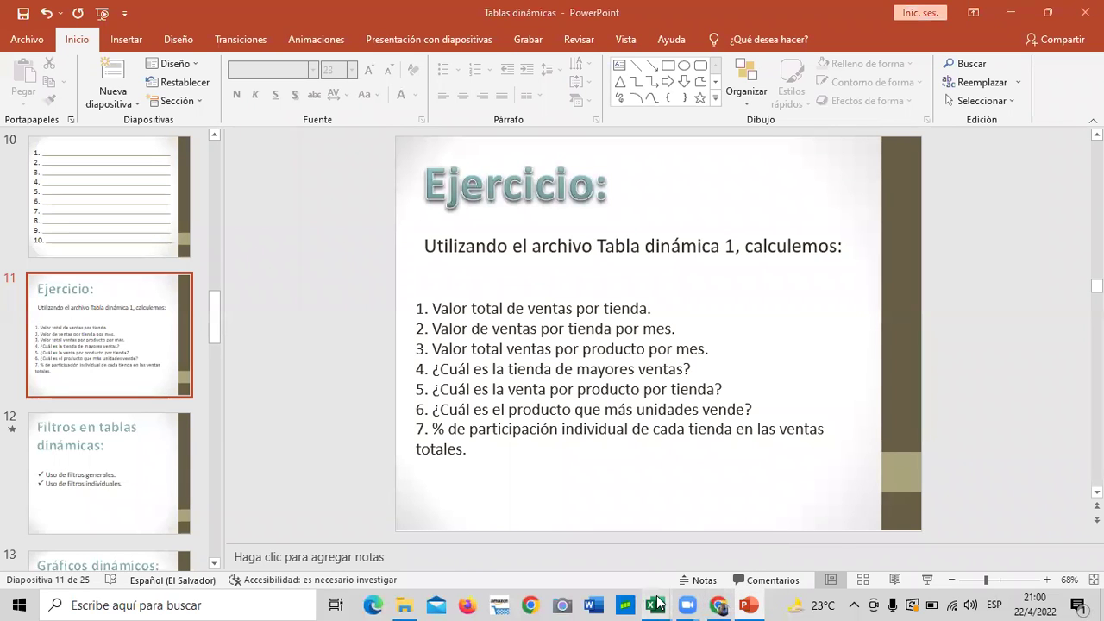
# Add Suma de VENTA per store and format it as Moneda currency with 0 decimals
pyautogui.moveTo(655, 605)
pyautogui.click(705, 554)
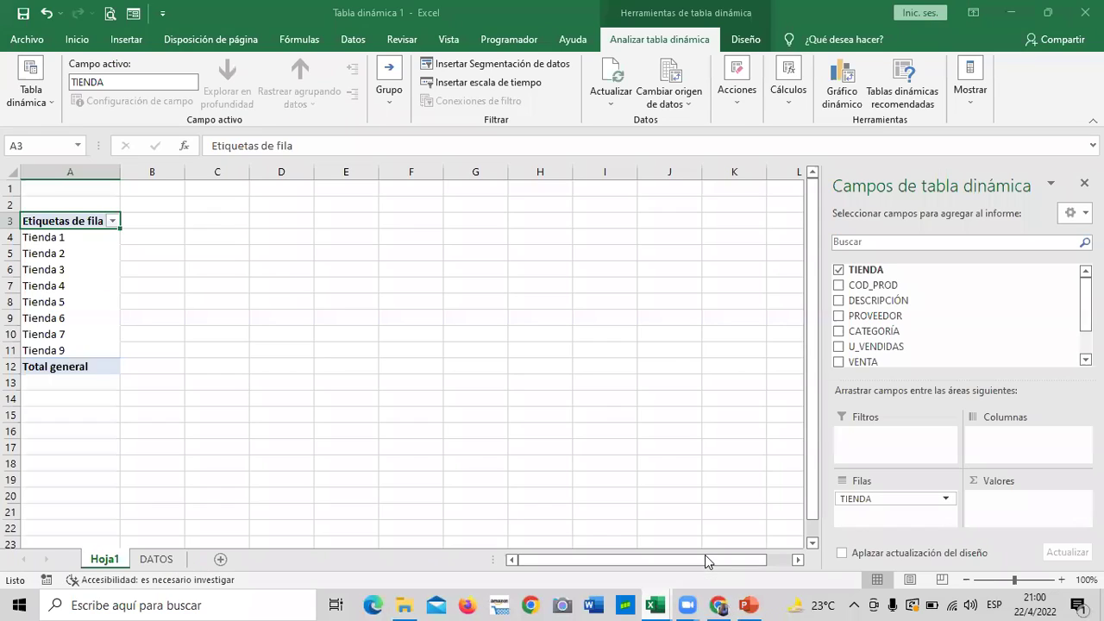
pyautogui.click(845, 363)
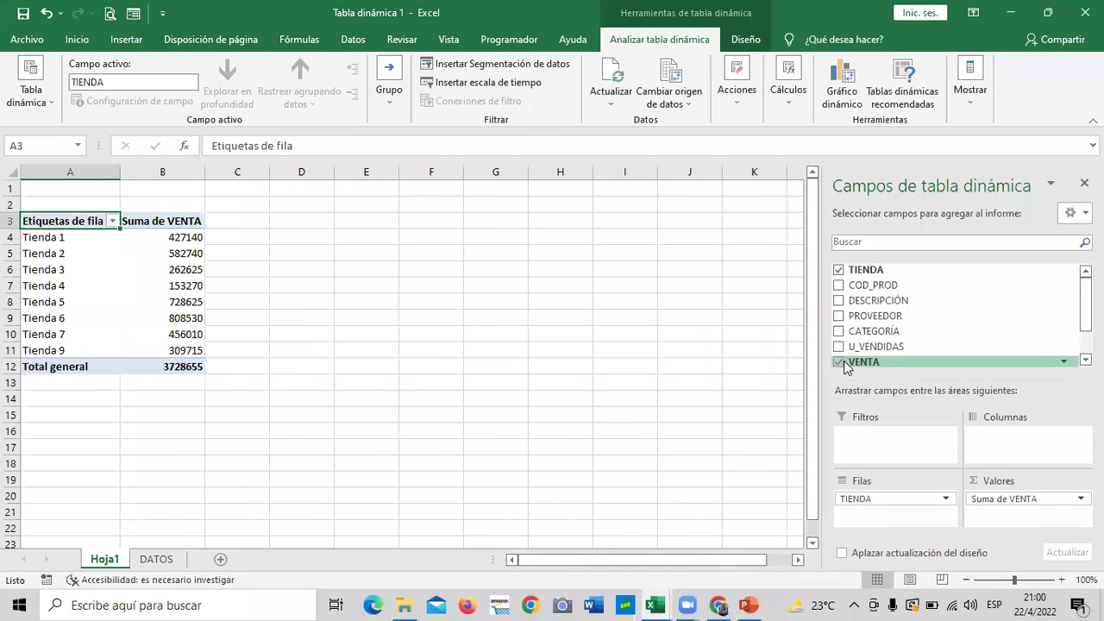
pyautogui.click(1032, 502)
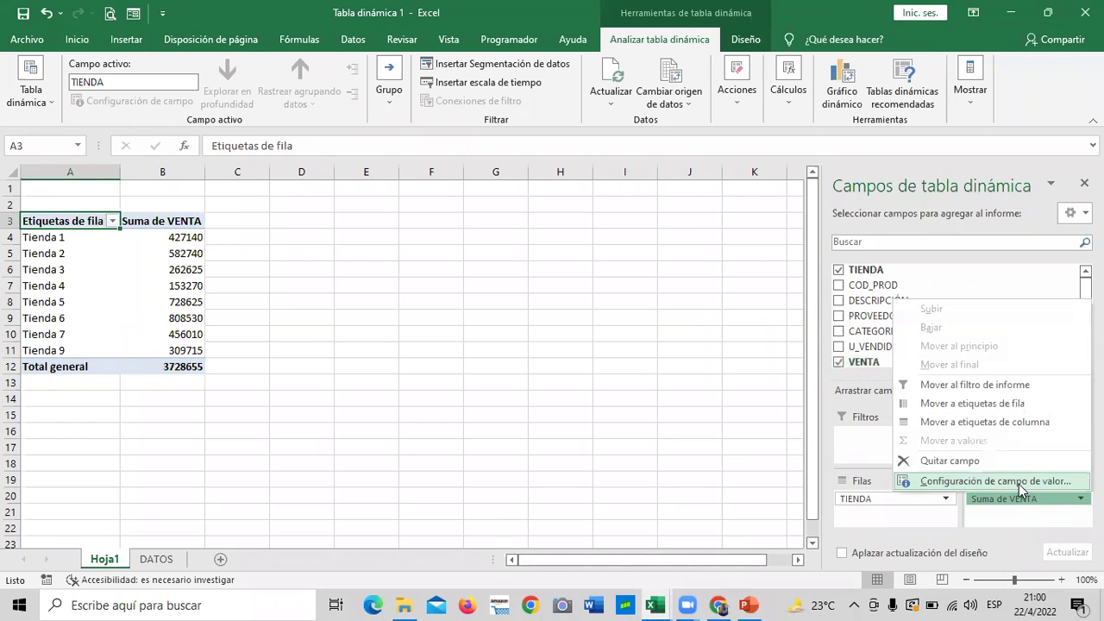
pyautogui.click(1018, 480)
pyautogui.click(618, 342)
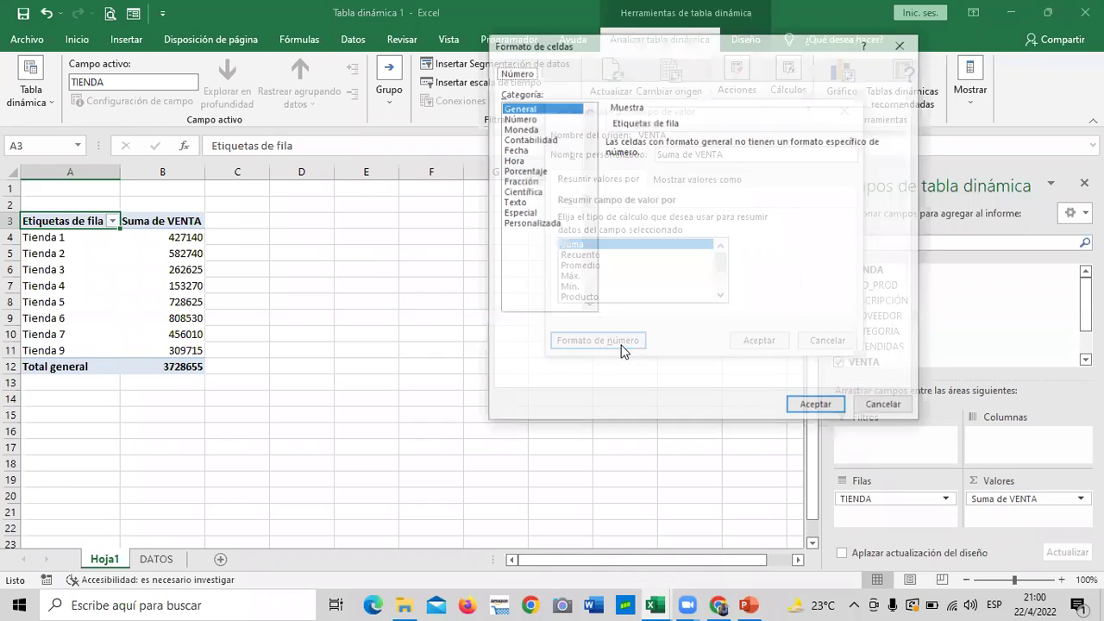
pyautogui.click(524, 139)
pyautogui.click(519, 129)
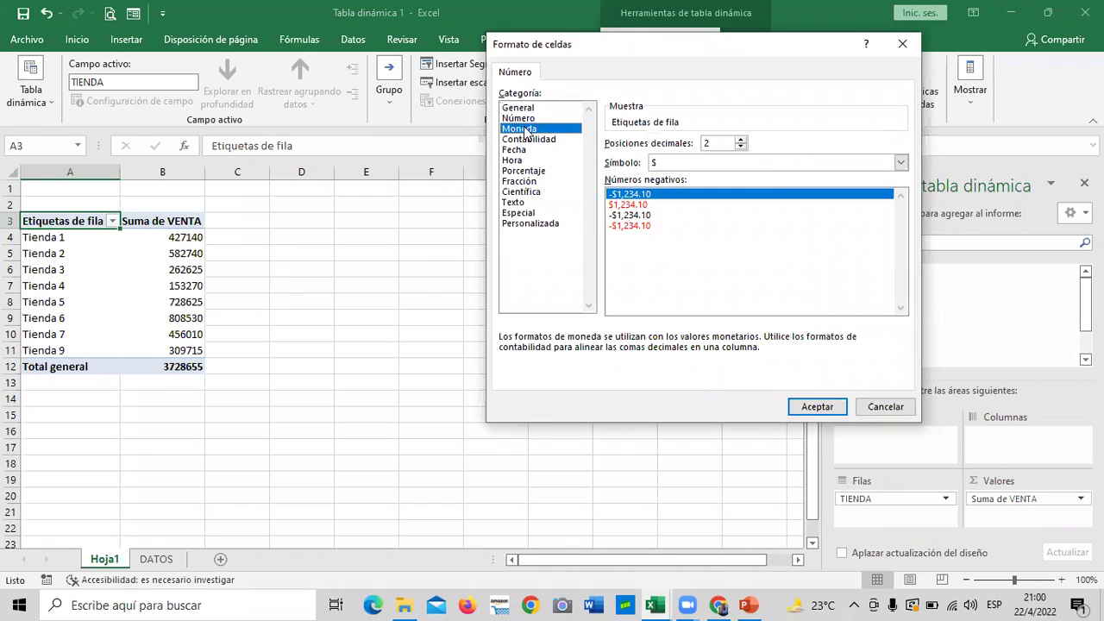
pyautogui.click(740, 146)
pyautogui.click(740, 146)
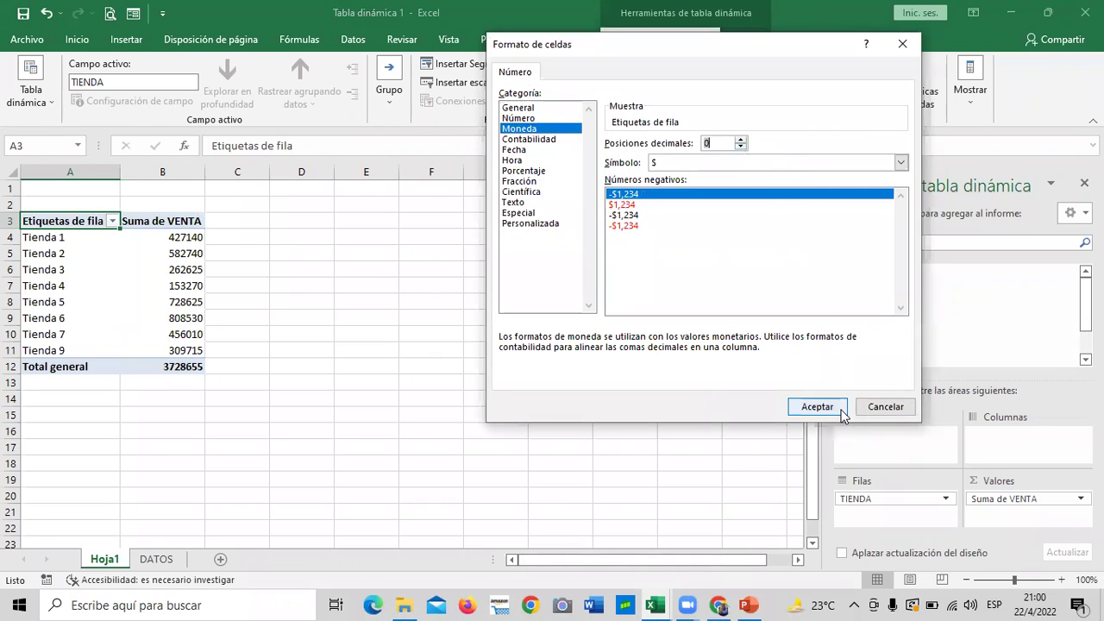
pyautogui.click(829, 407)
pyautogui.click(762, 333)
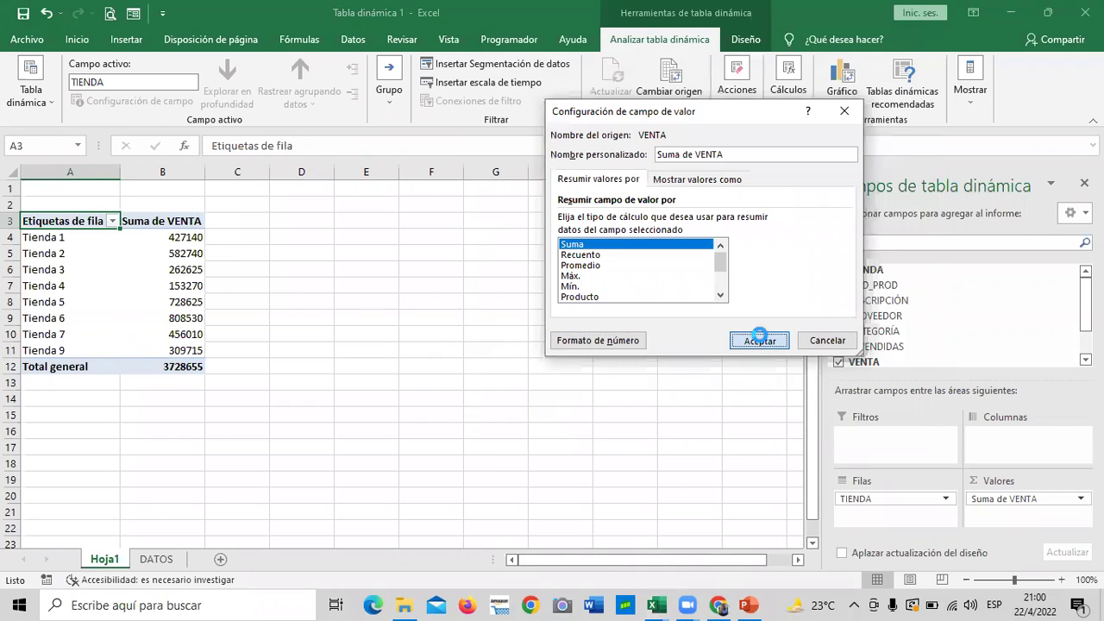